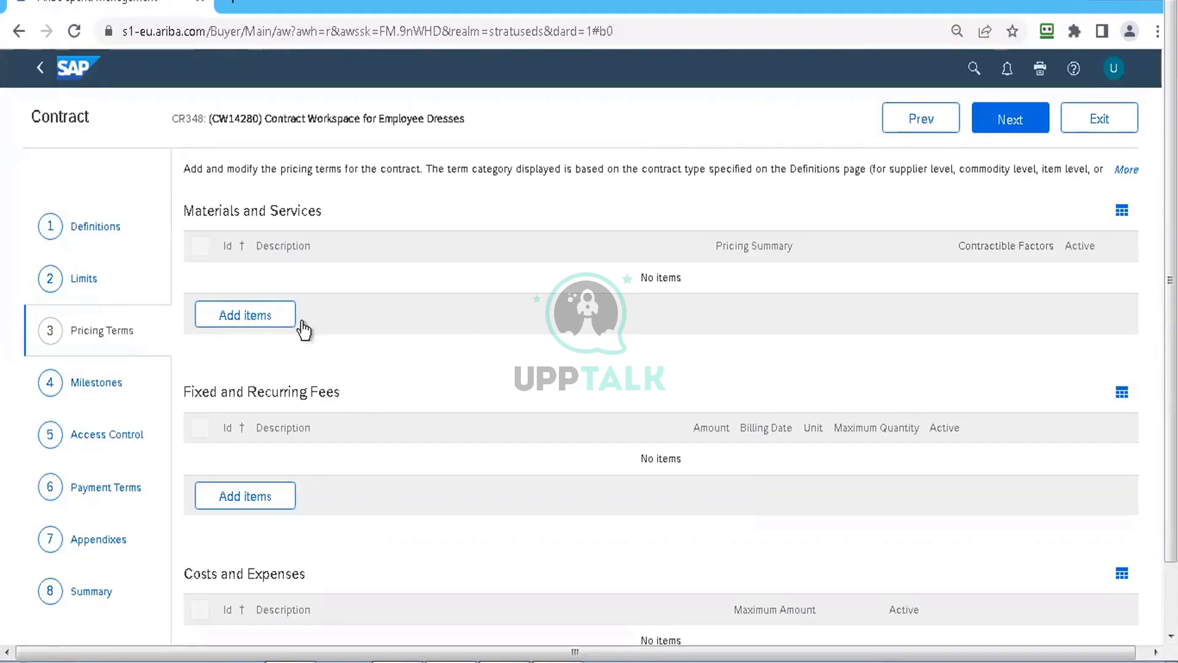
- Open the item catalog for the contract's Materials and Services and browse the Computer Accessories category
left_click(280, 315)
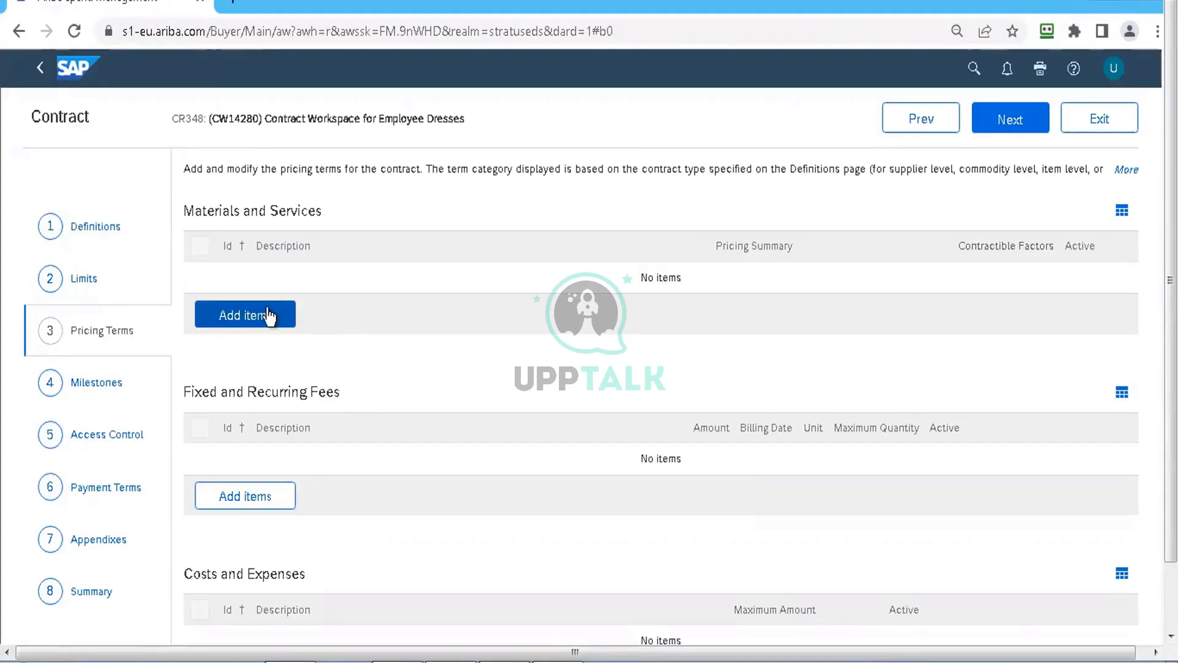
left_click(264, 318)
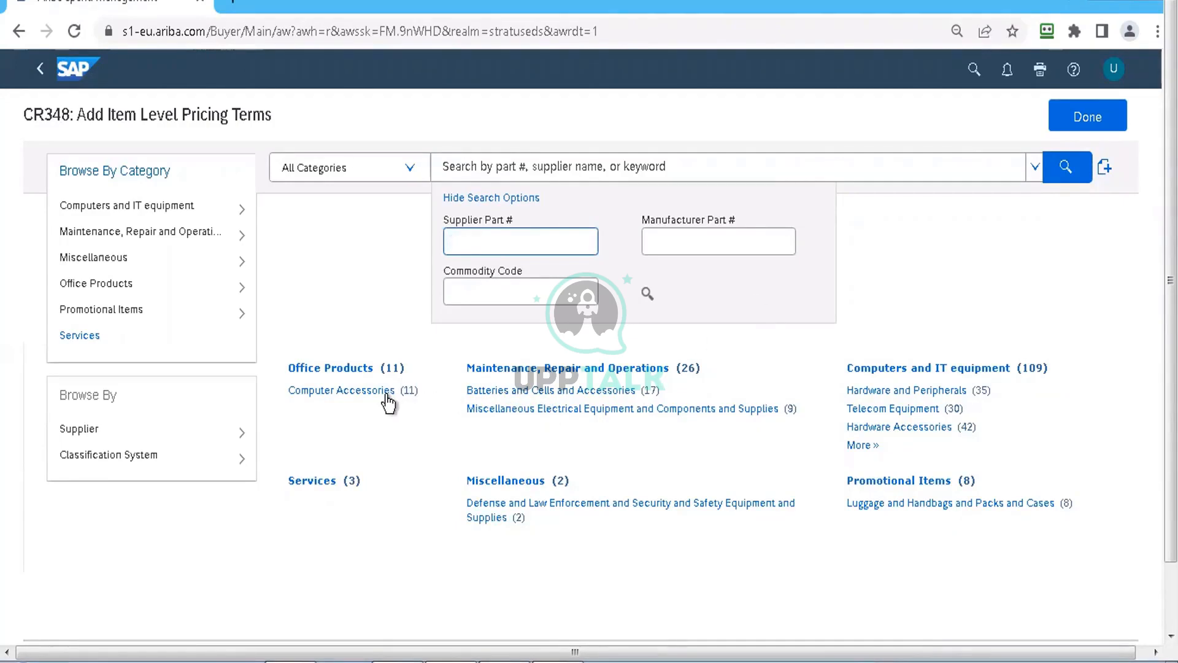
left_click(500, 399)
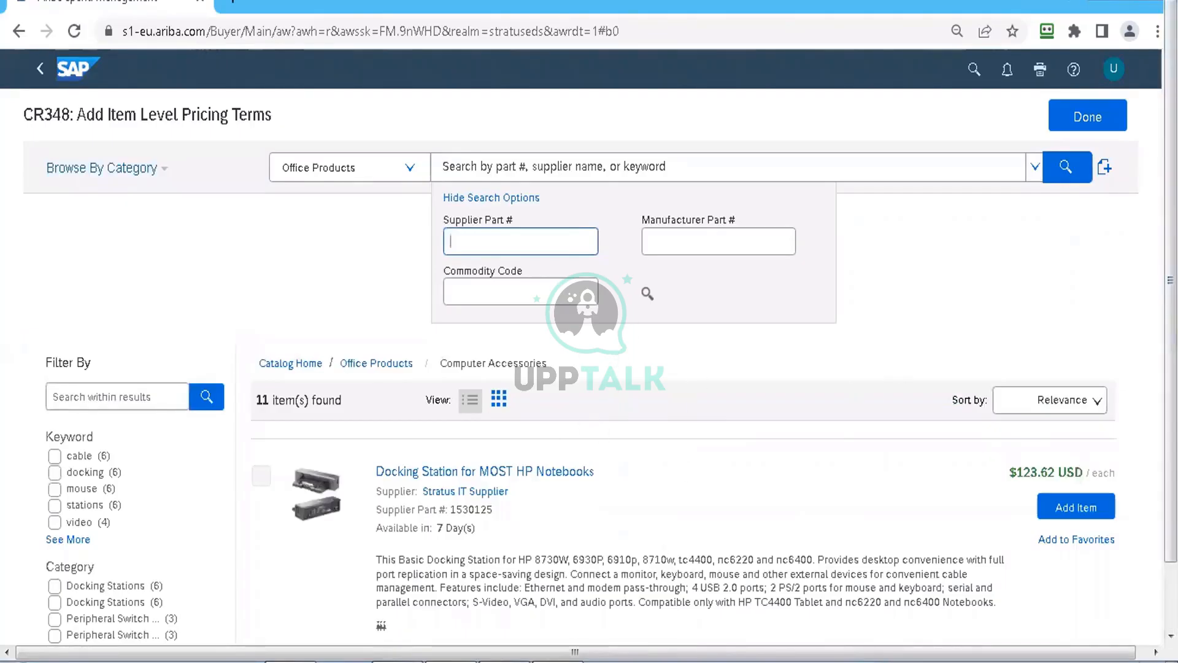
left_click(1144, 653)
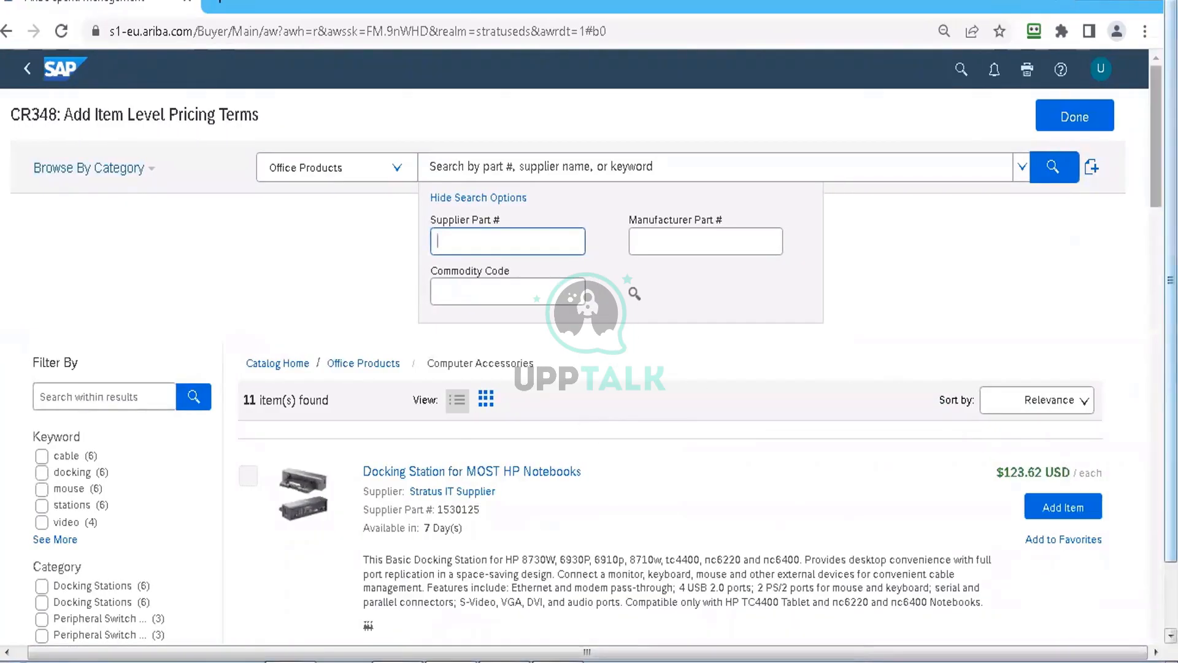
left_click_drag(1157, 137, 1156, 189)
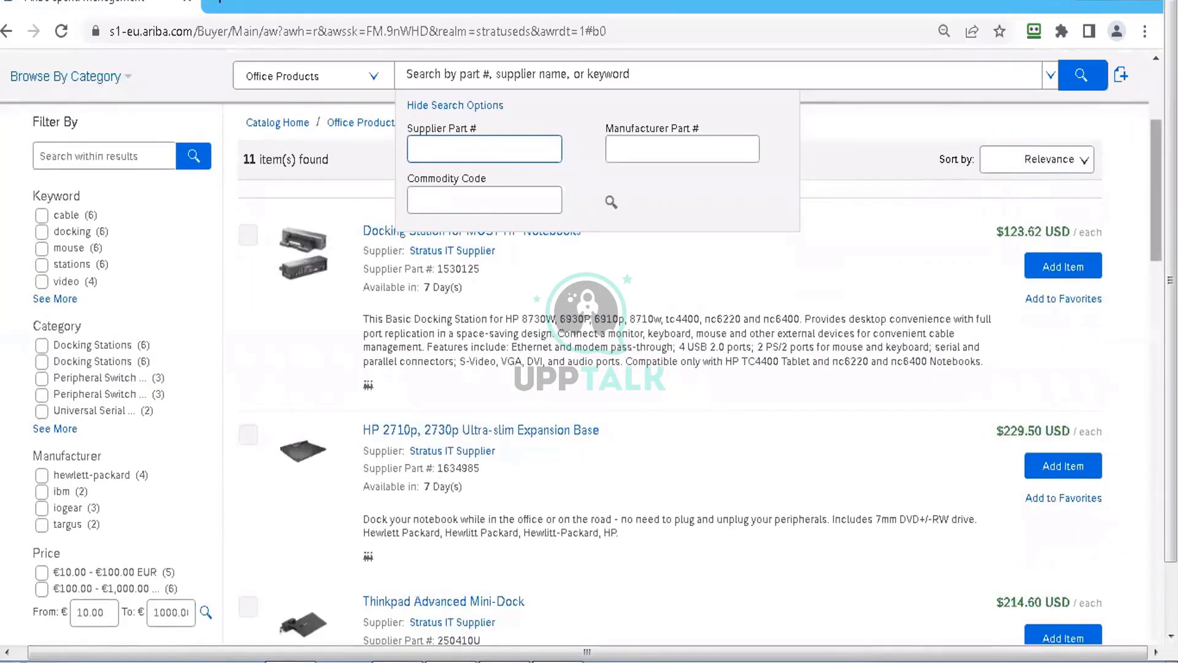
left_click_drag(1157, 190, 1156, 172)
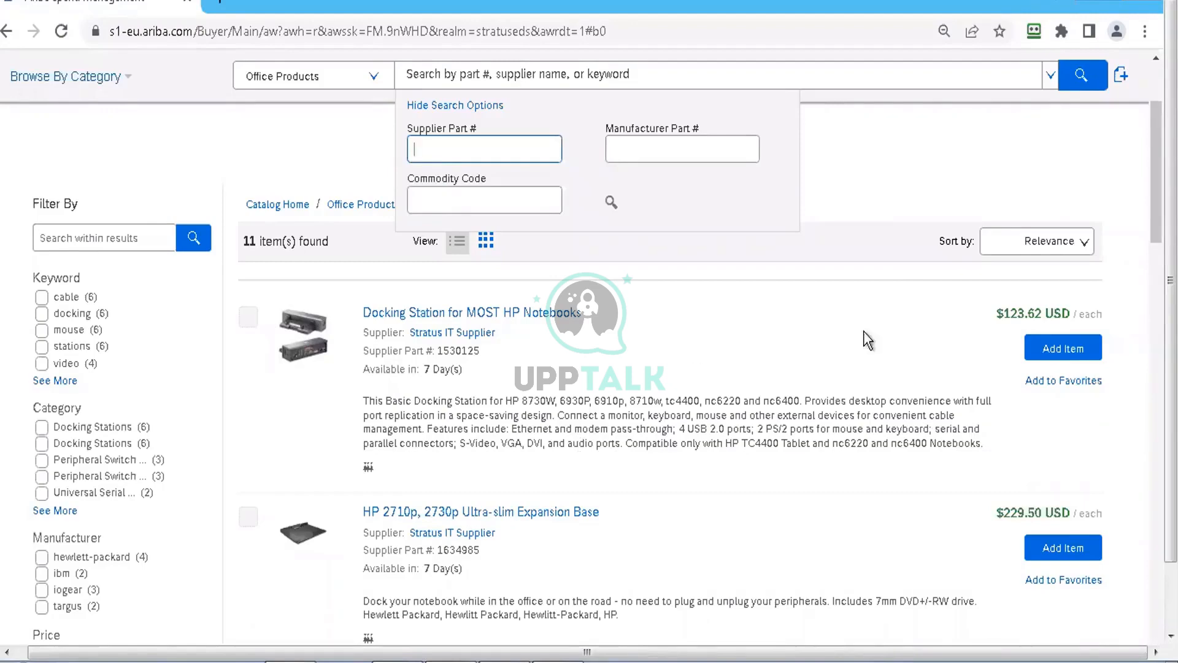
scroll(1157, 160, "up", 2)
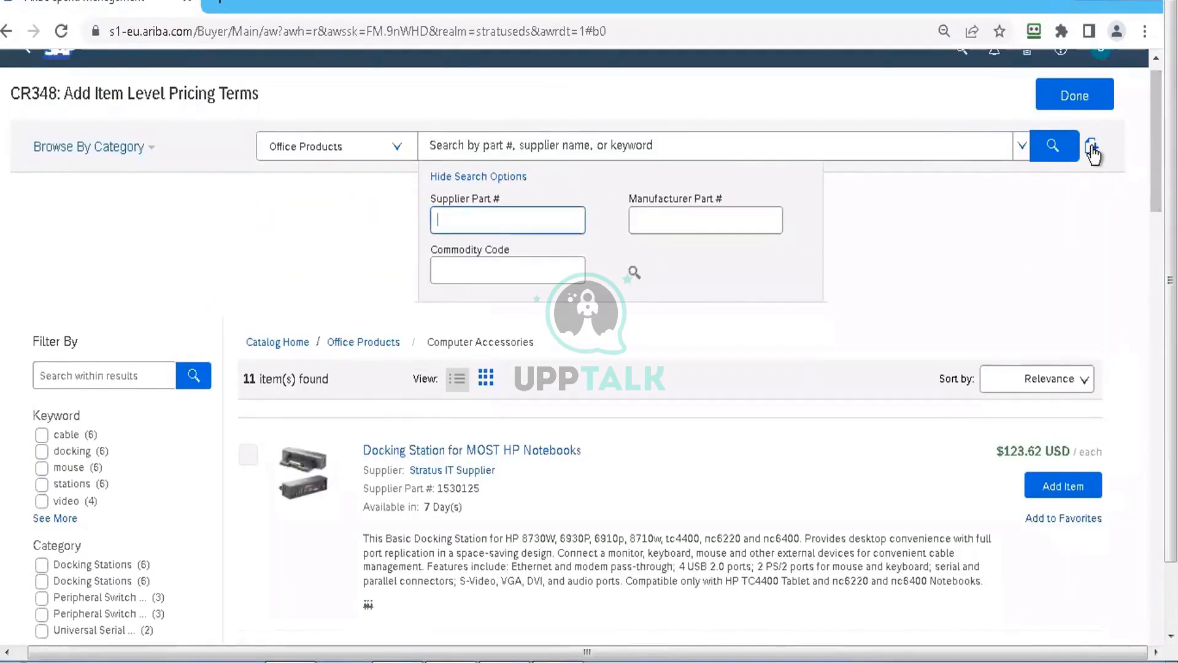
- Start a new non-catalog item and replace its placeholder full description with "test item"
left_click(1092, 151)
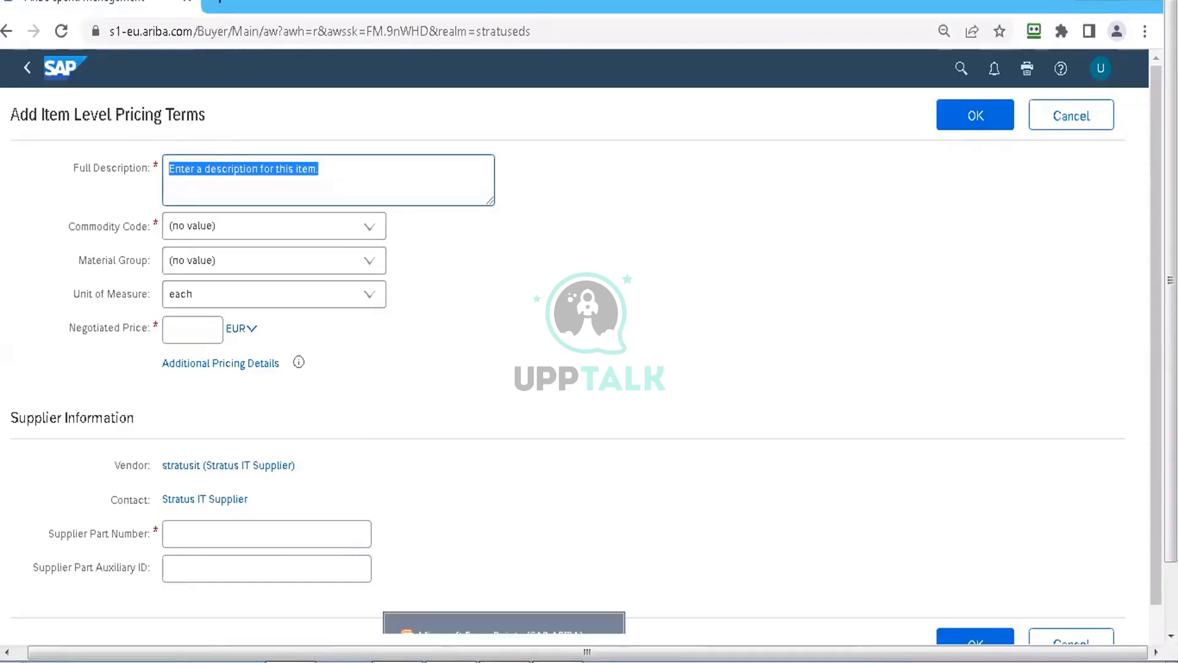
left_click(466, 659)
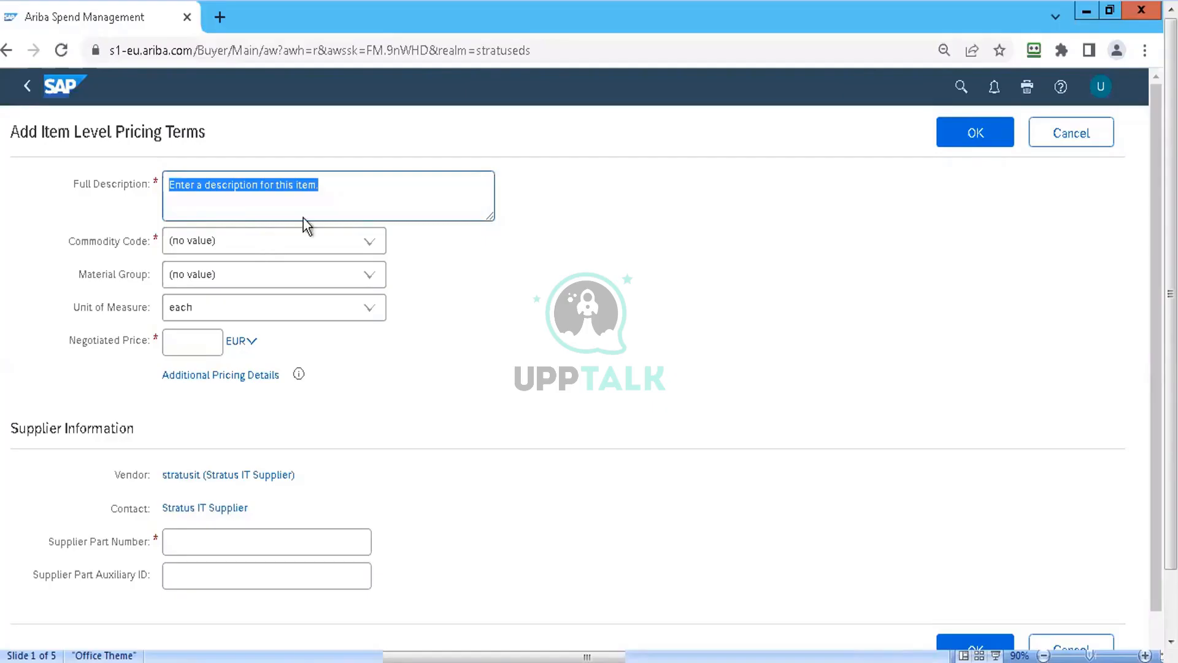
left_click(333, 187)
key("BackSpace")
key("BackSpace")
key("BackSpace")
key("BackSpace")
key("BackSpace")
key("BackSpace")
key("BackSpace")
key("BackSpace")
key("BackSpace")
key("BackSpace")
key("BackSpace")
key("BackSpace")
key("BackSpace")
key("BackSpace")
key("BackSpace")
key("BackSpace")
key("BackSpace")
key("BackSpace")
key("BackSpace")
key("BackSpace")
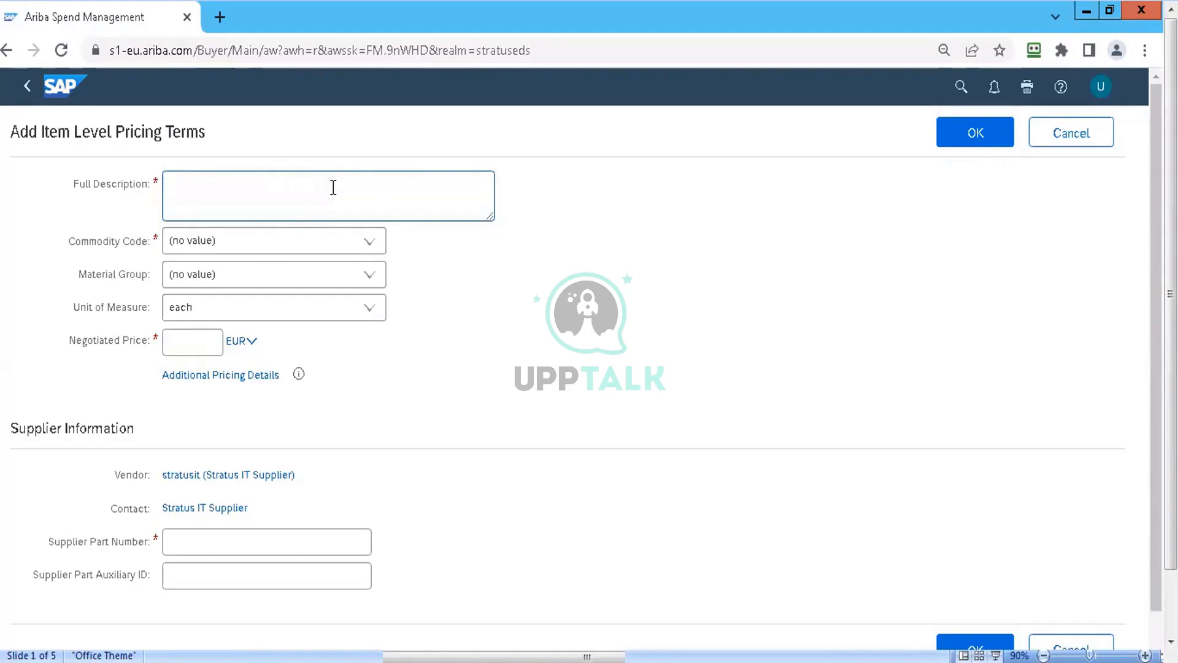
type("test item")
- Set the item's commodity code to Building and Construction and Maintenance Services, keeping each as the unit of measure
left_click(370, 243)
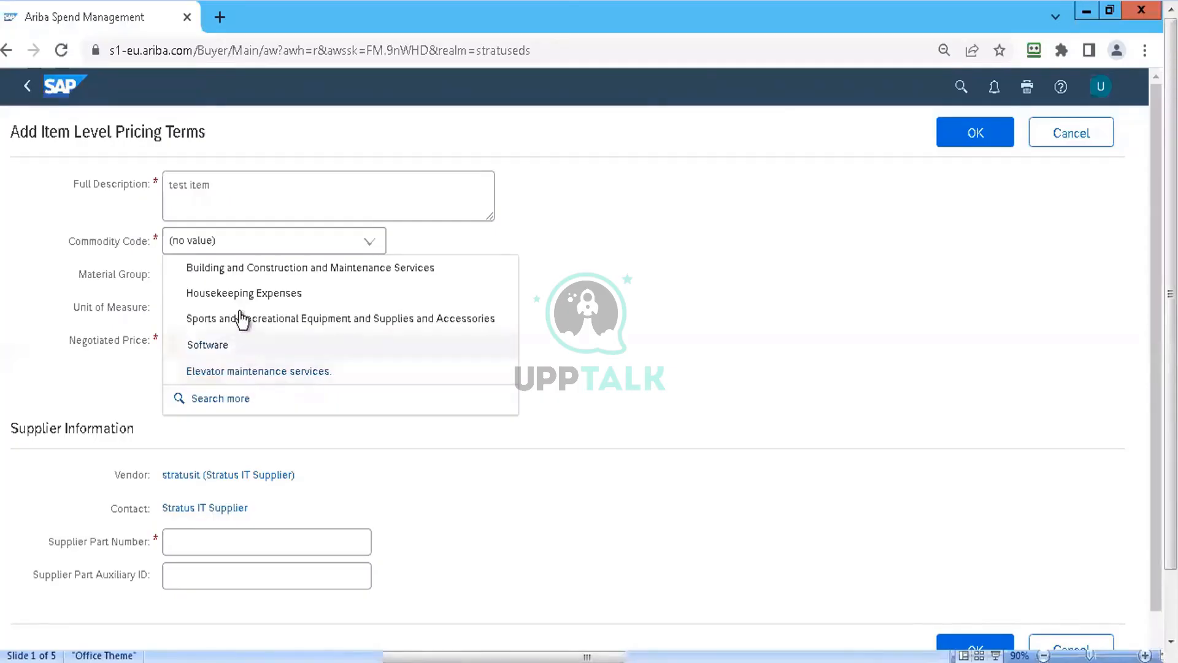
left_click(238, 270)
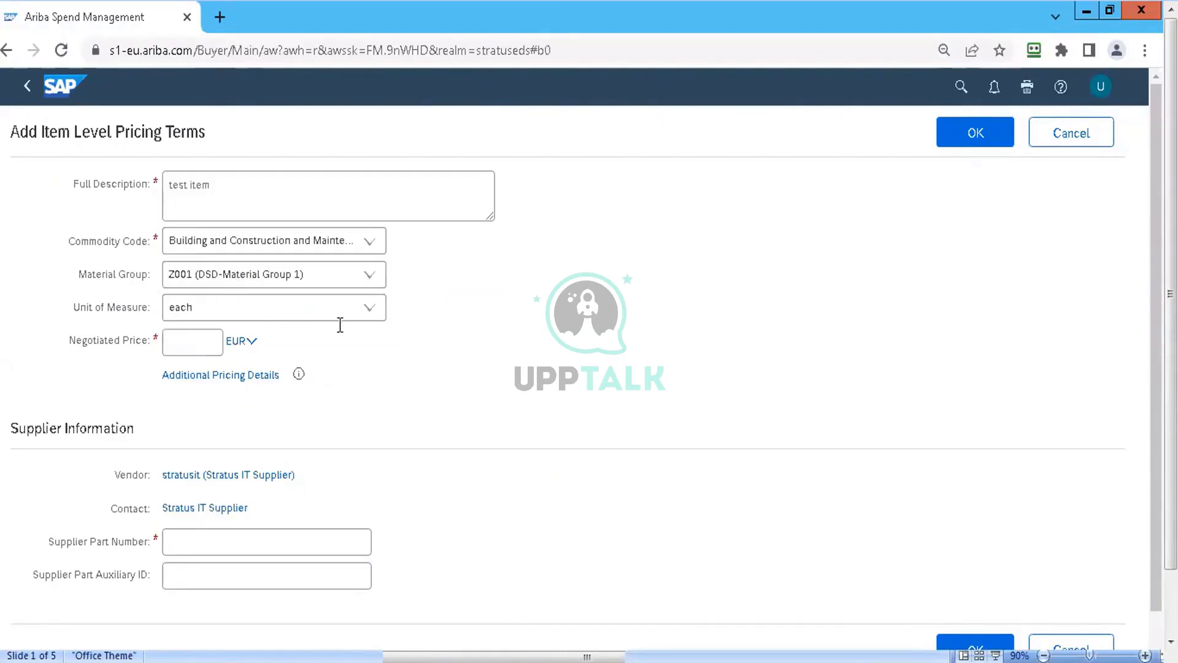
left_click(371, 309)
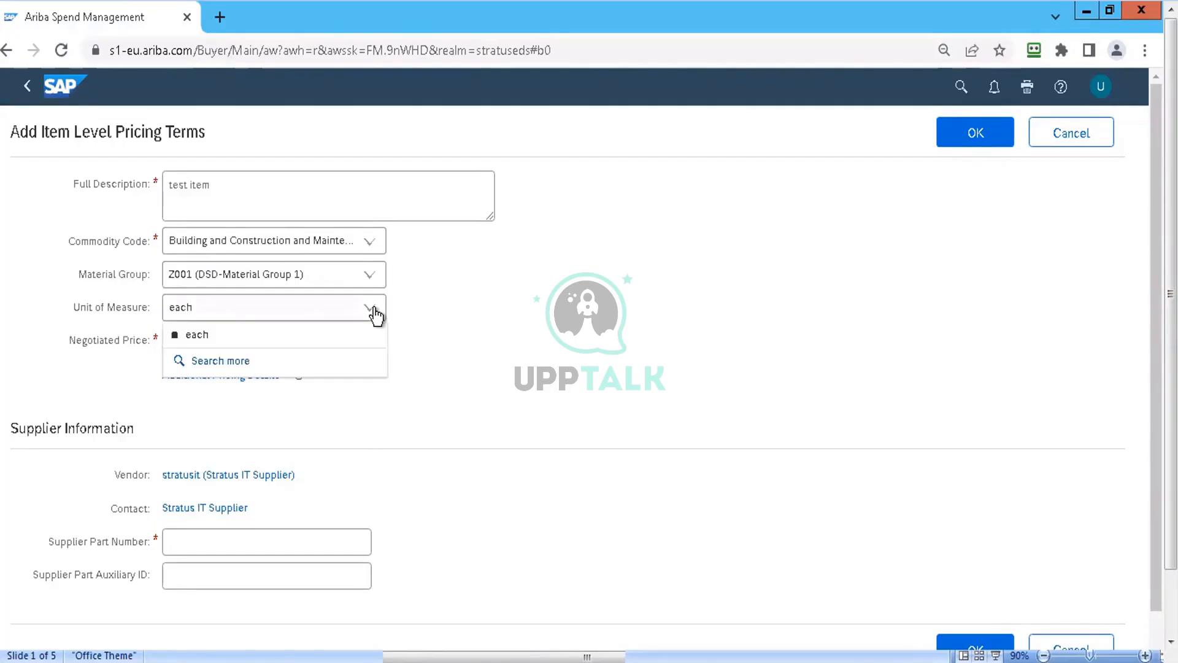
left_click(321, 411)
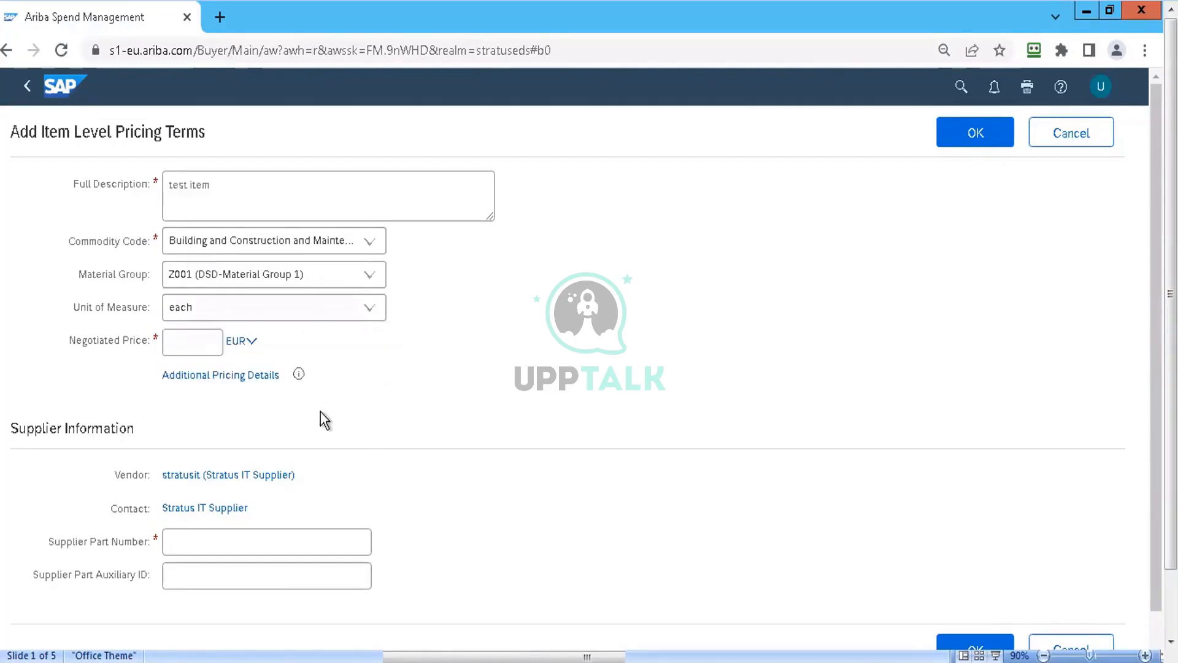
- Enter a negotiated price of 50 EUR and supplier part number 112345, and confirm the new item
left_click(198, 338)
type("50")
left_click(219, 538)
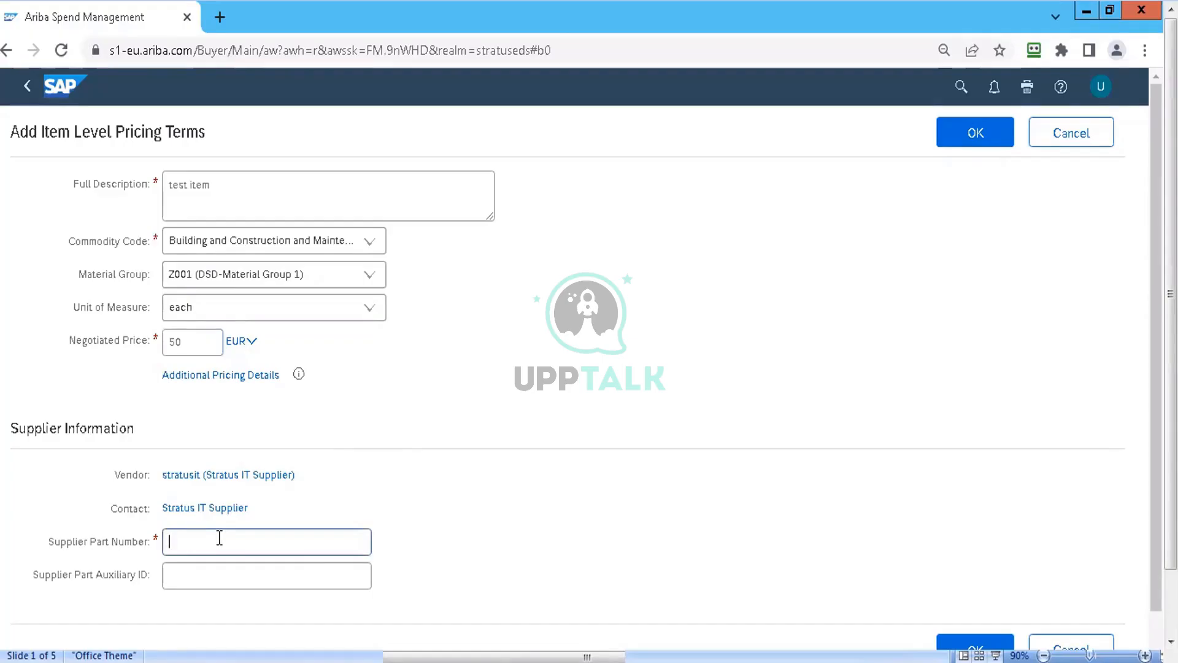
type("112345")
left_click(974, 132)
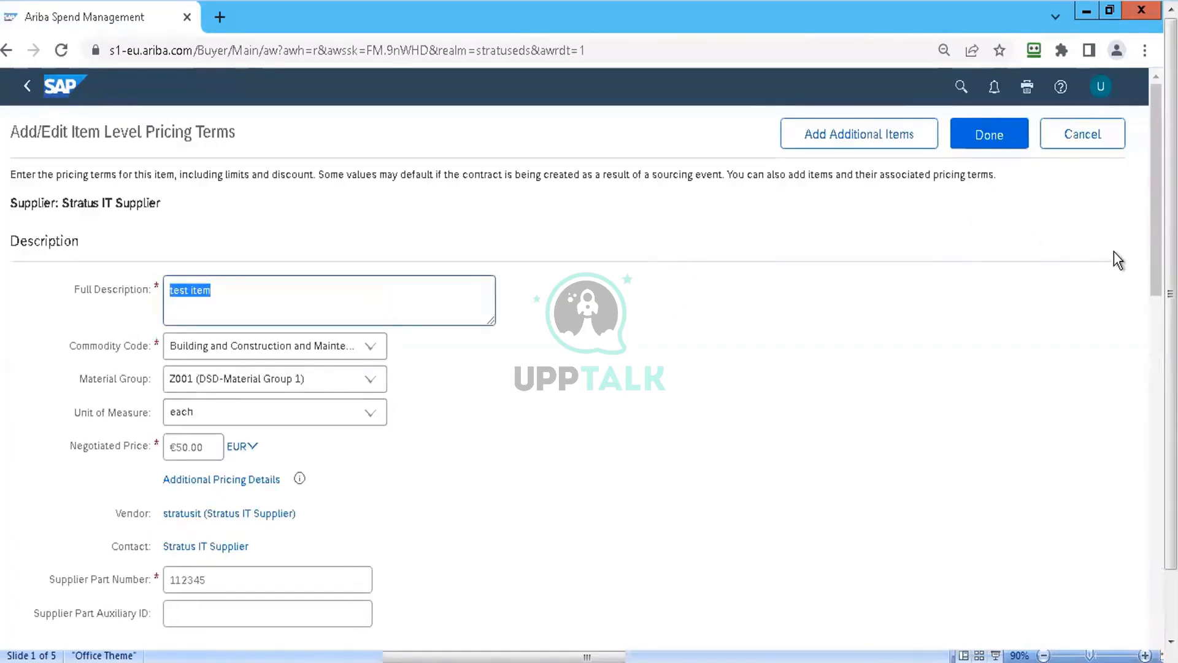
- Review the test item's limits and discount sections and finish adding it to the contract
scroll(1156, 264, "down", 1)
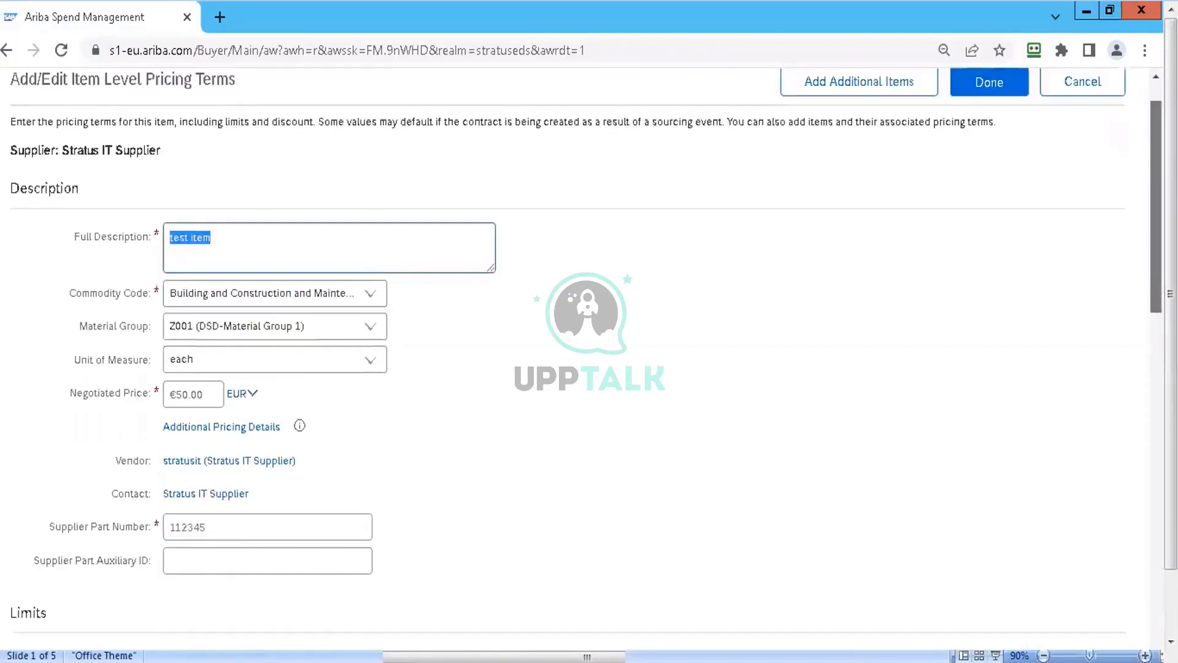
scroll(589, 356, "down", 12)
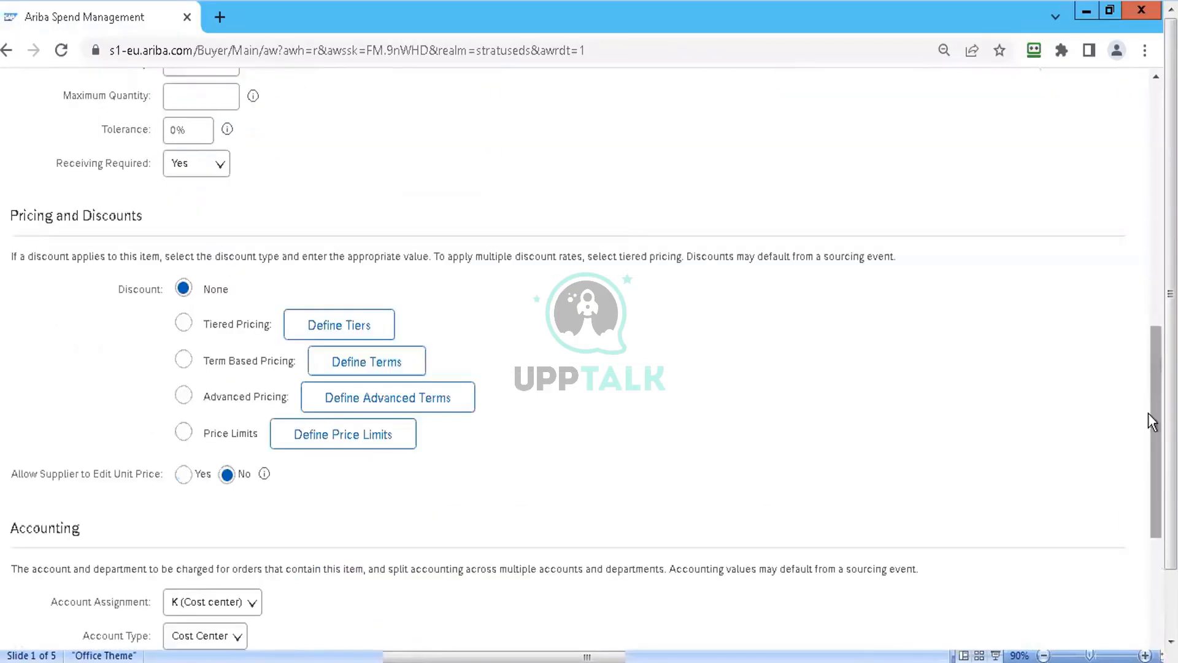
scroll(1148, 414, "up", 2)
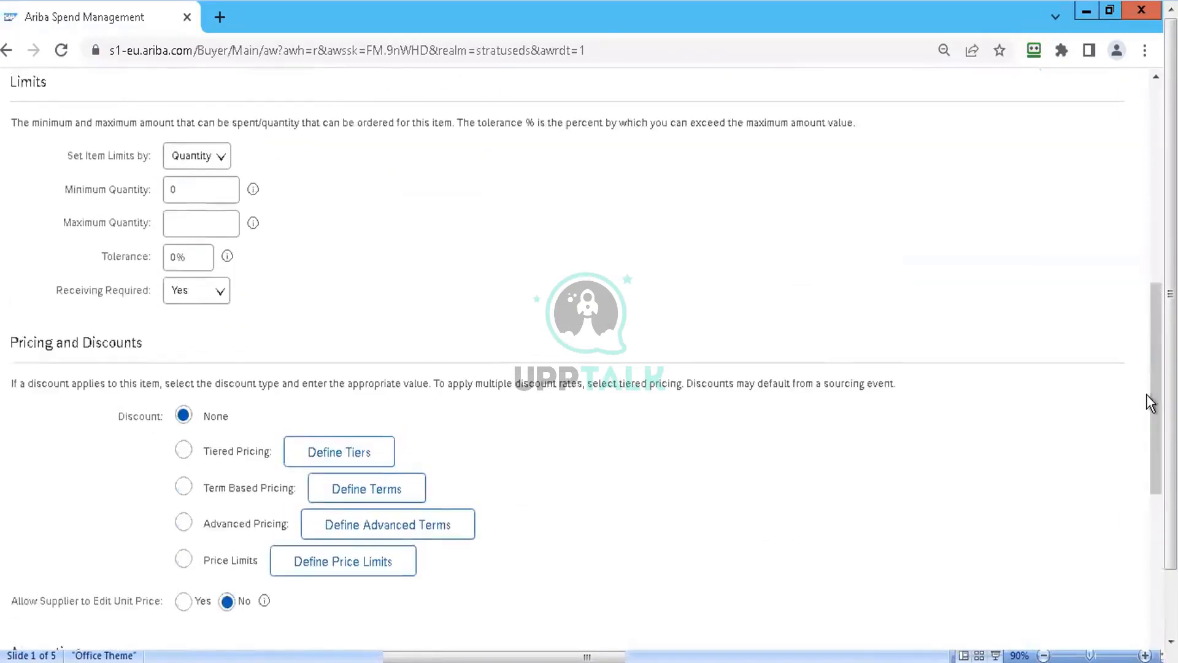
left_click_drag(1147, 385, 1148, 146)
left_click(1148, 145)
scroll(1118, 131, "up", 9)
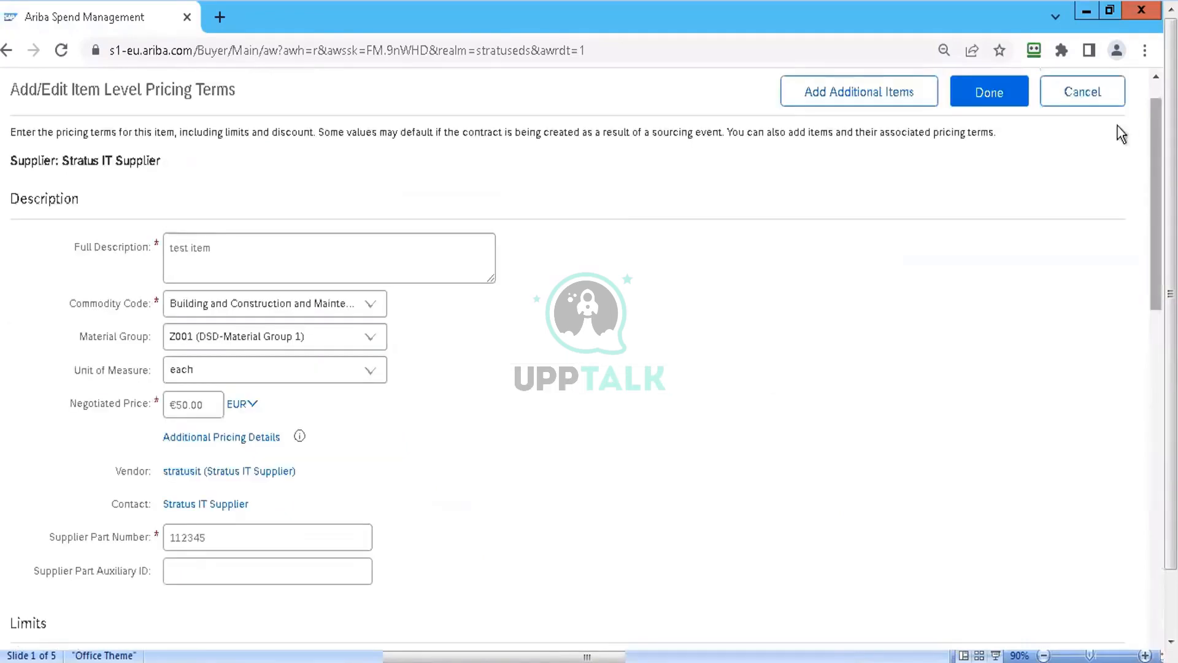
left_click(1009, 97)
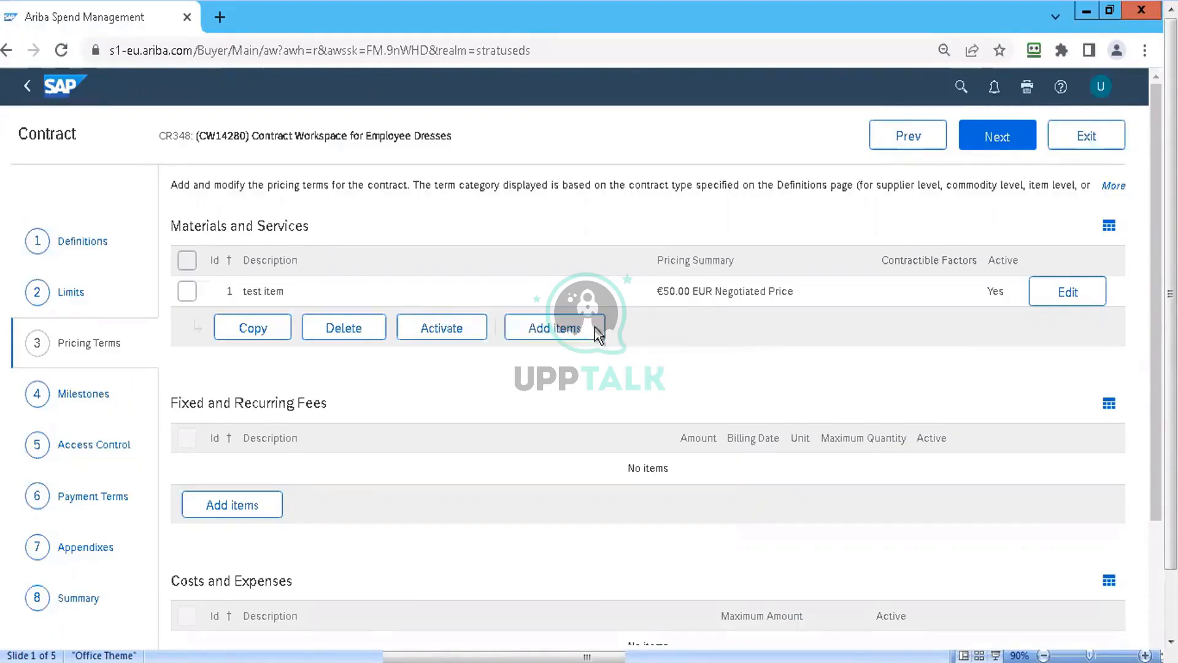
- Add the Docking Station for MOST HP Notebooks from the Computer Accessories catalog category to Materials and Services without a discount
left_click(574, 331)
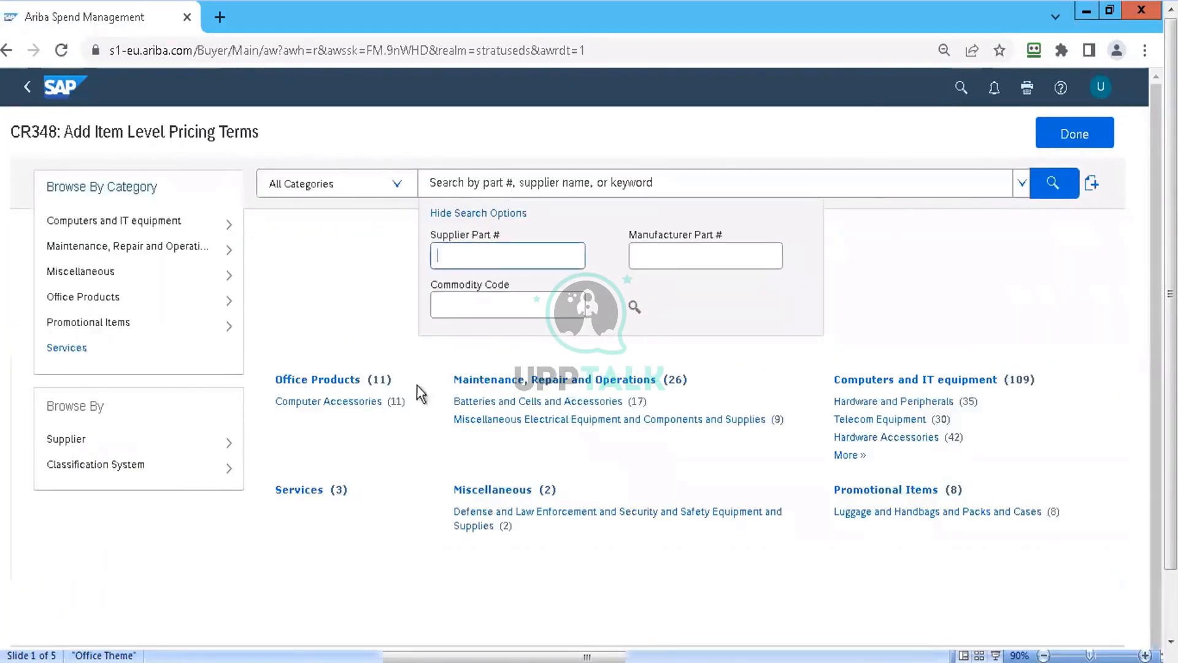
left_click(347, 402)
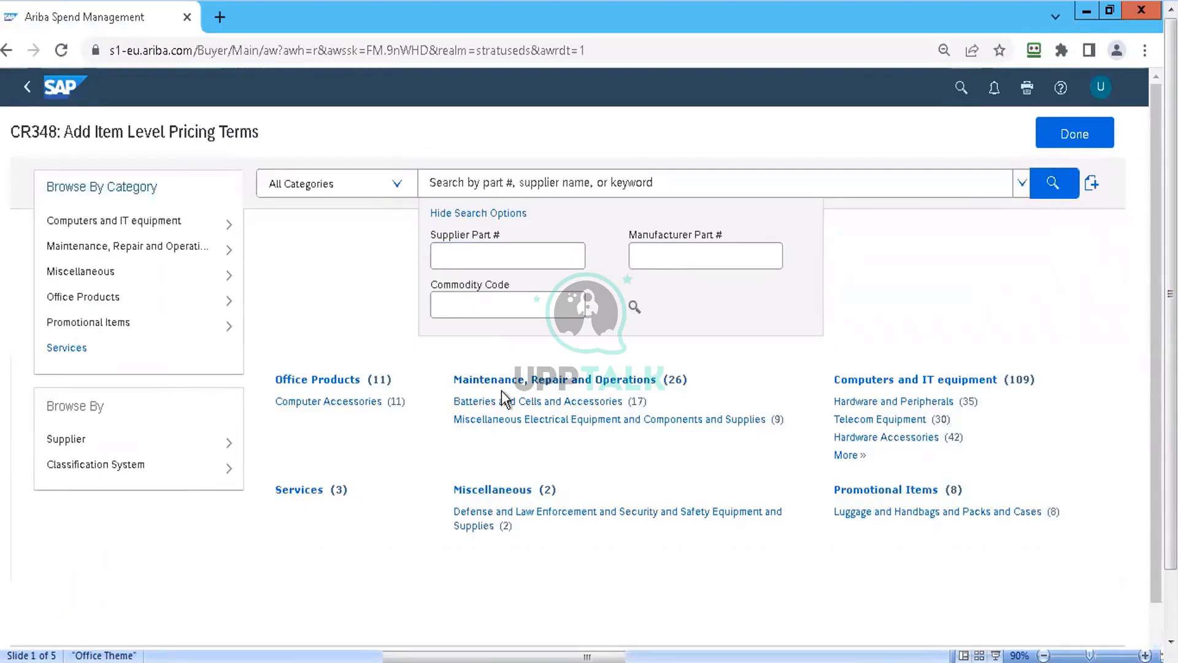
left_click(1050, 519)
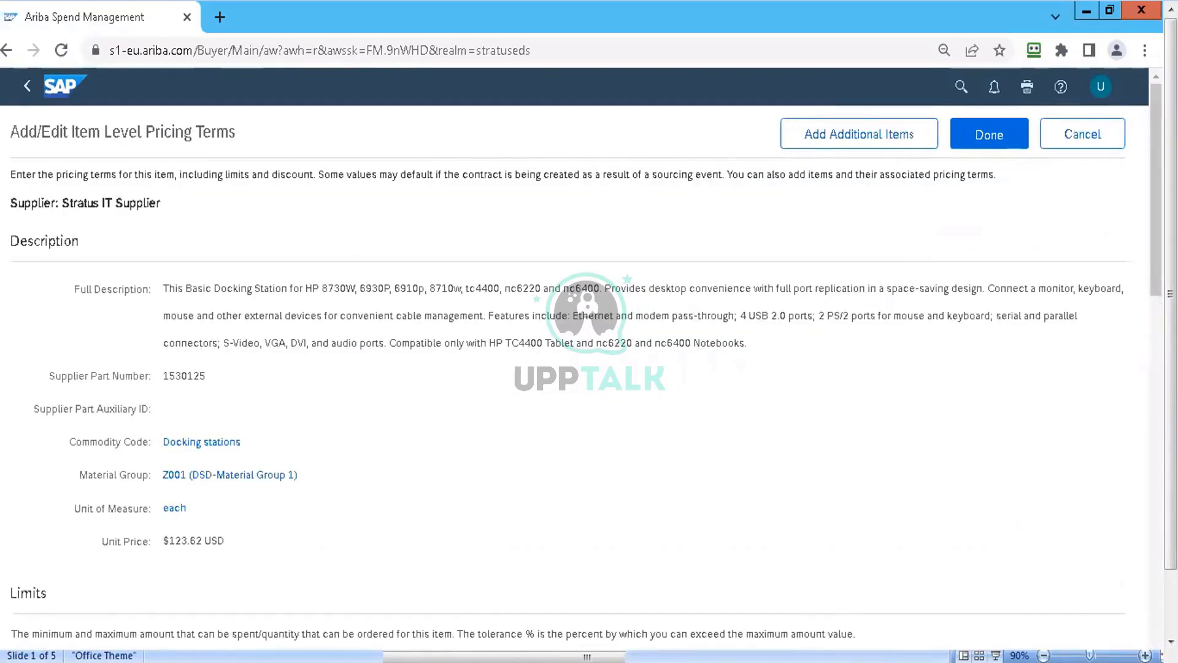
scroll(577, 368, "down", 8)
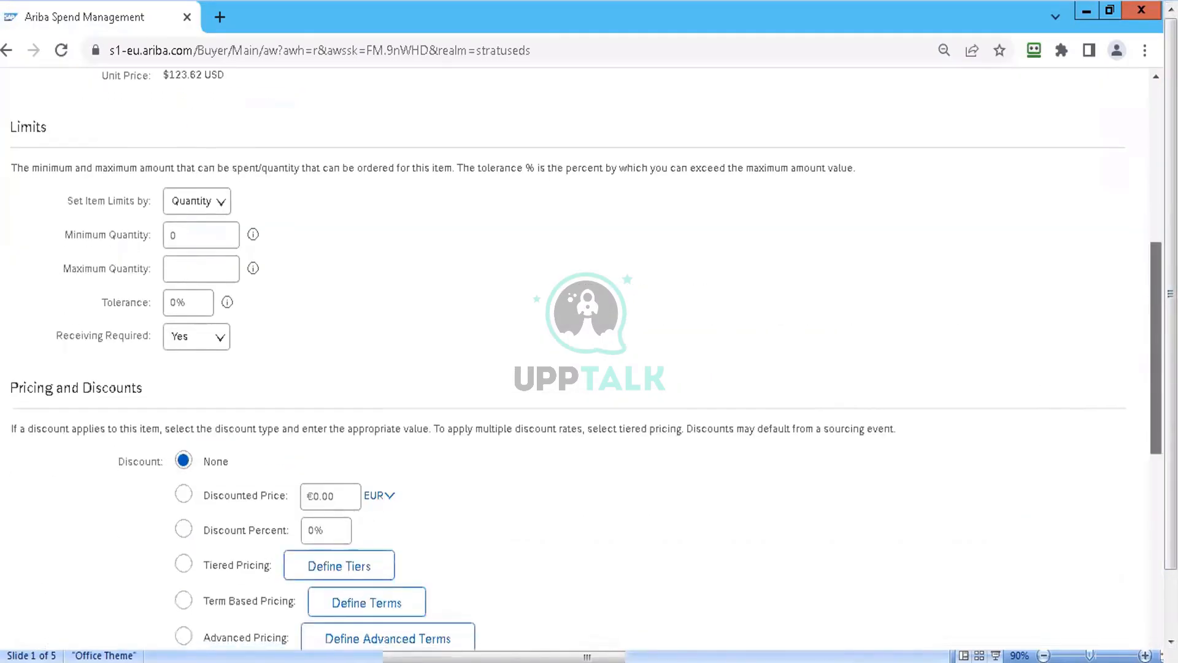
scroll(577, 369, "down", 3)
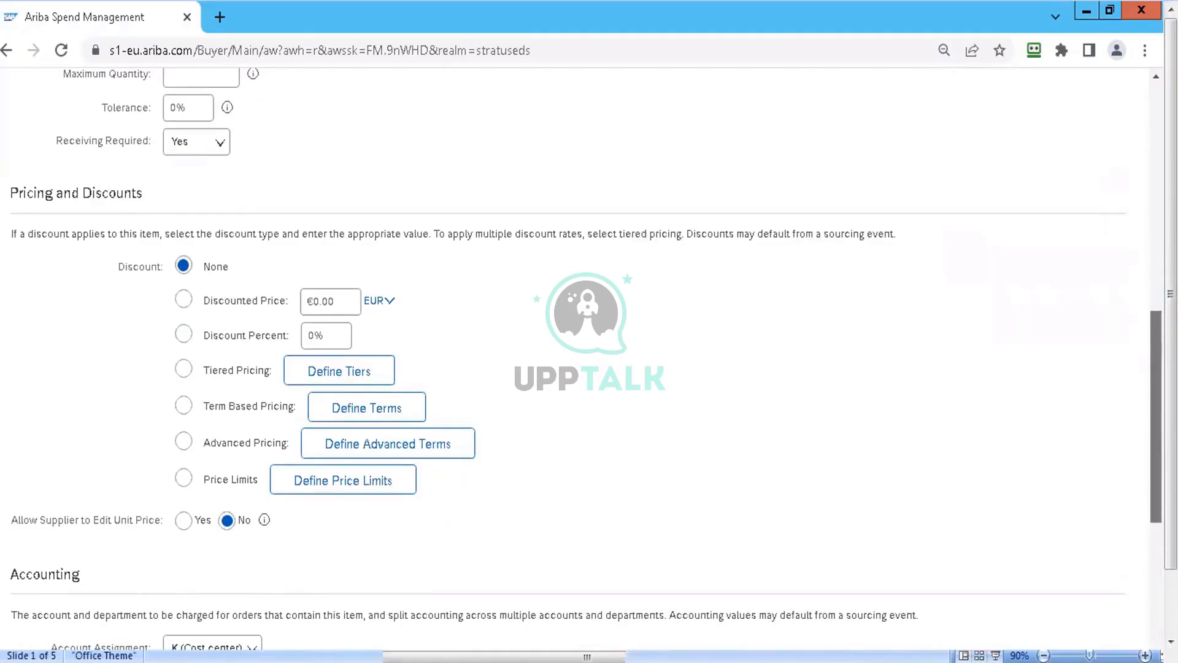
scroll(577, 369, "up", 11)
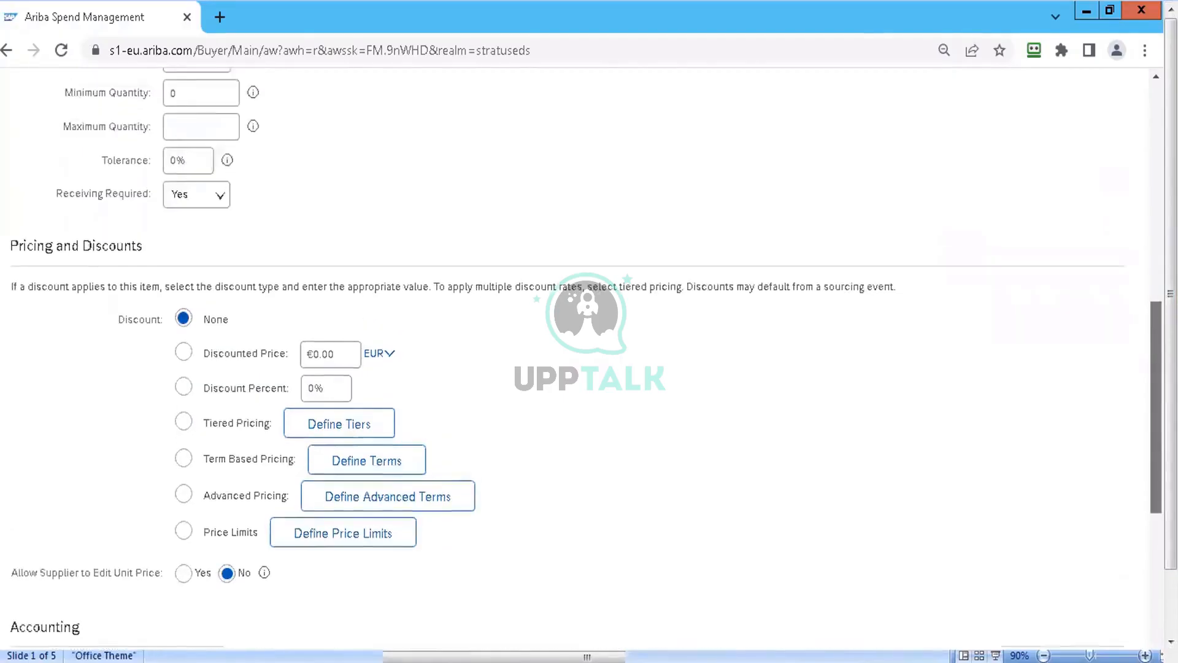
left_click(1002, 92)
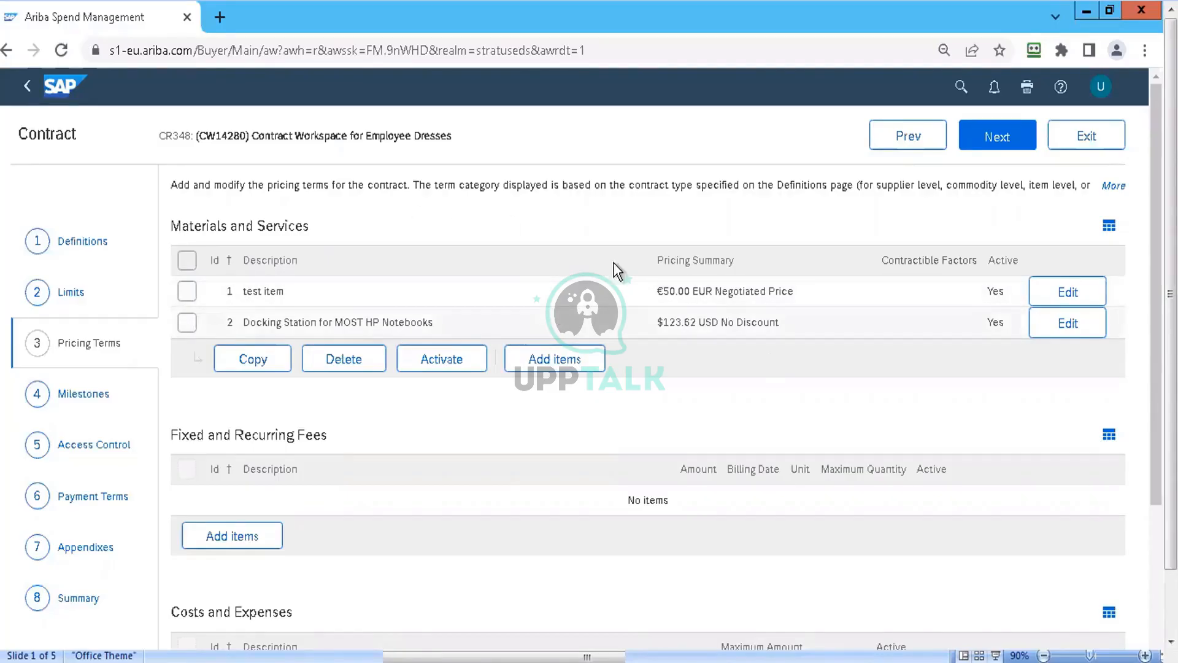
- Edit the docking station's pricing terms and set its minimum quantity limit to 5
left_click(1065, 327)
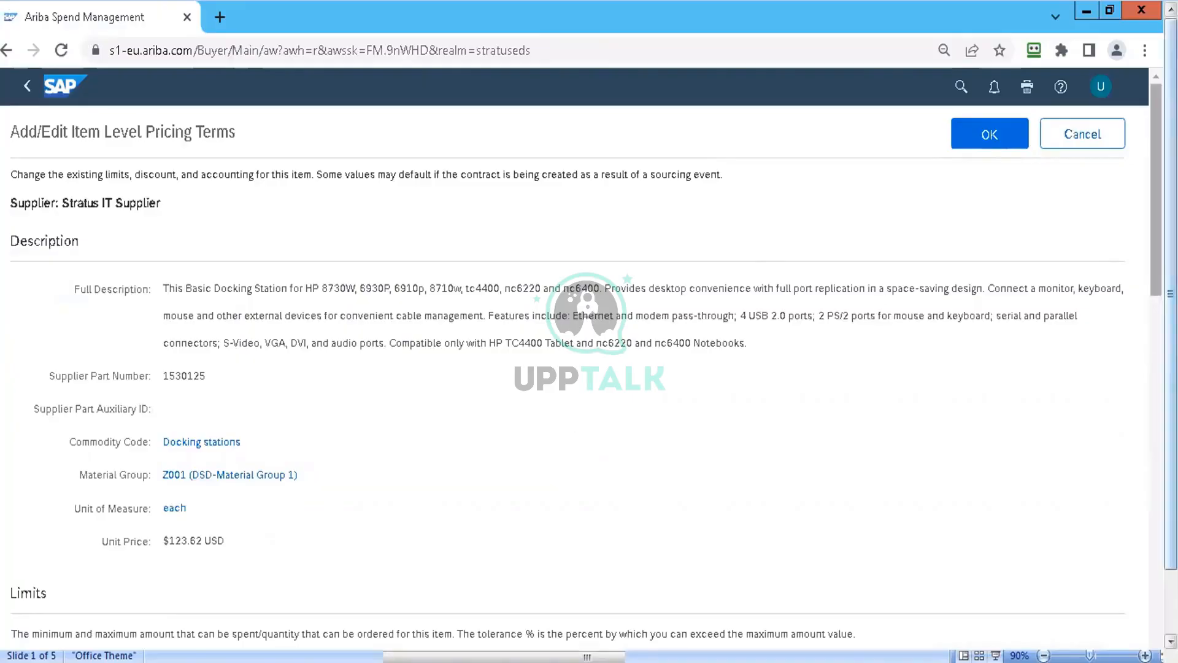
scroll(582, 358, "down", 6)
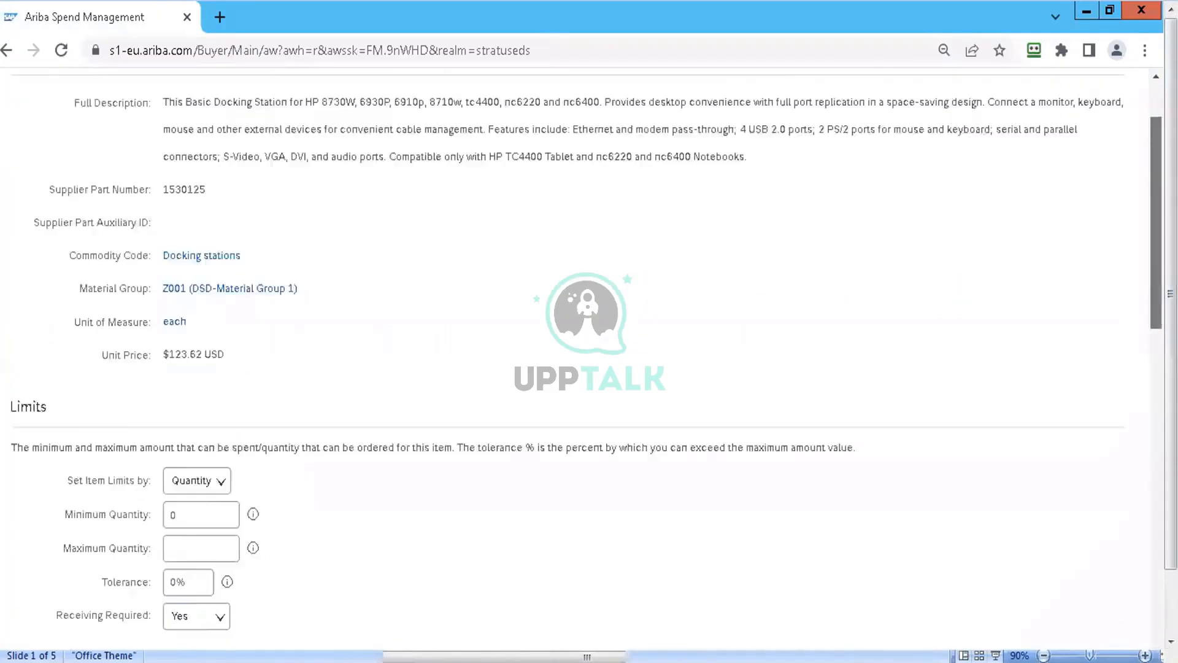
scroll(687, 357, "down", 3)
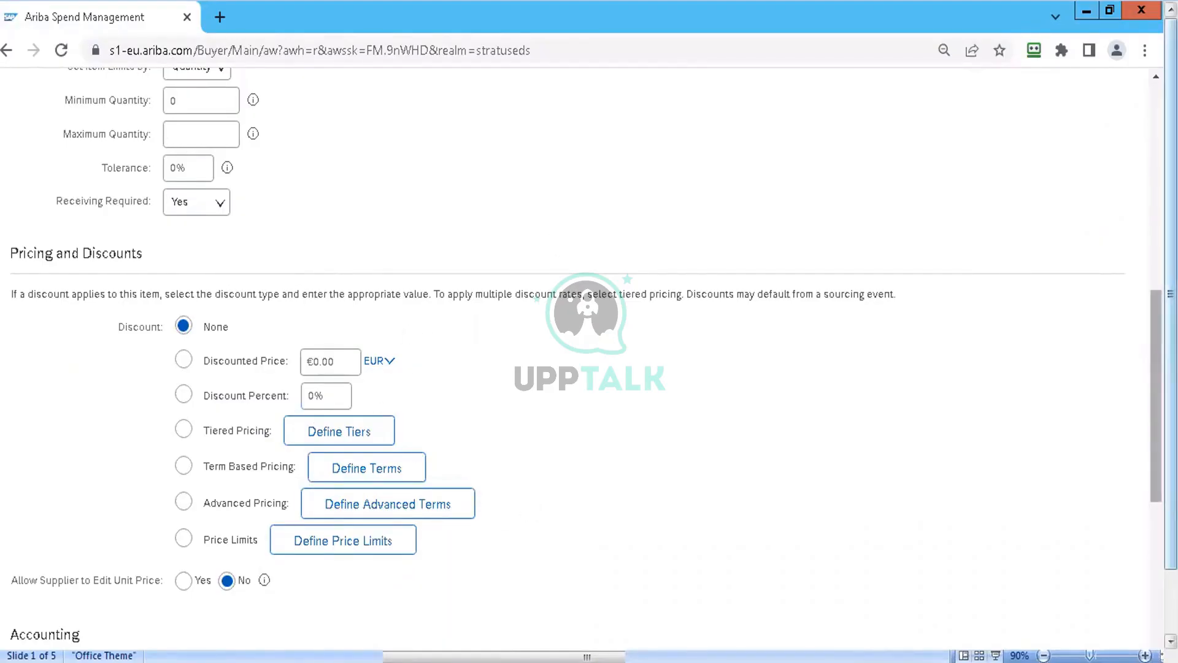
scroll(1157, 368, "up", 2)
scroll(1157, 368, "up", 2)
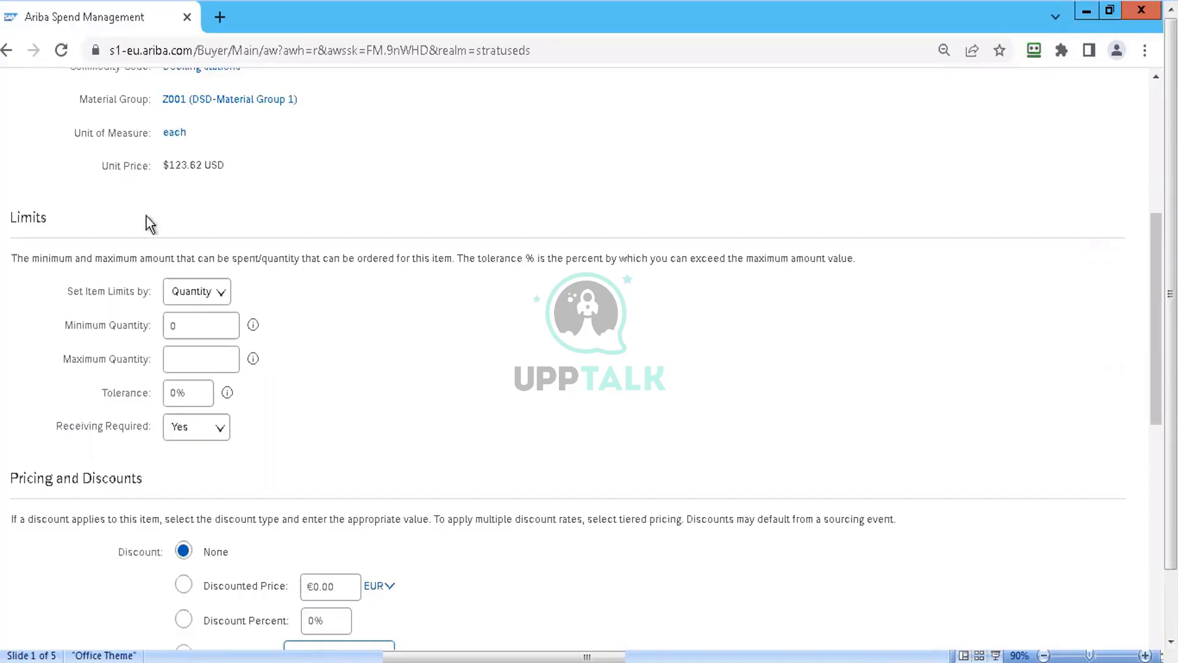
double_click(180, 326)
type("5")
left_click(173, 365)
- Check the limit type and receiving options for the docking station, and set its minimum quantity to 1
left_click(186, 300)
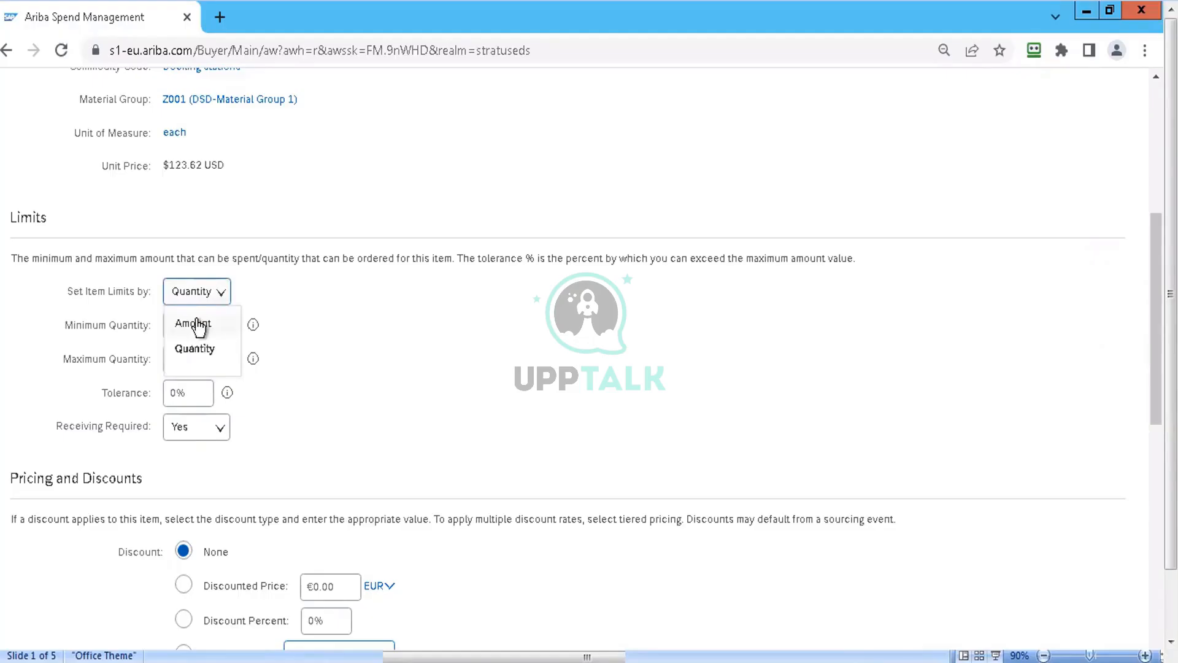
left_click(308, 336)
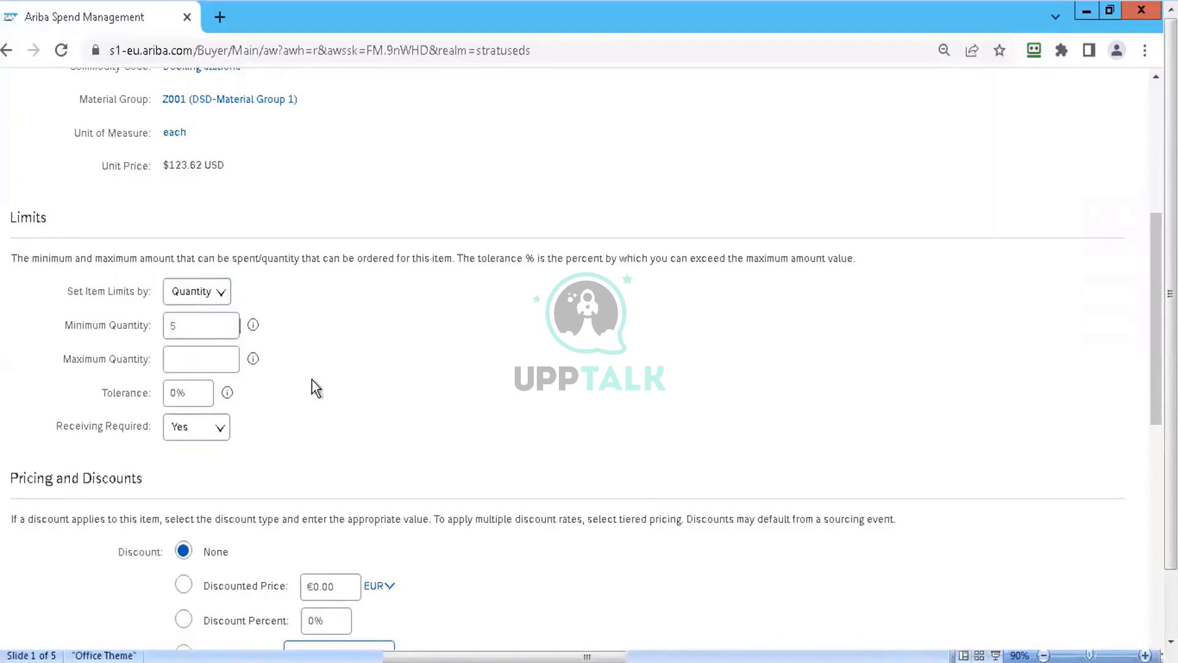
left_click(190, 440)
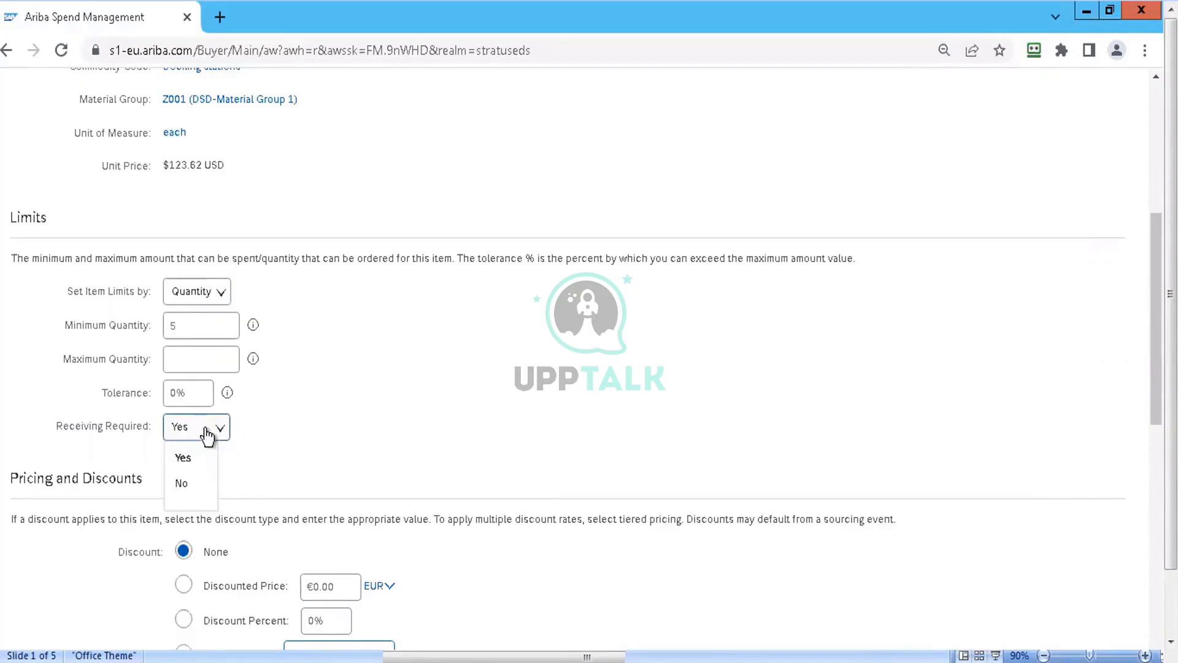
left_click(317, 398)
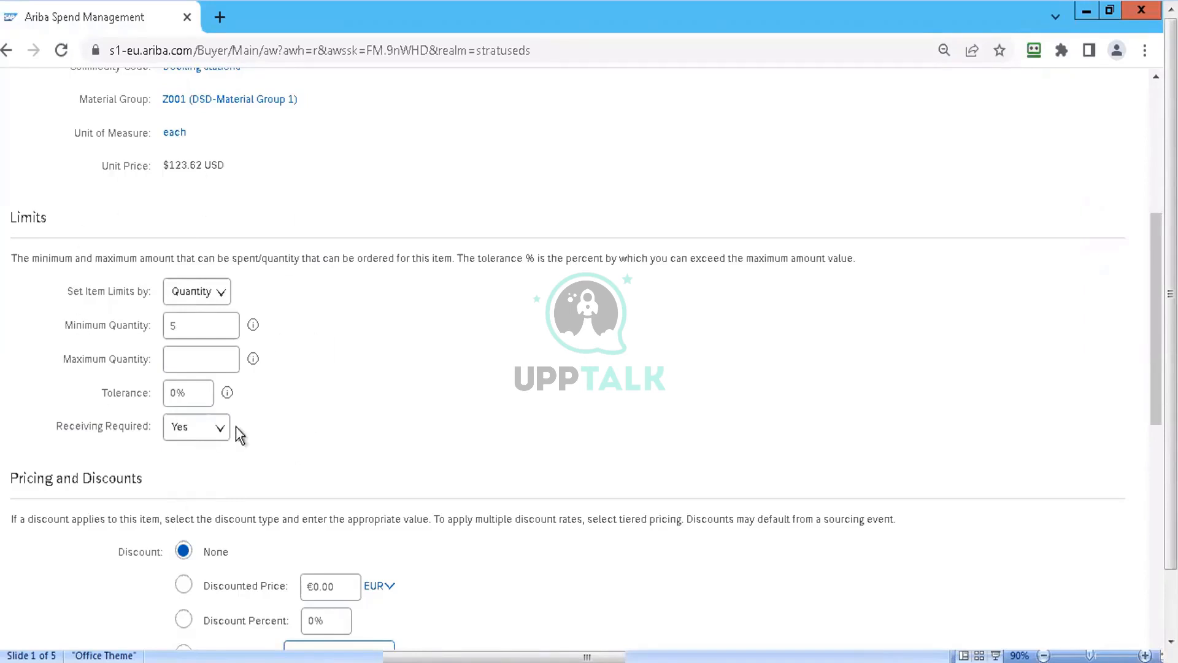
left_click(197, 334)
key("BackSpace")
type("1")
left_click(327, 385)
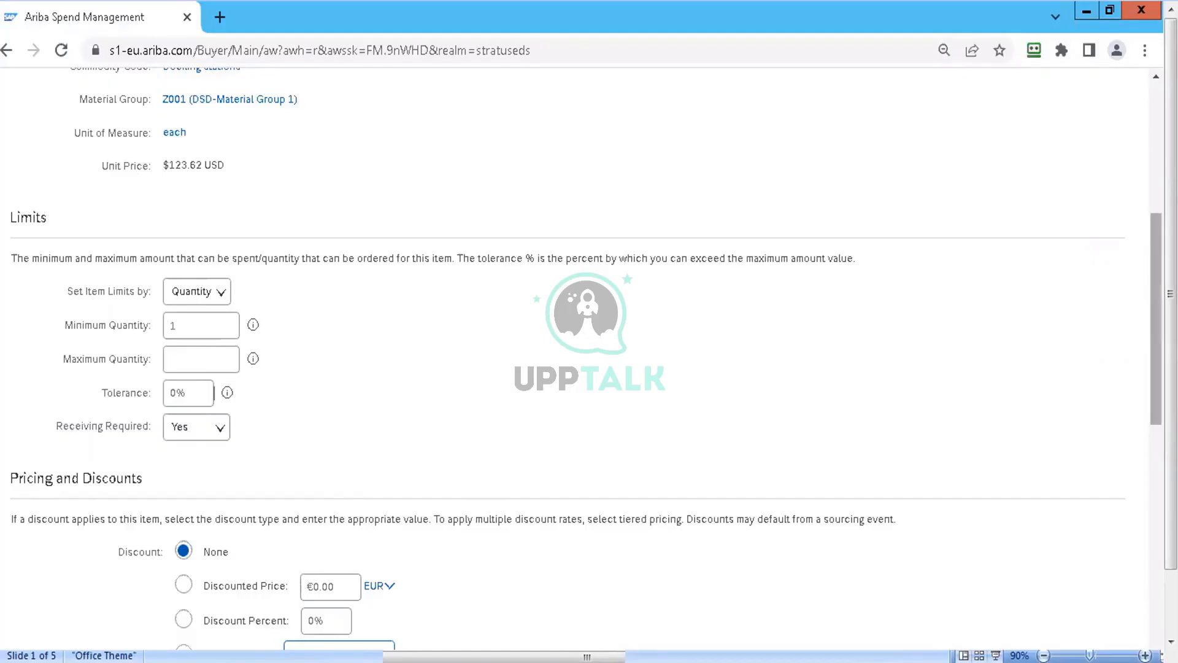
- Open the tier definitions for the docking station's tiered pricing and look through the available tier types
left_click_drag(1156, 276, 1156, 393)
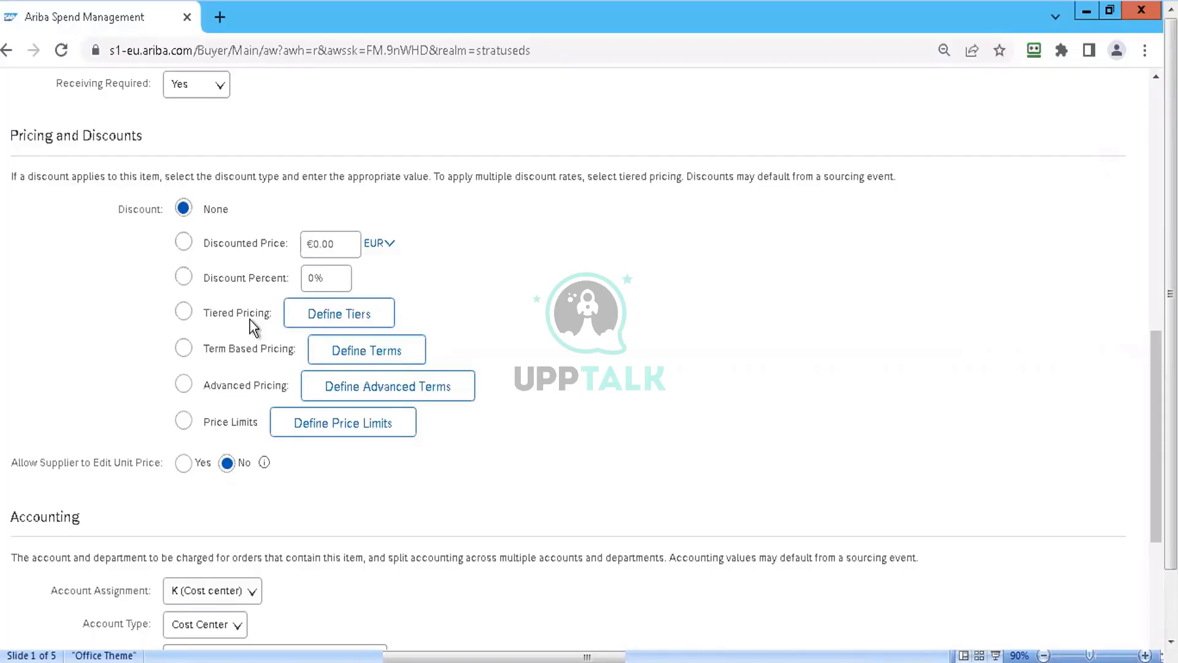
left_click(327, 310)
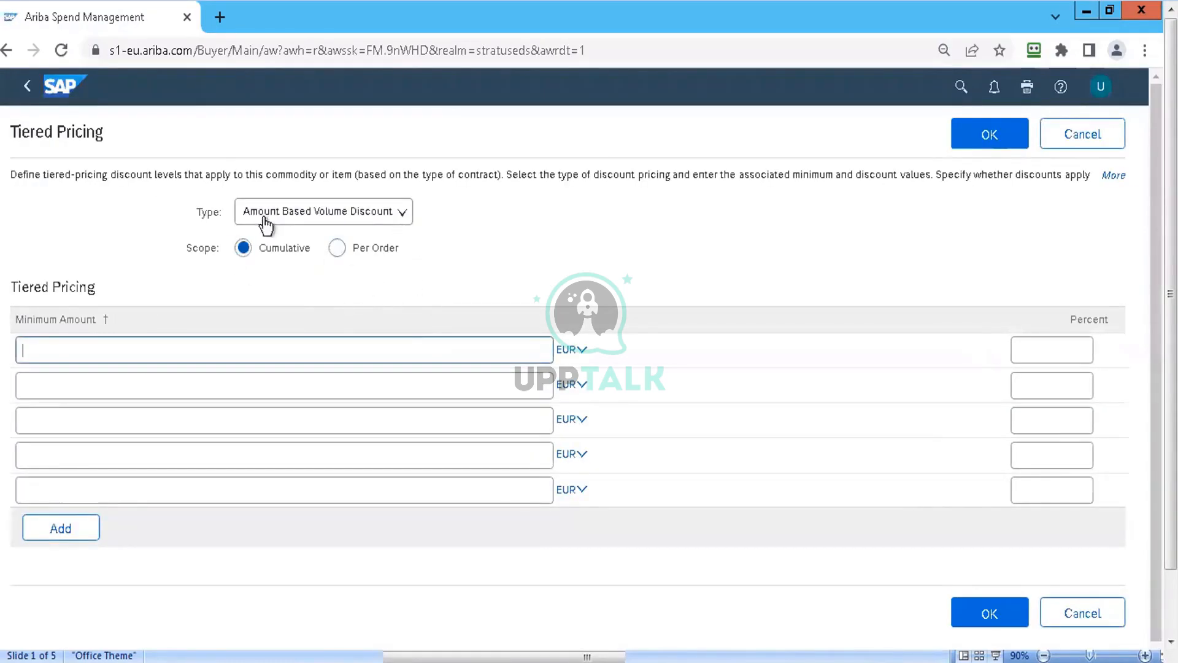
left_click(368, 218)
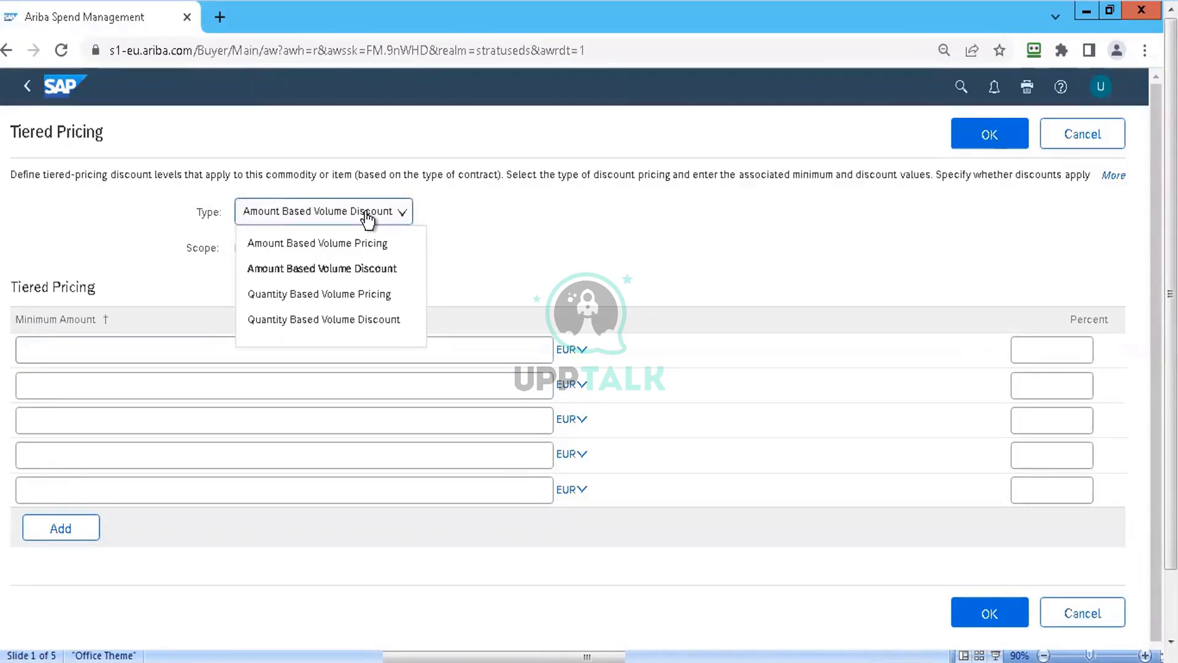
left_click(208, 262)
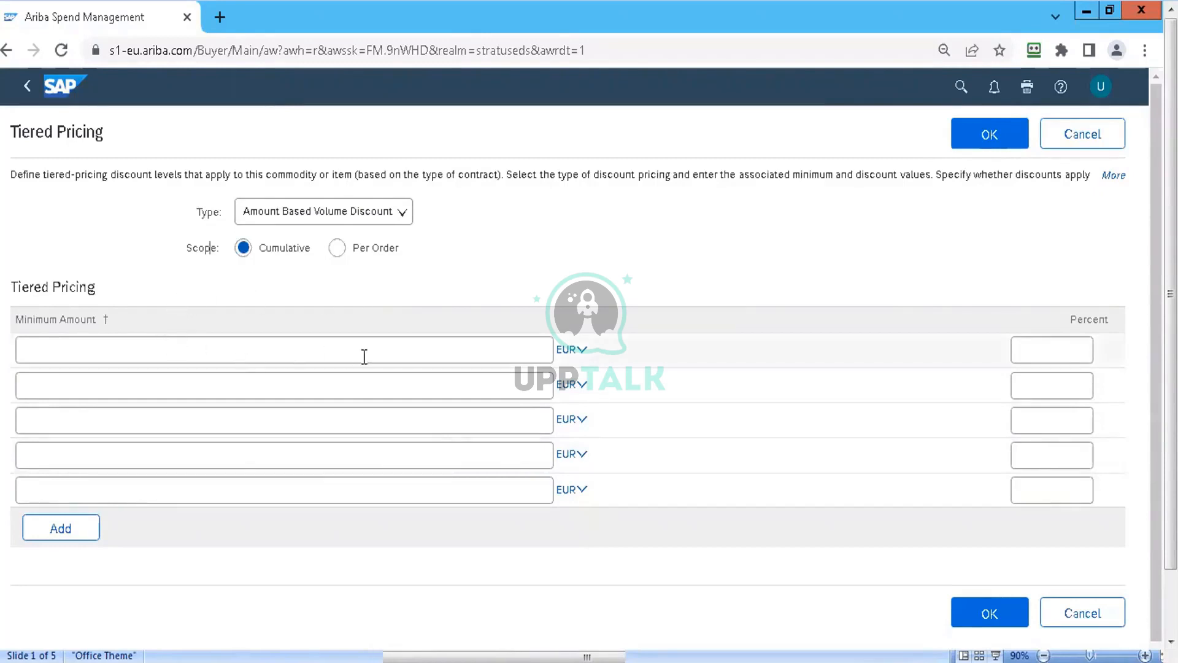
- Define the first two discount tiers: 2 percent from 5000 EUR and 5 percent from 7000 EUR
left_click(405, 355)
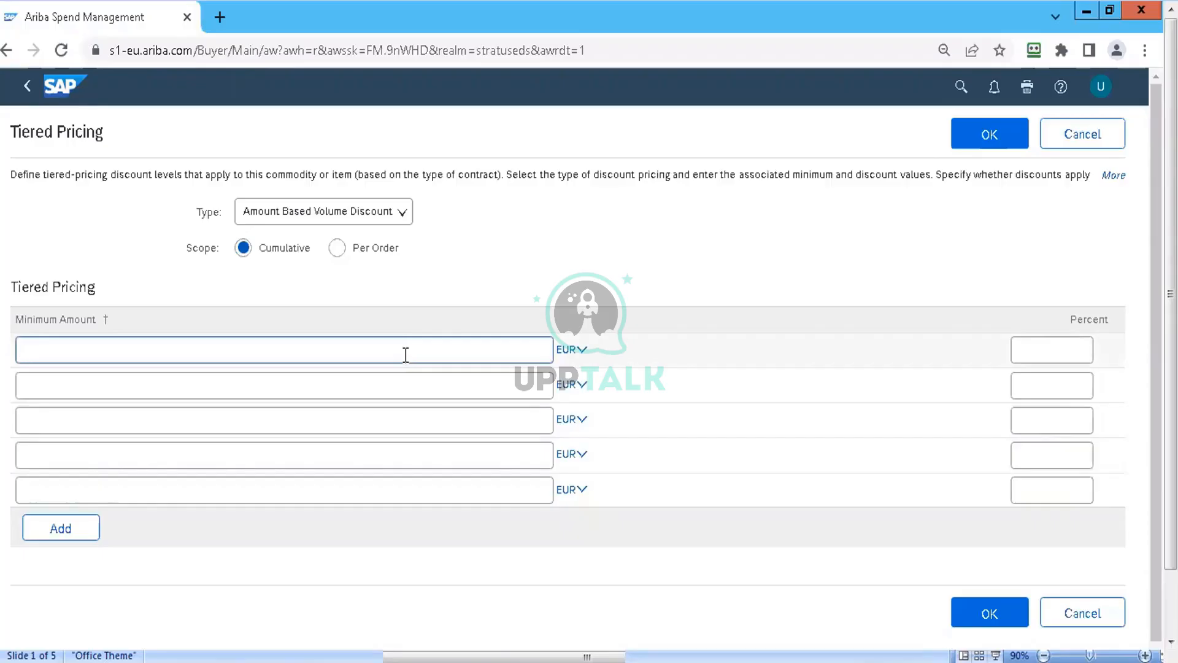
type("5000")
left_click(1023, 351)
type("2")
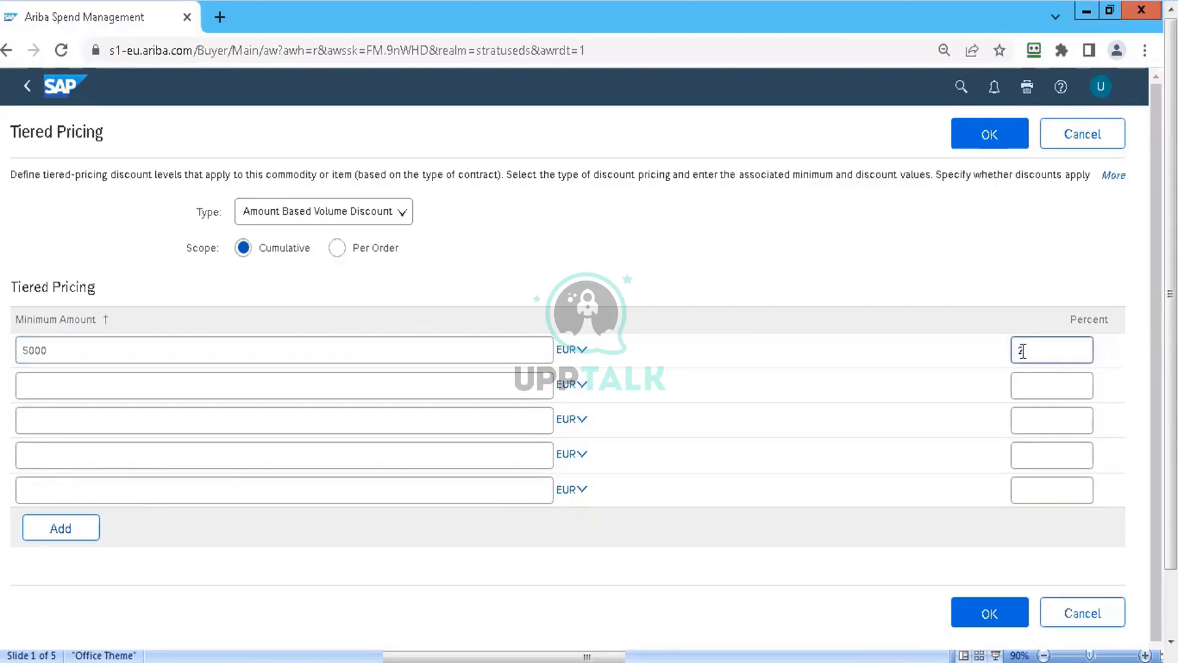
left_click(1062, 314)
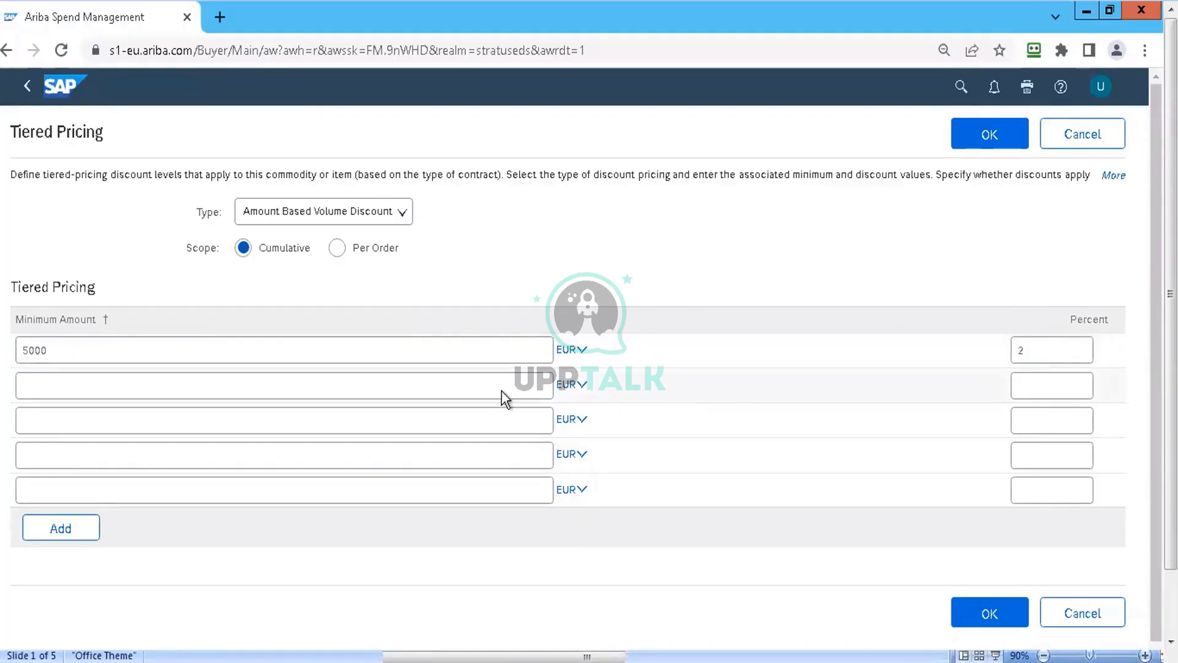
left_click(428, 385)
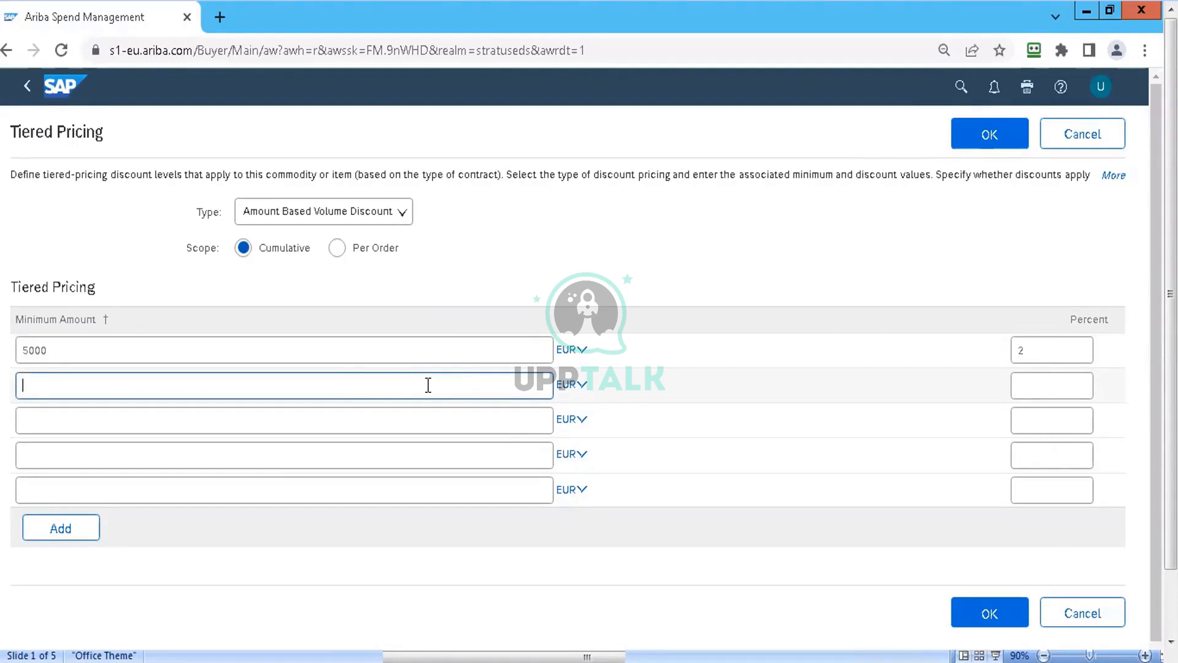
type("7000")
left_click(1027, 386)
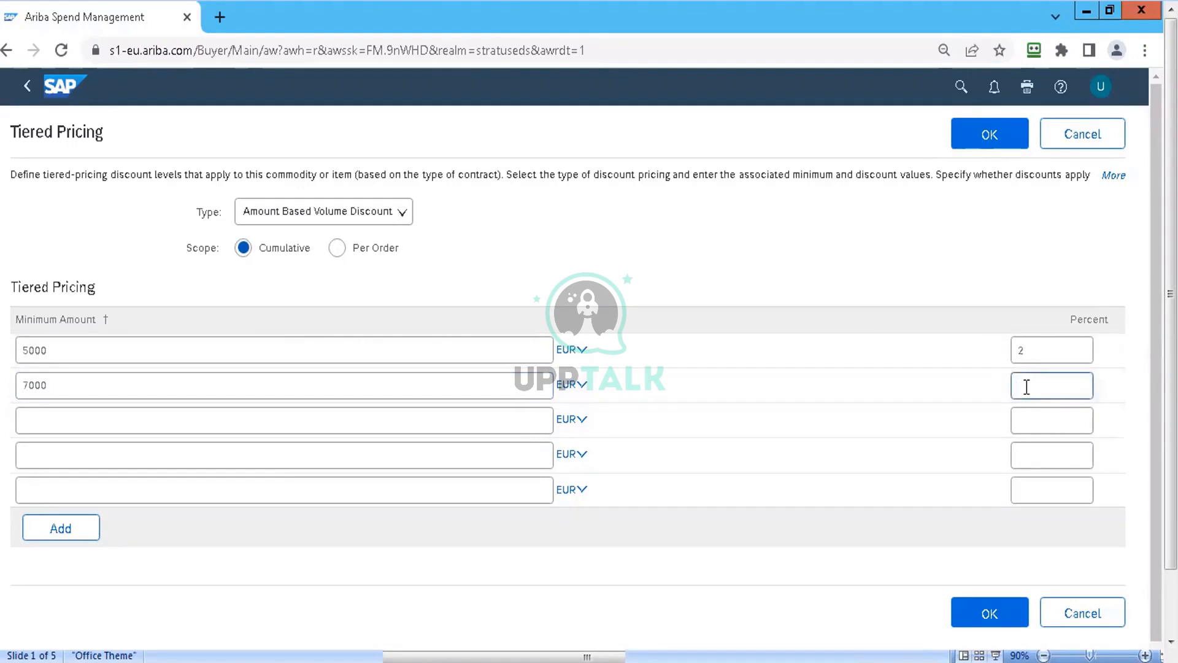
type("5")
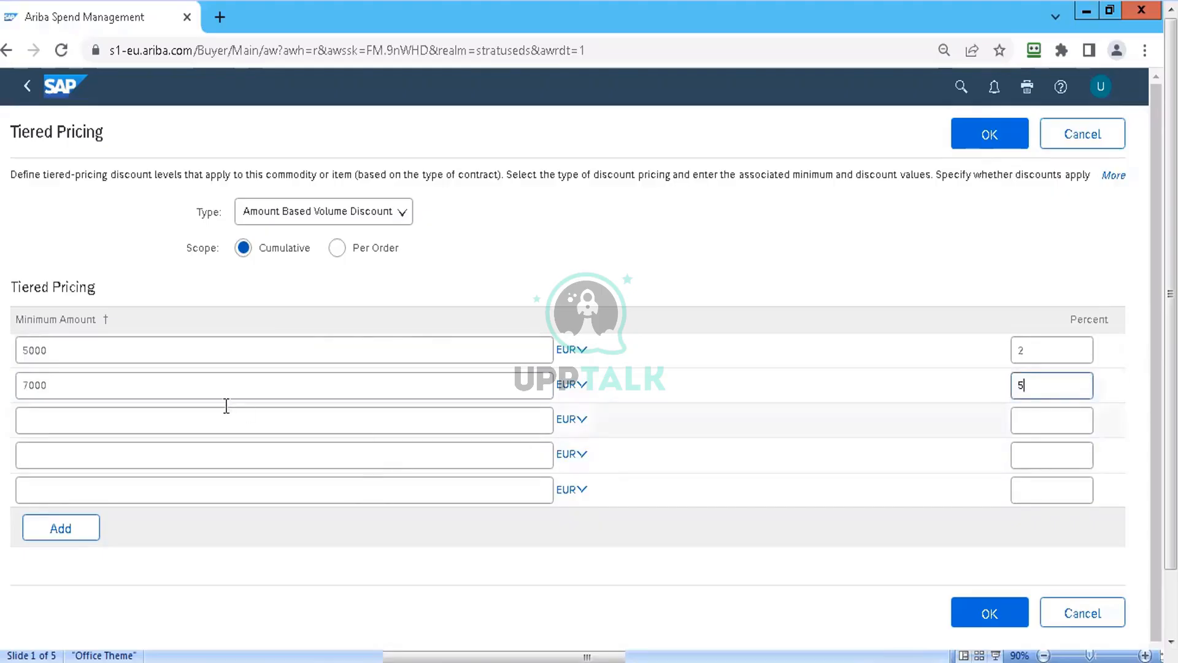
- Add two more discount tiers: 7 percent from 10000 EUR and 10 percent from 15000 EUR
left_click(225, 420)
type("10")
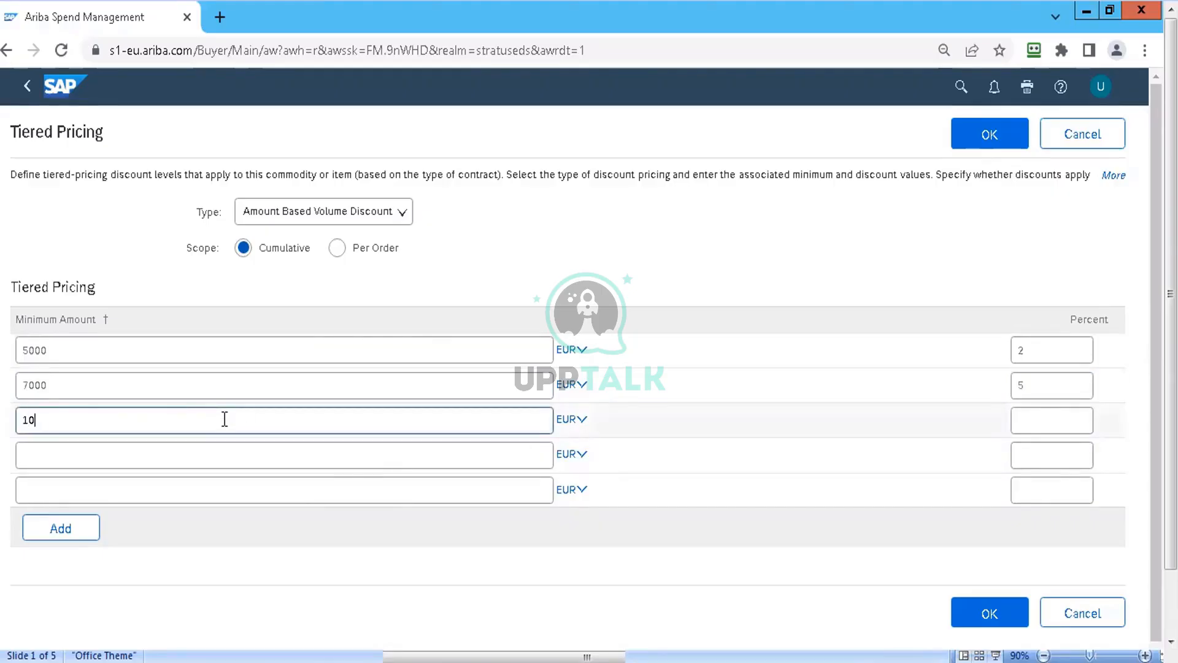
type("000")
left_click(206, 445)
type("1")
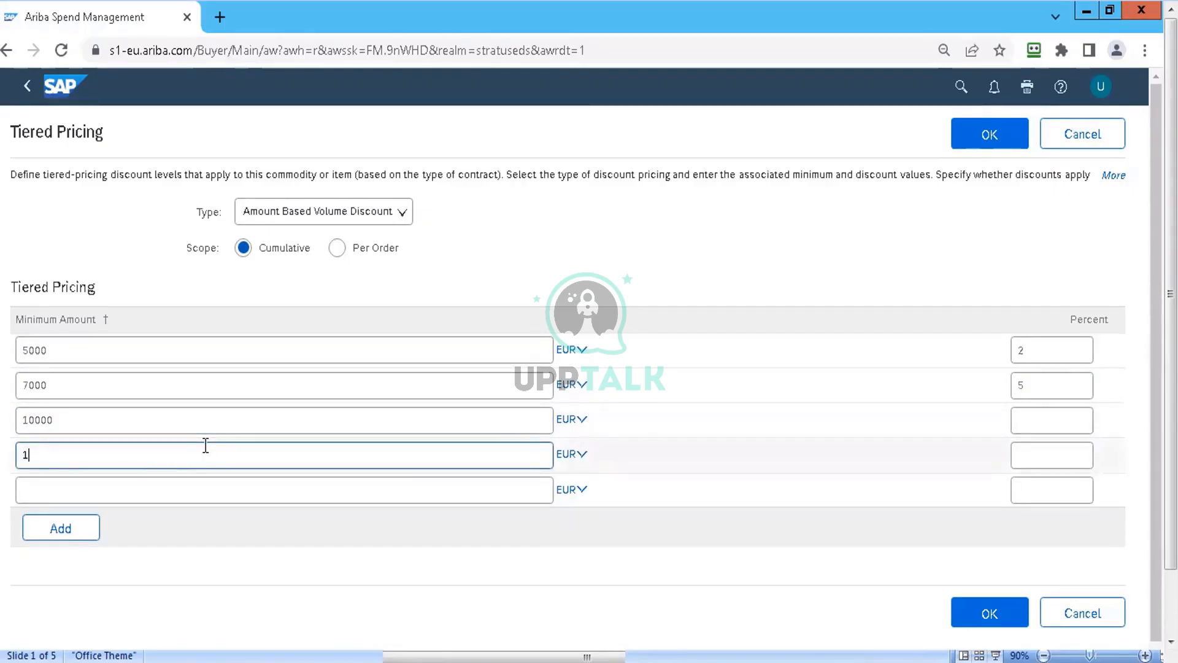
type("50000")
key("BackSpace")
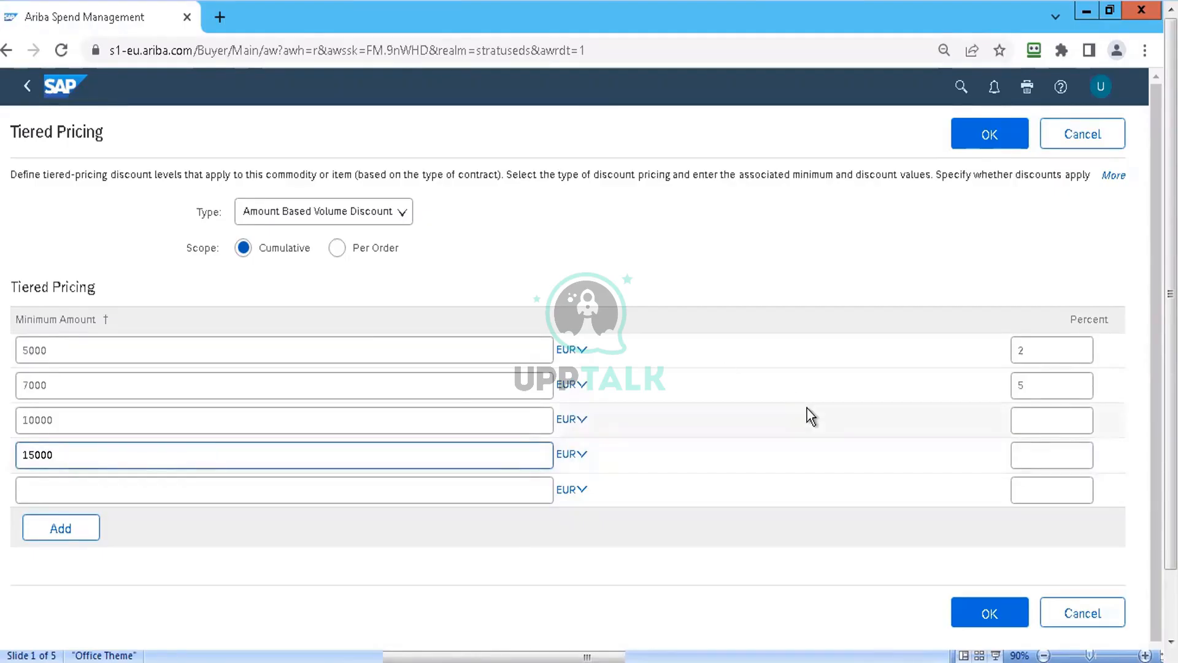
left_click(1019, 419)
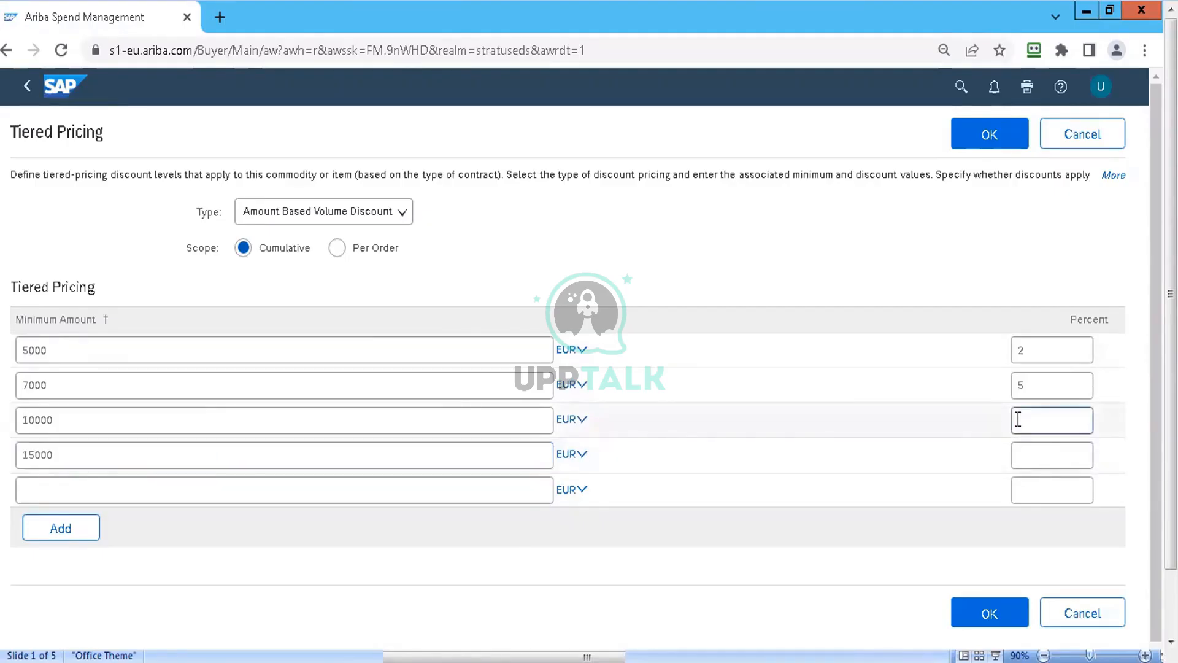
type("7")
left_click(1022, 453)
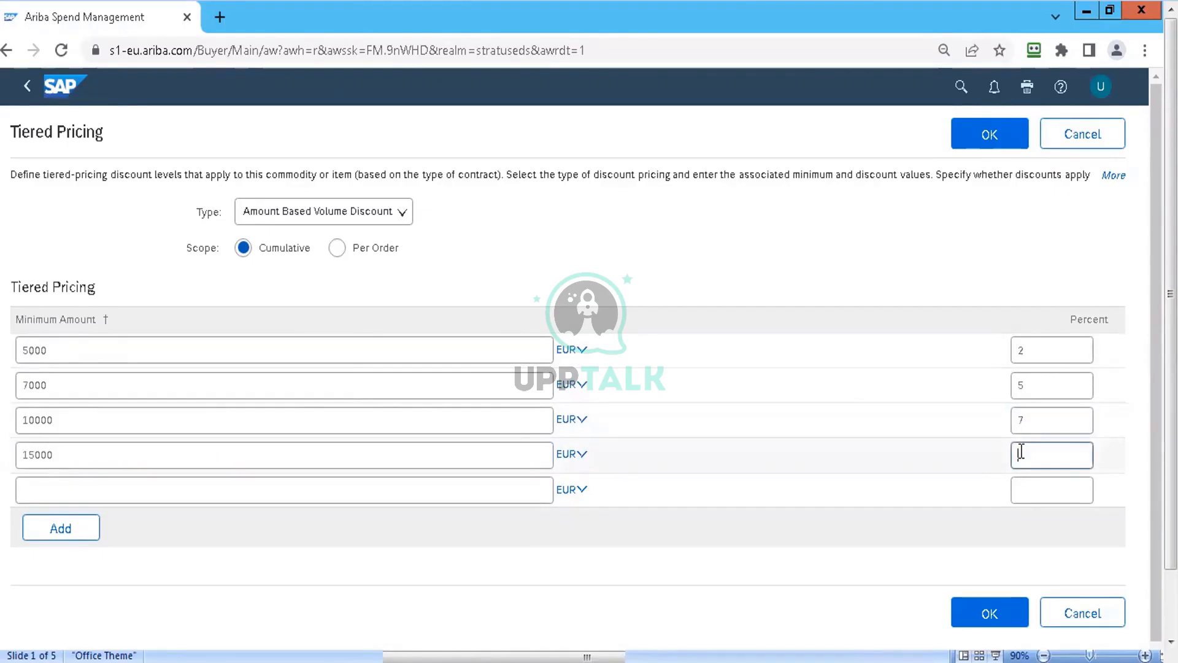
type("10")
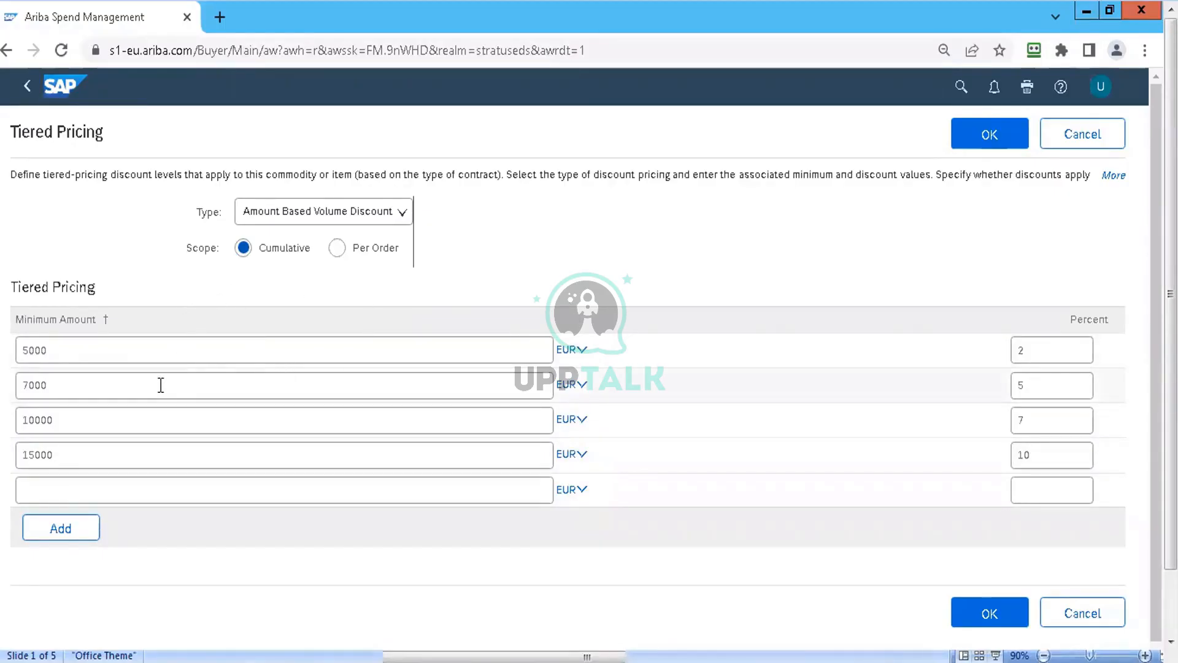
- Set the tier scope to Per Order and keep Amount Based Volume Discount as the type
double_click(107, 355)
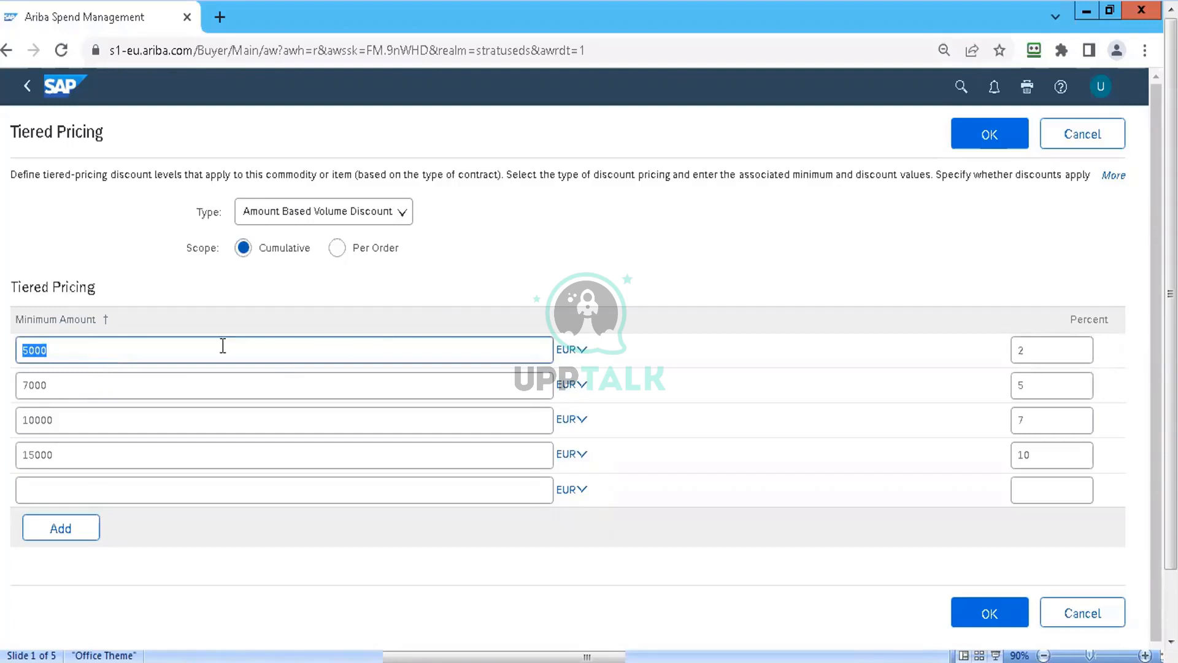
left_click(1032, 350)
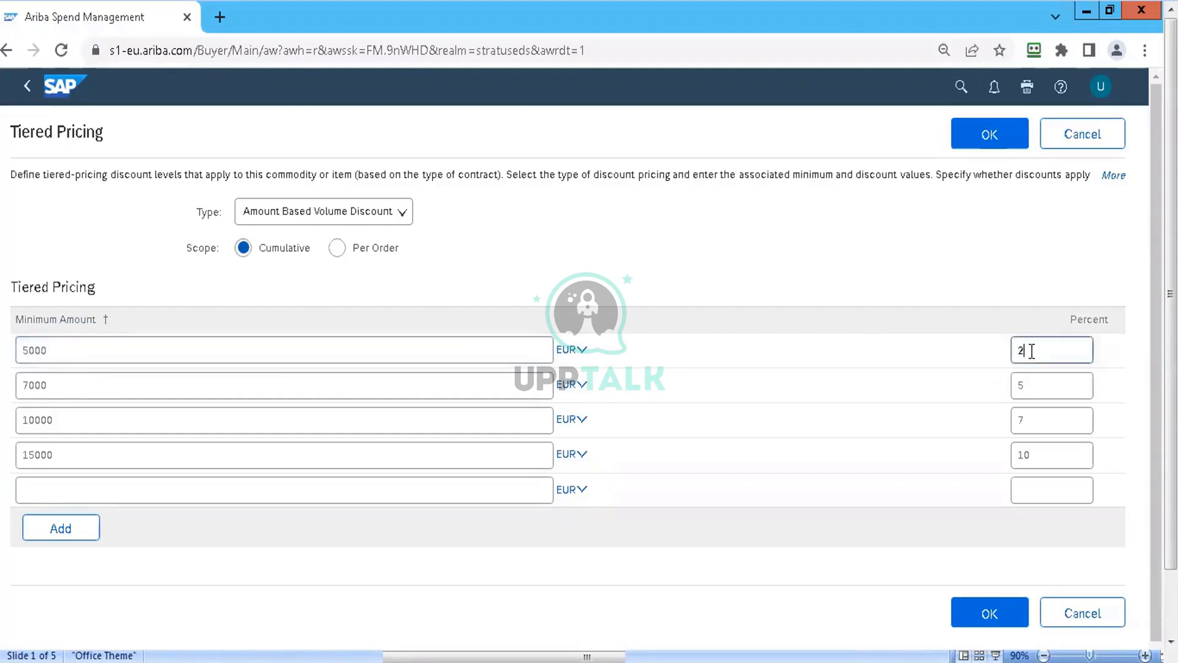
left_click(341, 250)
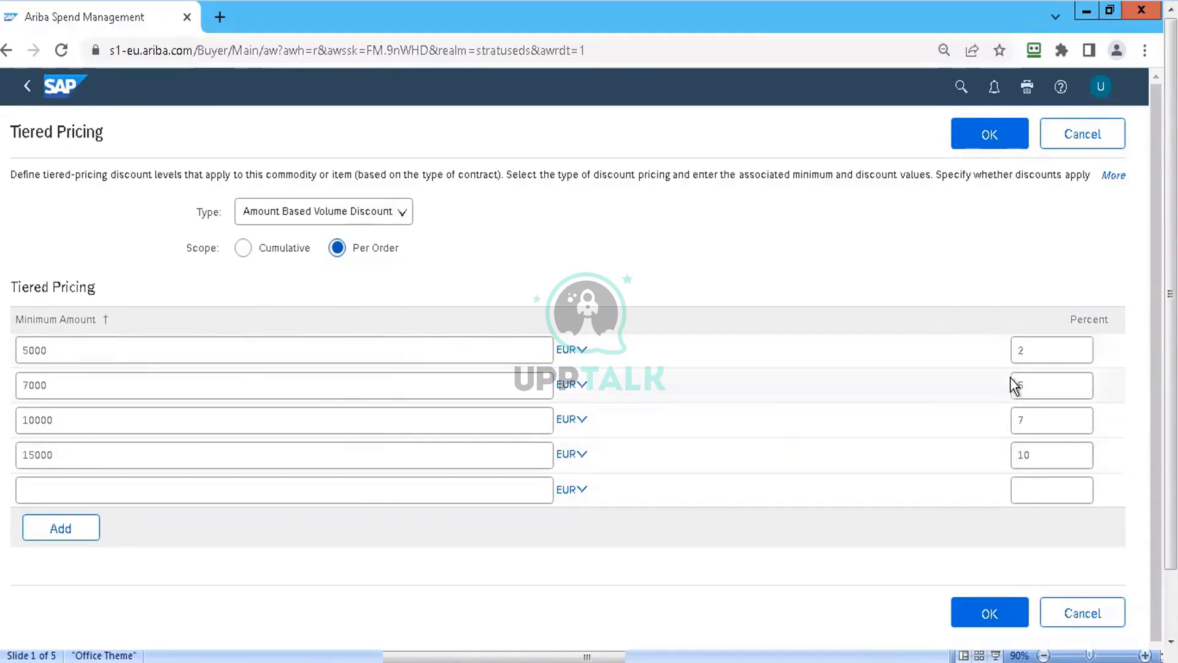
left_click(402, 213)
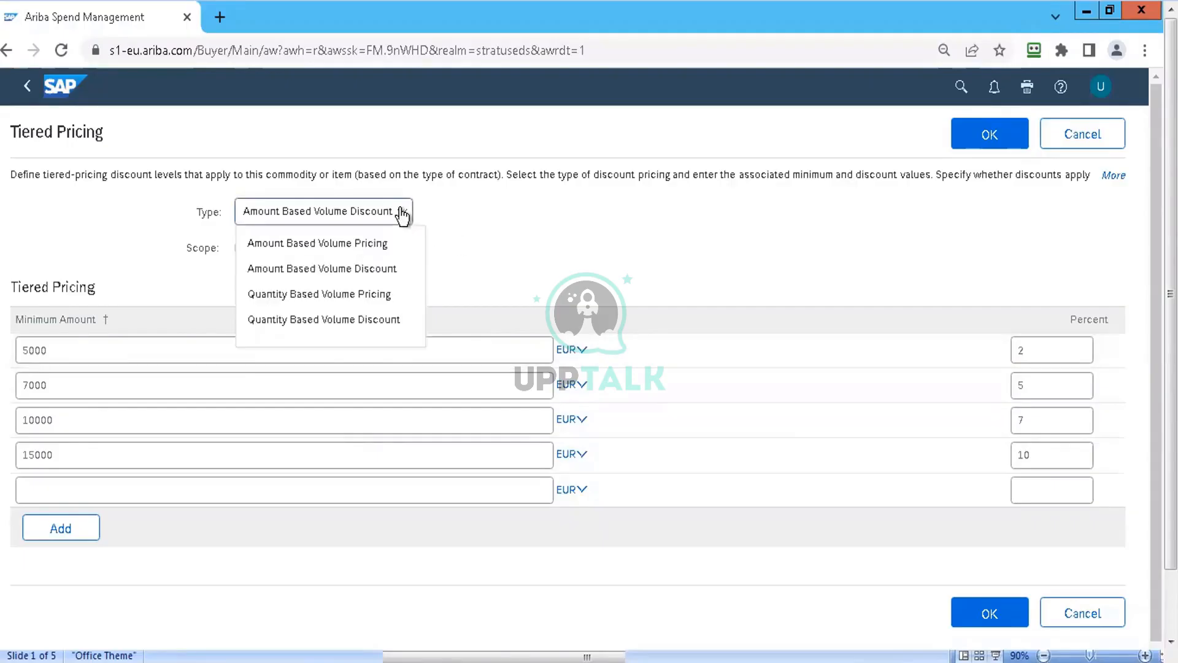
left_click(386, 269)
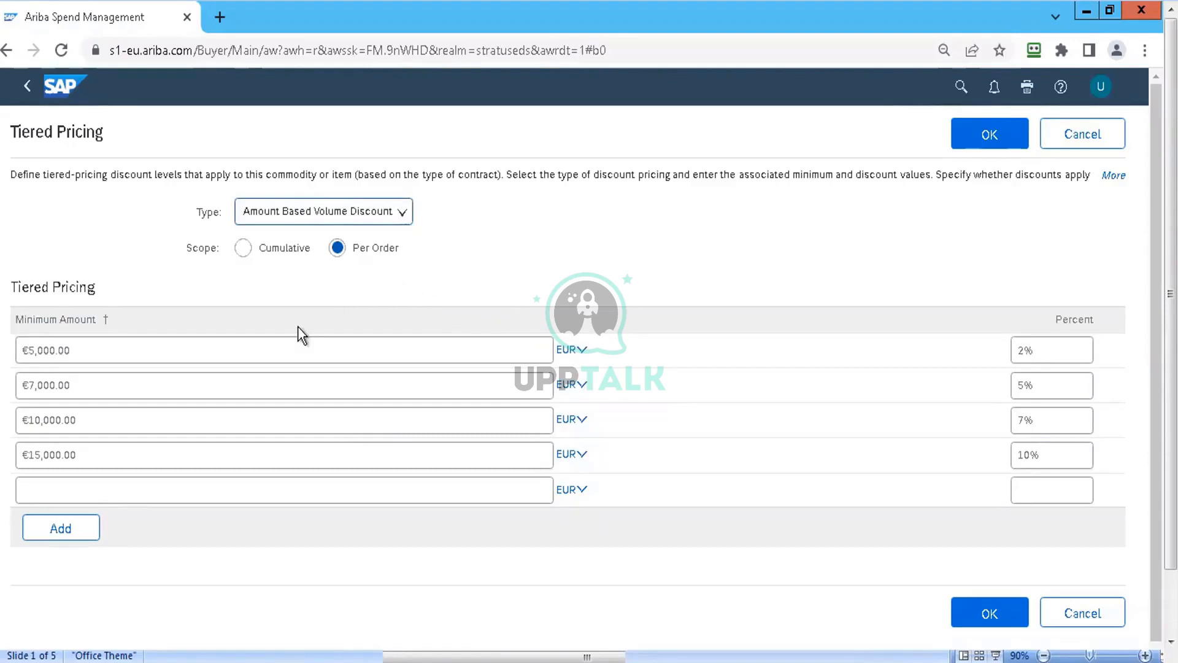
- Switch the tier type to Quantity Based Volume Pricing and examine its minimum quantity and amount fields
left_click(362, 218)
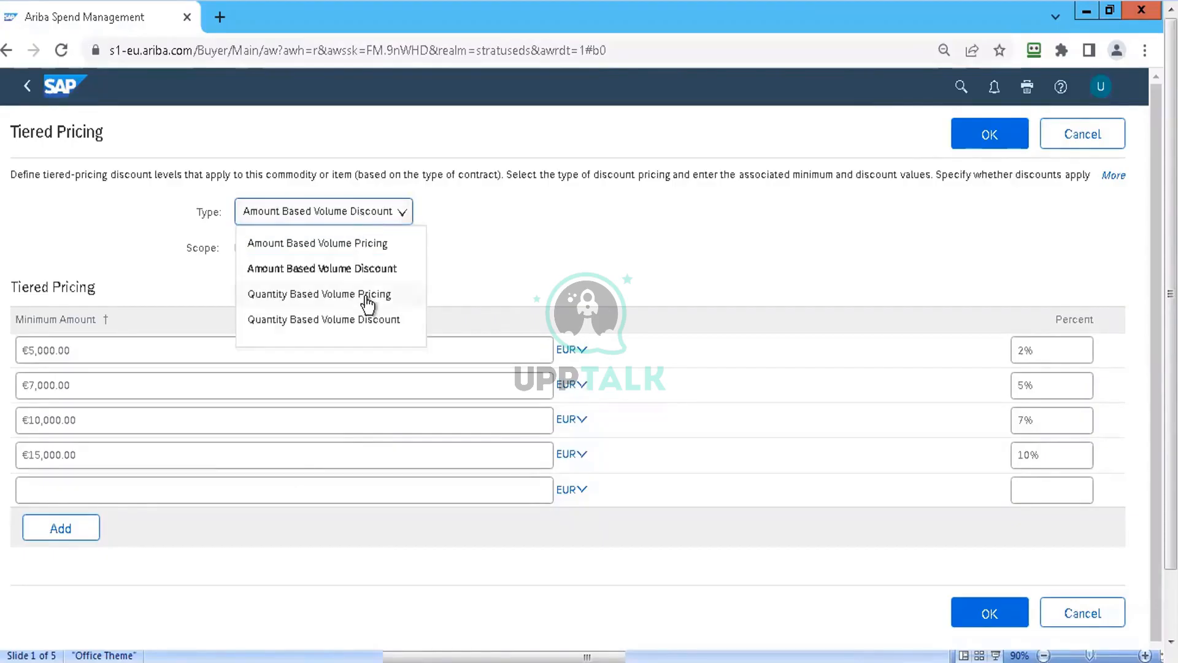
left_click(367, 295)
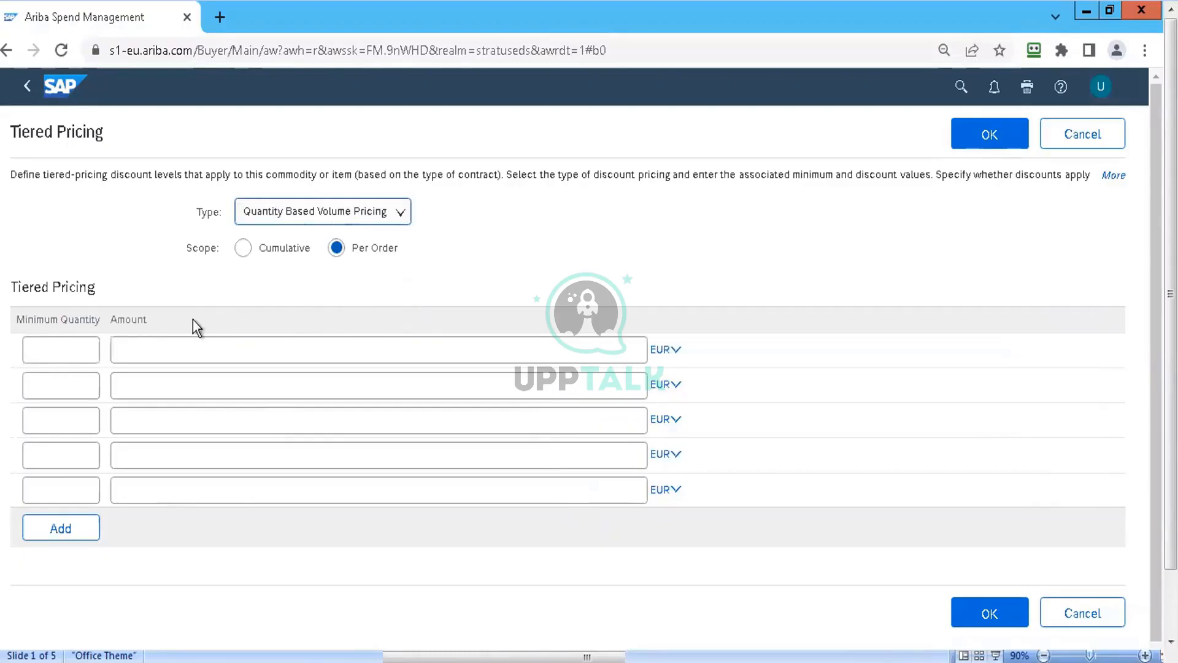
left_click(84, 342)
left_click(155, 341)
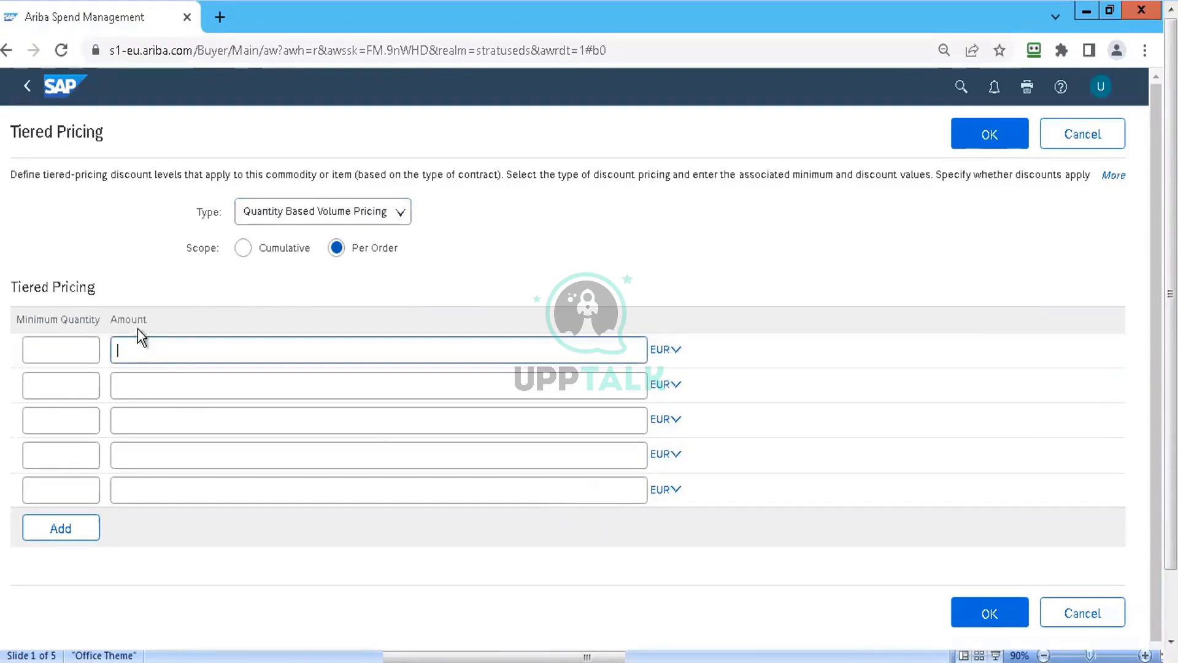
left_click(83, 387)
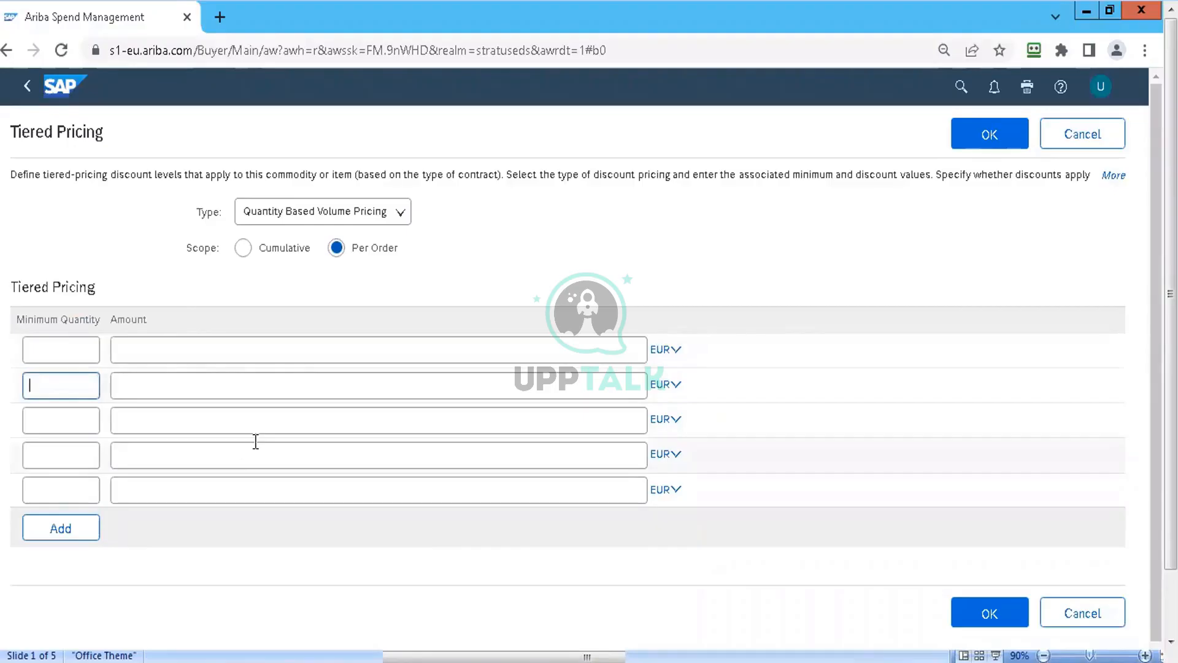
- Switch the tier type to Quantity Based Volume Discount and set the first two tiers' minimum quantities to 3 and 5
left_click(389, 219)
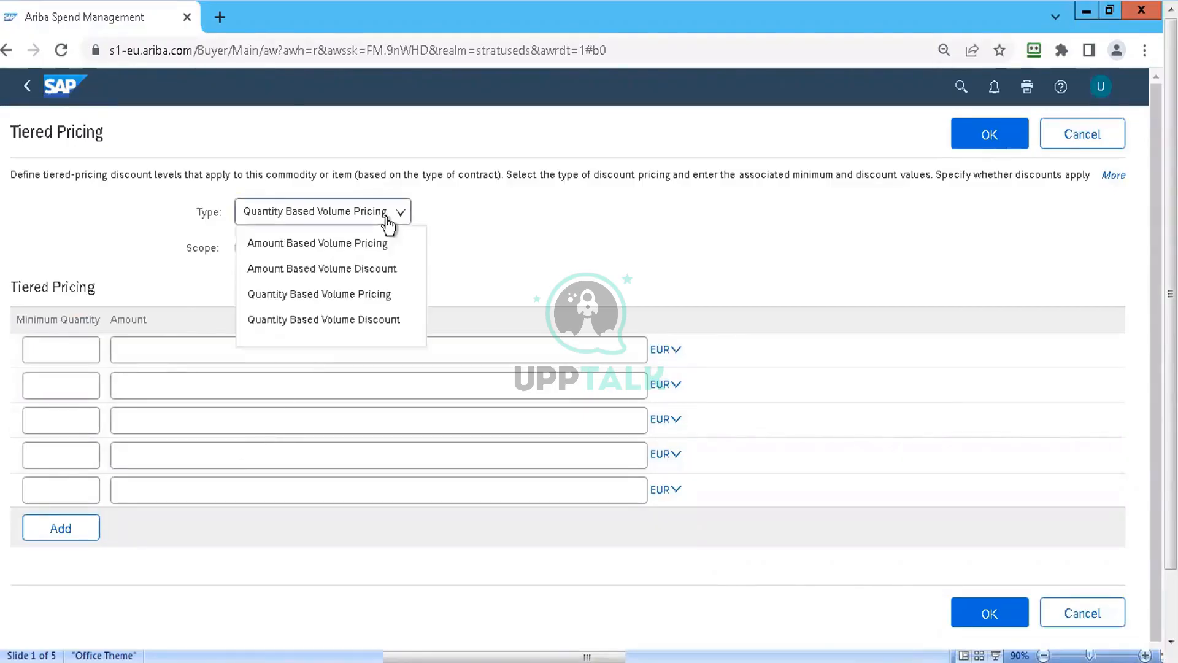
left_click(372, 320)
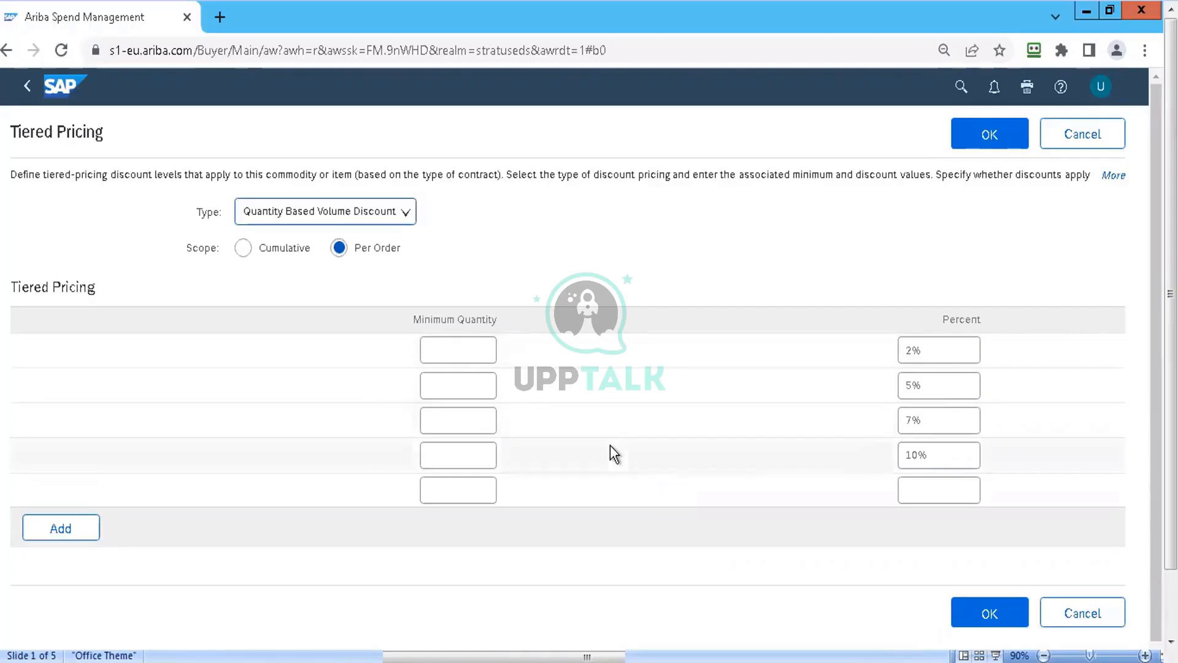
left_click(461, 346)
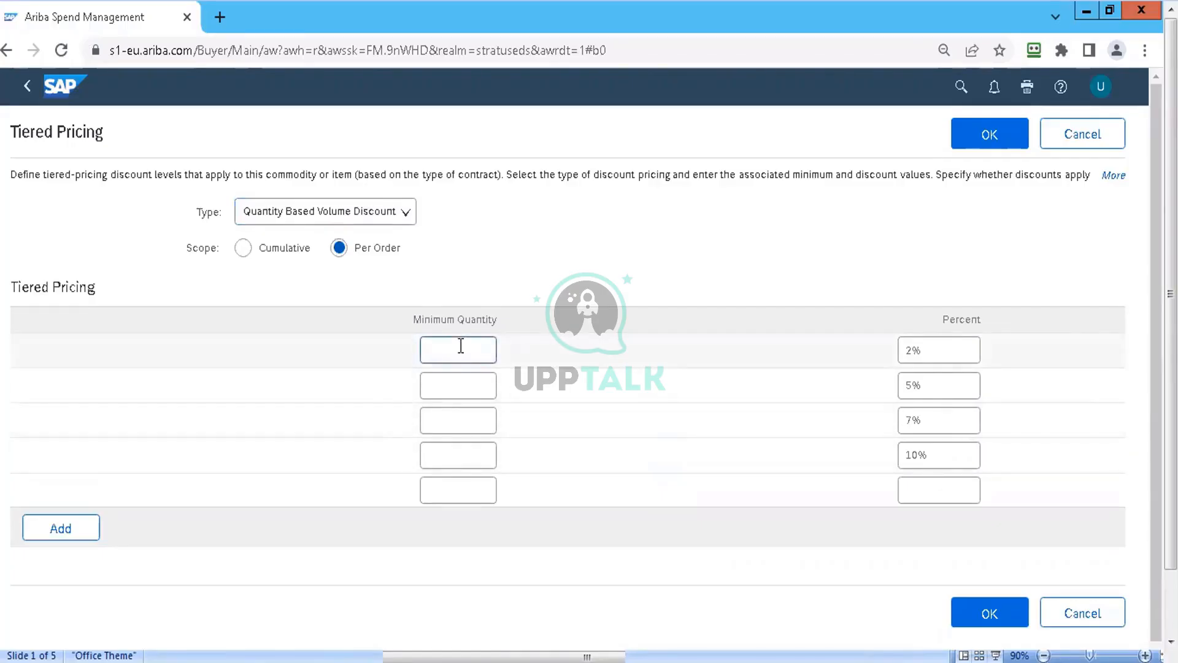
type("3")
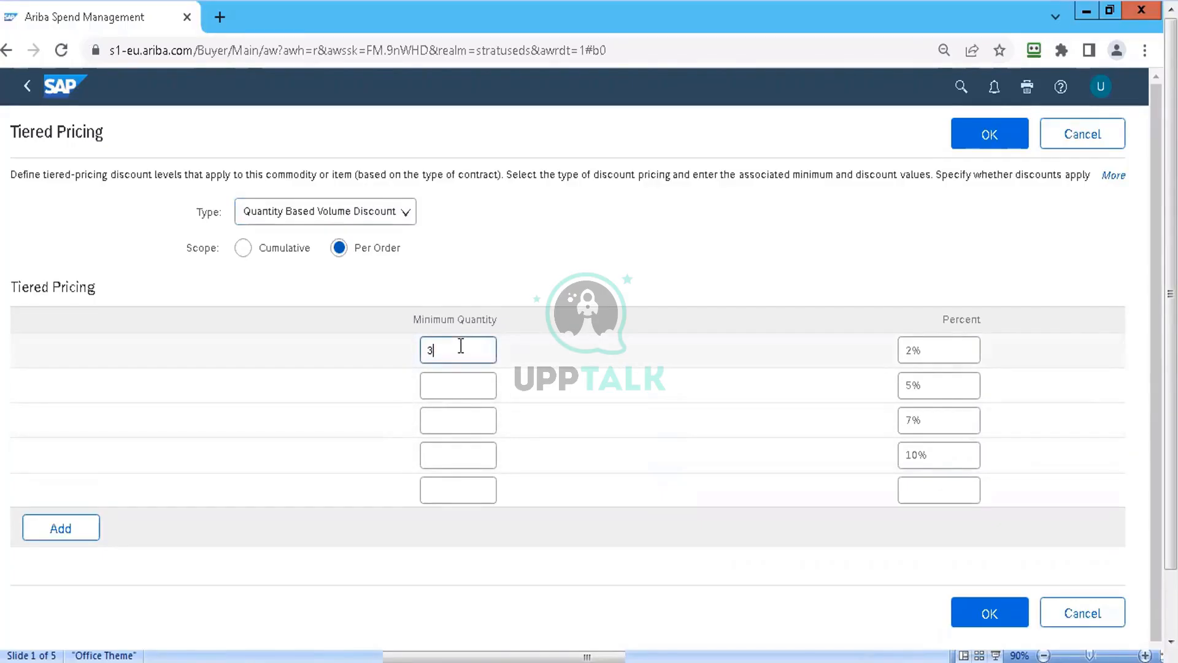
left_click(461, 380)
type("5")
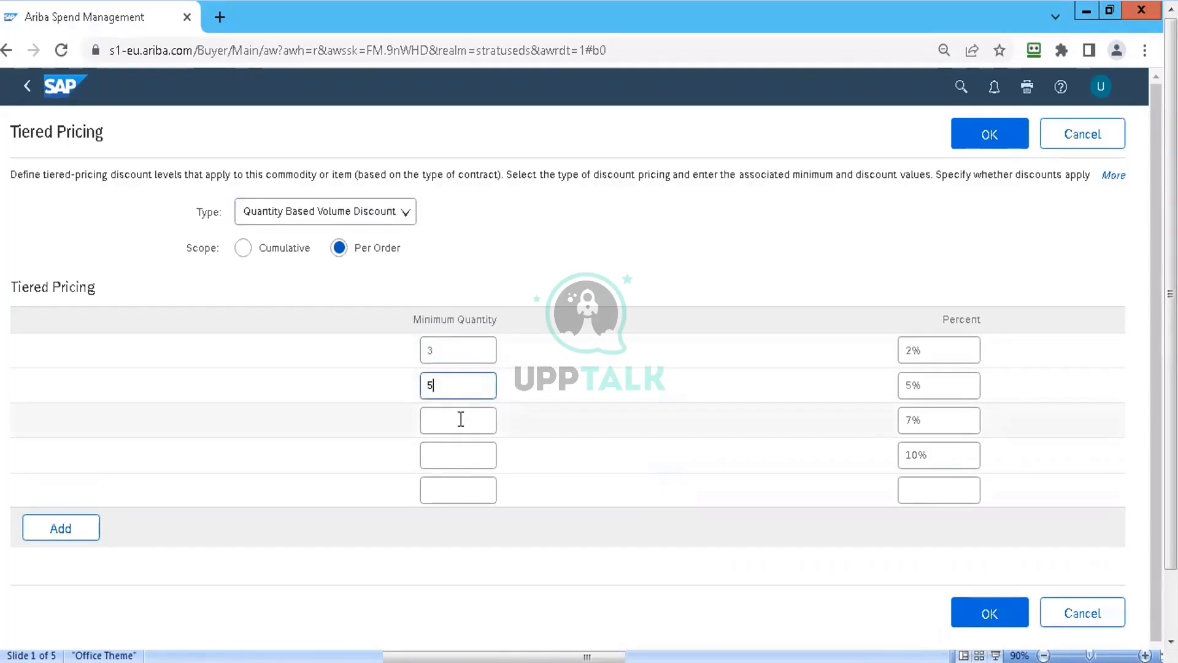
- Set the minimum quantities of the 7 percent and 10 percent tiers to 10 and 15
left_click(461, 419)
type("6")
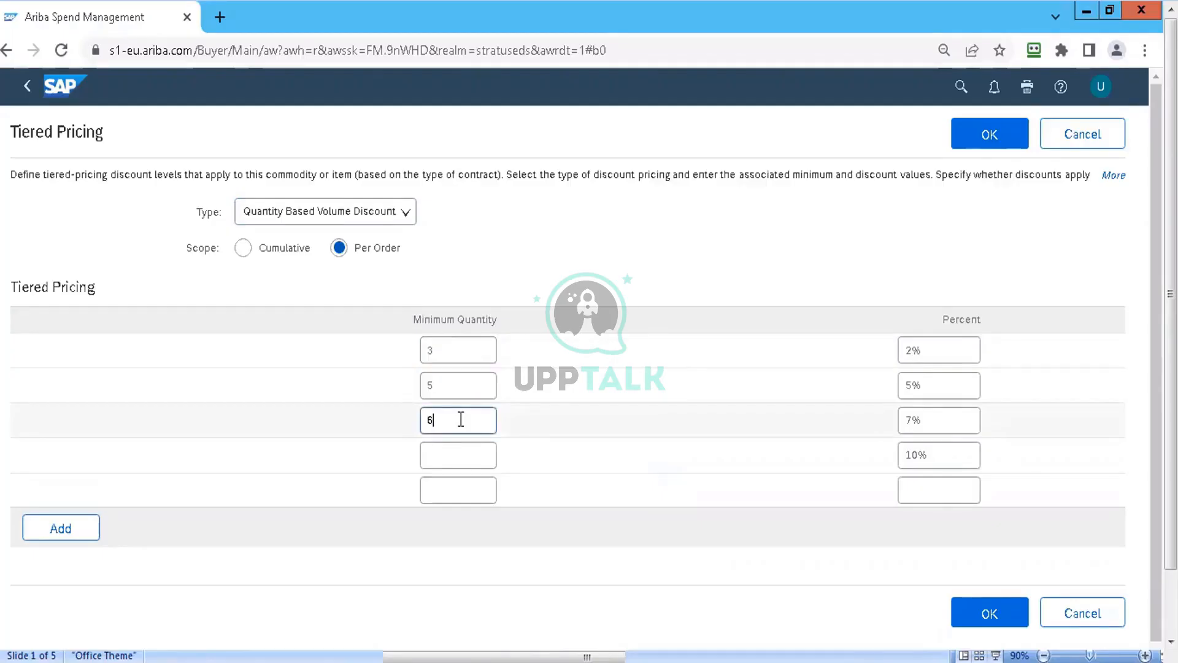
key("BackSpace")
type("10")
left_click(461, 455)
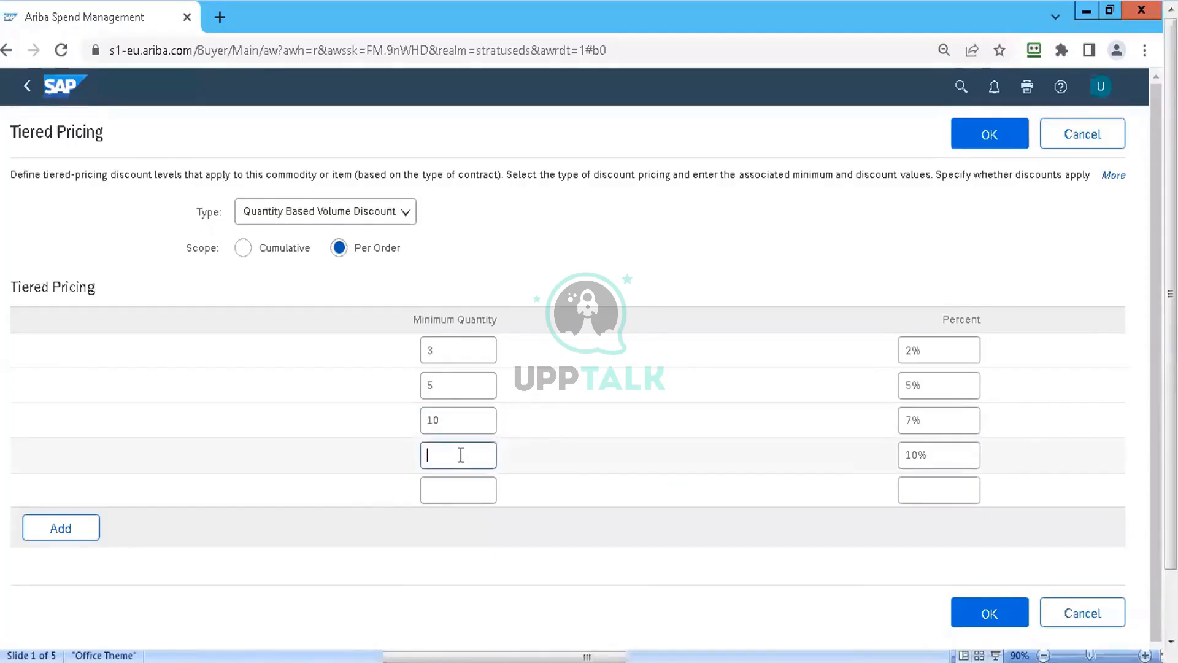
type("15")
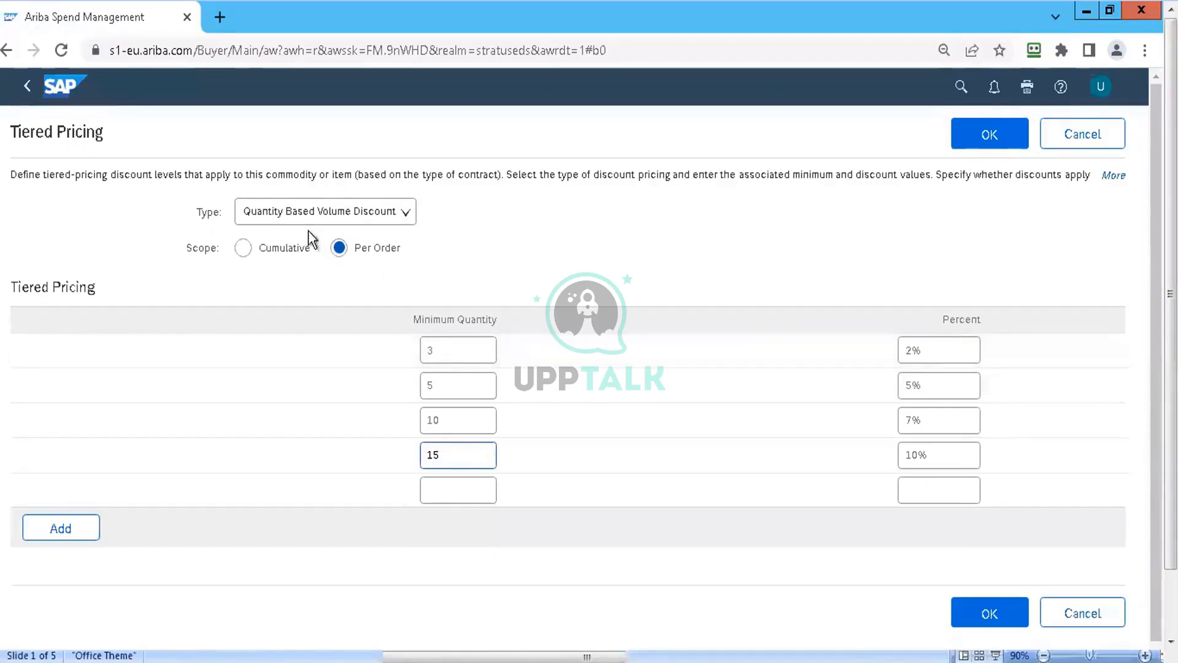
- Set the tier scope to Cumulative and accept the tiered pricing definition
left_click(252, 251)
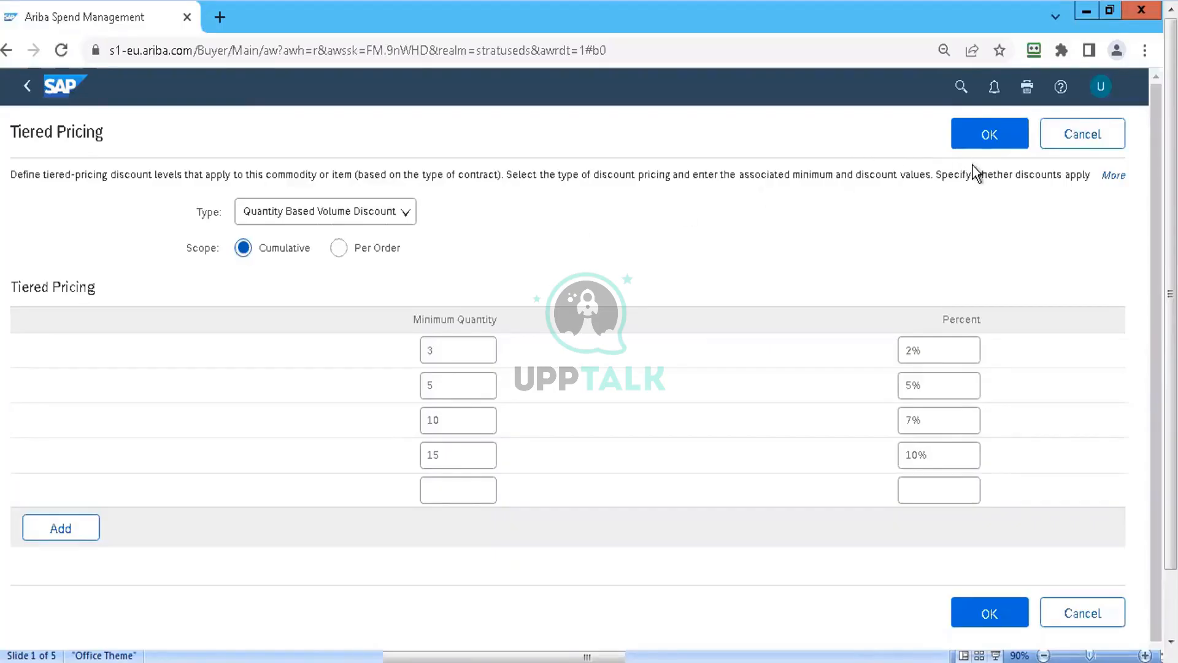
left_click(1001, 140)
left_click(1002, 140)
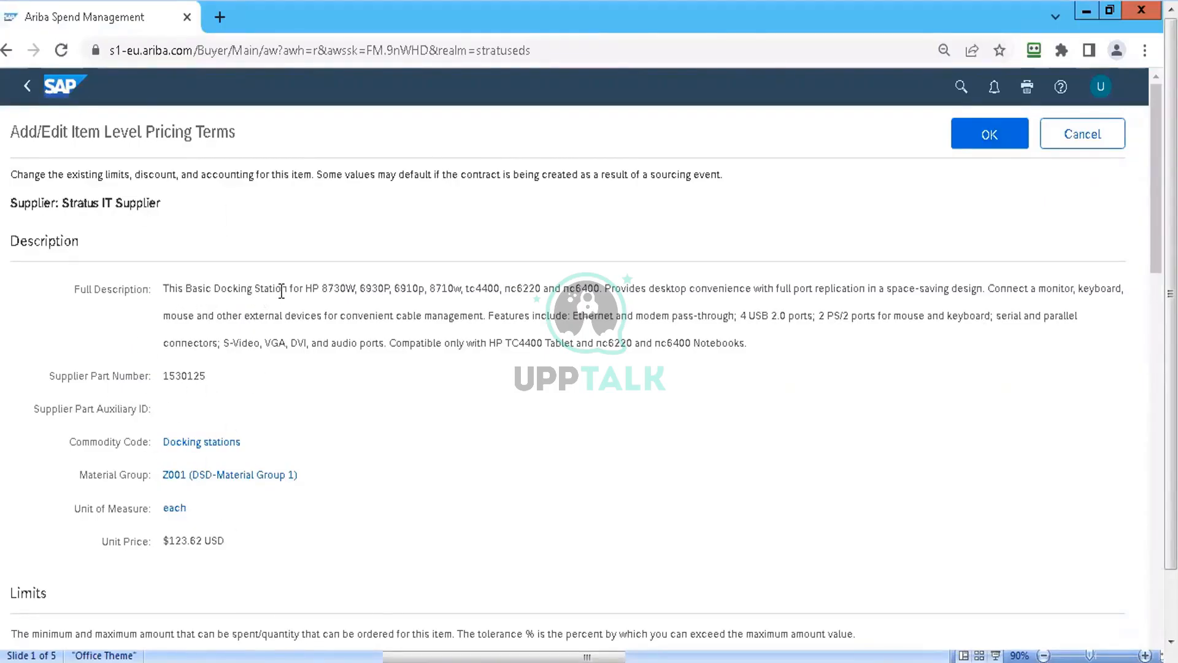
- Set the docking station item's discount option to None
left_click_drag(281, 292, 501, 292)
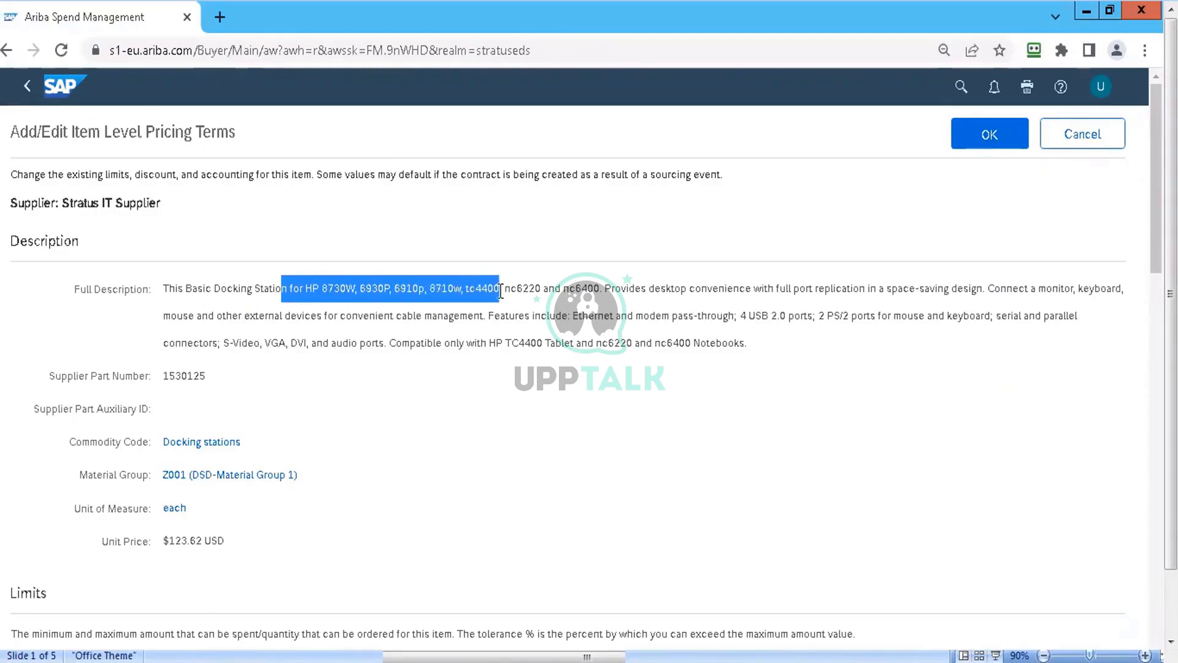
left_click_drag(1156, 236, 1156, 478)
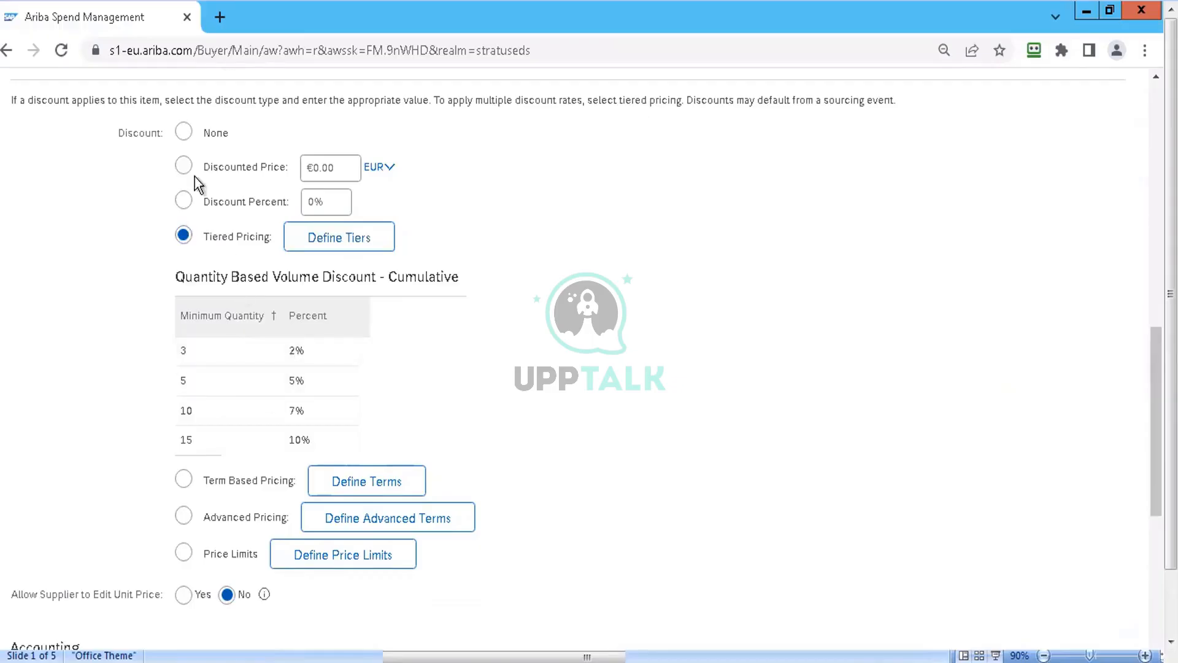
left_click(183, 133)
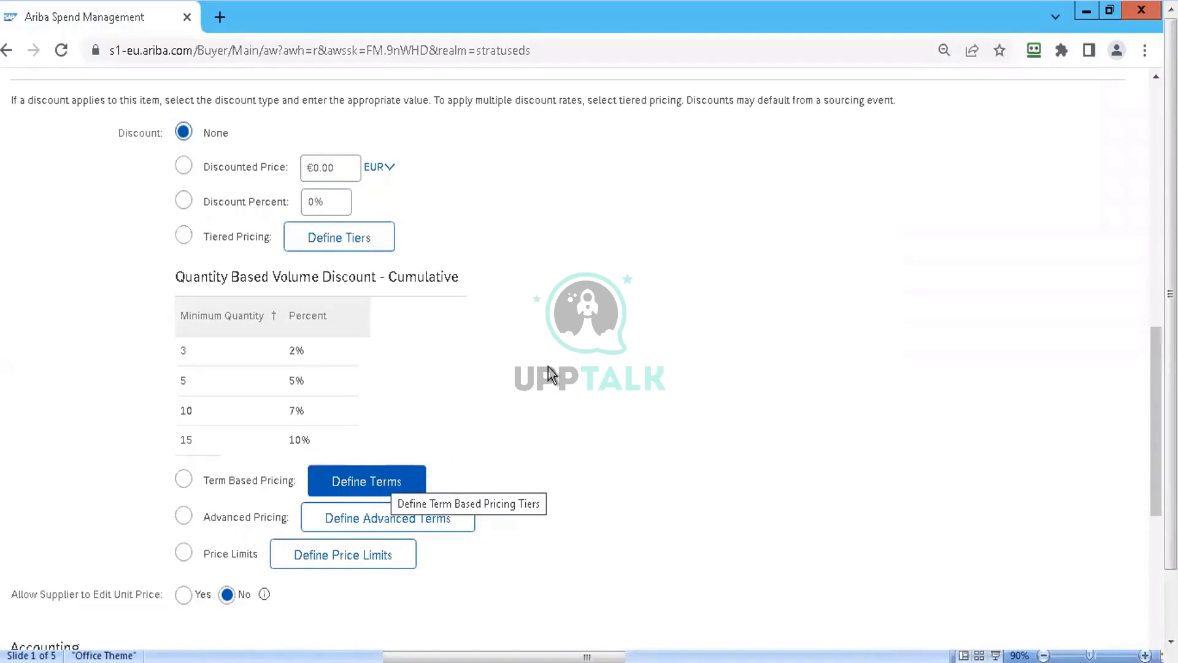
- Open the term-based pricing definition, examine its type choices and leave without saving
left_click(393, 488)
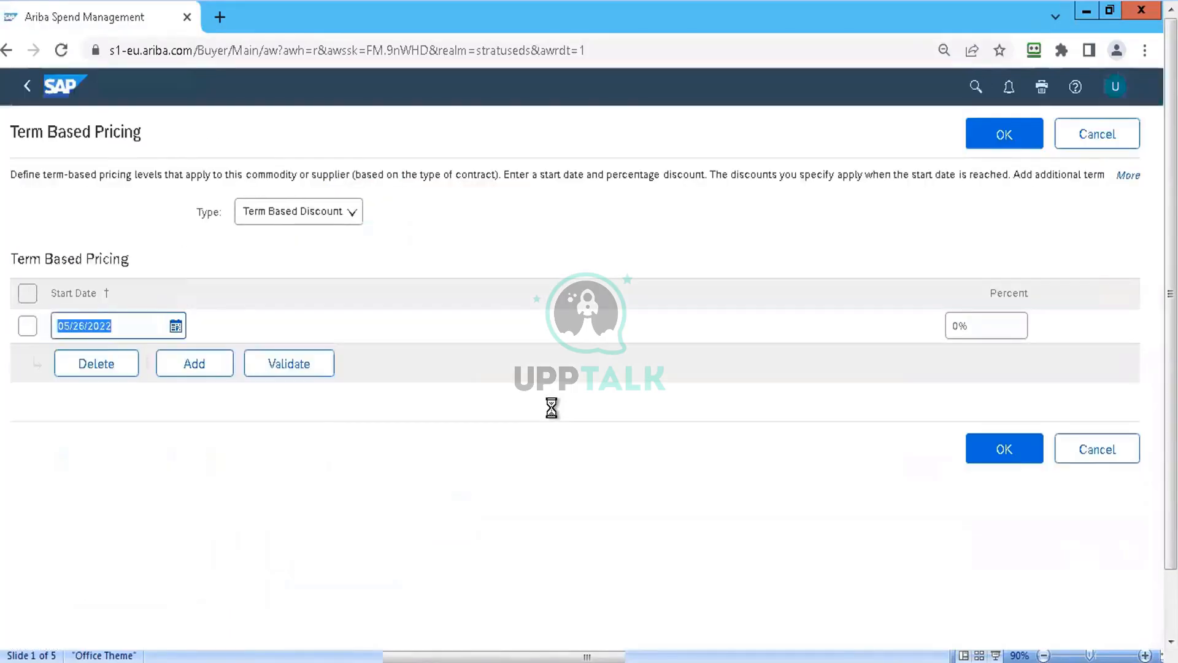
left_click(334, 217)
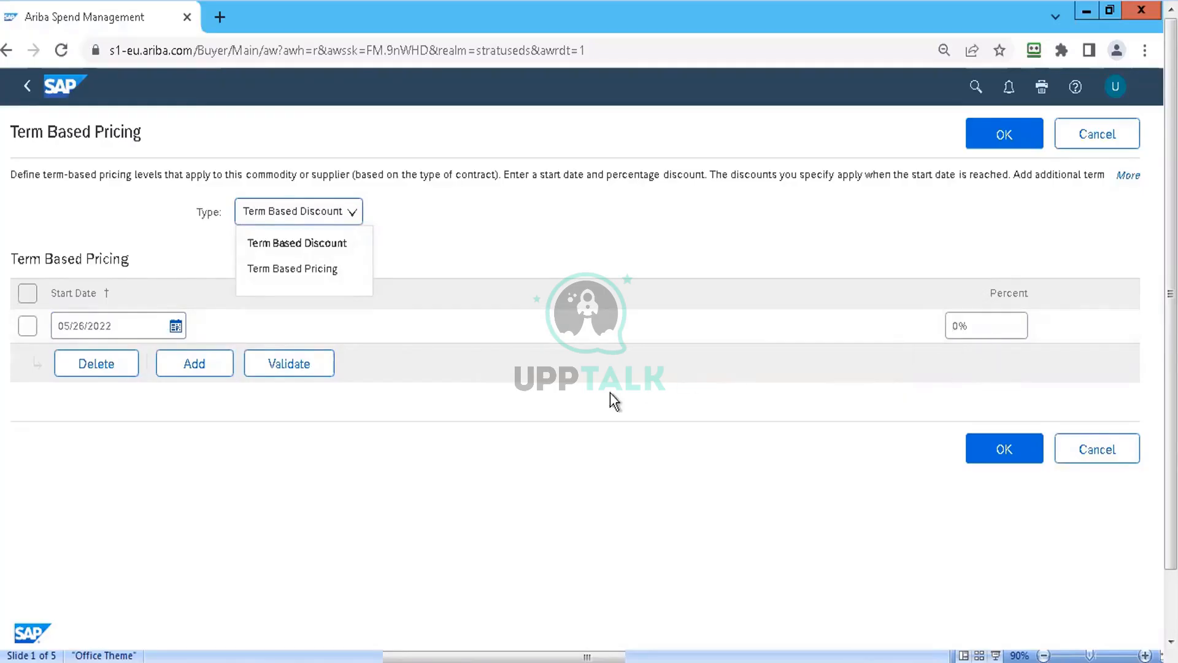
left_click(225, 368)
left_click(1097, 134)
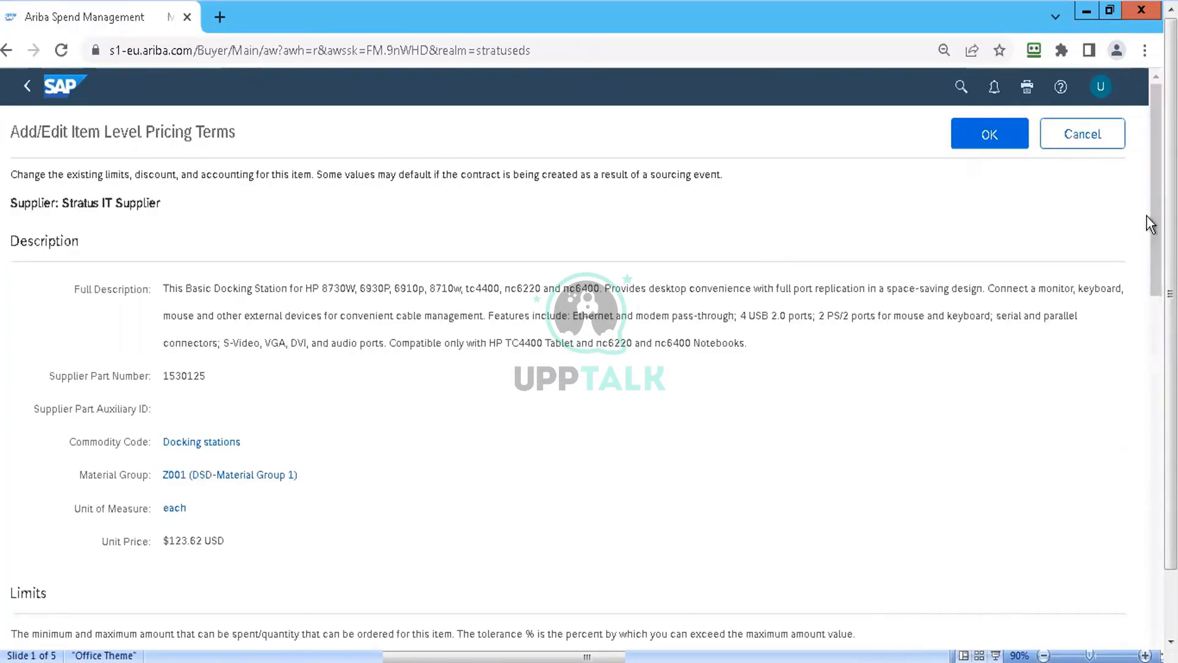
- Open the advanced pricing definition, examine its start date, end date and percent fields, and leave without saving
left_click_drag(1153, 191, 1147, 445)
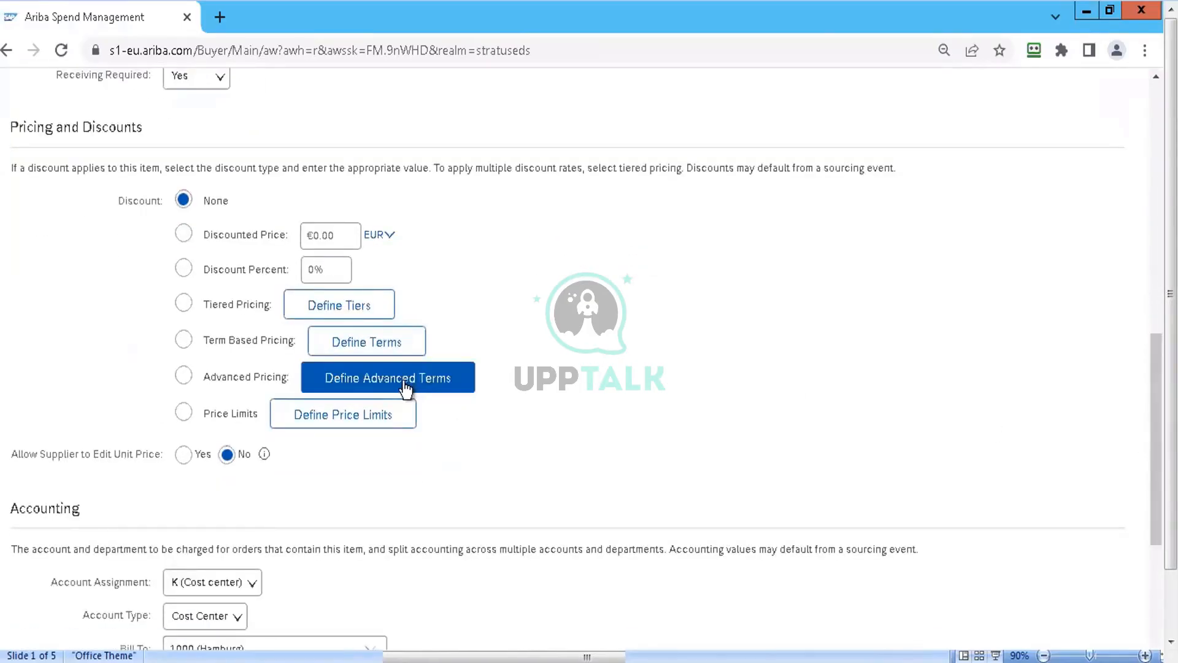
left_click(404, 384)
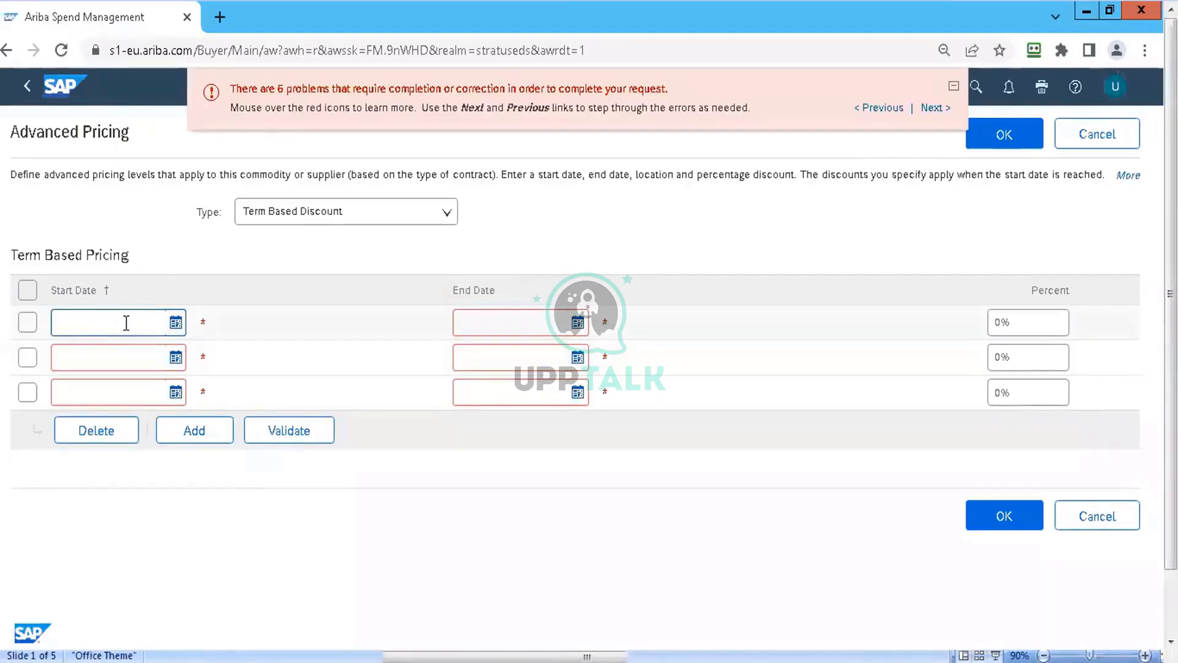
left_click(125, 322)
left_click(473, 329)
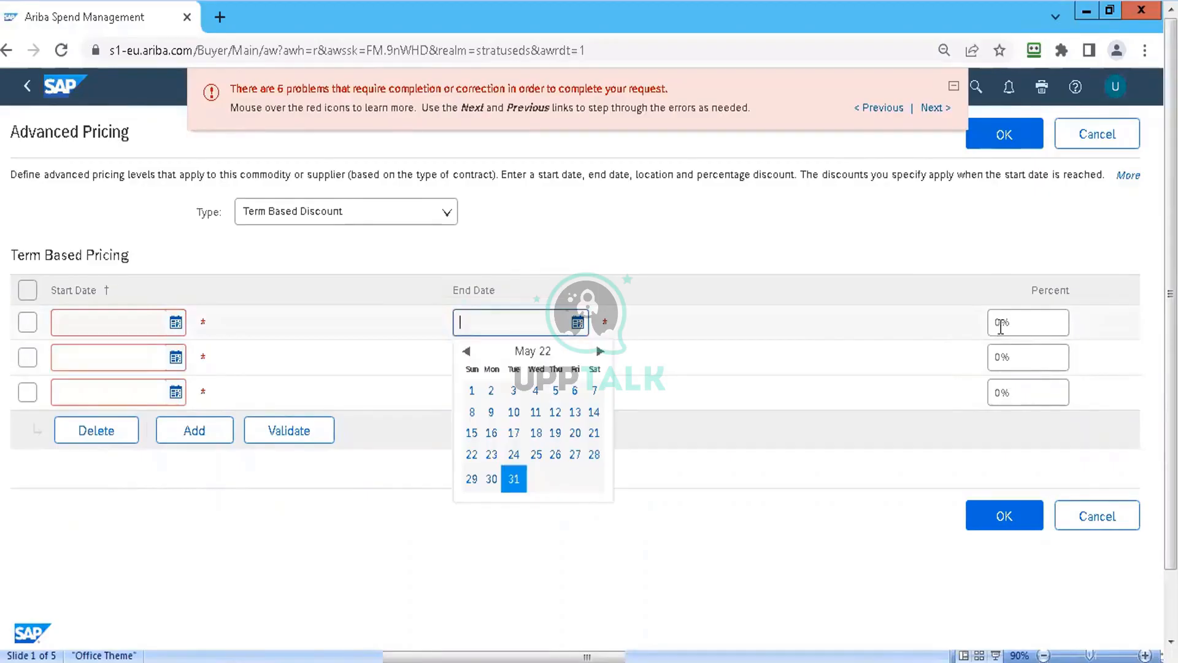
left_click(1003, 323)
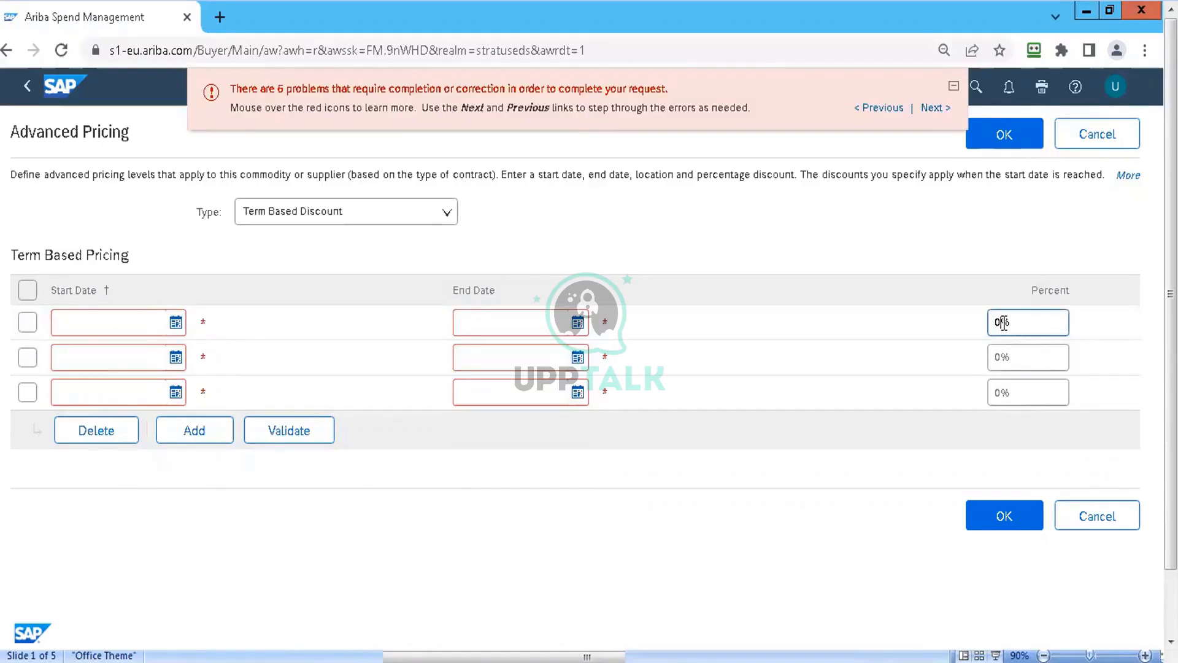
left_click(1097, 133)
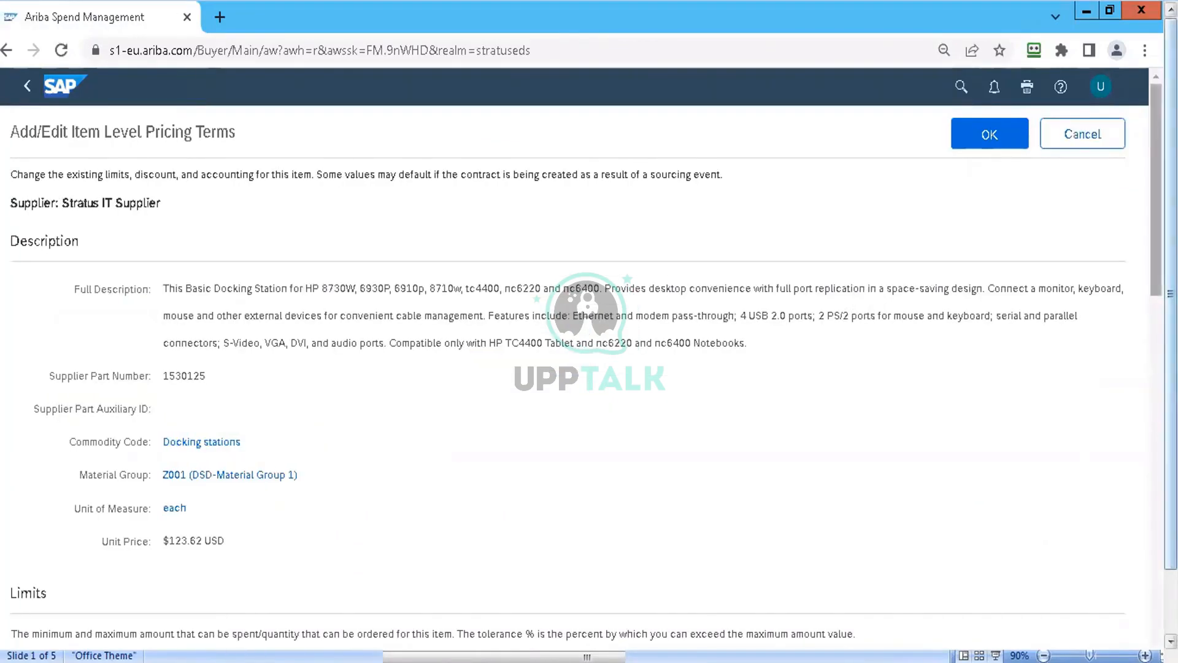
- Reopen the item's term-based pricing definition and examine its start date row and available types
left_click_drag(1151, 296, 1151, 367)
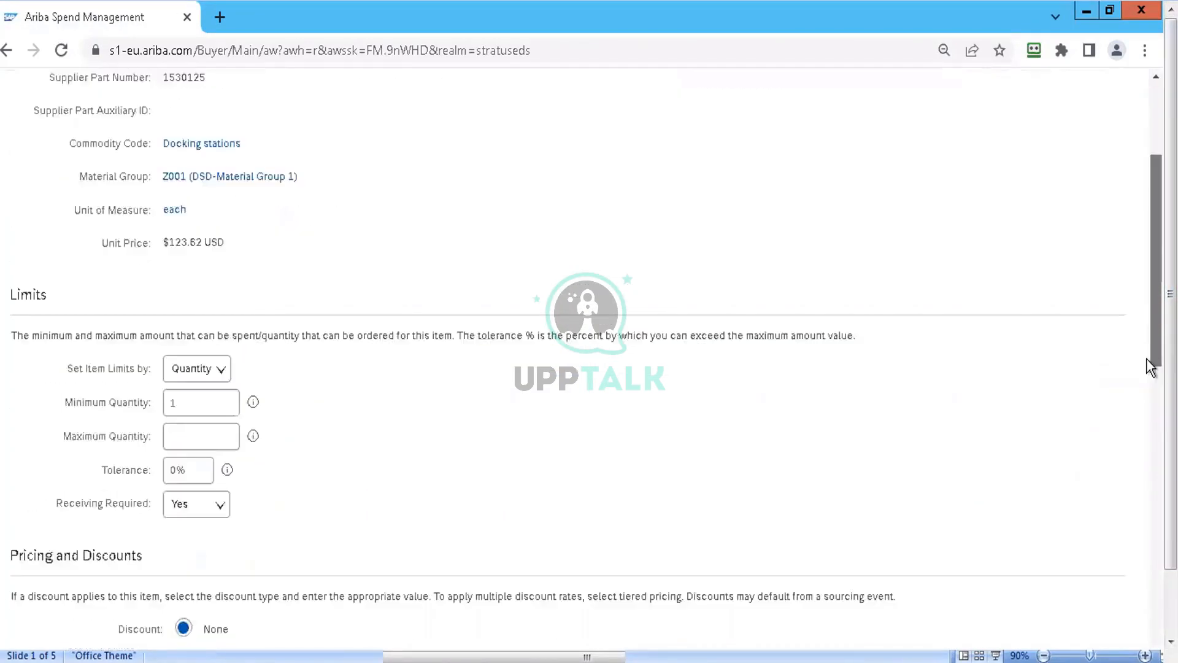
scroll(1148, 363, "down", 6)
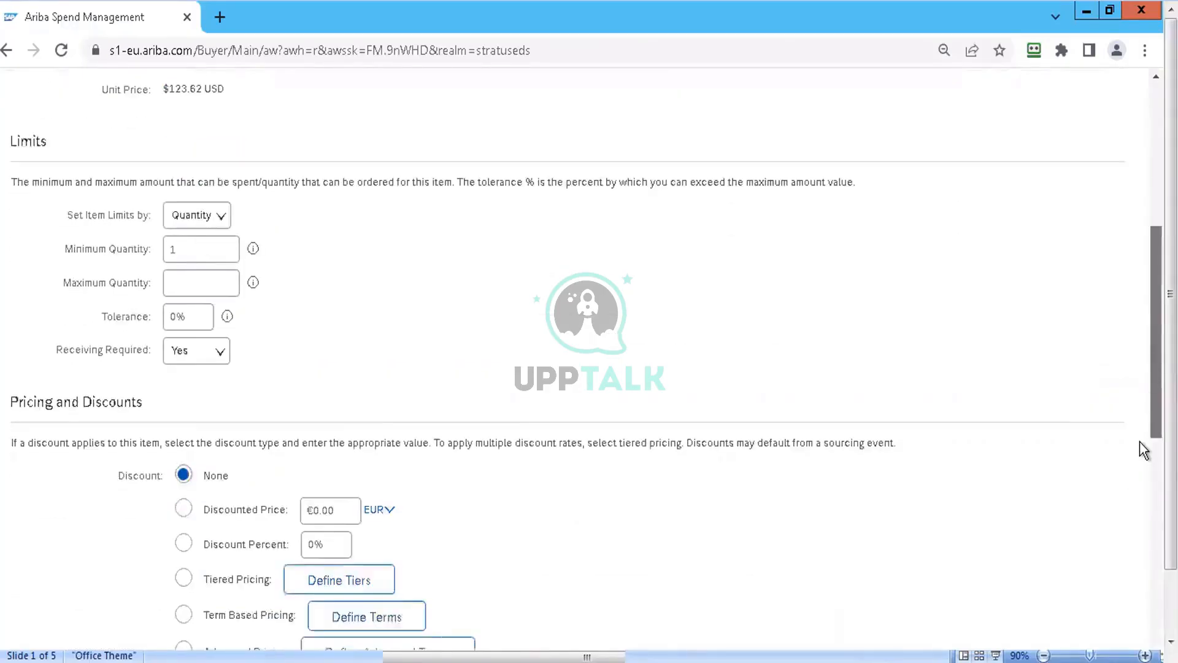
left_click(413, 447)
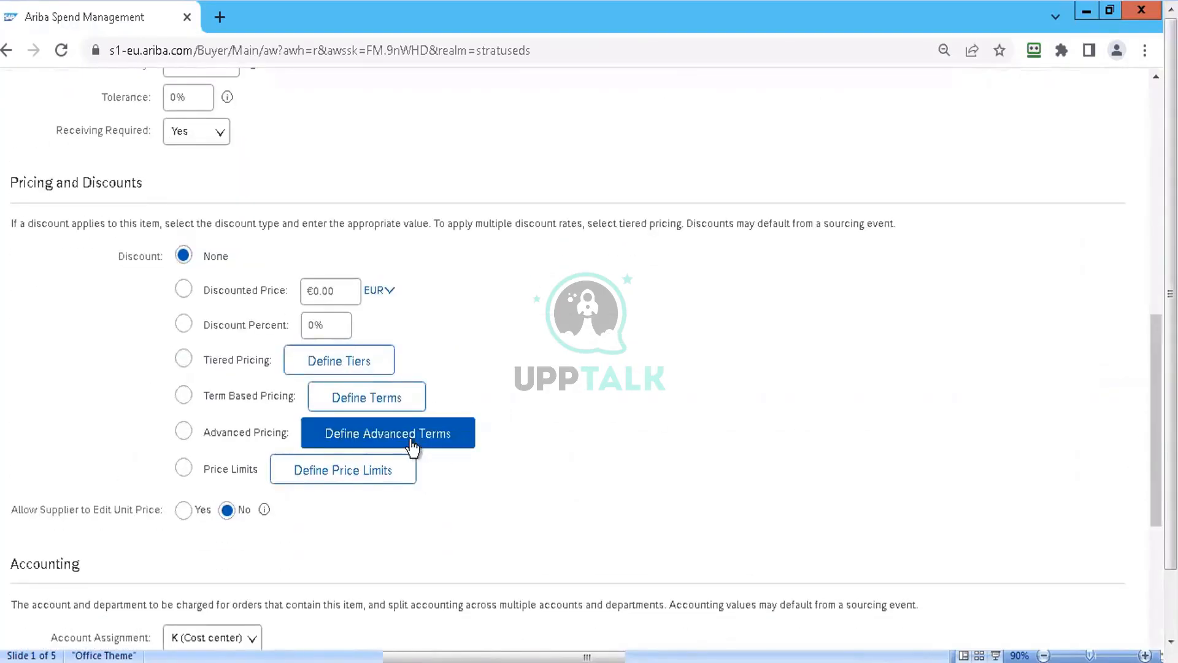
left_click(394, 411)
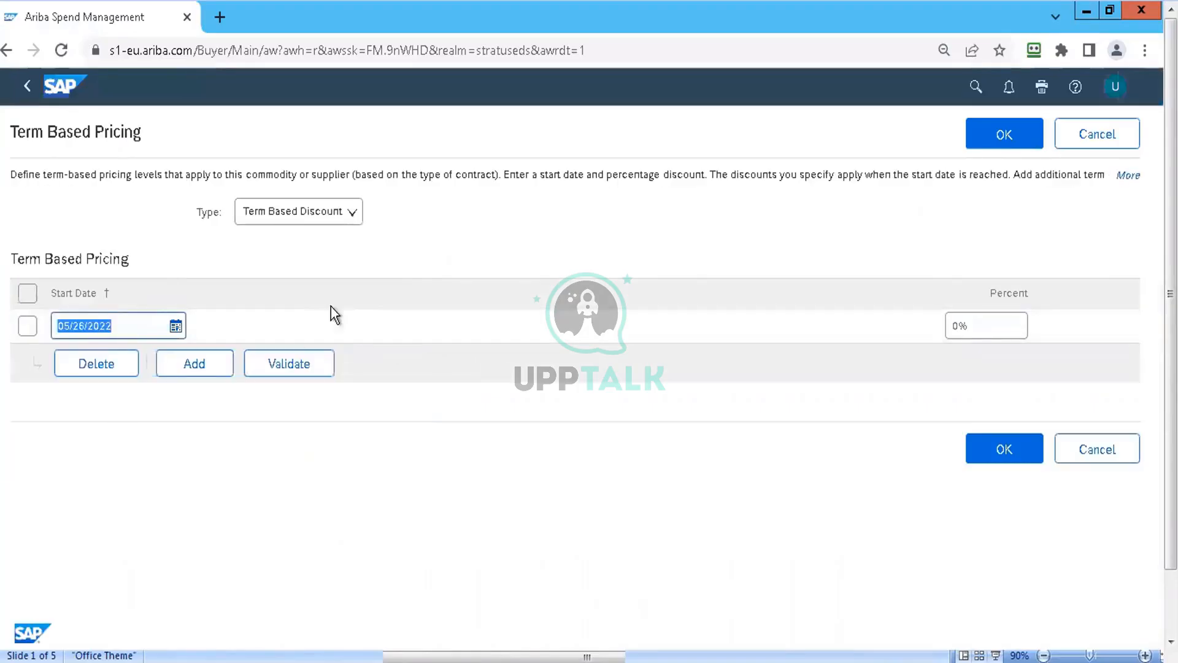
left_click(75, 367)
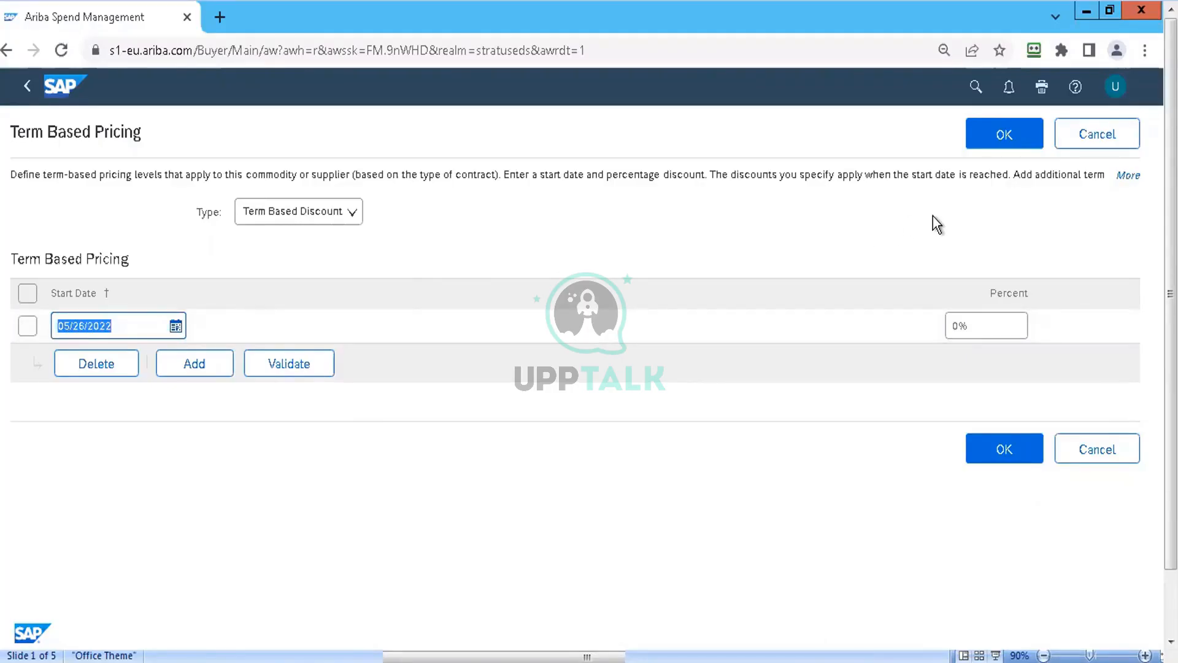
left_click(345, 216)
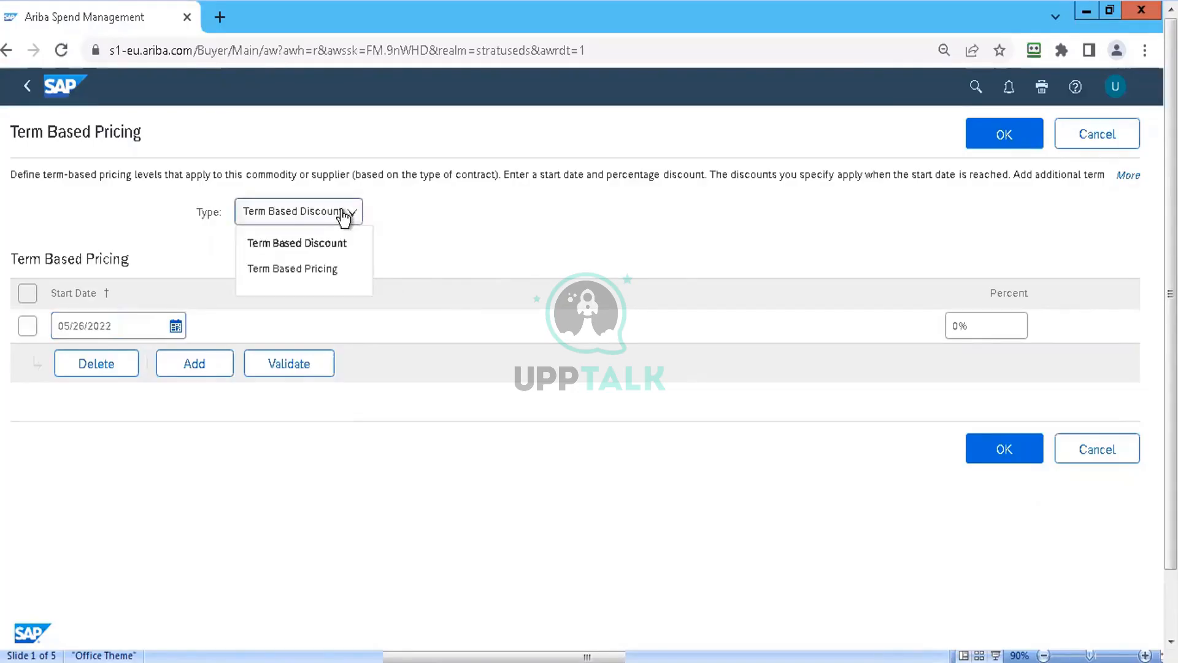
left_click(411, 229)
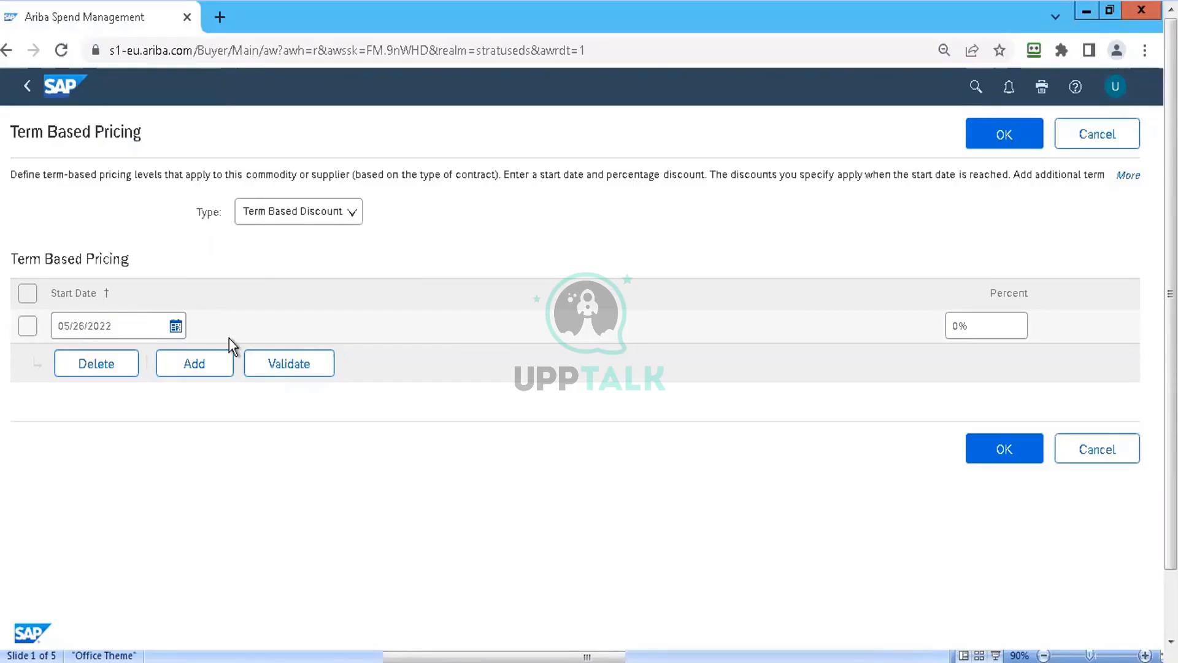
- Switch the type to Term Based Pricing to examine its amount field, and leave without saving
left_click(305, 221)
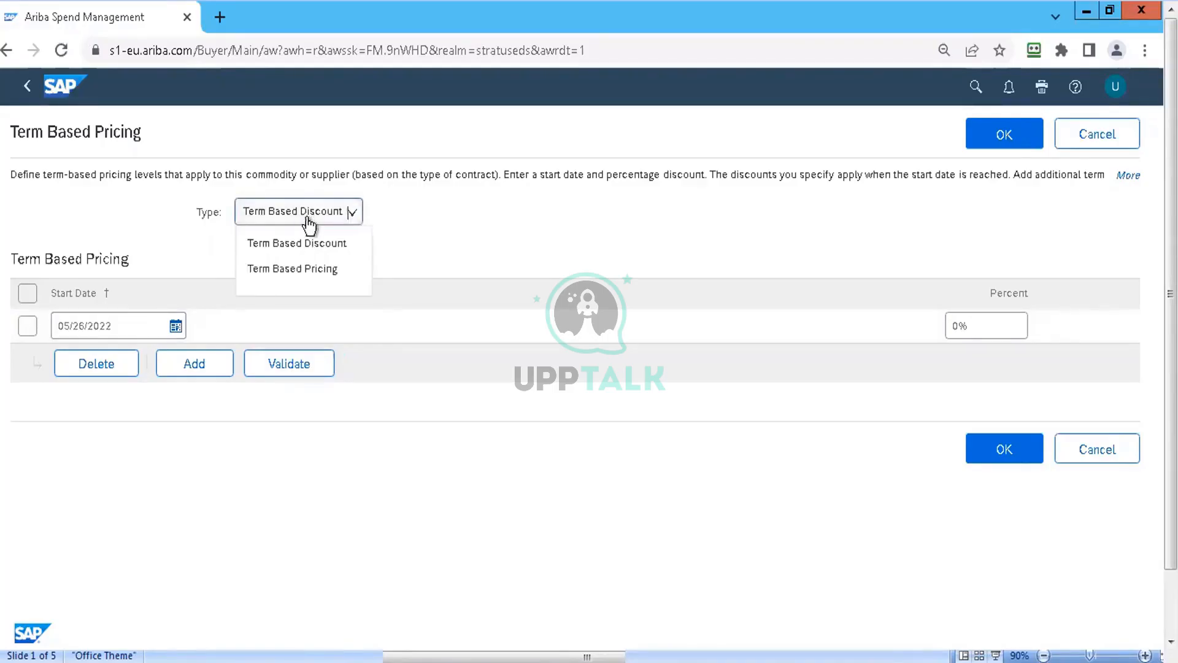
left_click(313, 260)
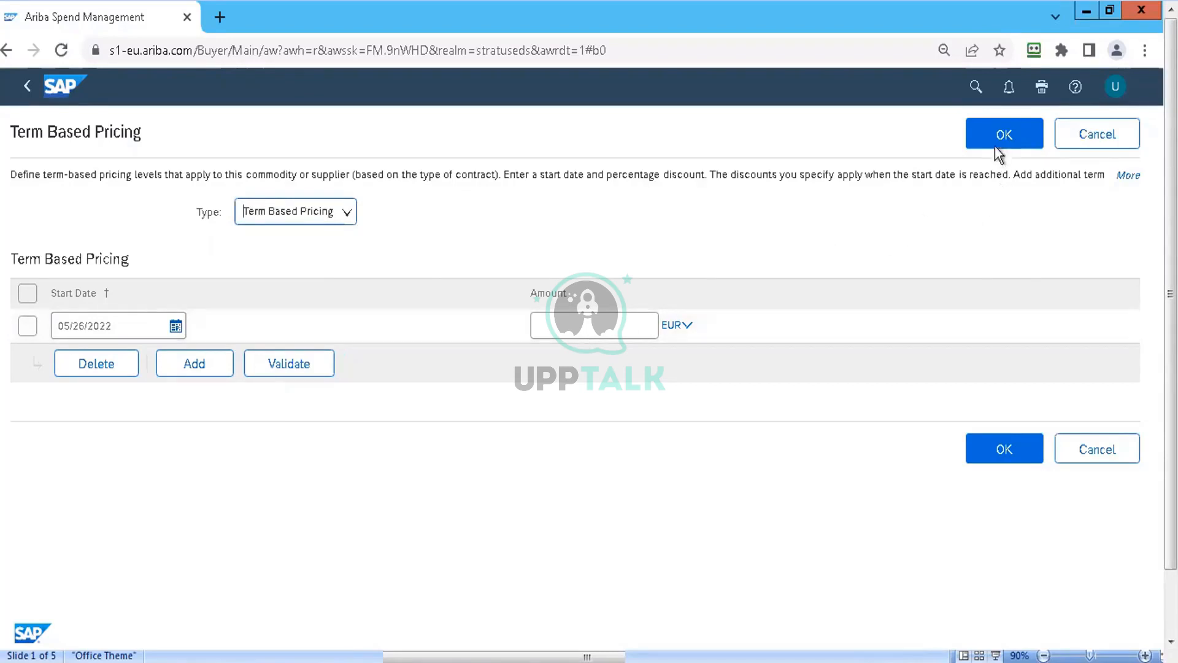
left_click(1068, 141)
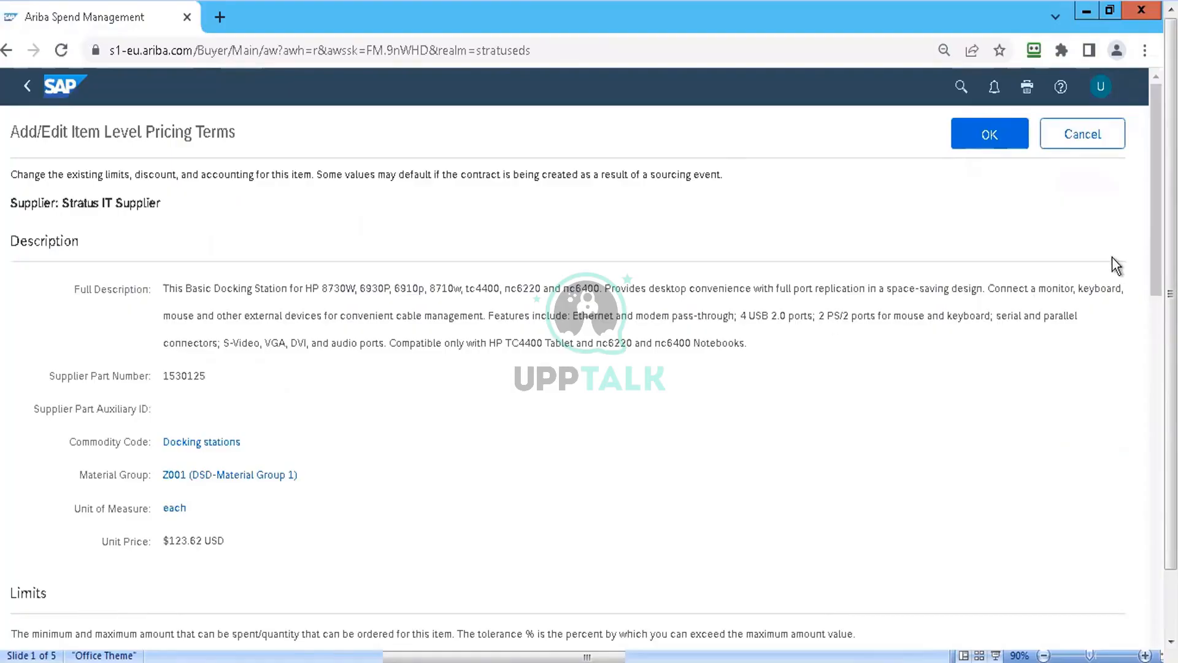
- Try the Discounted Price option for the item and return the discount to None
left_click_drag(1156, 264, 1148, 514)
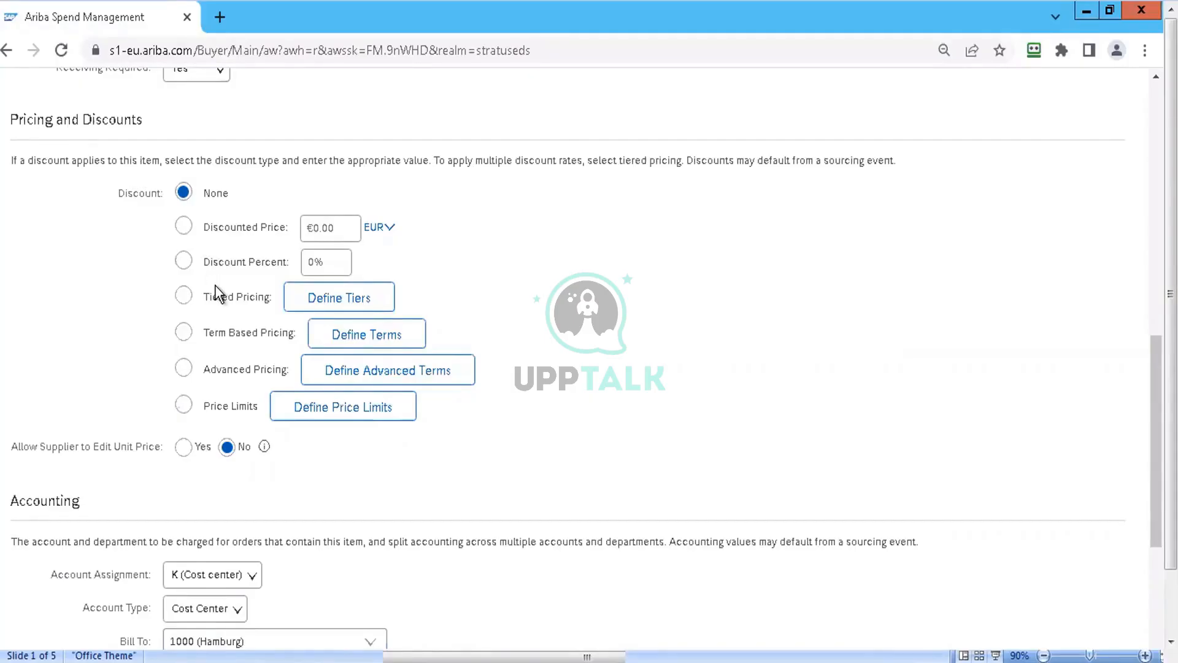
left_click(184, 226)
left_click(184, 193)
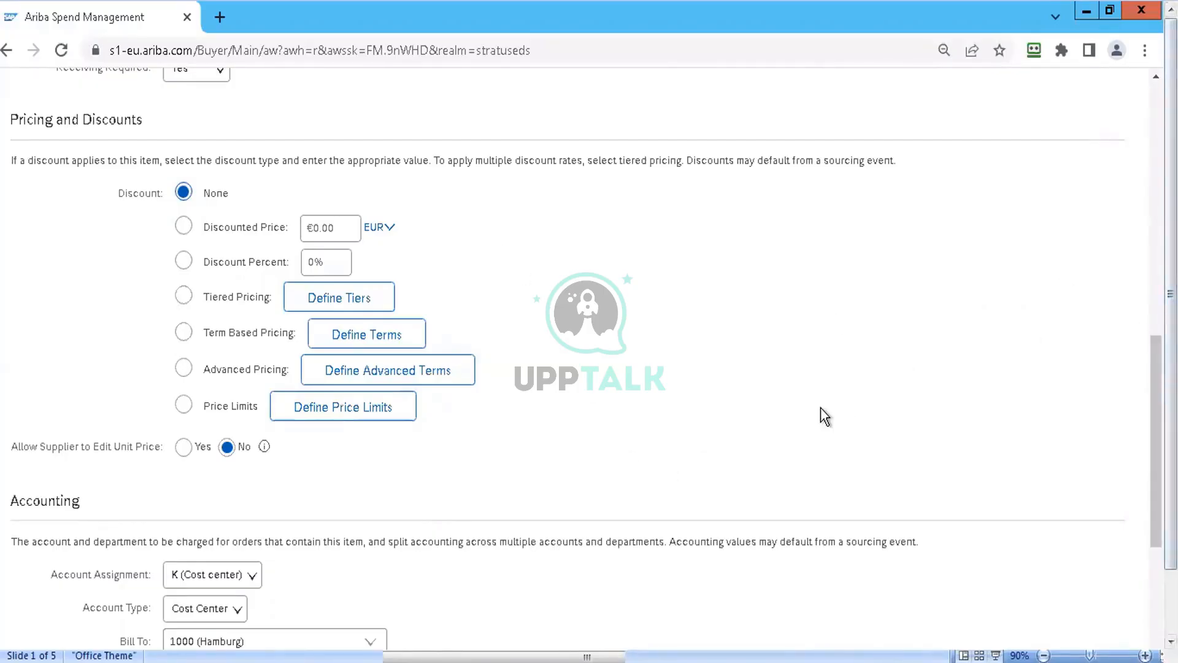
- Open the docking station item's price limits definition and examine its start date, end date, minimum price and maximum price fields
left_click(353, 416)
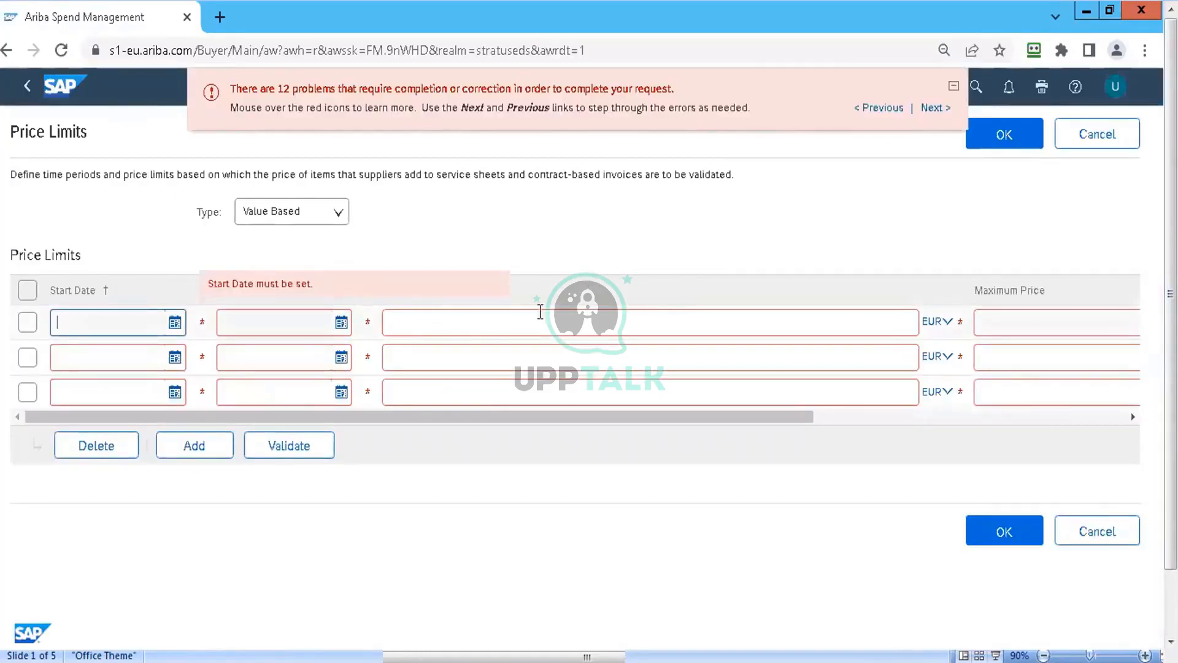
left_click(650, 270)
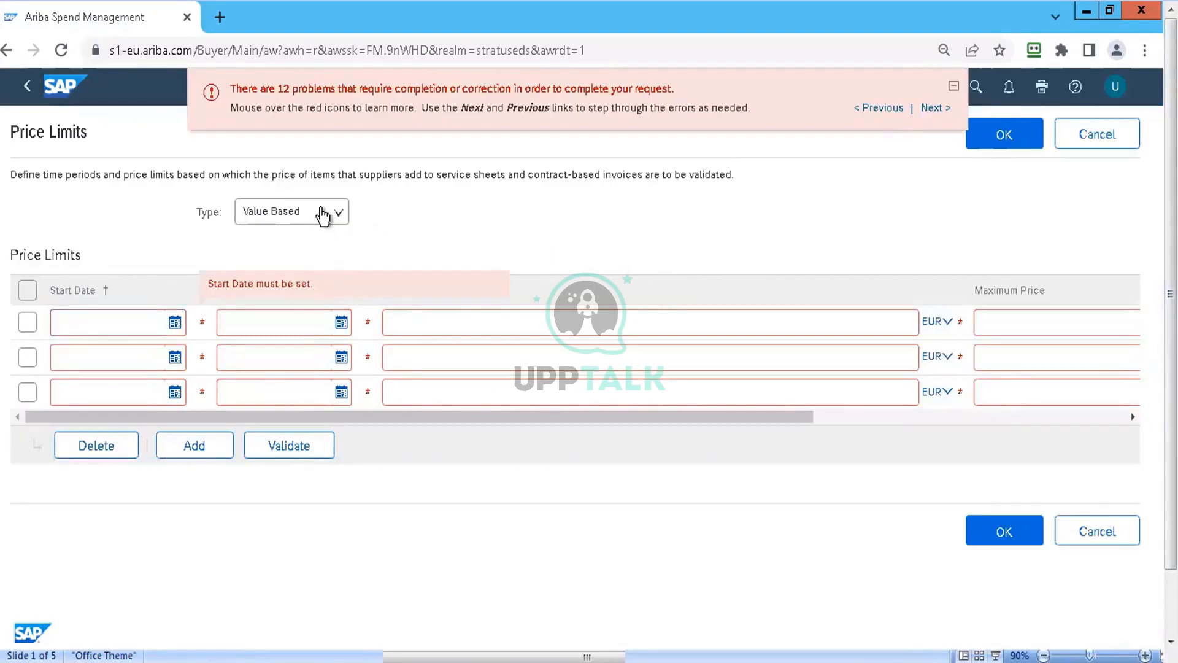
left_click(458, 319)
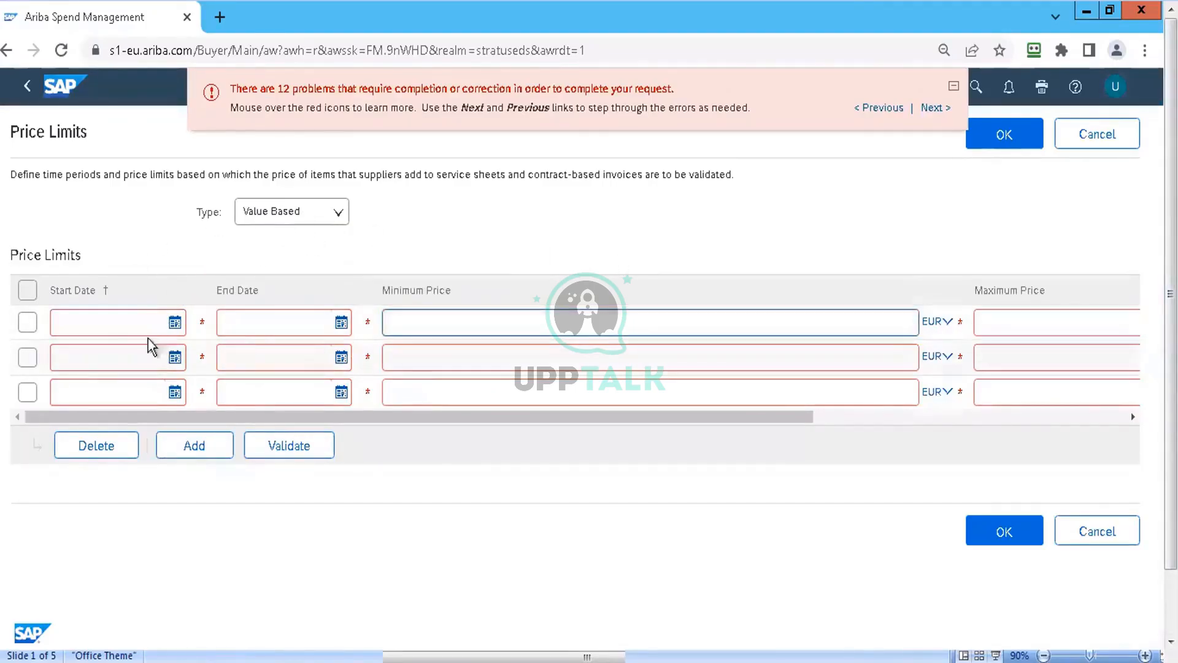
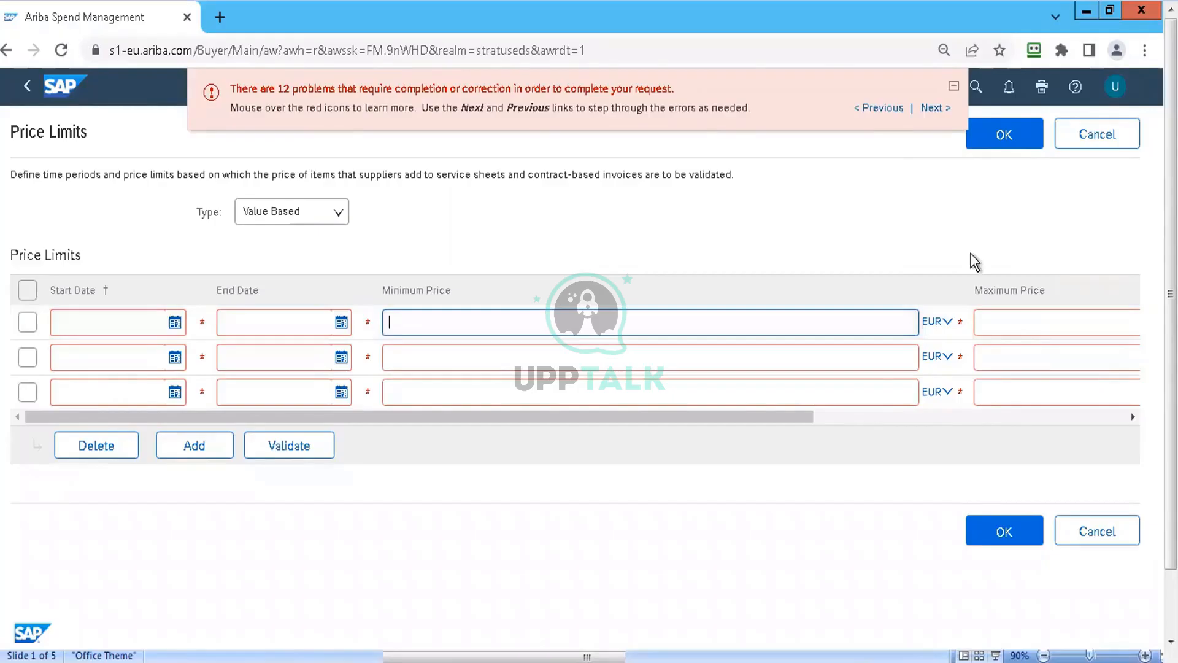
left_click(1108, 134)
- Switch the price limits type to Scale Factor Based to examine its fields, return it to Value Based, and leave without saving
left_click(332, 215)
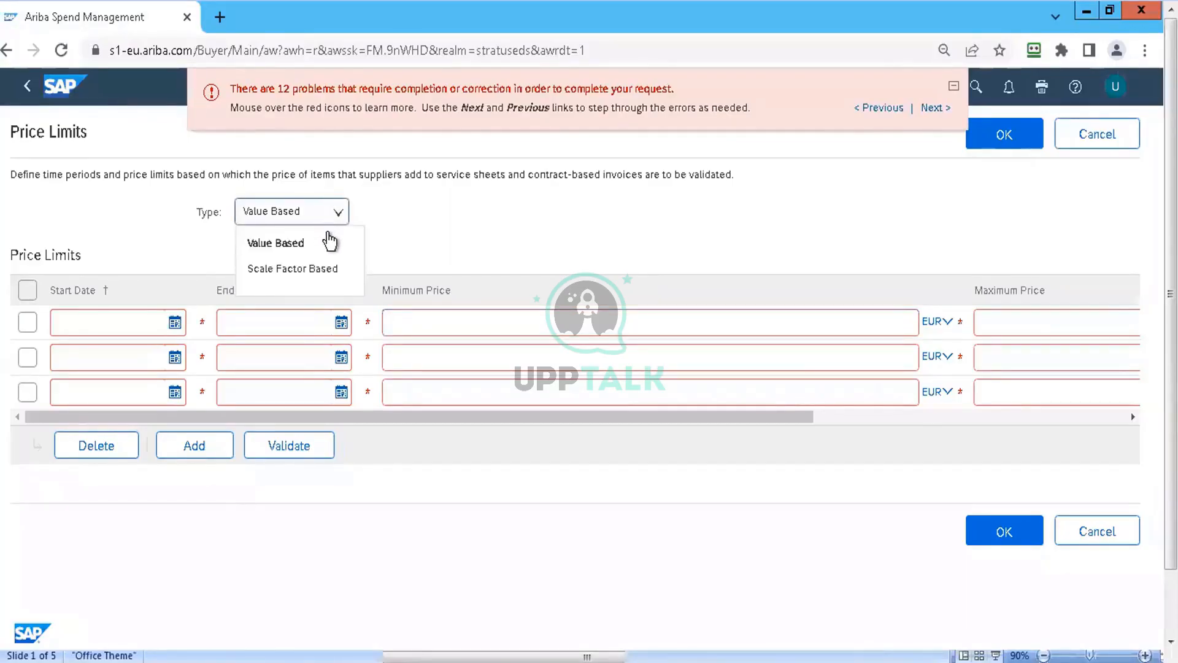
left_click(409, 237)
left_click(335, 220)
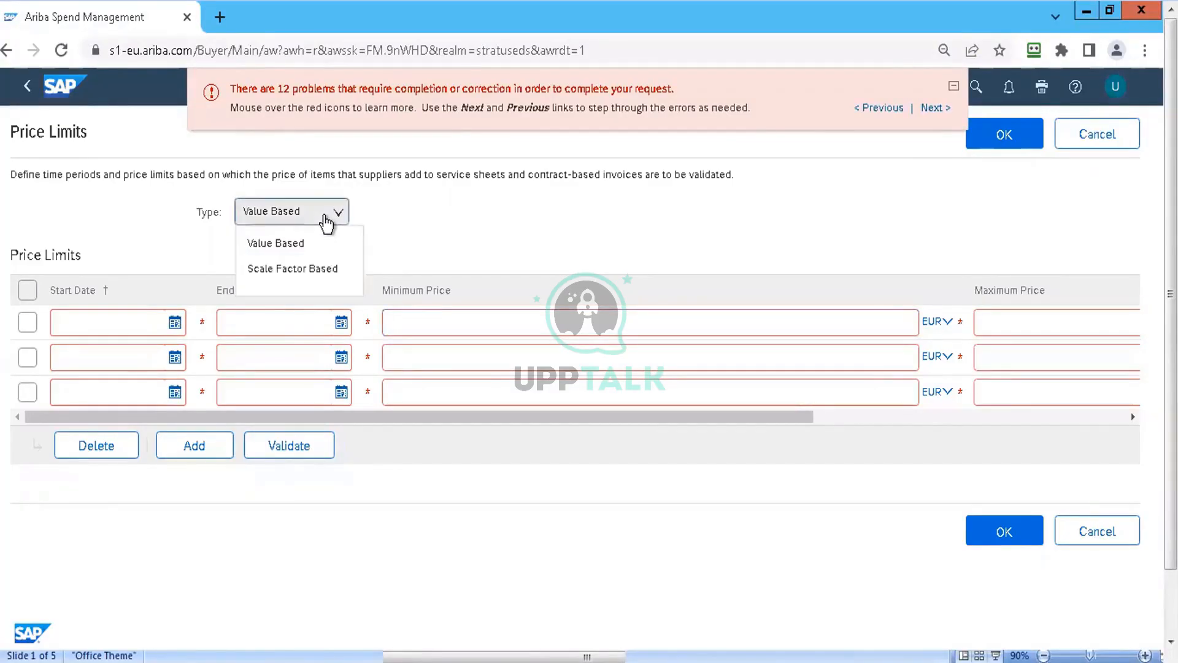
left_click(310, 280)
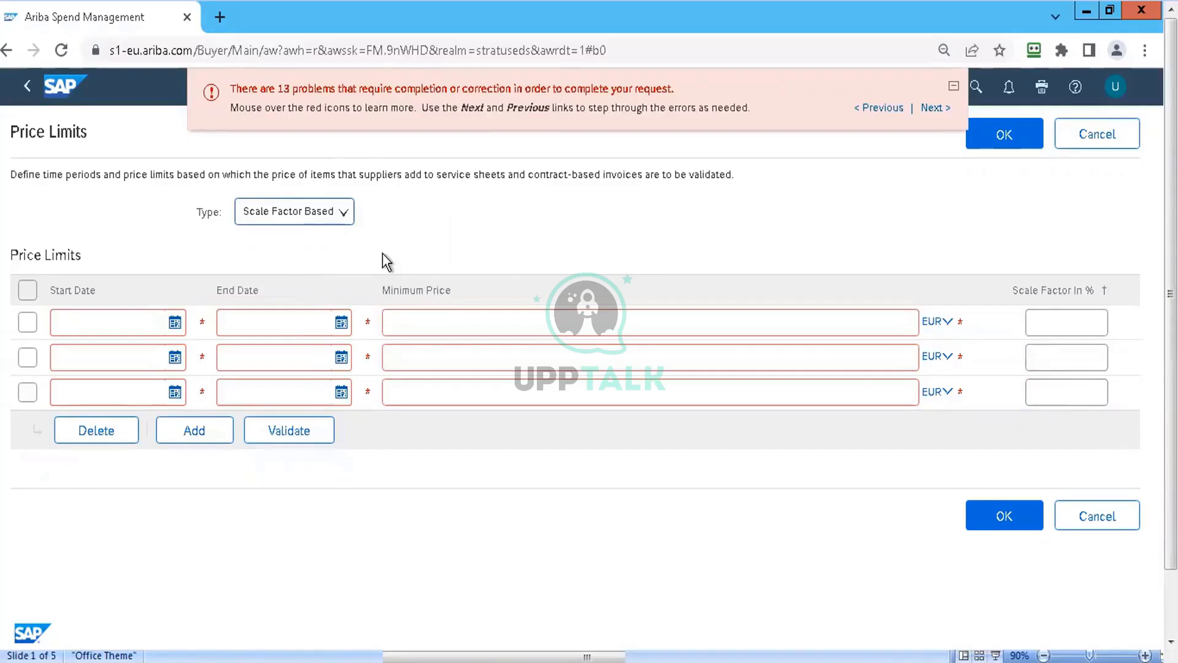
left_click(341, 229)
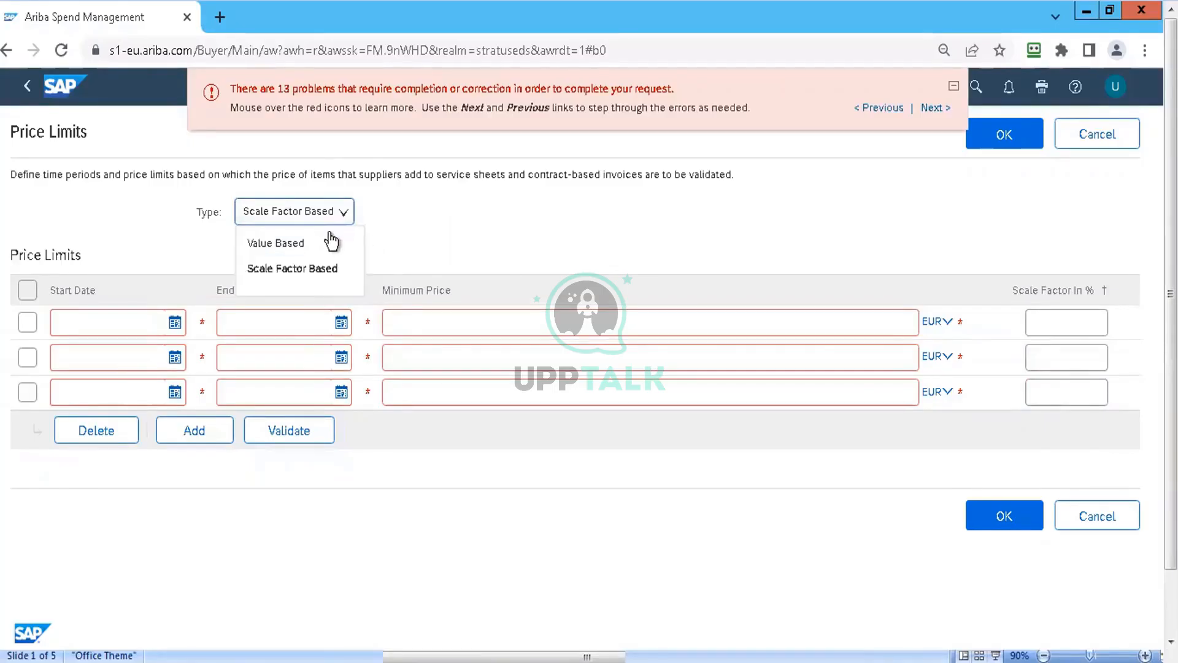
left_click(326, 246)
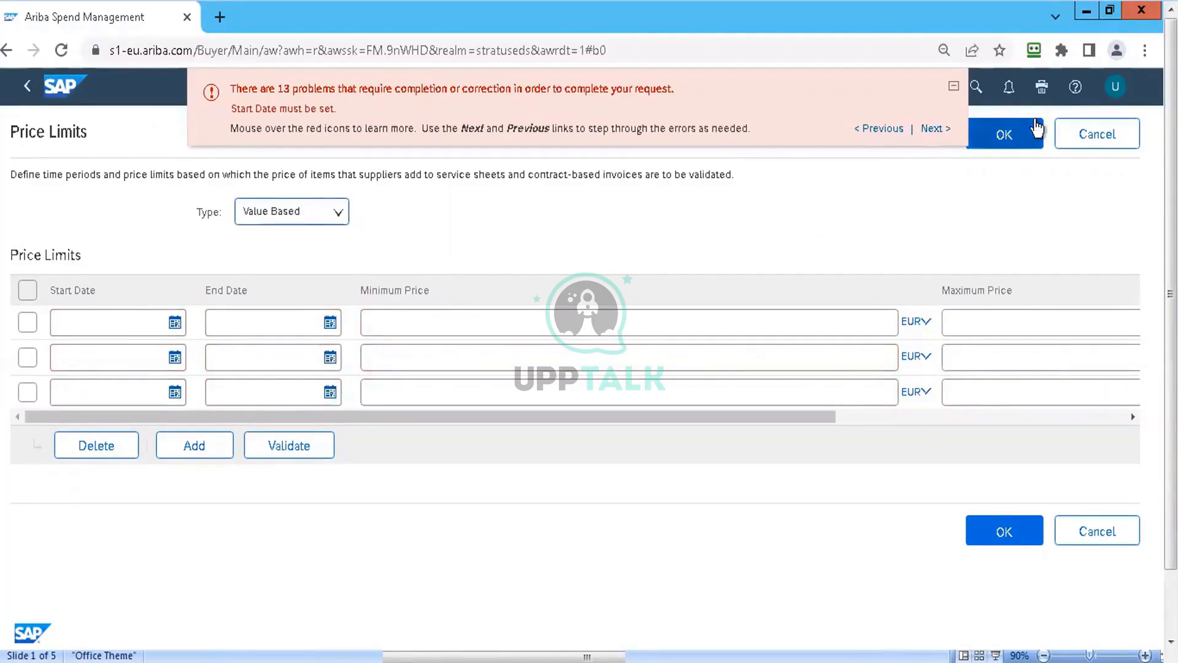
left_click(1090, 148)
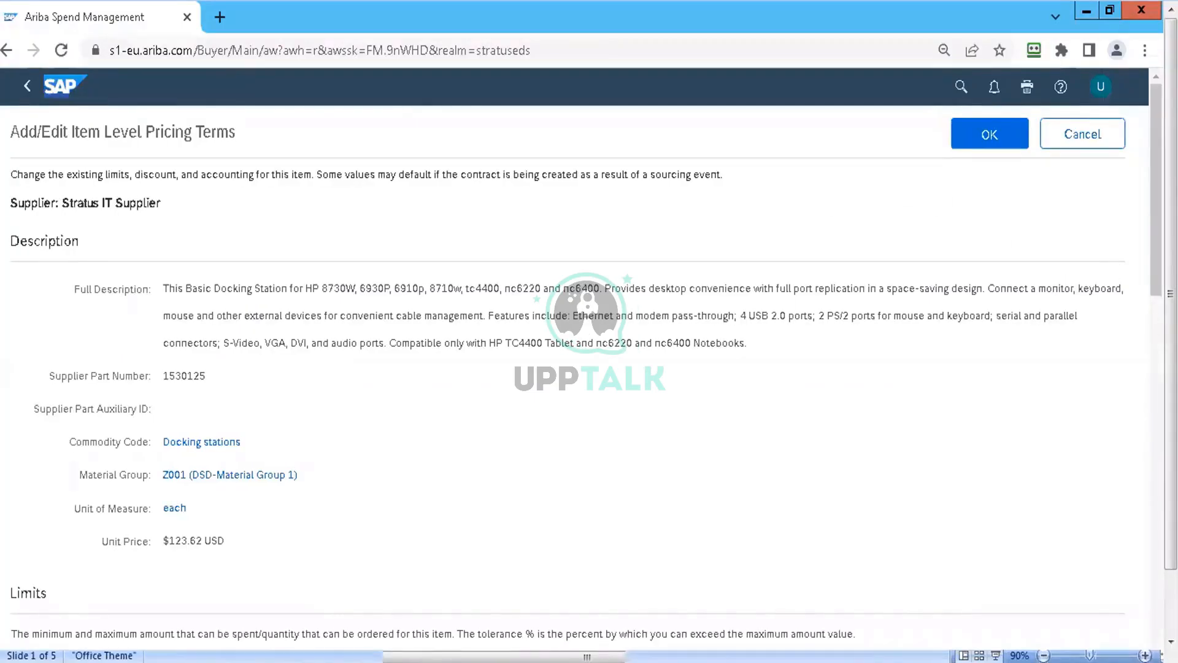
- Review the docking station item's limits, discount options and accounting values, and save its item-level pricing terms
scroll(589, 356, "down", 9)
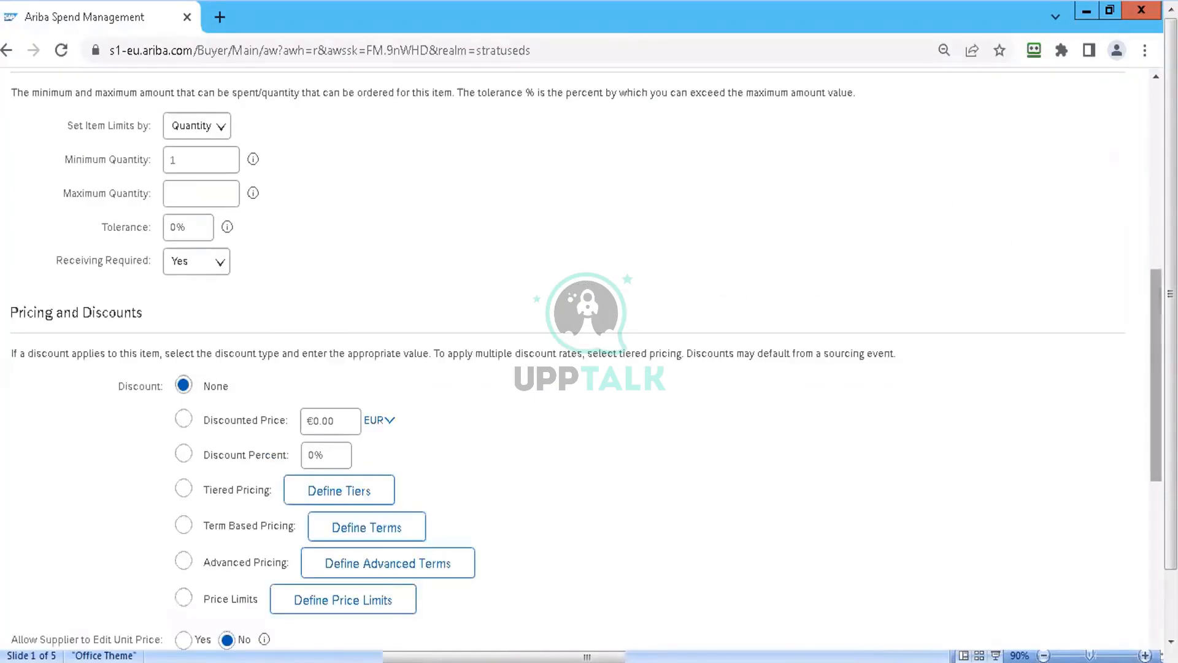
scroll(586, 359, "down", 1)
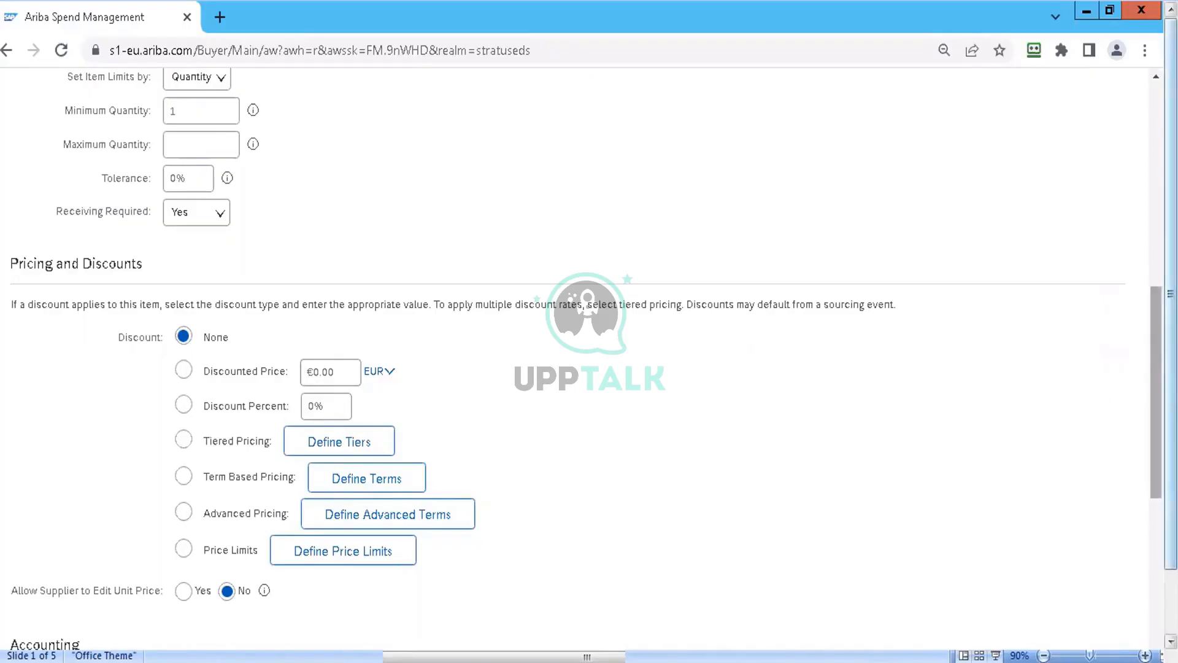
scroll(567, 362, "down", 1)
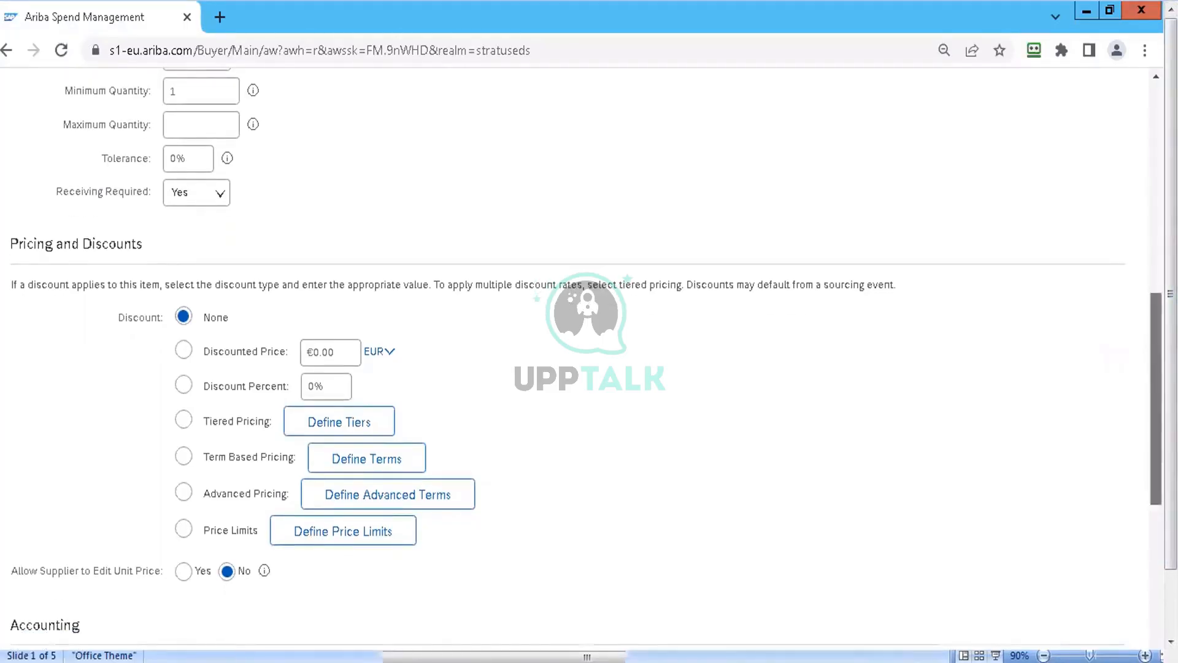
scroll(586, 357, "down", 5)
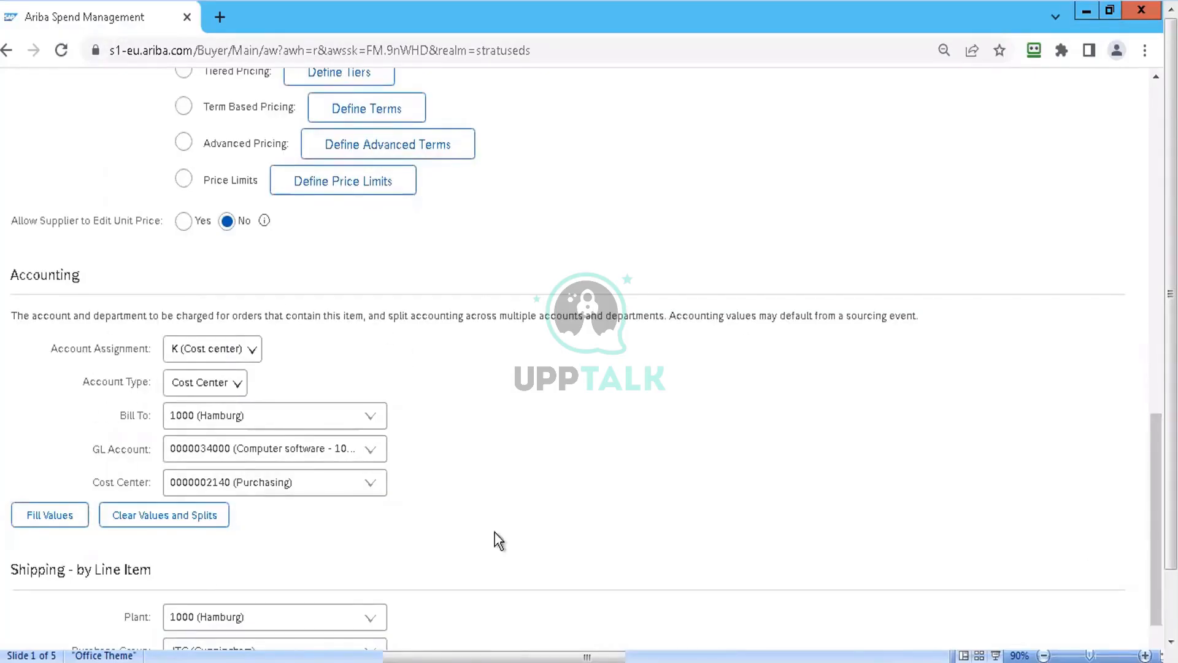
left_click_drag(1156, 519, 1156, 190)
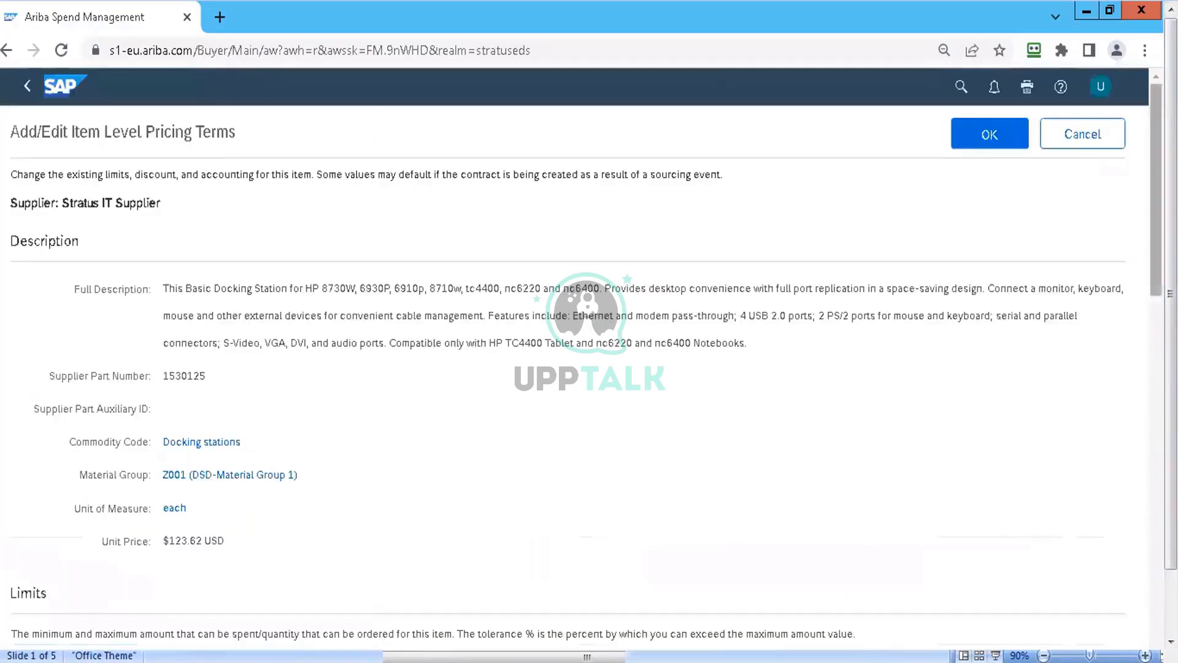
left_click(1007, 139)
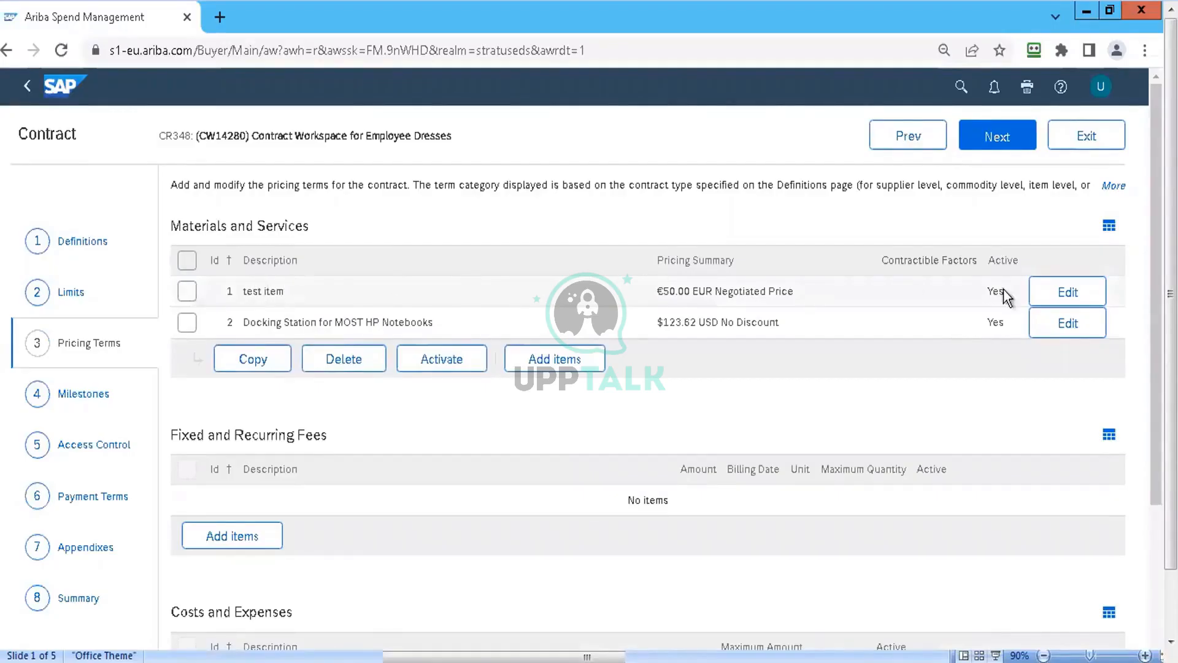
- Open the pricing terms of the test item, examine its limits and discount options, and leave without saving
left_click(1068, 293)
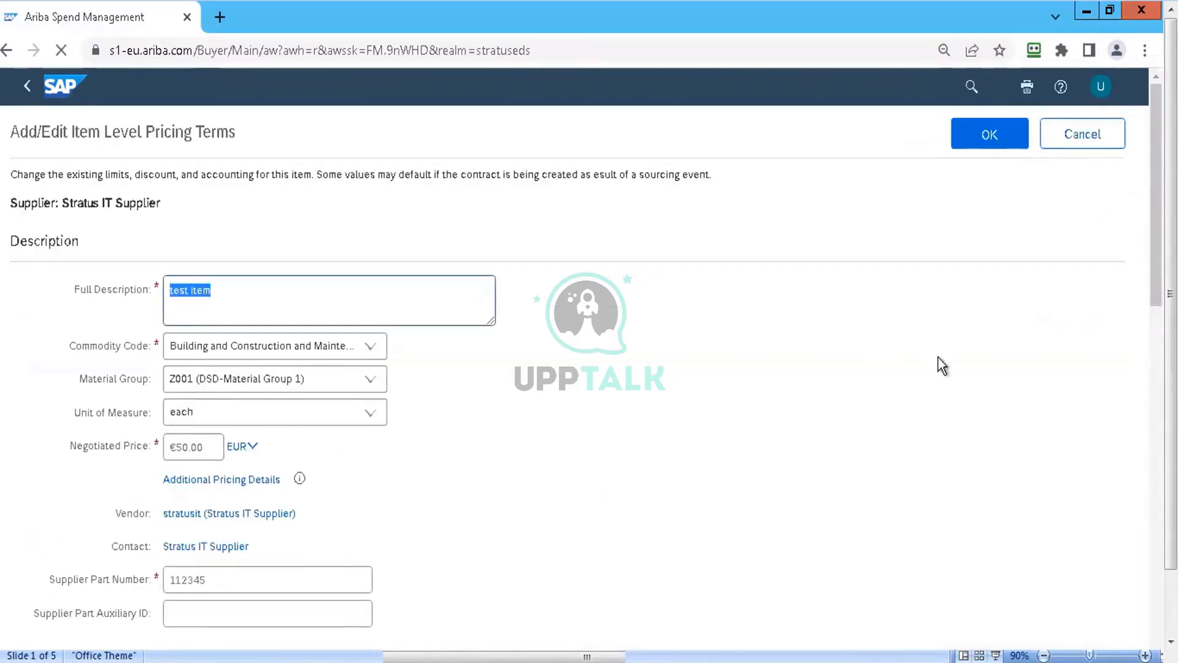
left_click_drag(1157, 245, 1157, 453)
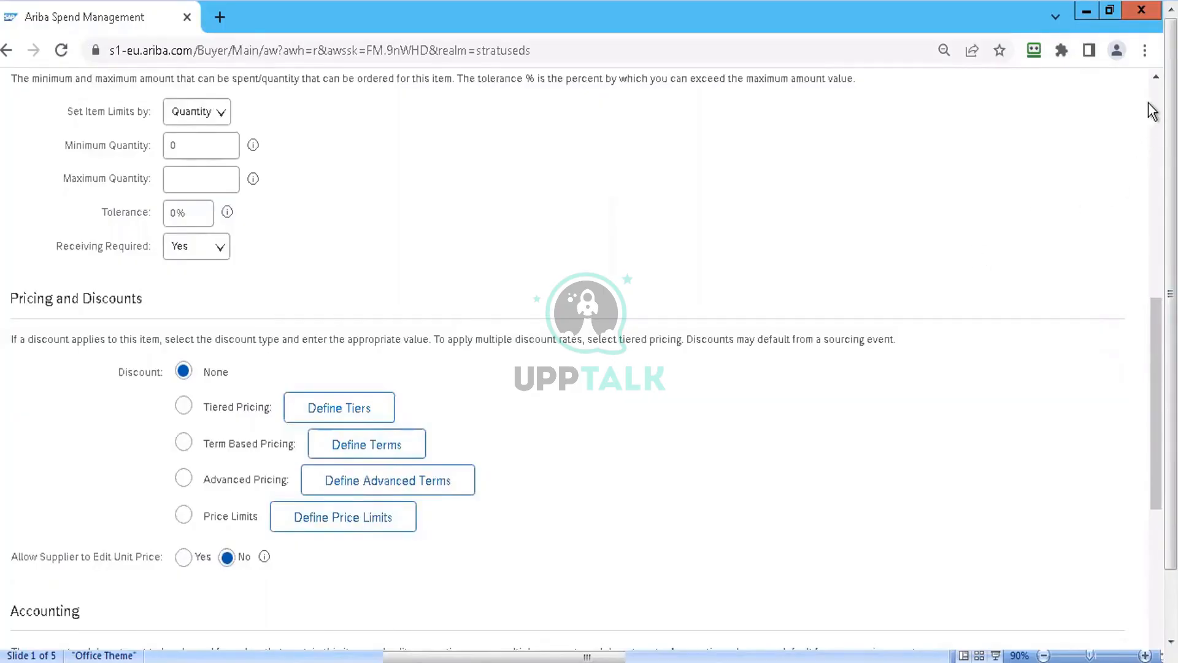
left_click_drag(1156, 341, 1157, 125)
left_click(1098, 136)
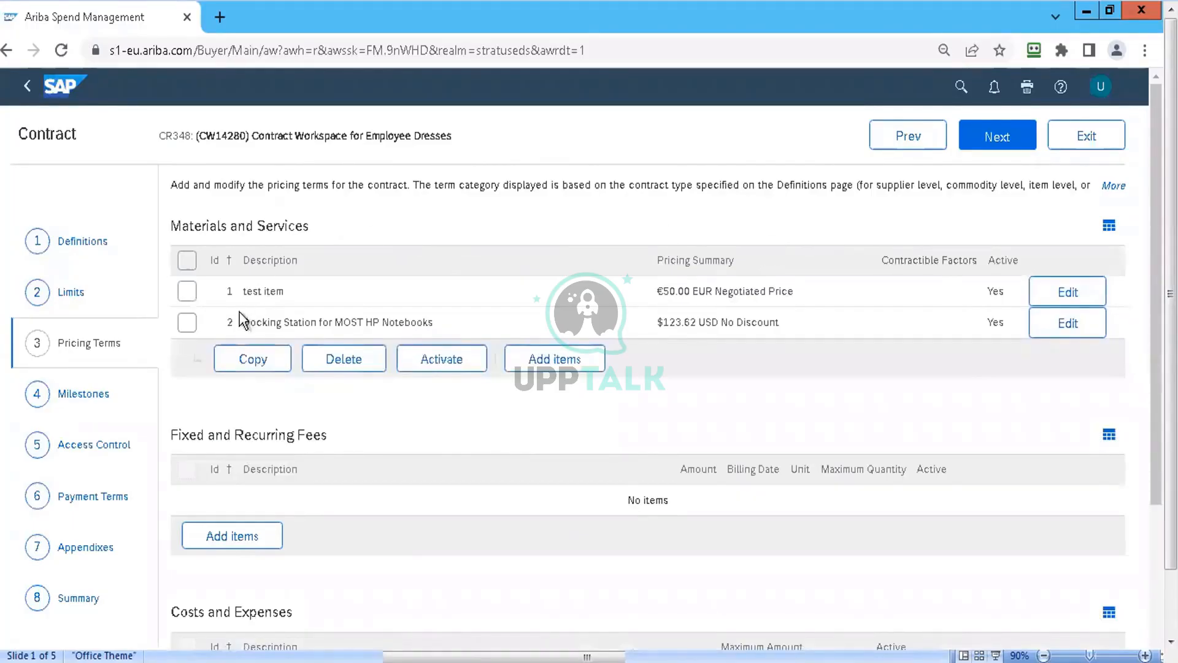
- Start a new item in the contract's milestones and examine its description and accounting fields
left_click(86, 396)
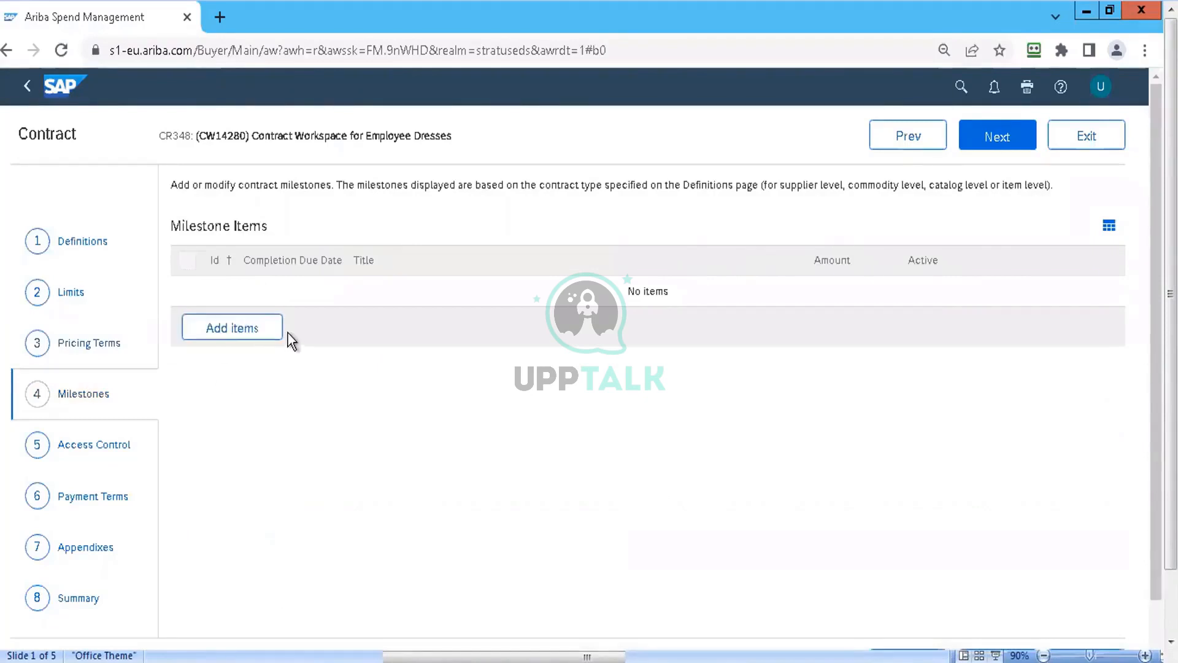
left_click(255, 333)
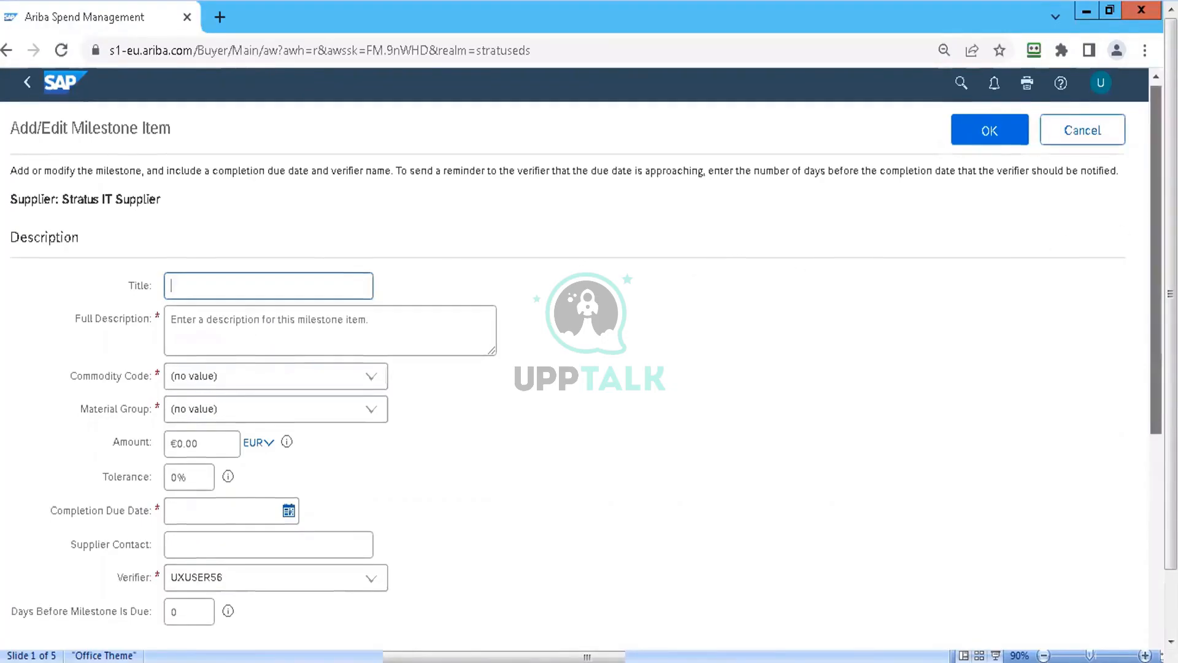
scroll(582, 360, "down", 2)
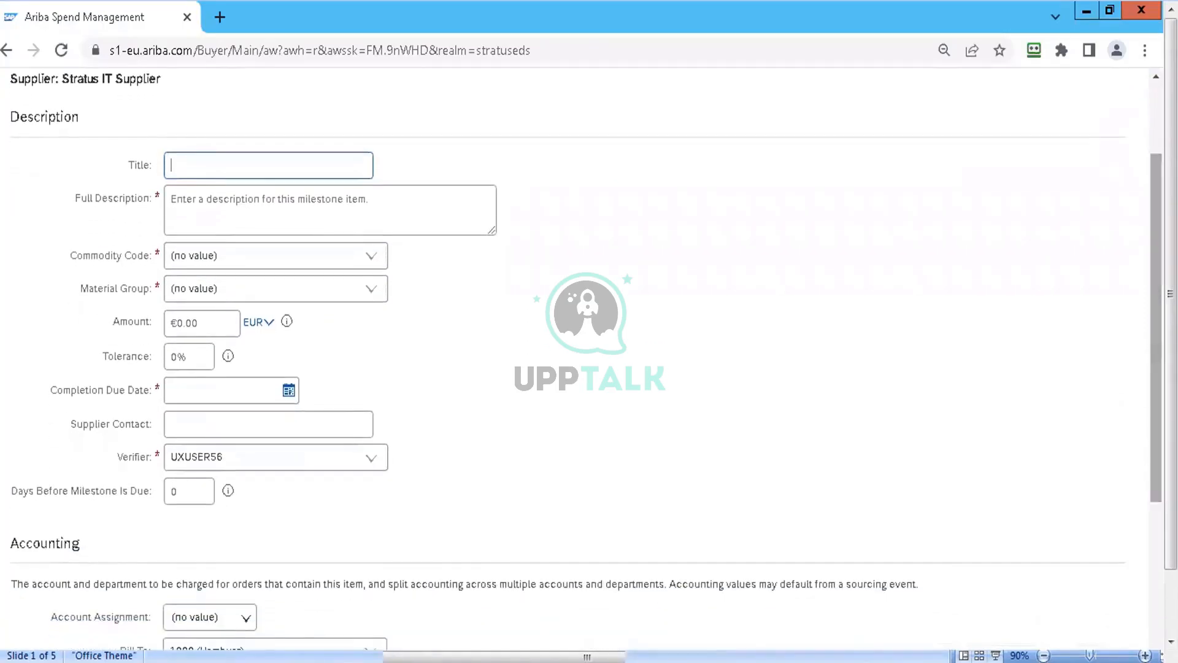
scroll(582, 359, "down", 1)
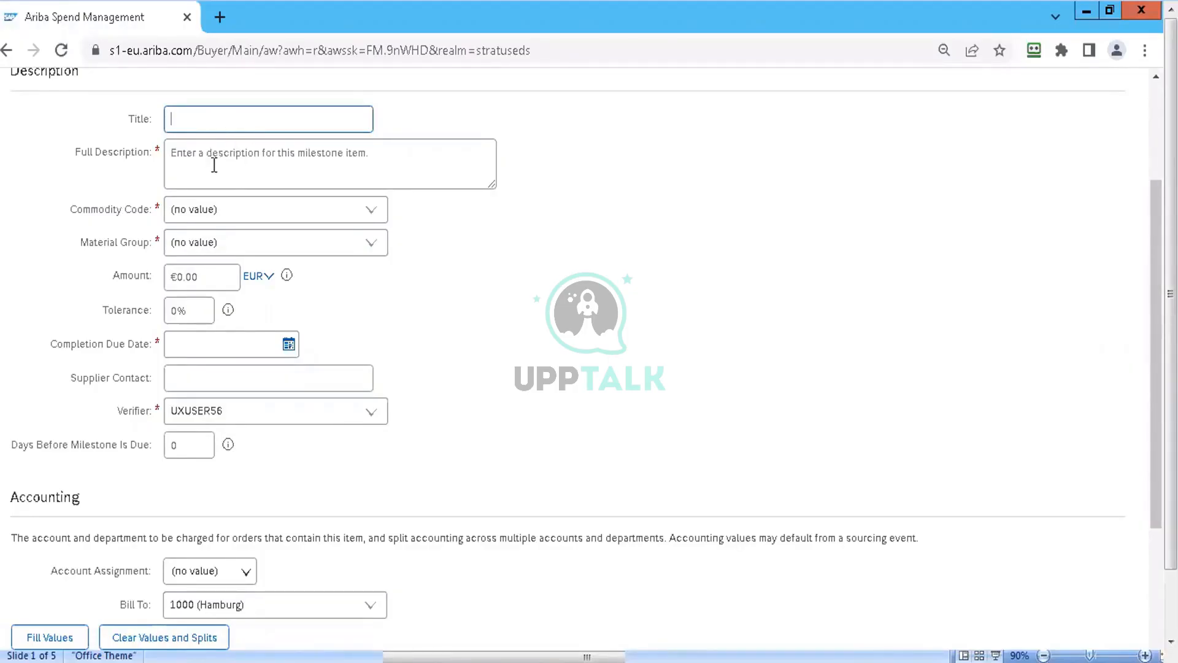
- Examine the milestone's amount, completion due date and full description fields, and leave without saving the milestone
left_click(194, 269)
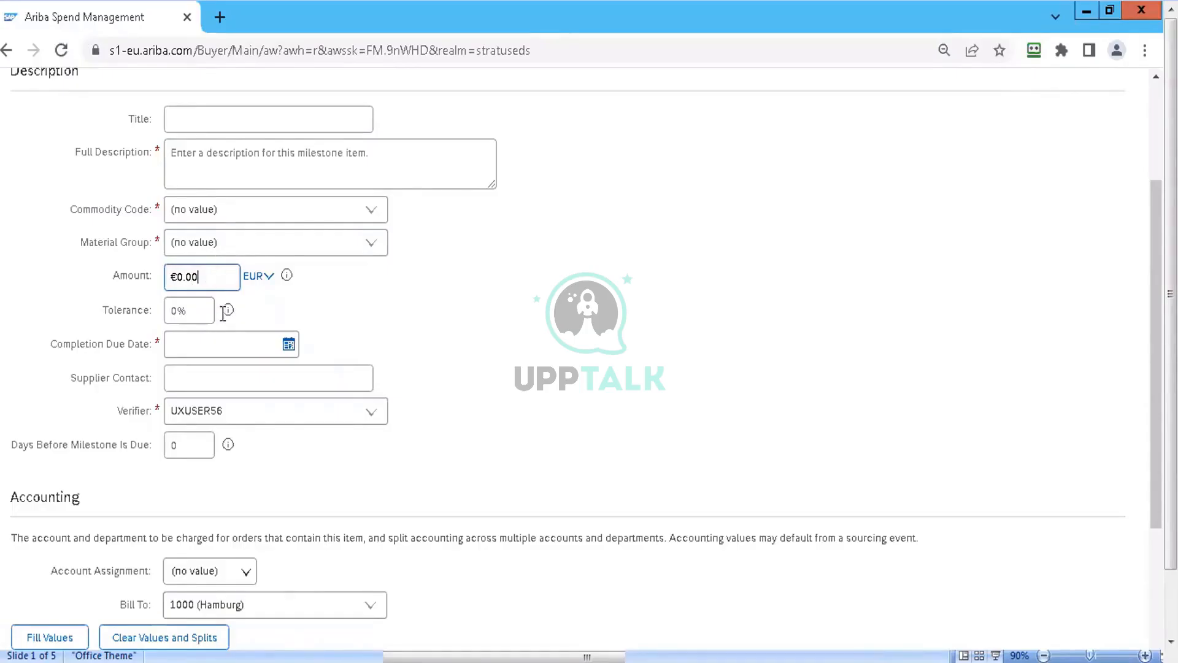
left_click(197, 340)
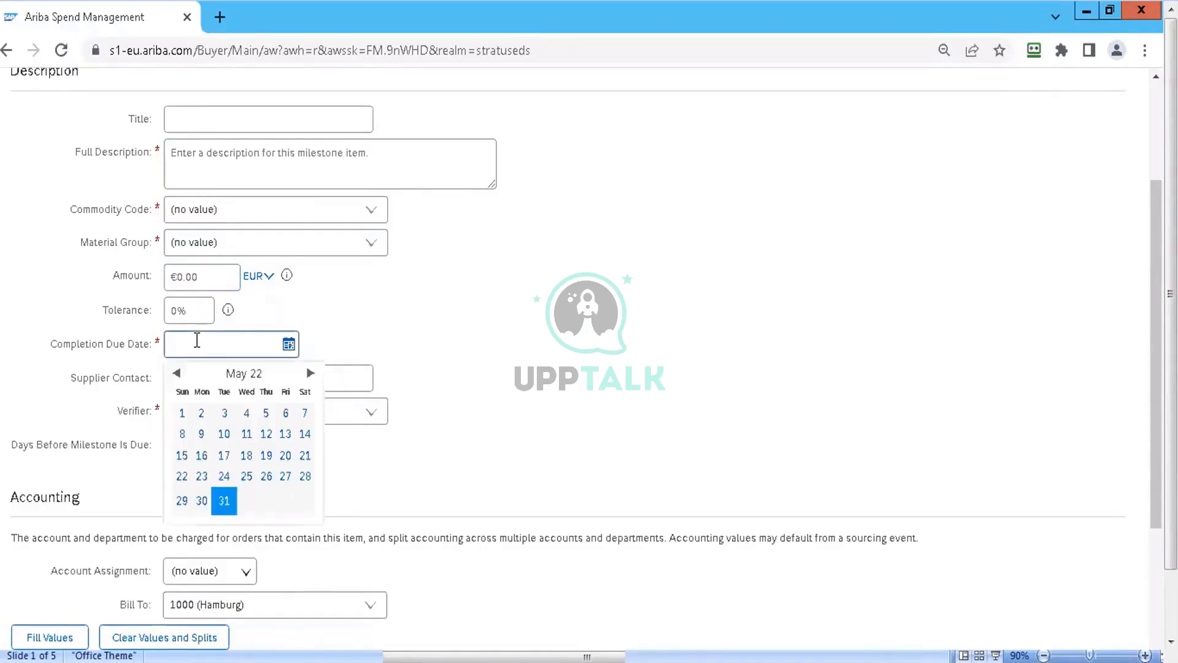
left_click(368, 168)
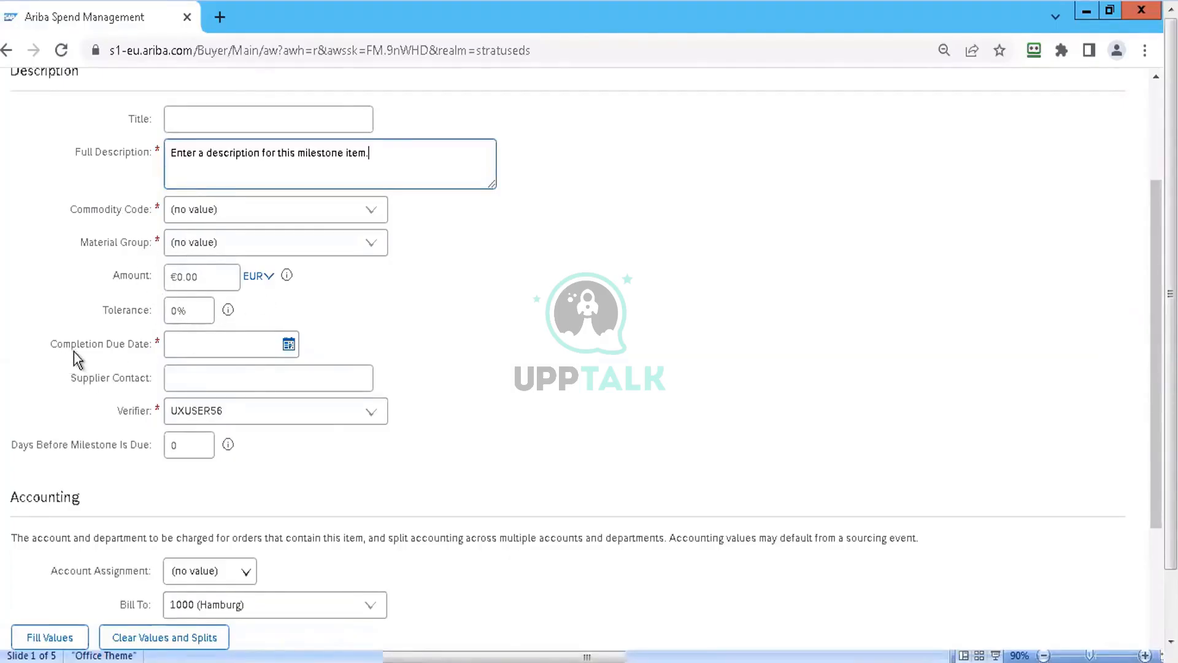
left_click(270, 348)
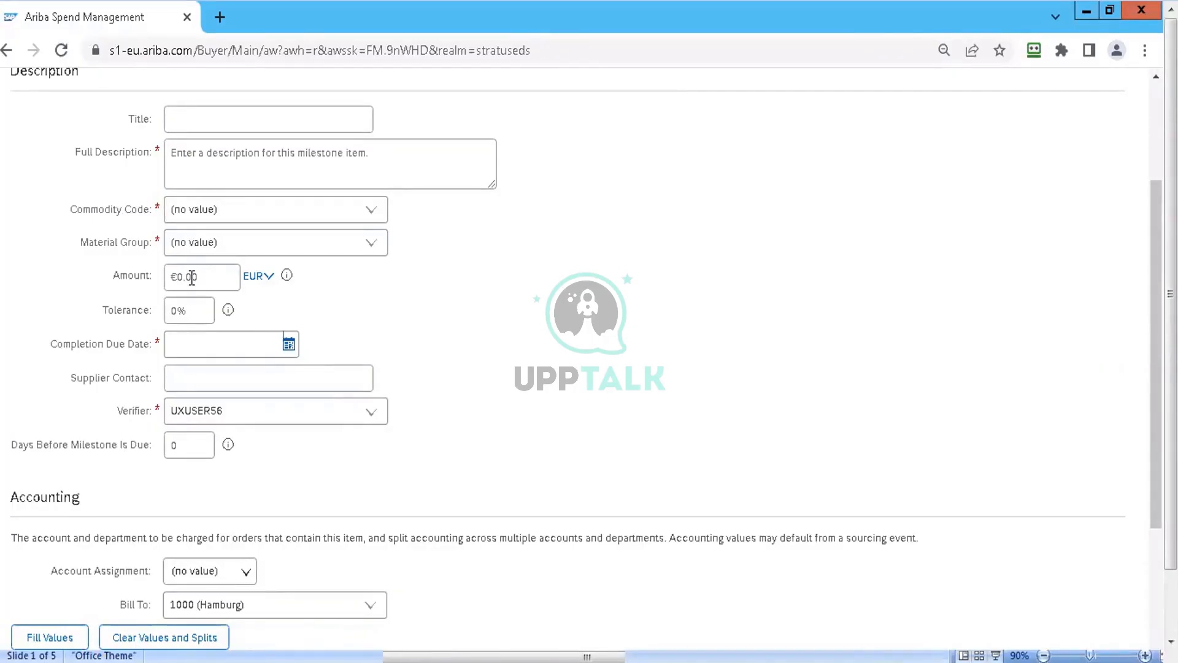
left_click_drag(1156, 289, 1156, 184)
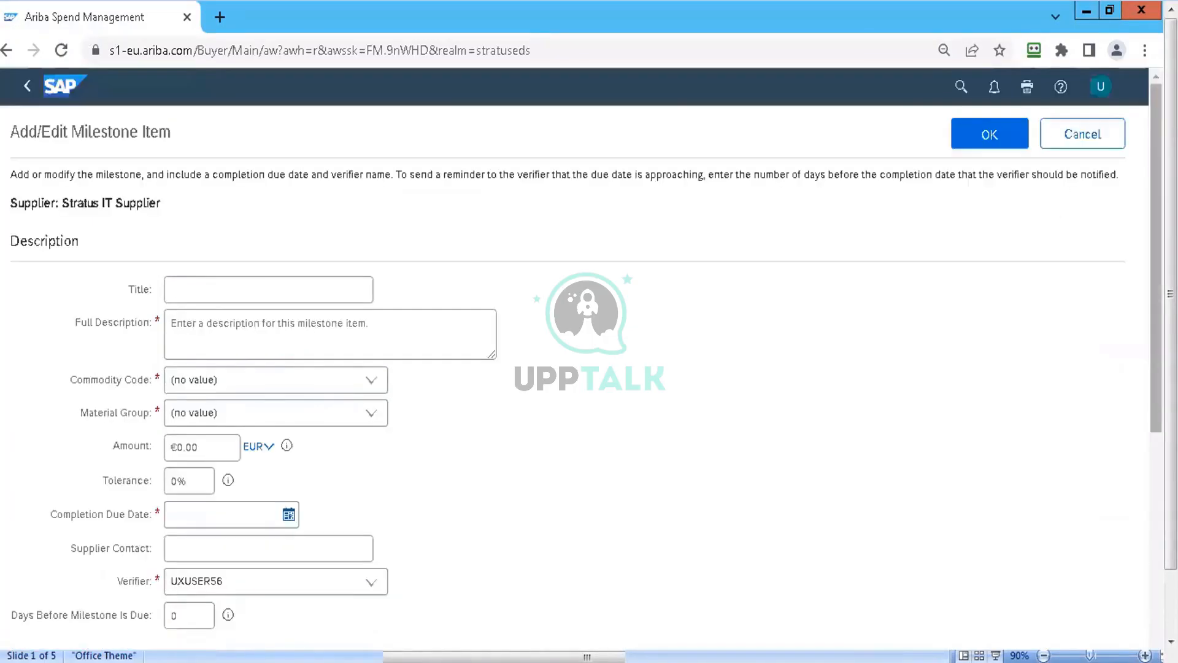
left_click(1093, 143)
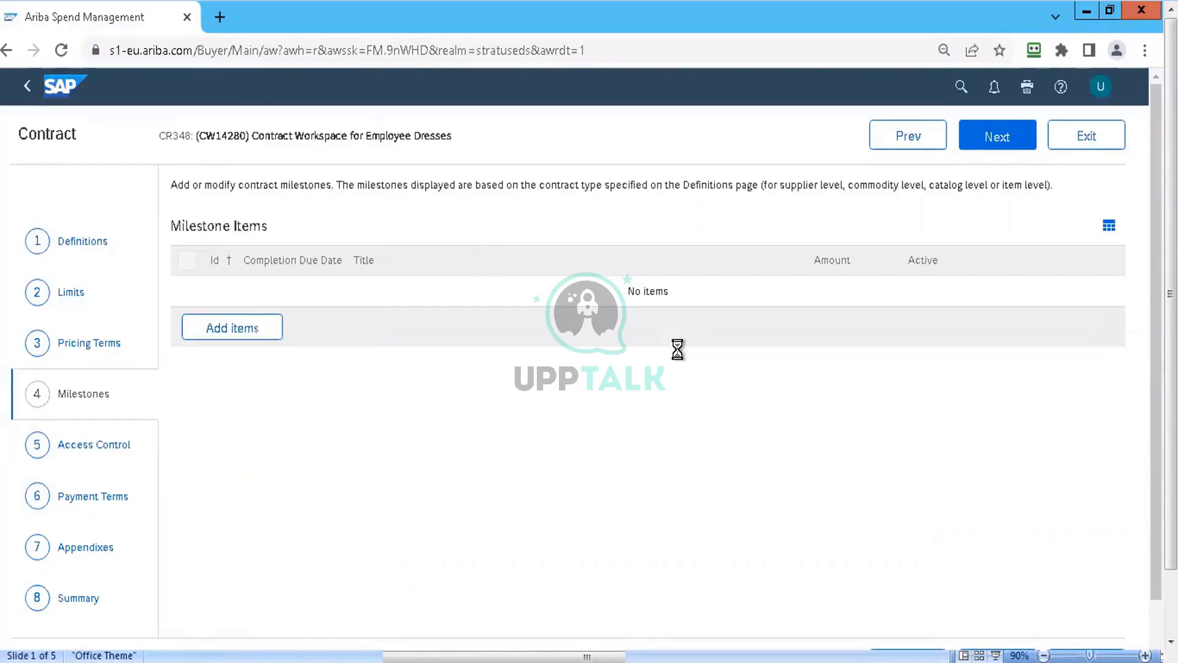
- Examine the contract's access control settings and its payment terms
left_click(116, 453)
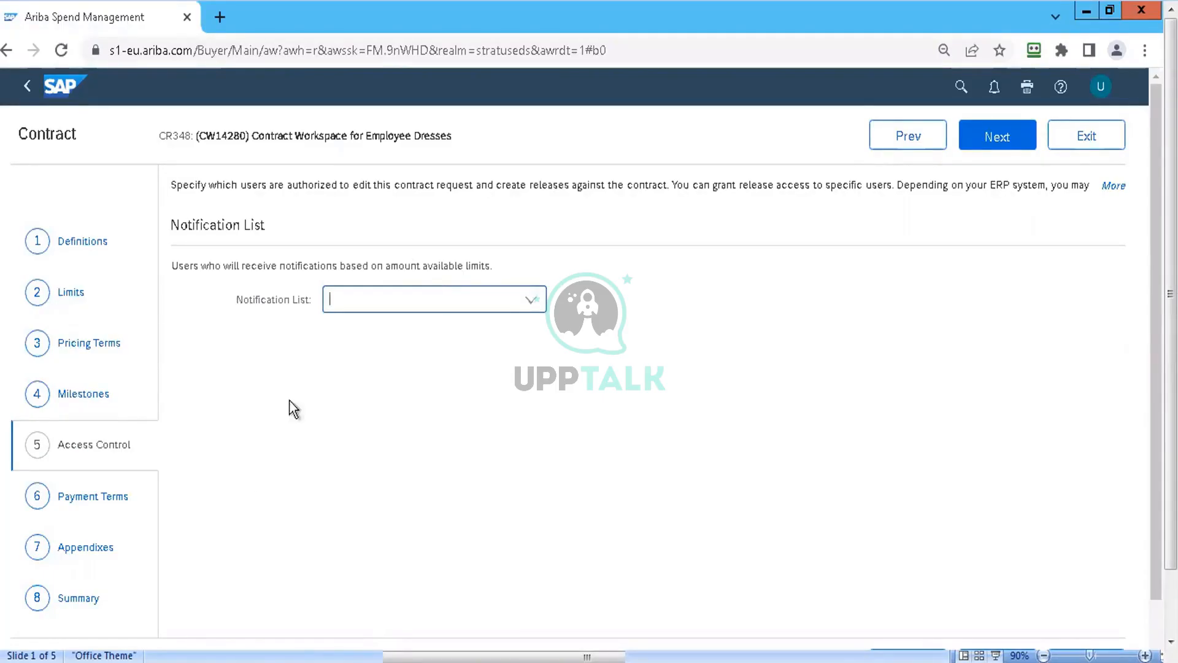
left_click(118, 500)
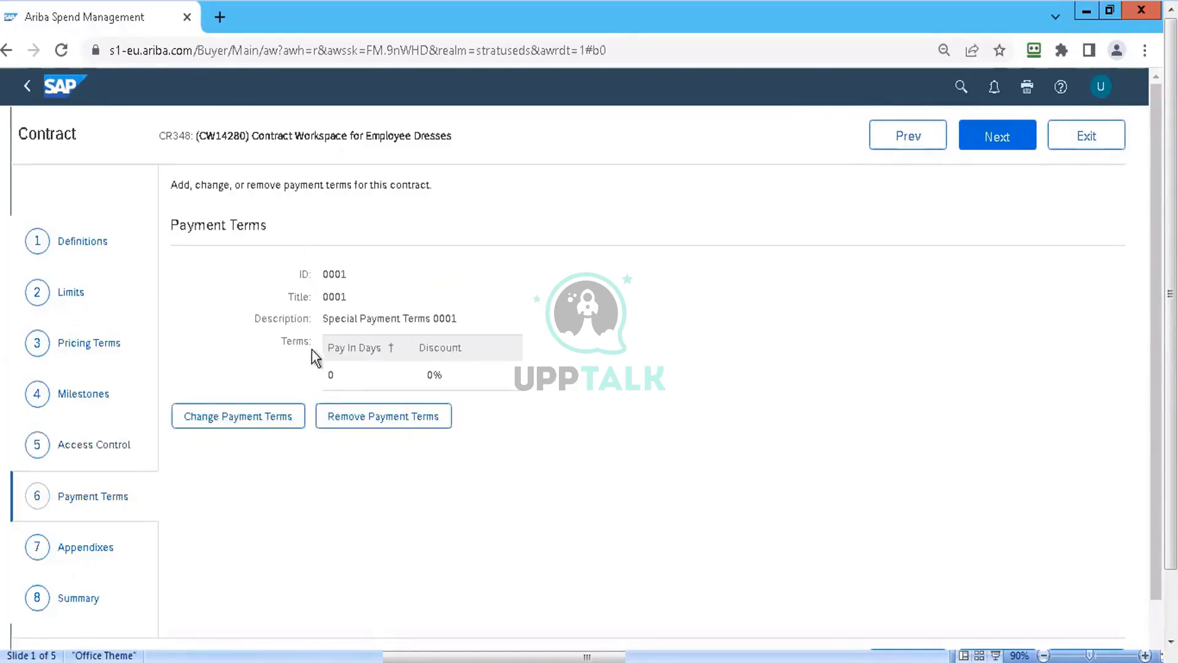
- Return to access control, open the full user list for the Notification List, and finish without choosing anyone
left_click(125, 453)
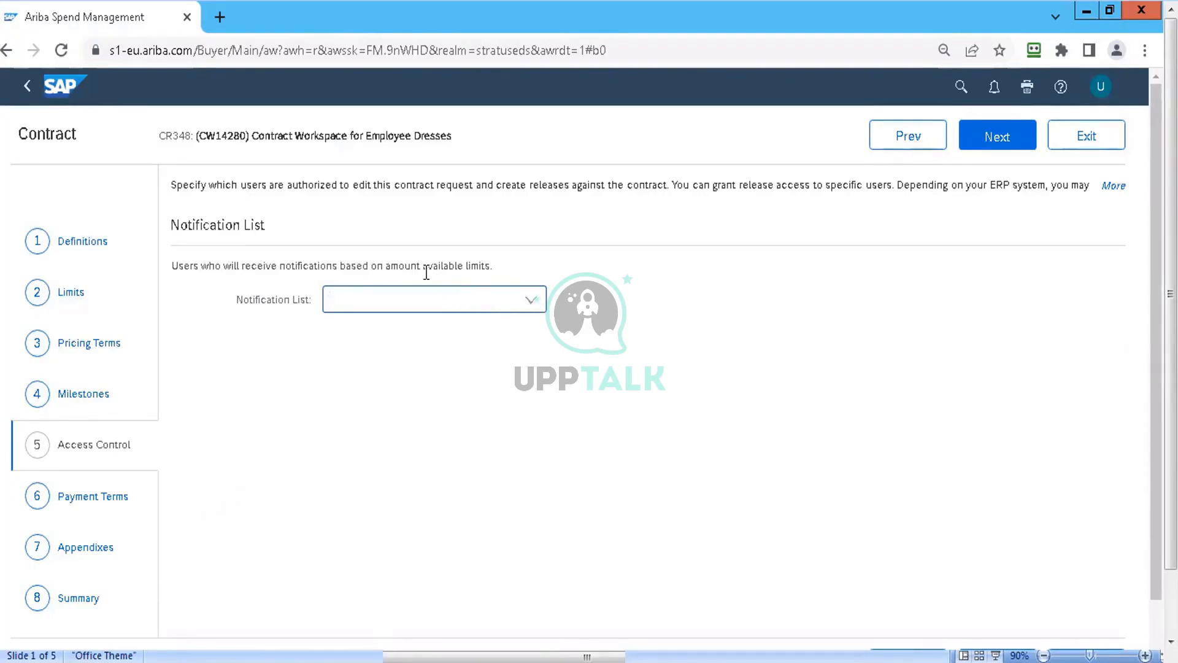
left_click(533, 301)
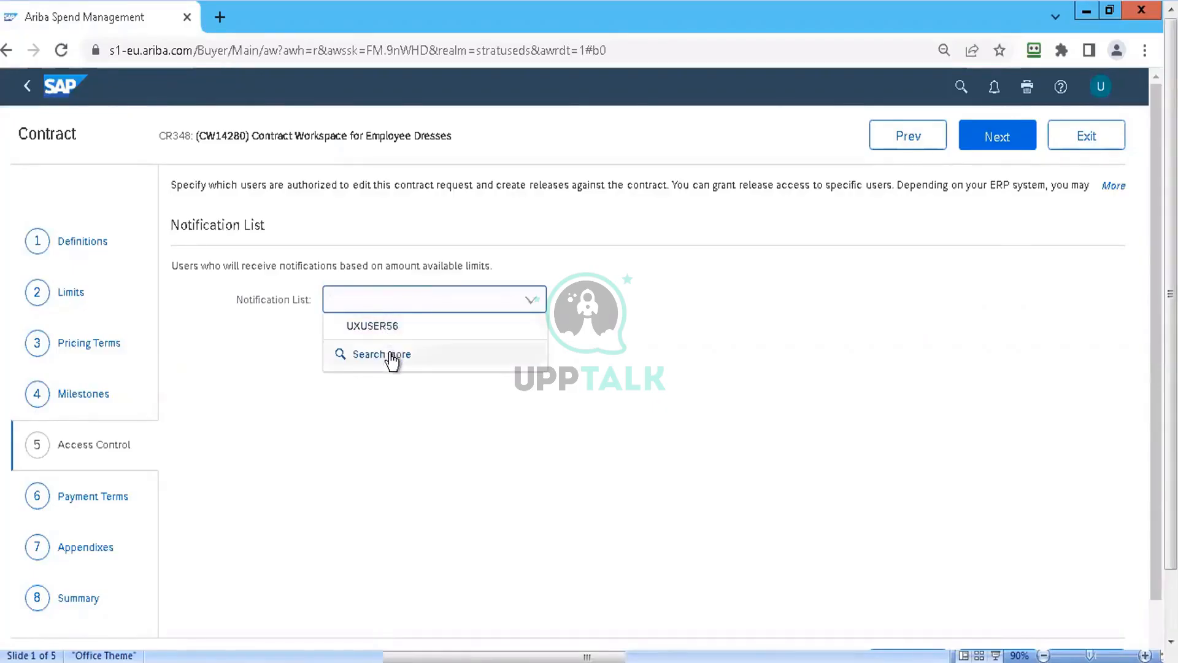
left_click(391, 356)
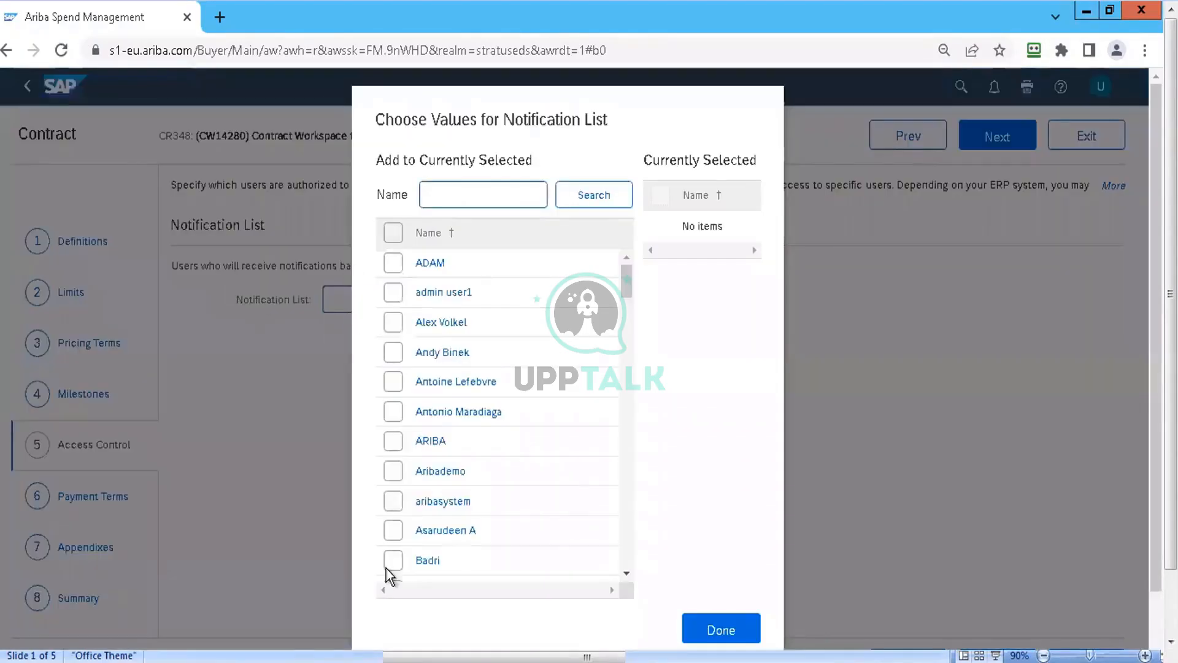
left_click(716, 638)
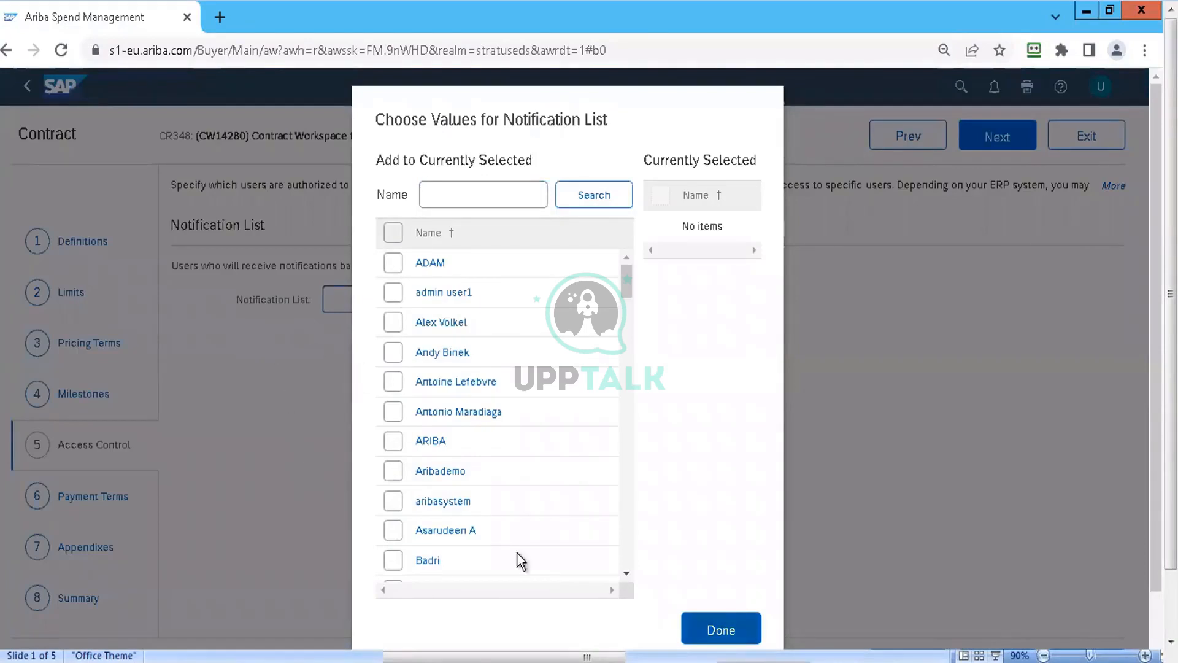
- Close the user list without choosing anyone, and review the contract's limits, milestones and access control settings
left_click(702, 632)
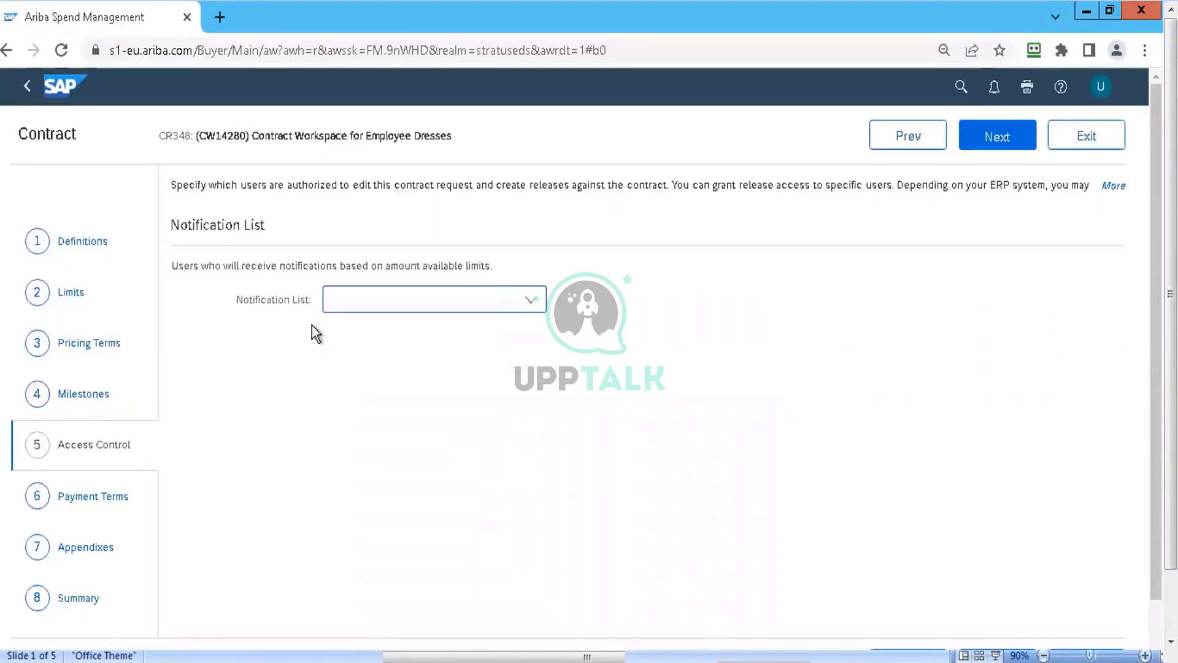
left_click(72, 292)
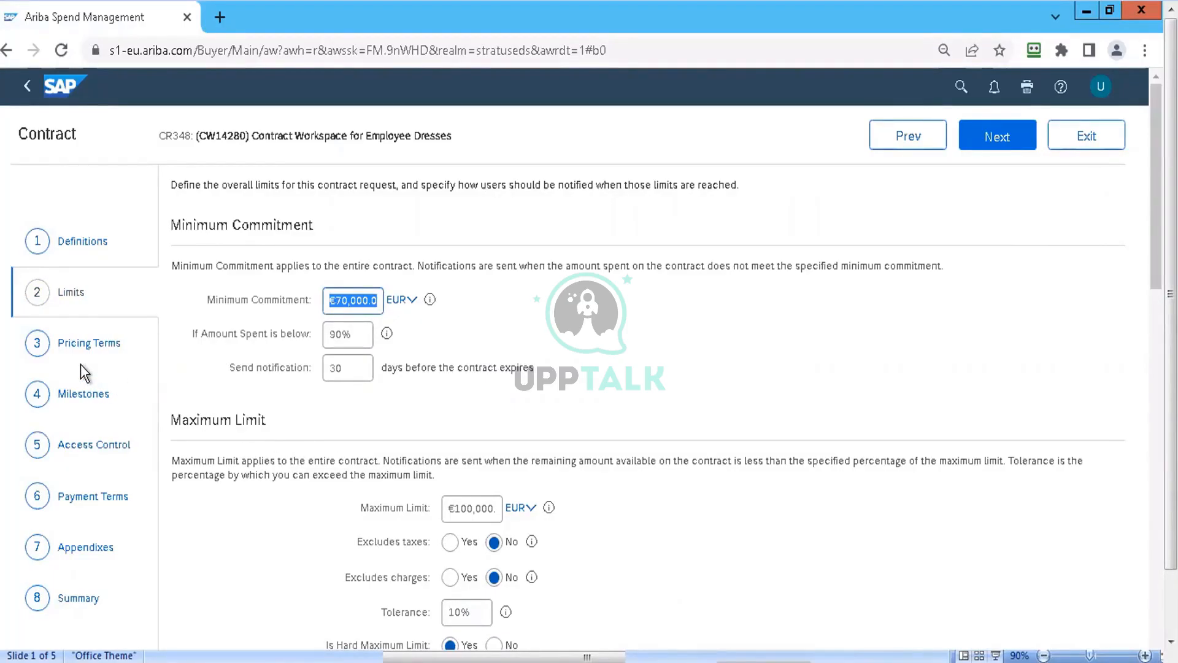
left_click(86, 396)
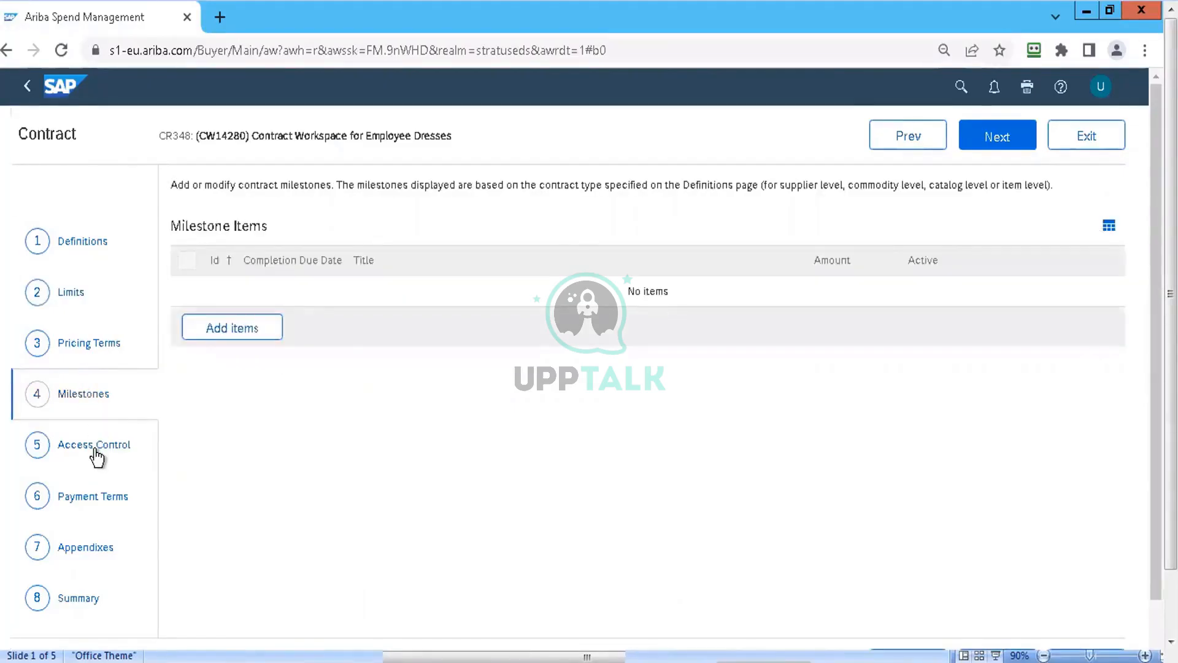
left_click(95, 451)
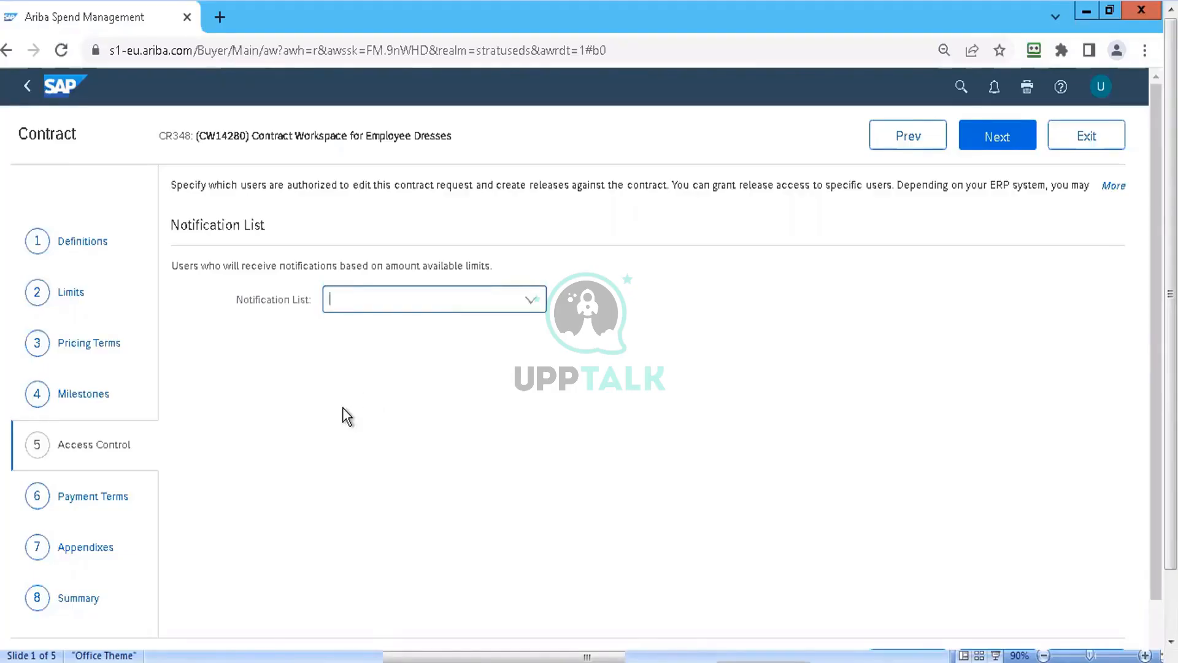
- Change the contract's payment terms to ZB50
left_click(105, 496)
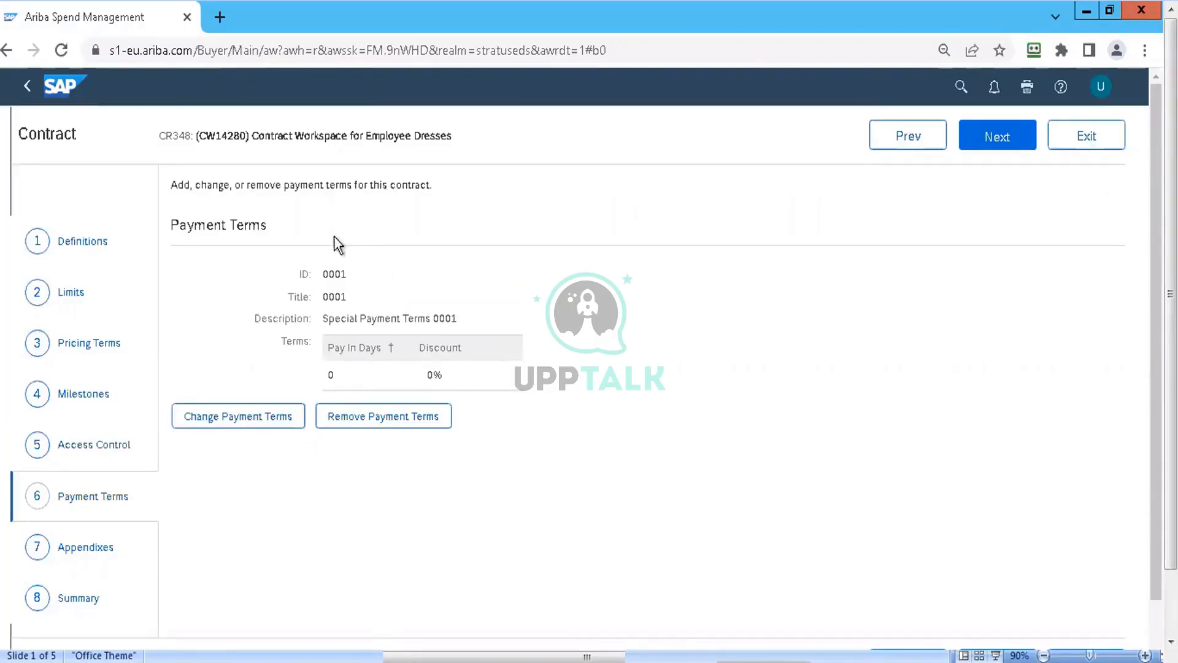
left_click(258, 425)
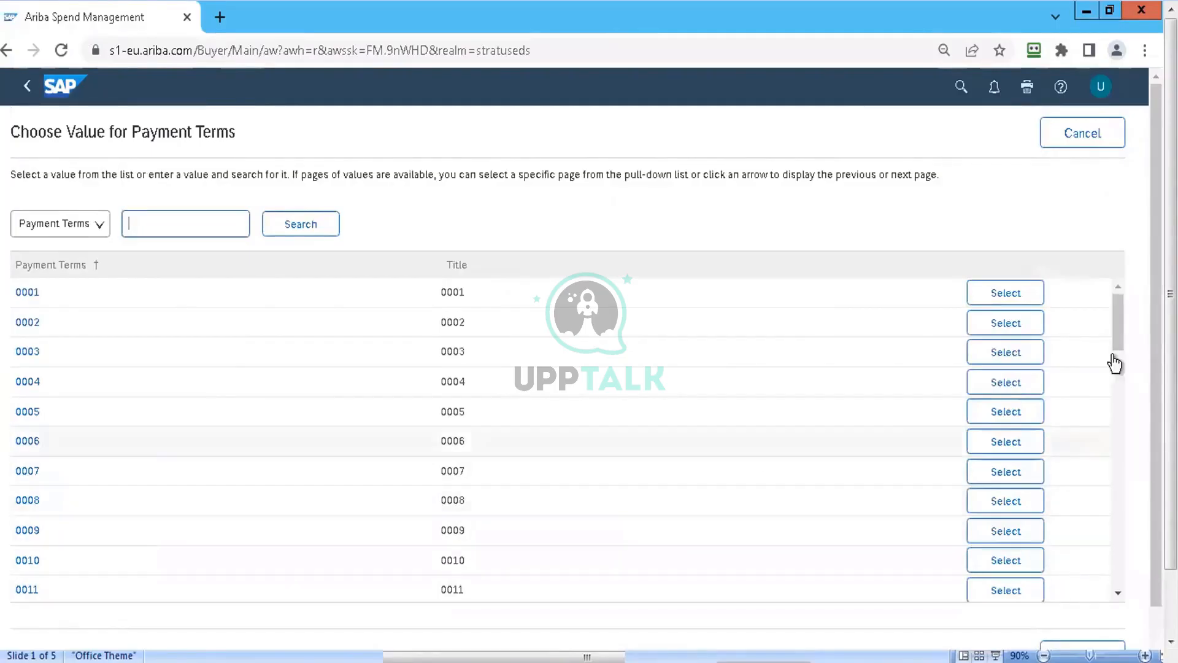
left_click_drag(1117, 326, 1124, 563)
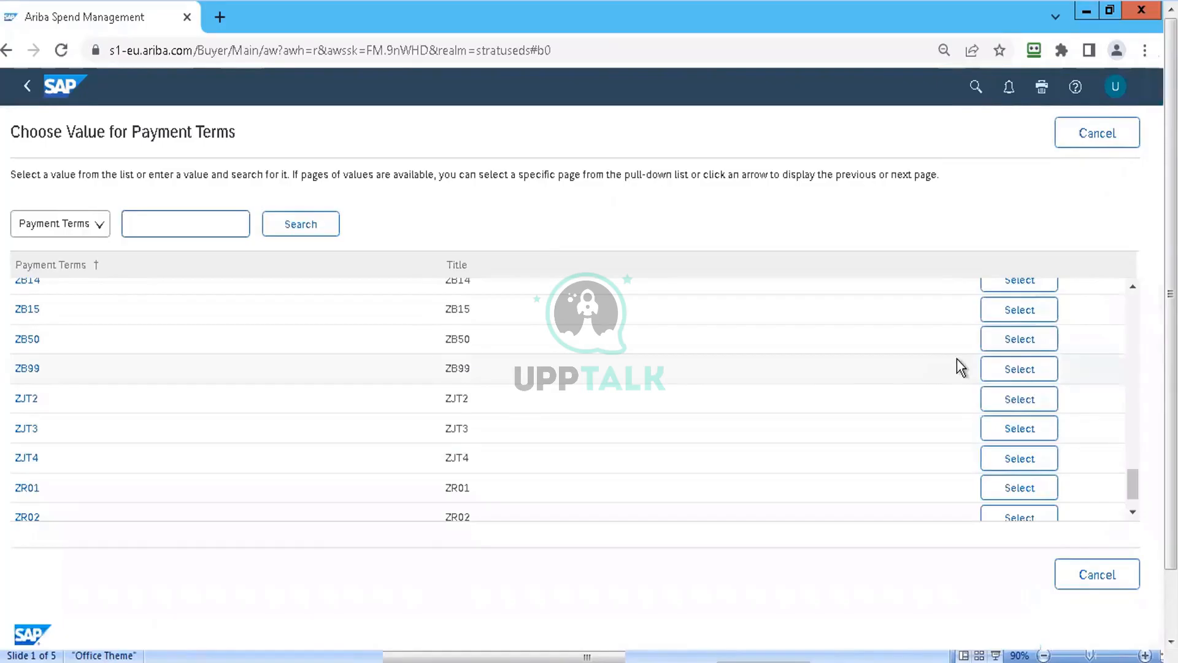
left_click(1019, 341)
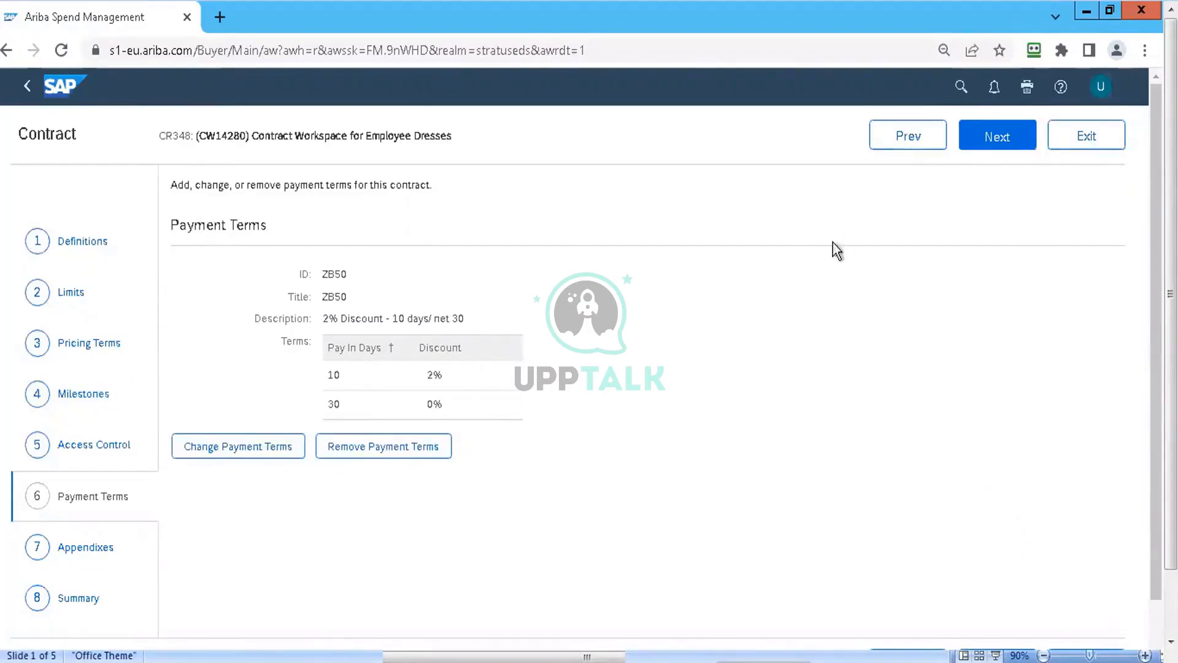
- Examine the contract's appendixes and its summary, covering definitions, commitment and maximum limits, notifications, preload amount and forecasted spend
left_click(78, 552)
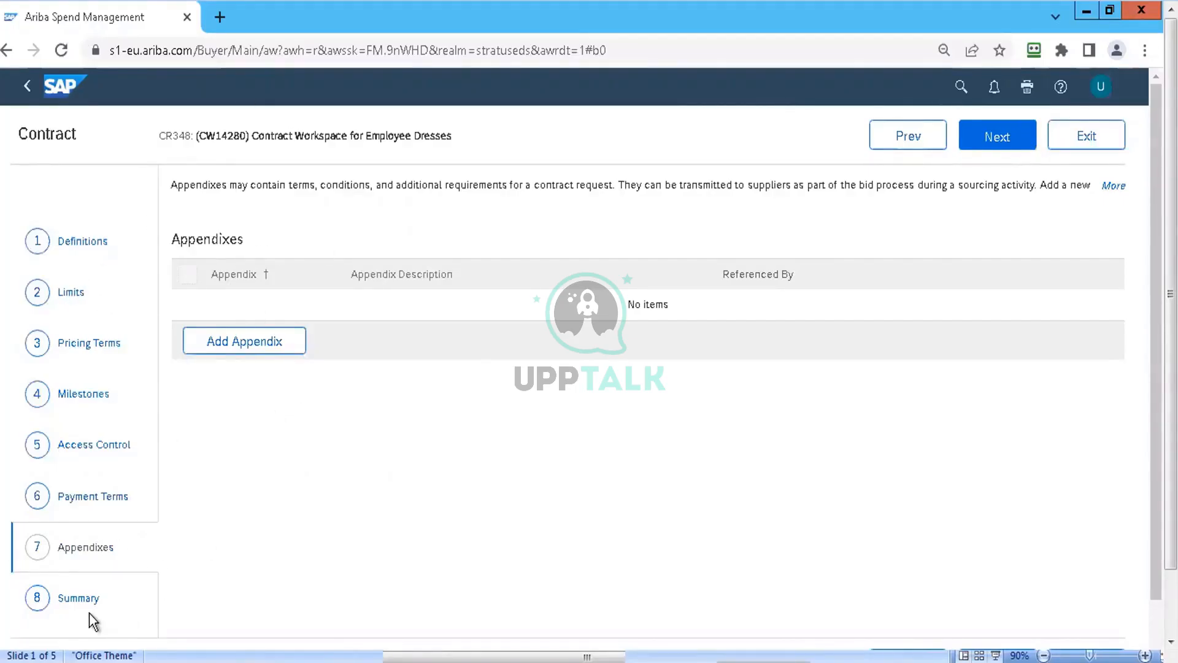
left_click(77, 596)
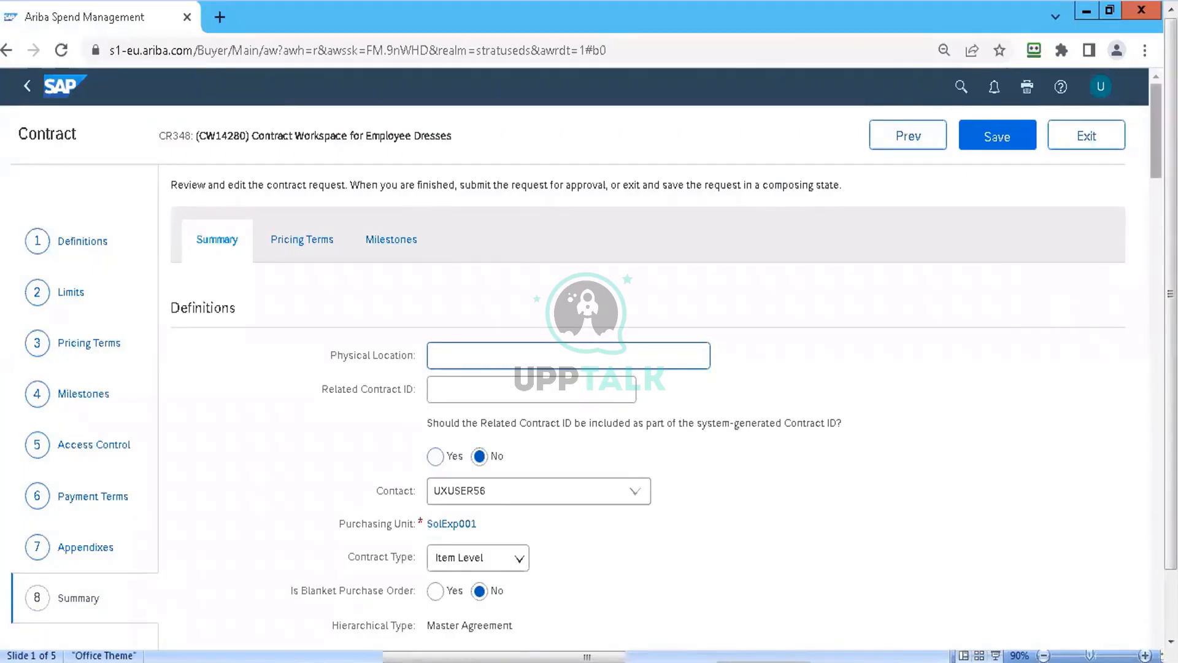
scroll(1154, 130, "down", 3)
scroll(614, 356, "down", 1)
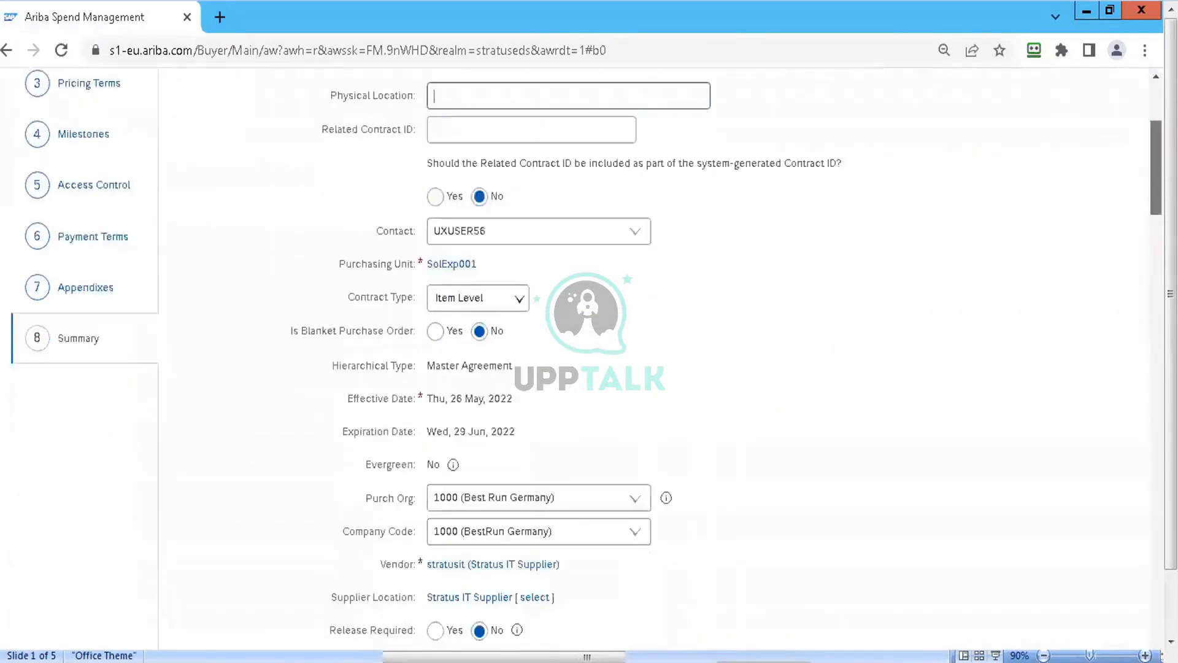
scroll(1151, 282, "down", 10)
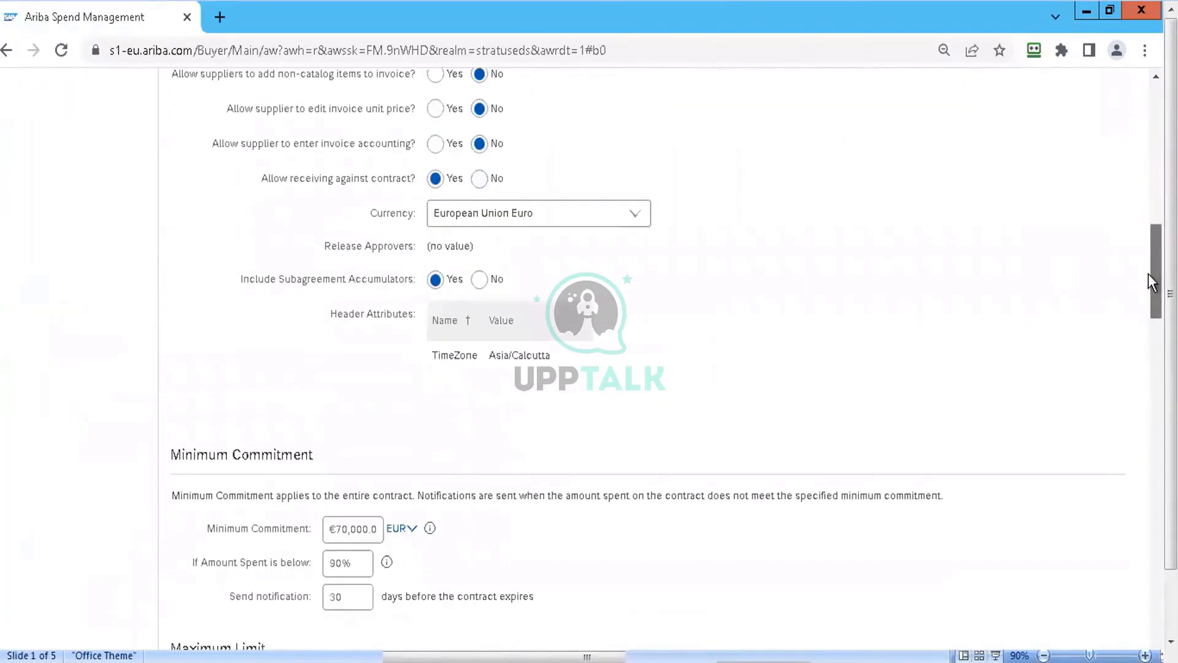
scroll(1152, 282, "down", 6)
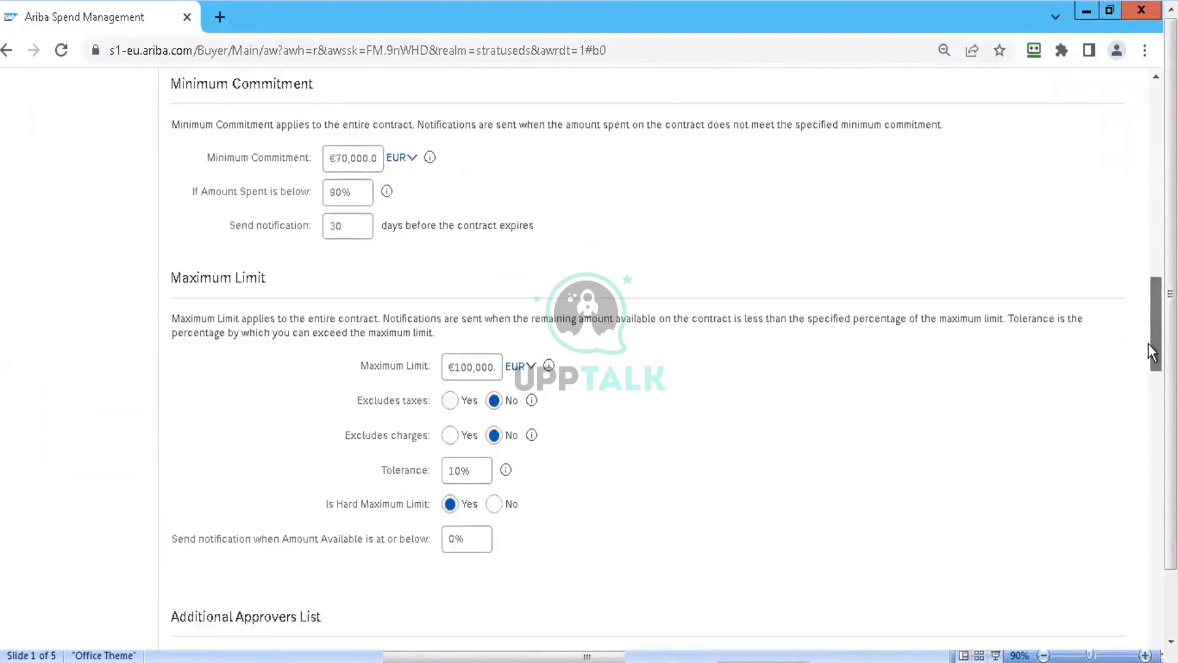
scroll(1150, 356, "down", 8)
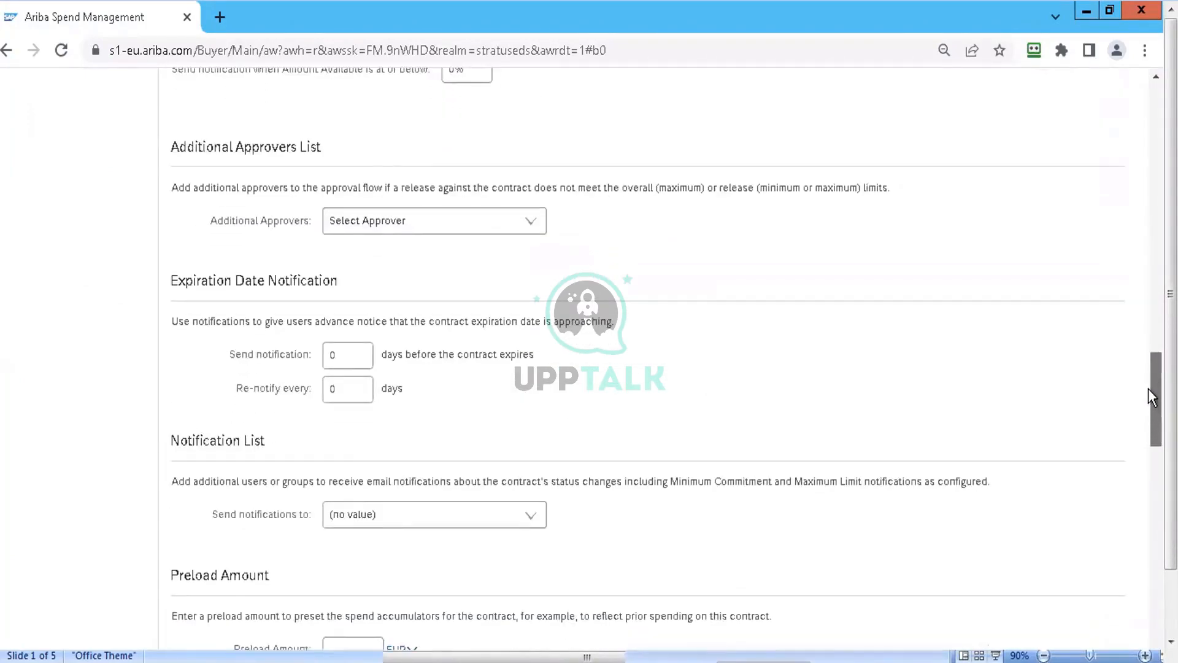
left_click_drag(1148, 389, 1146, 467)
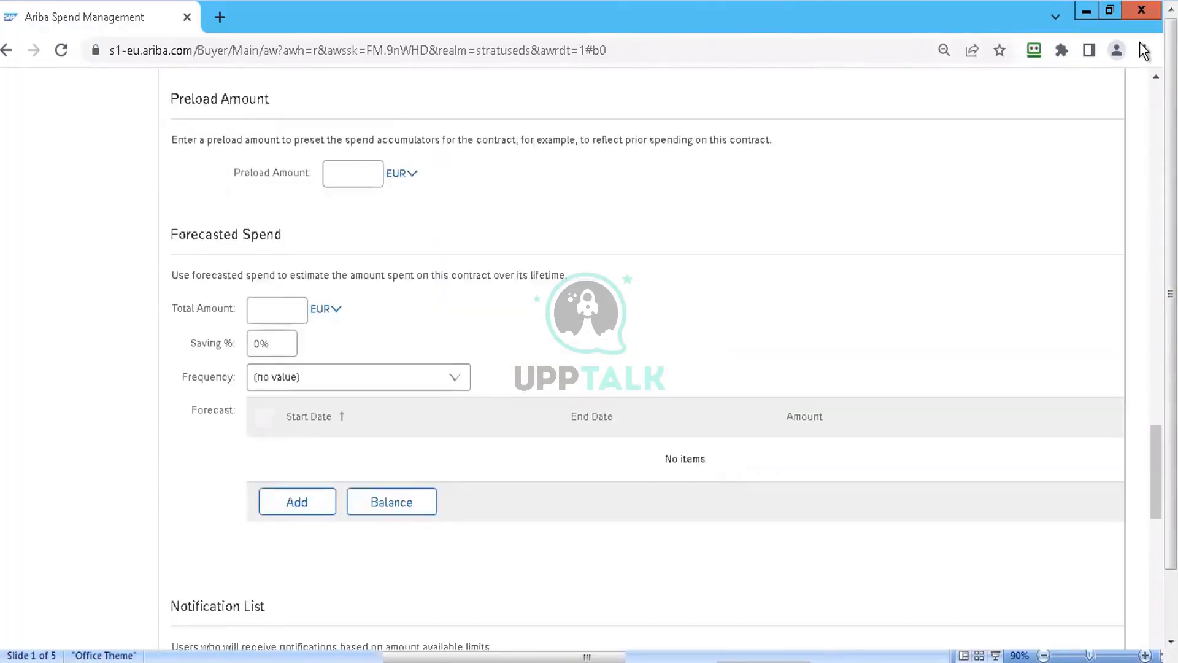
scroll(1149, 105, "up", 9)
scroll(1150, 105, "up", 15)
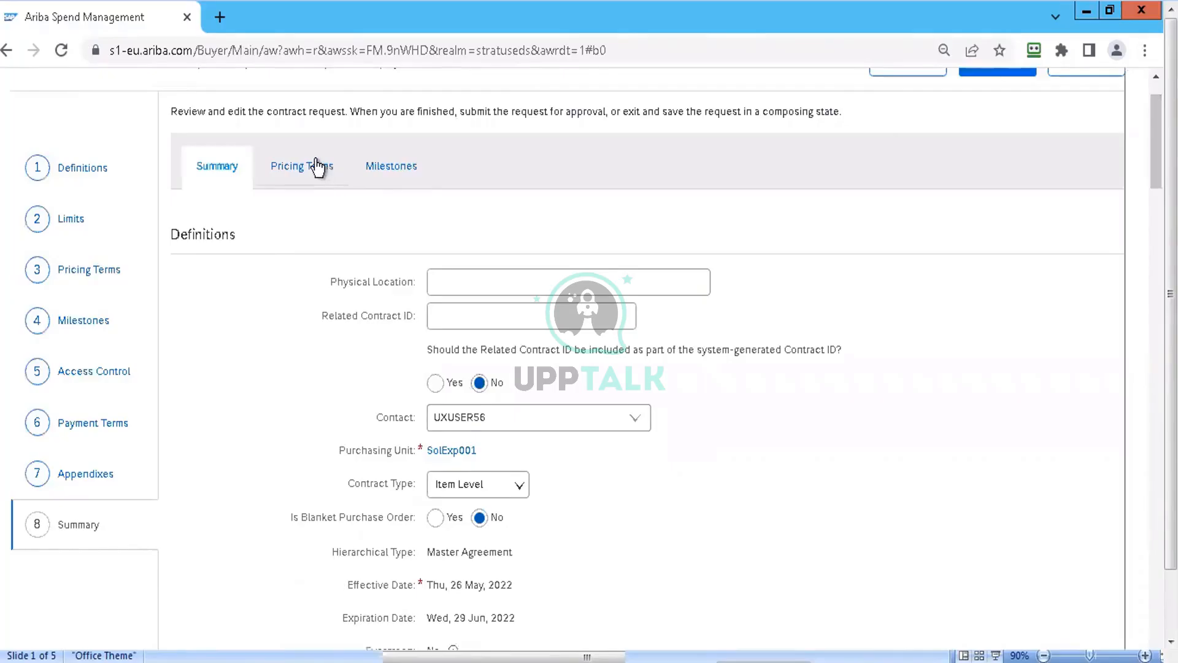
- Check the pricing terms and milestones in the contract summary, and save the contract request
left_click(316, 165)
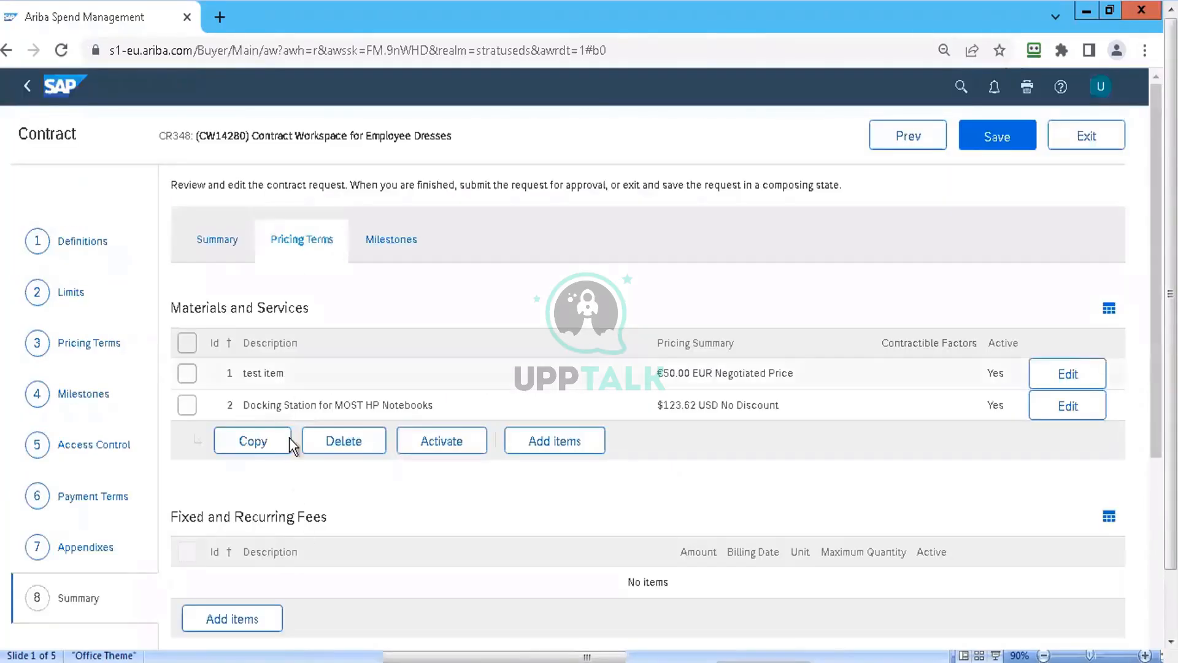
left_click(385, 251)
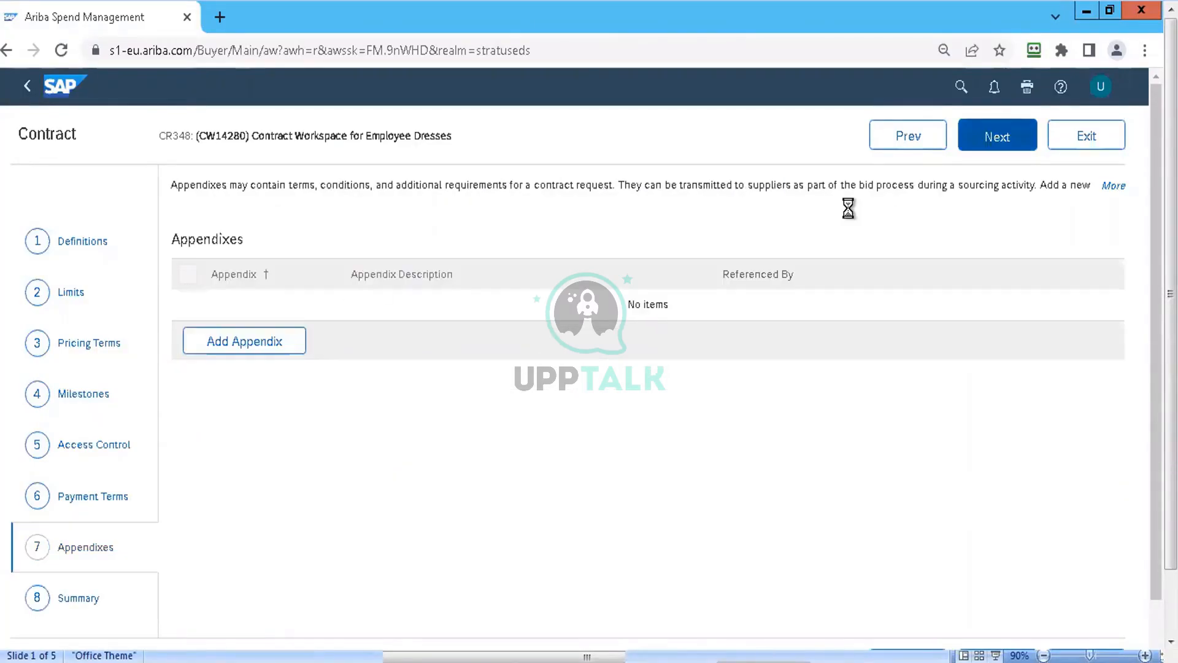
left_click(998, 143)
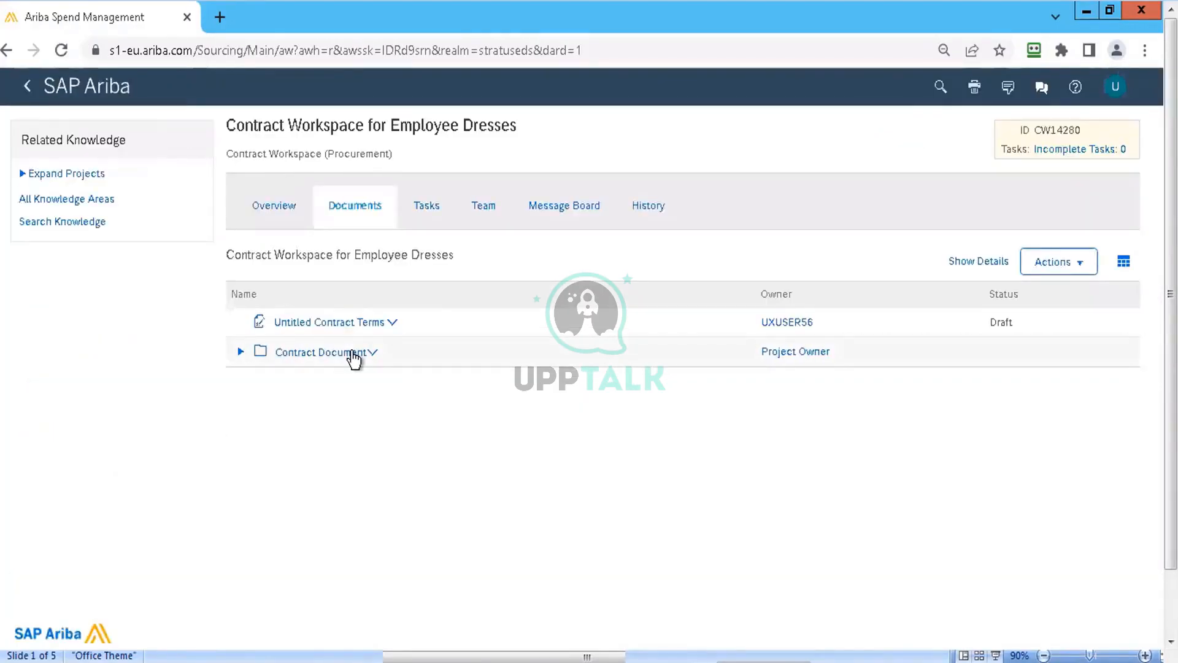
- Publish the Untitled Contract Terms document, and submit contract request CR348 after checking its approval flow
left_click(391, 323)
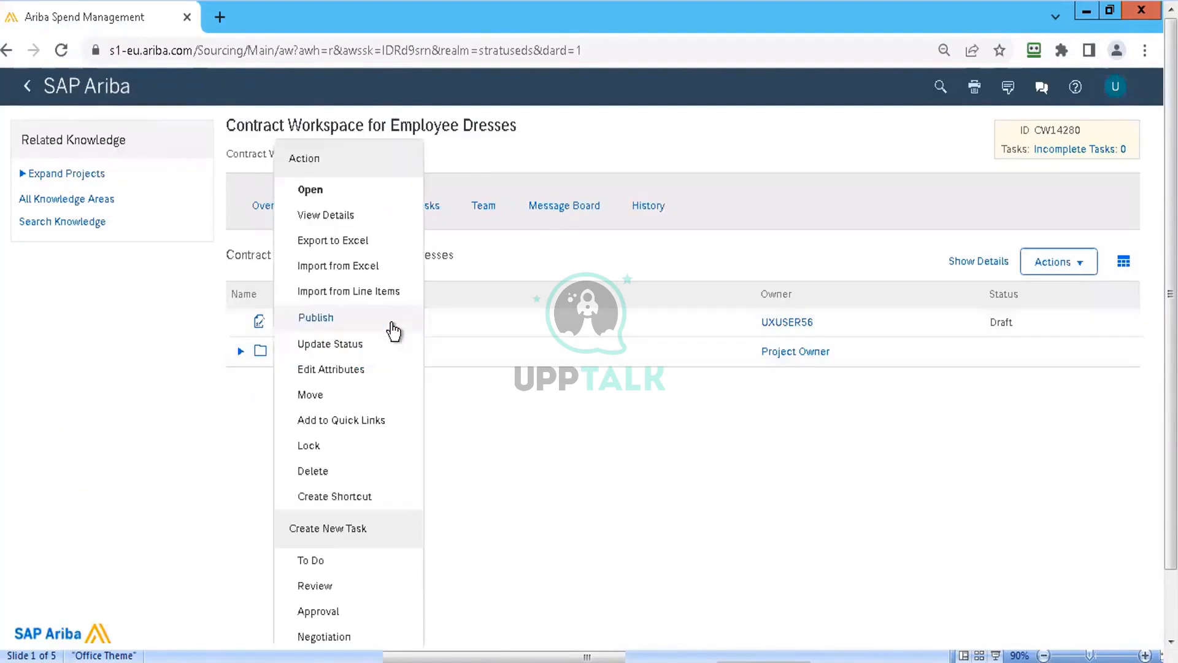
left_click(337, 319)
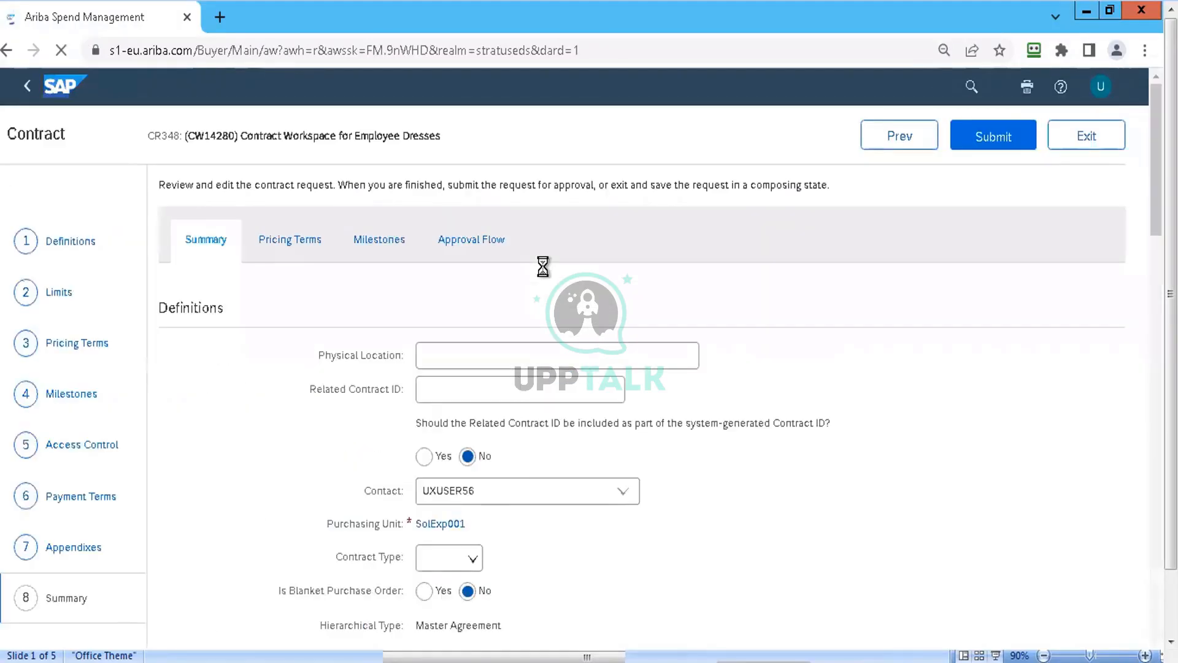
left_click(467, 243)
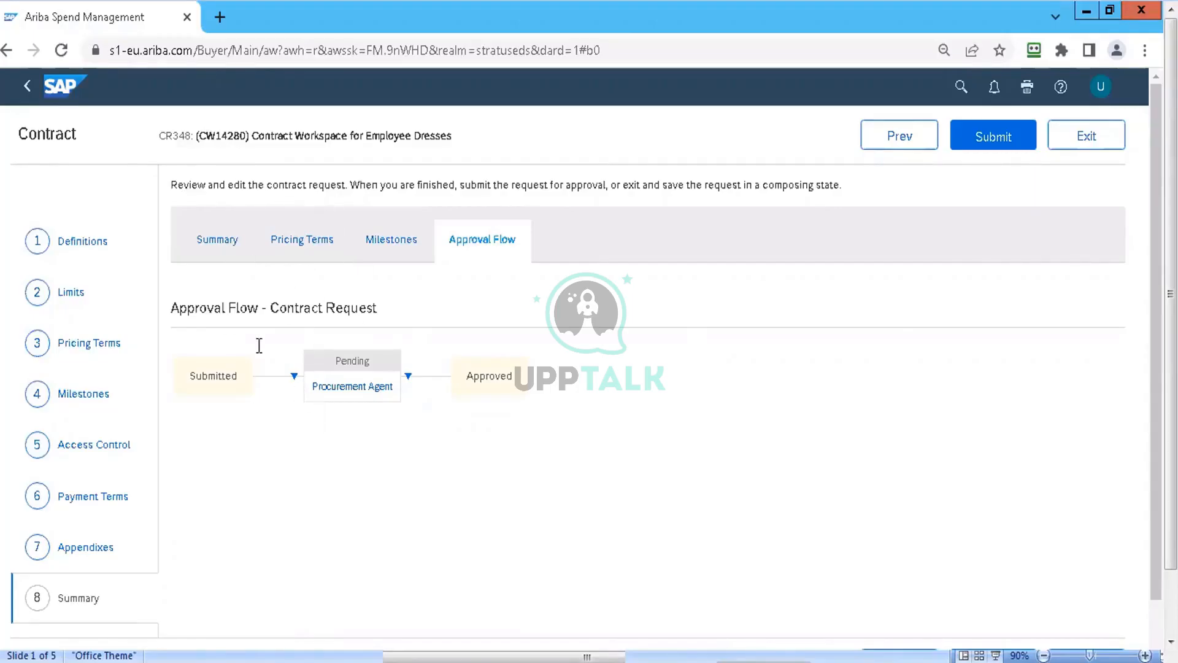
left_click(1002, 137)
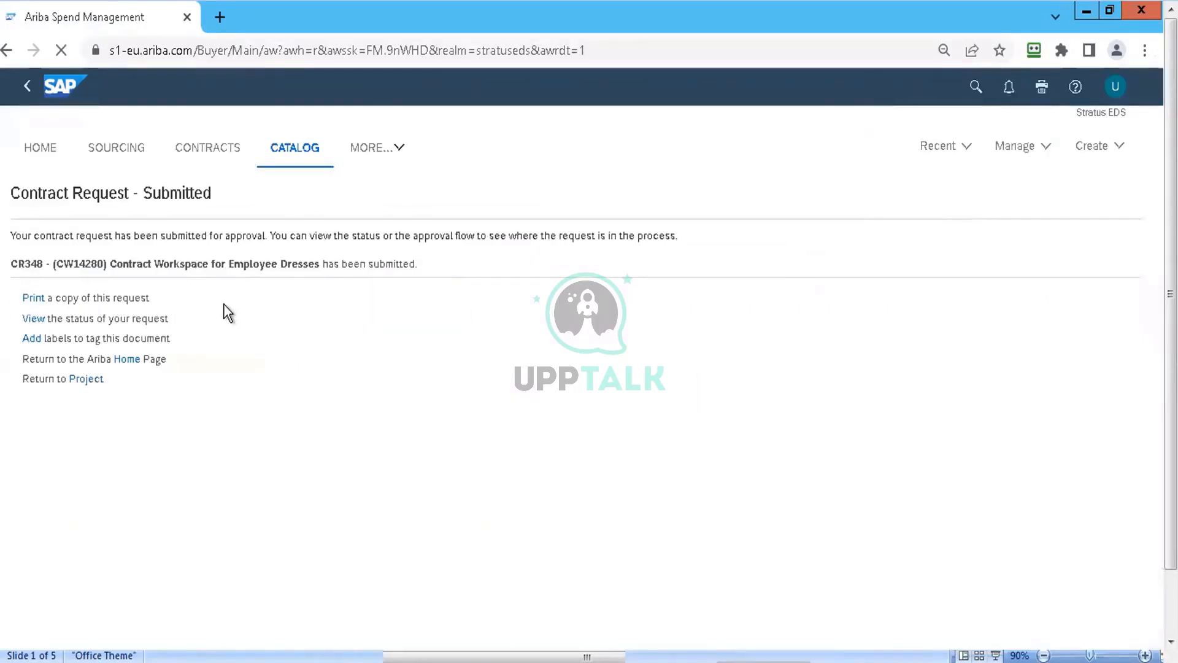
- View the submitted request's approval status, and examine the Untitled Contract Terms' status and available actions among the contract workspace documents
left_click(31, 319)
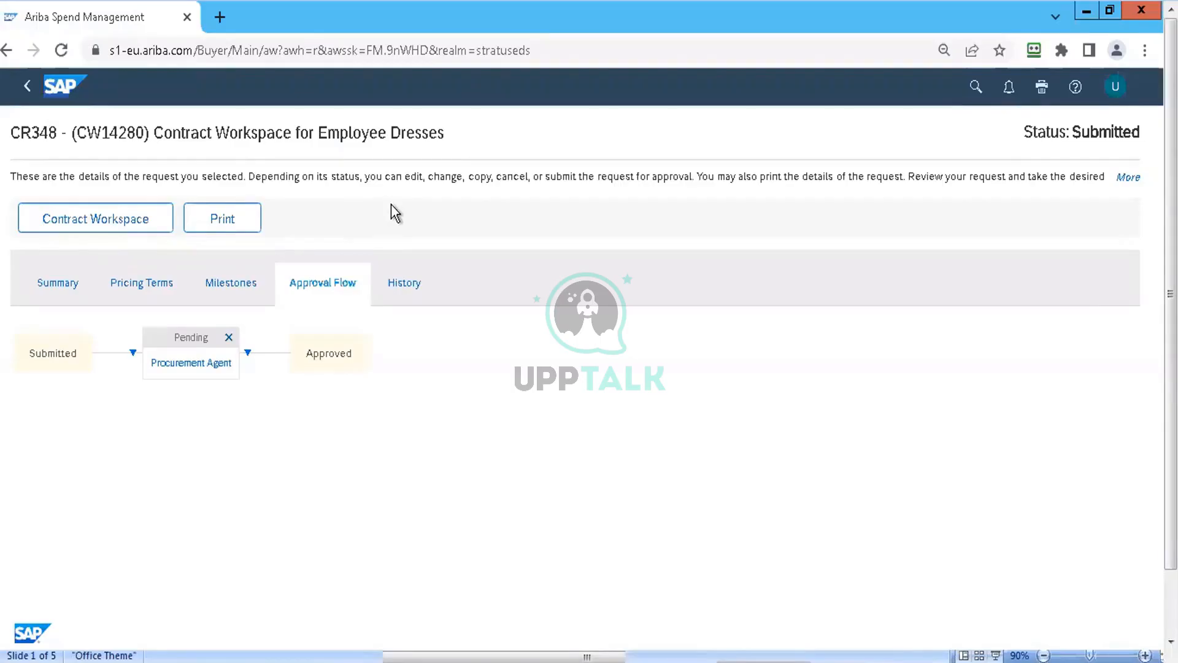
left_click(171, 222)
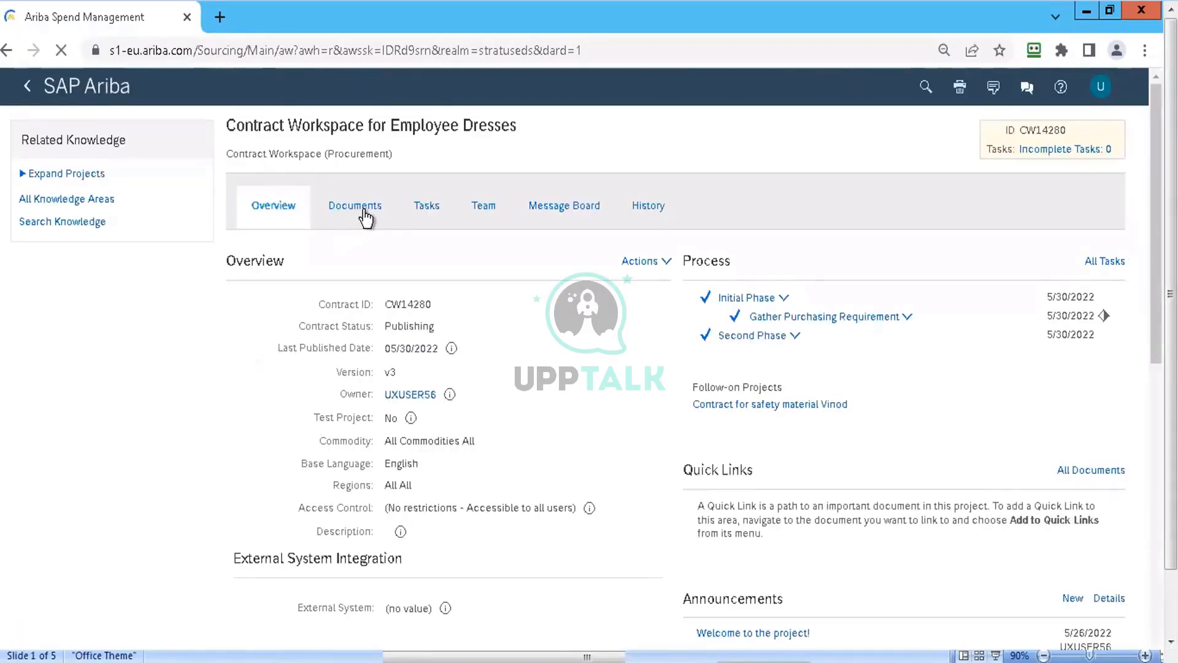
left_click(366, 217)
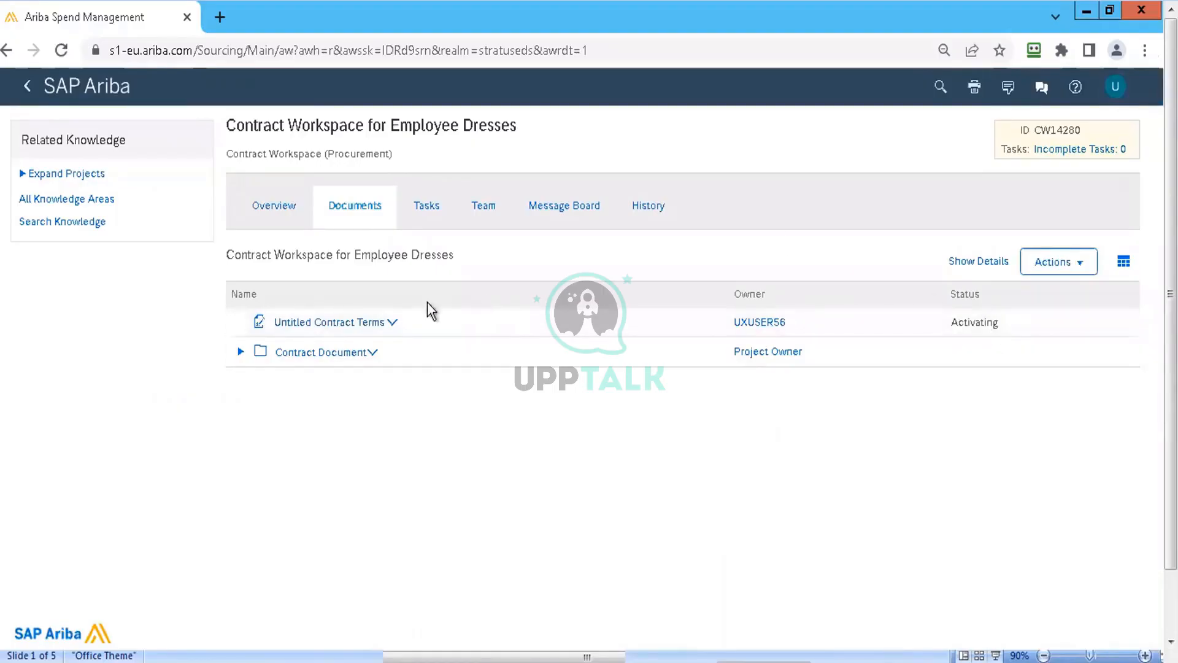
left_click(392, 323)
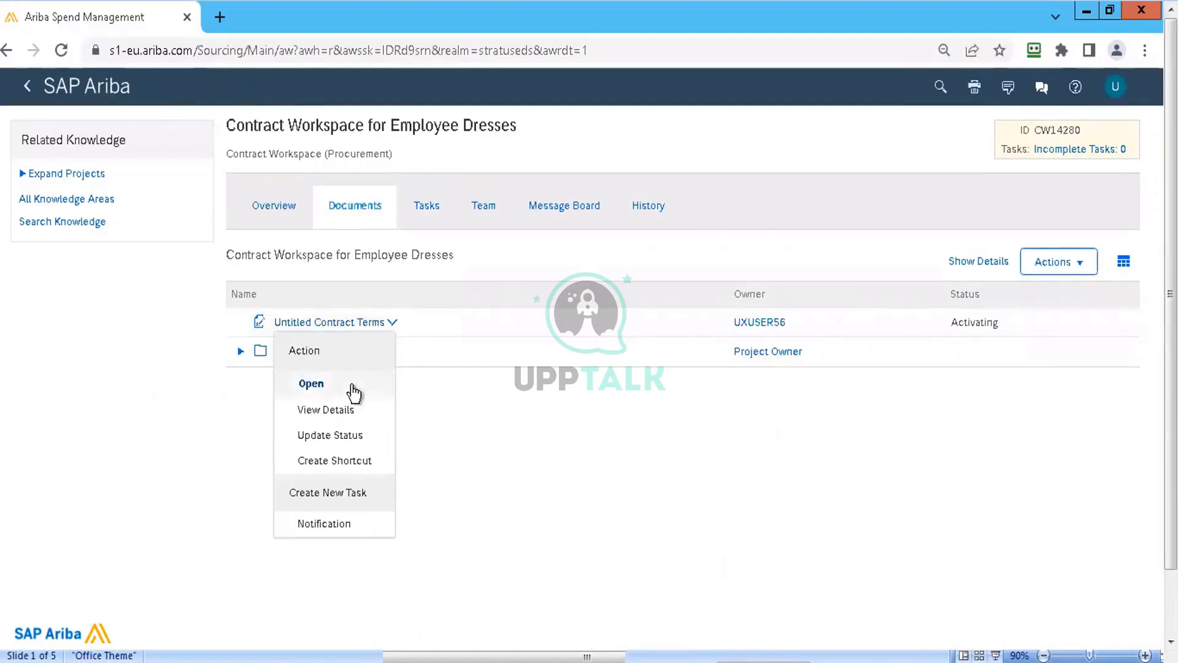
left_click(455, 416)
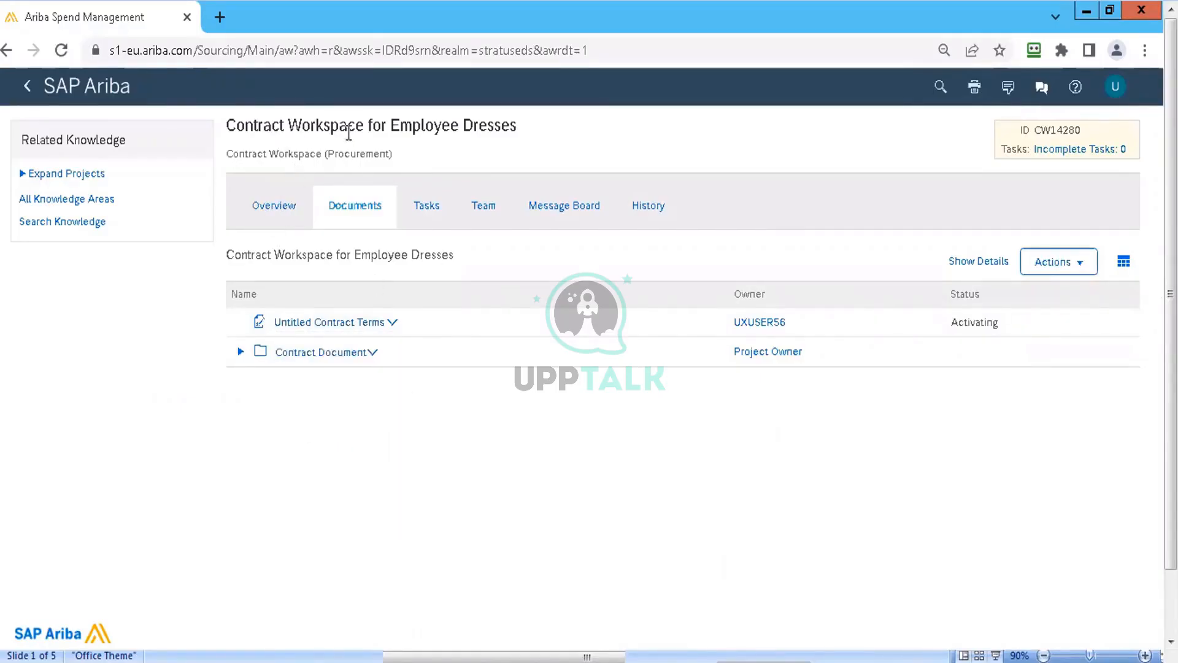
- Return to the contracts dashboard and open the full list of To Do items awaiting approval
left_click(74, 88)
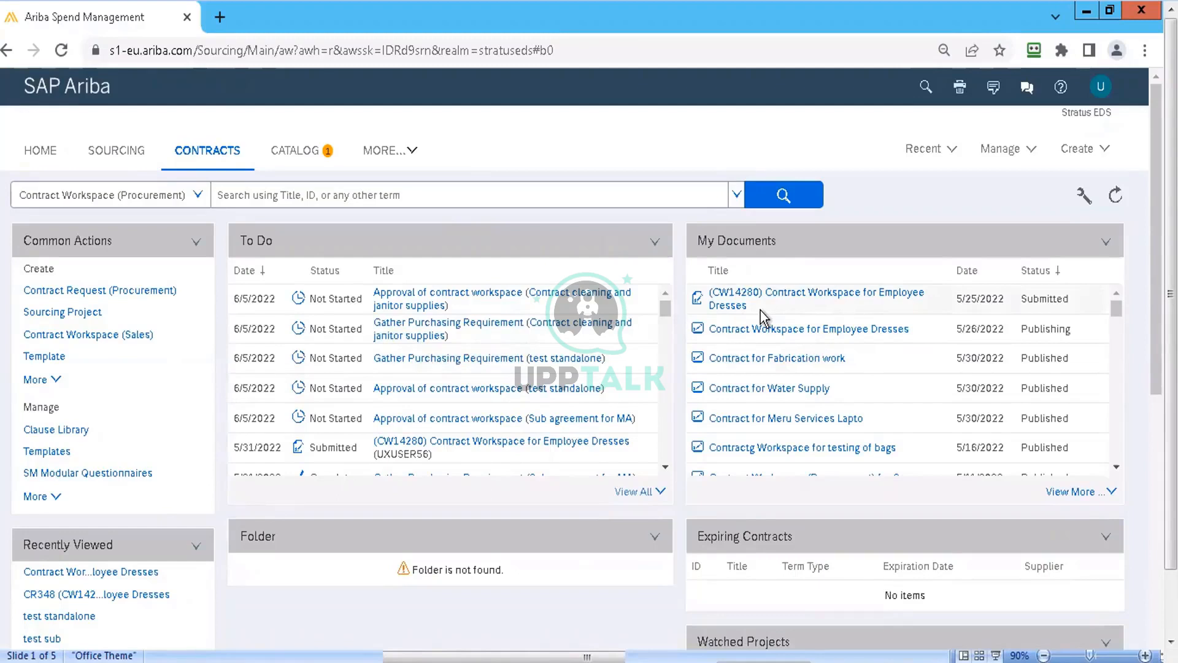
left_click(654, 492)
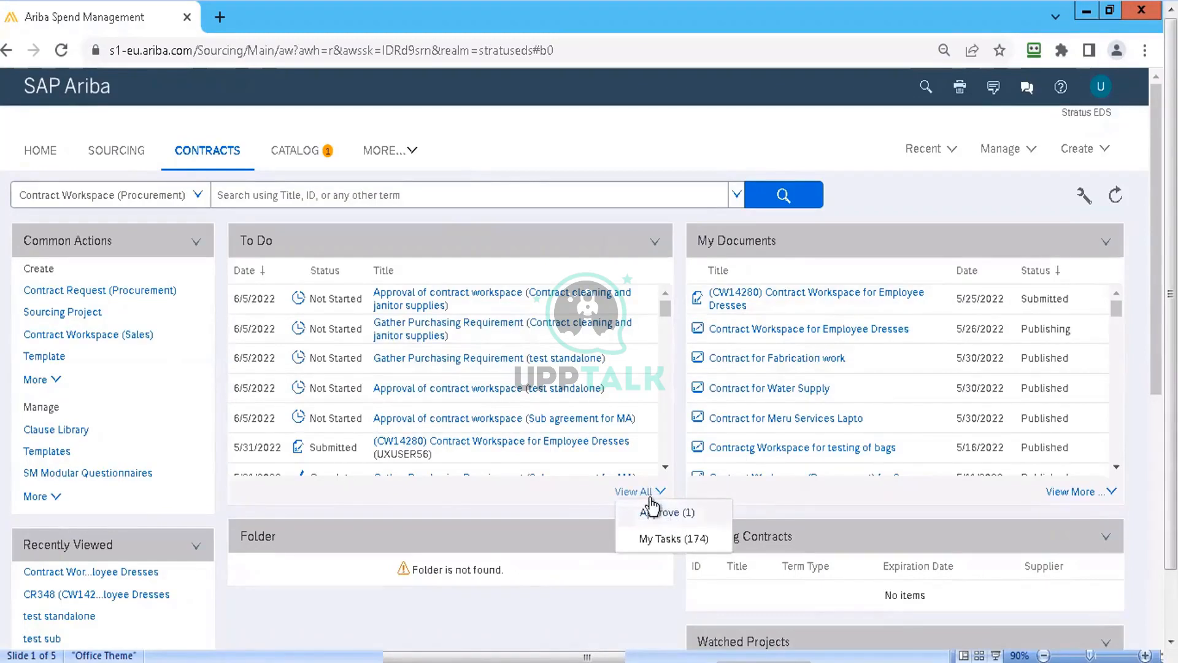
left_click(531, 531)
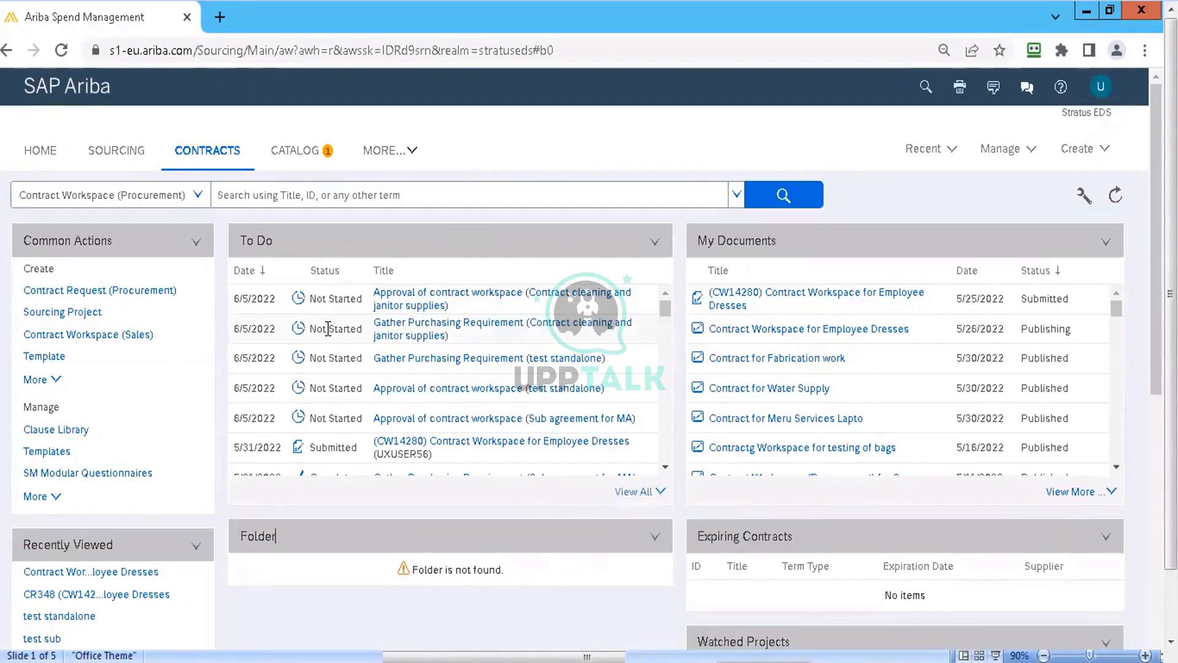
left_click(660, 493)
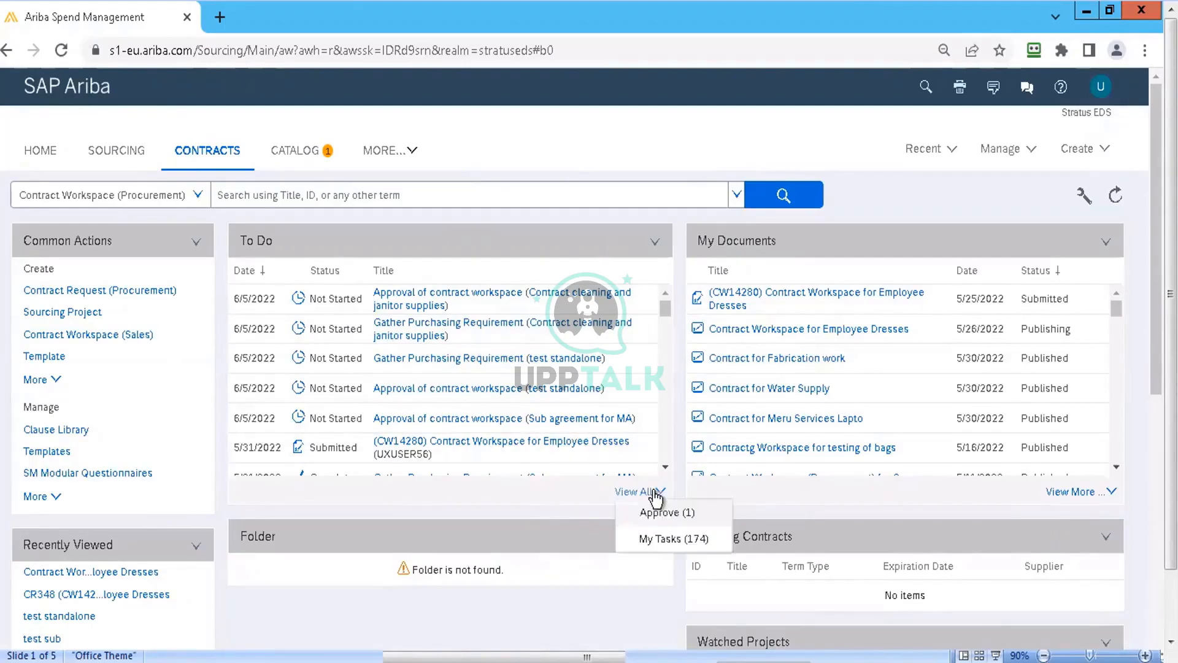
left_click(682, 514)
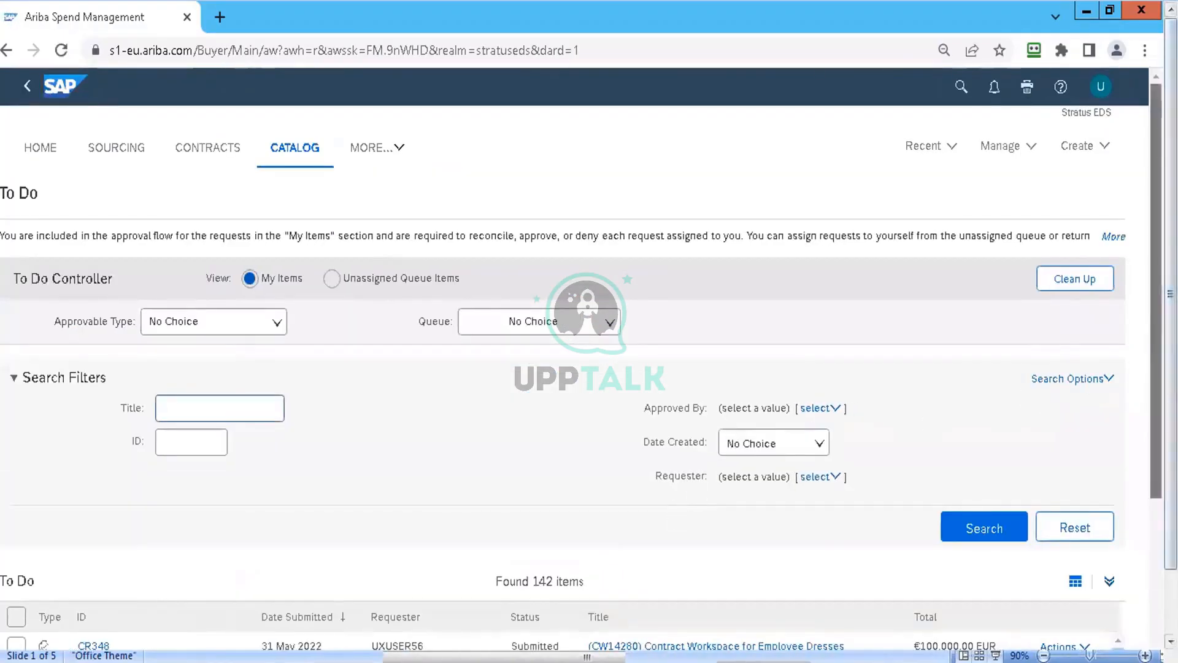
- Approve contract request CR348 from the To Do list with the comment "ok"
scroll(576, 418, "down", 4)
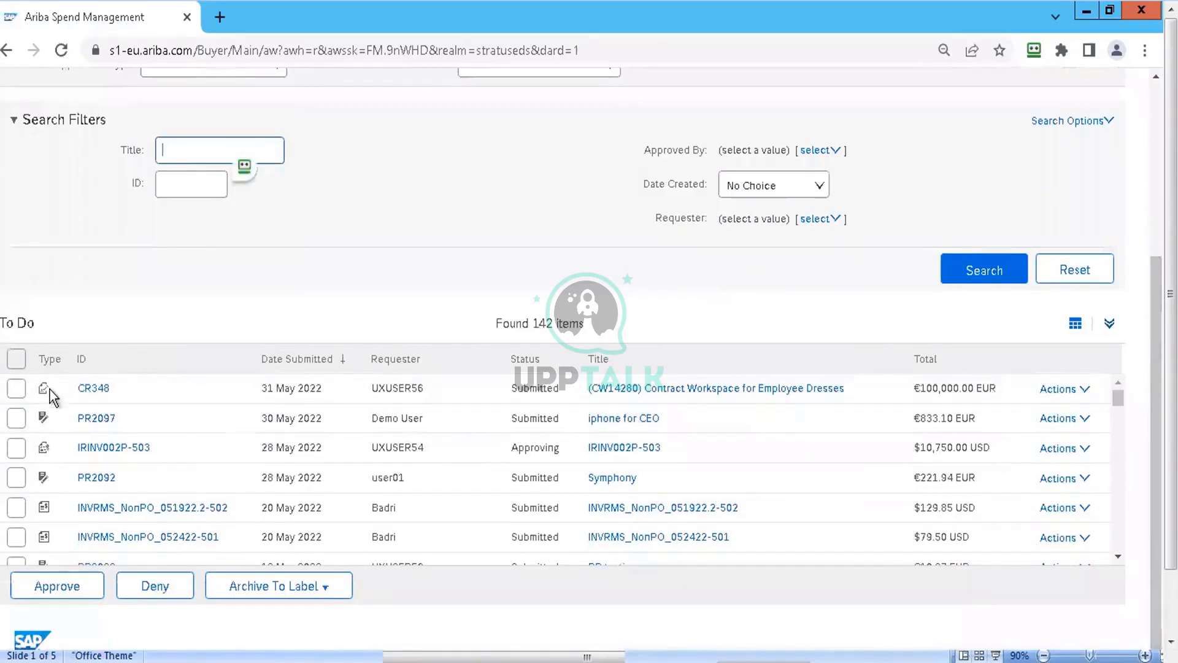
left_click(17, 389)
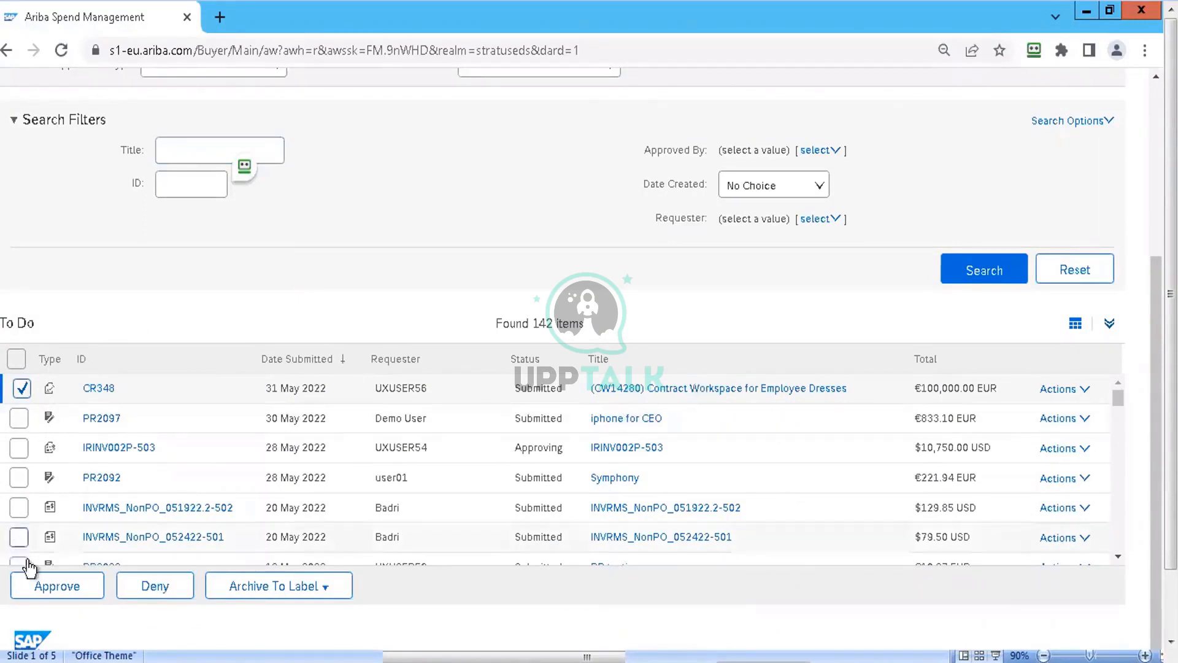
left_click(55, 588)
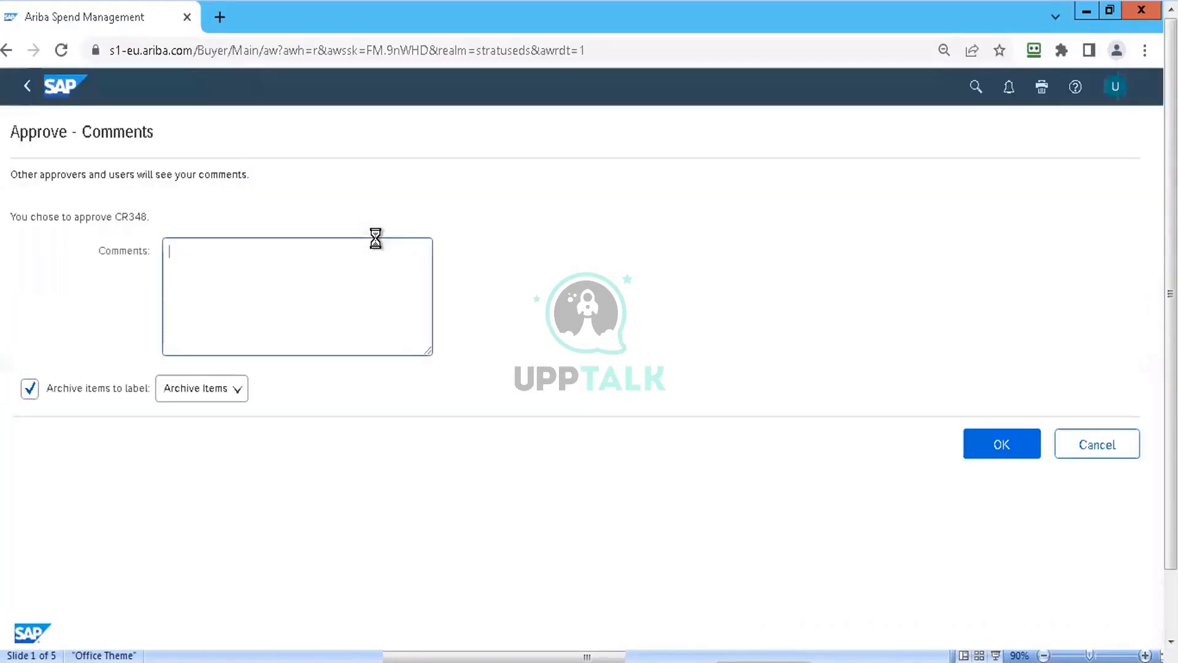
type("ok")
left_click(1013, 444)
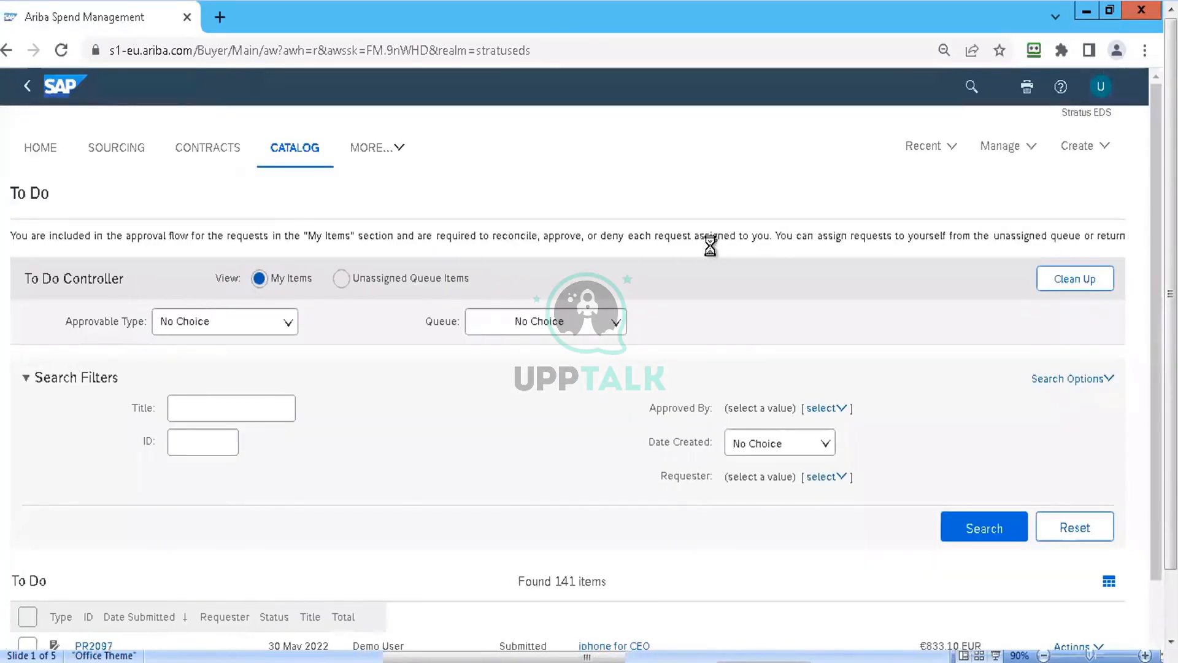
- Return to the contracts dashboard, reopen the Contract Workspace for Employee Dresses and open its Untitled Contract Terms document
left_click(201, 145)
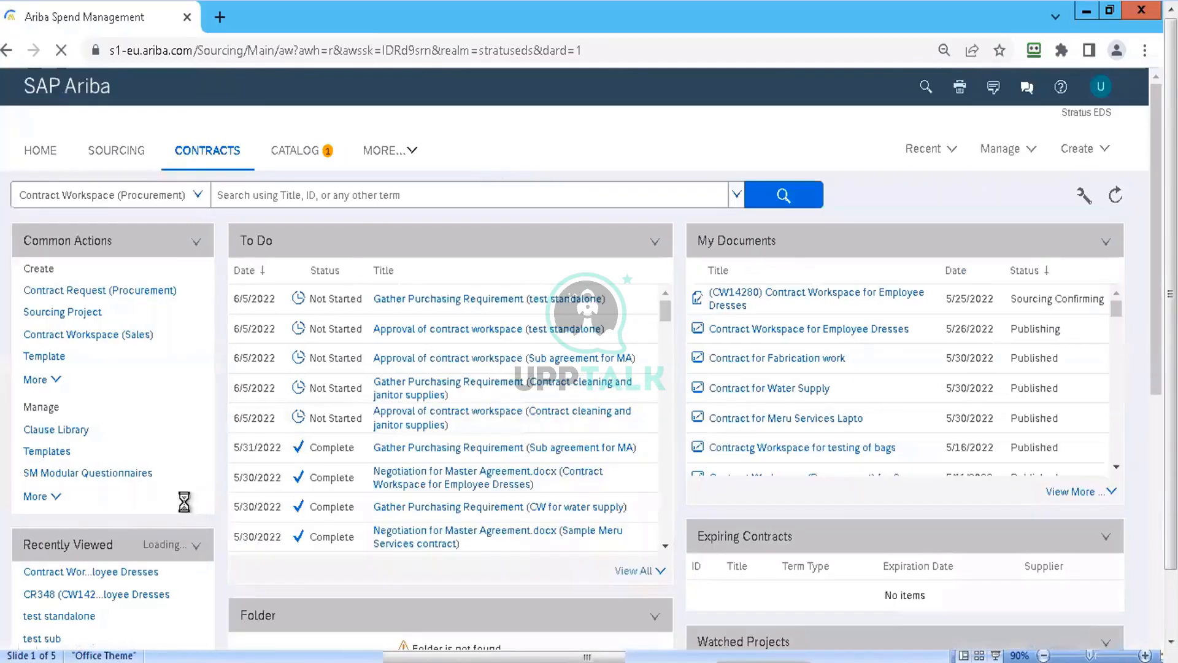
left_click(108, 574)
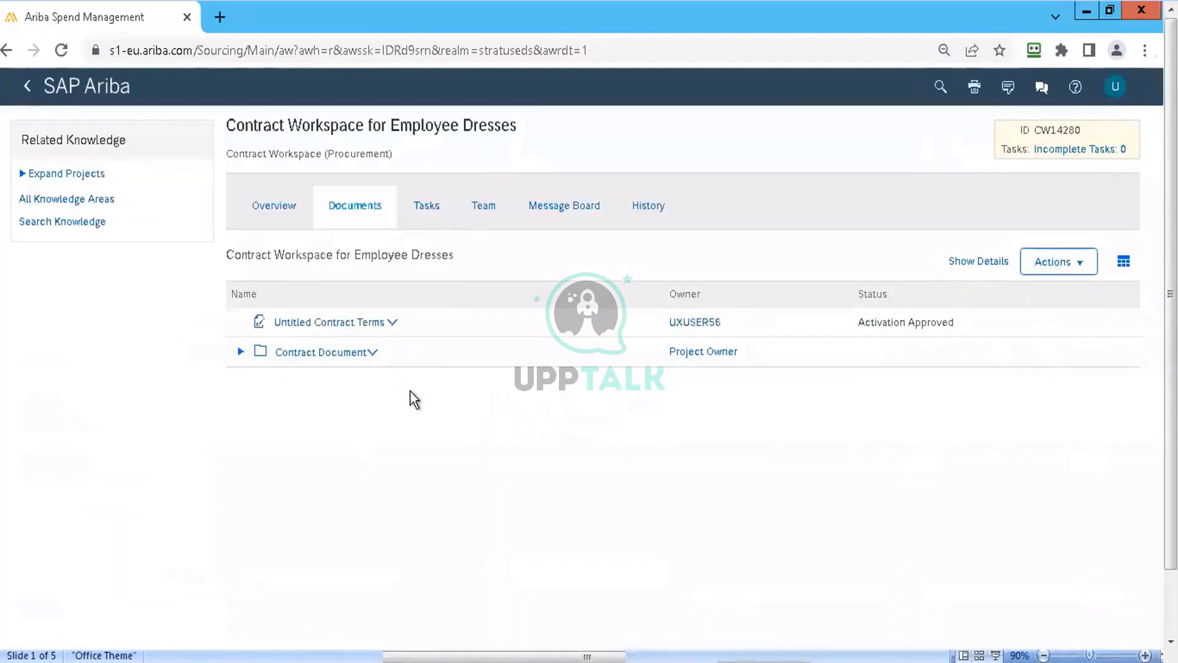
left_click(393, 323)
left_click(325, 383)
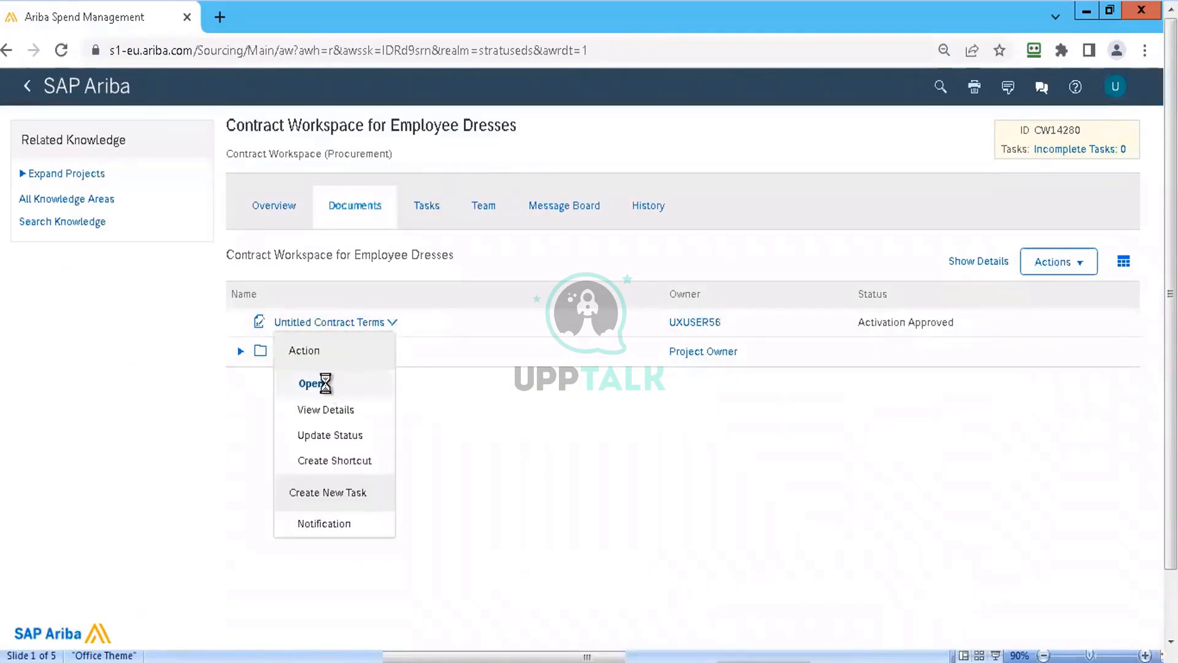
left_click(540, 220)
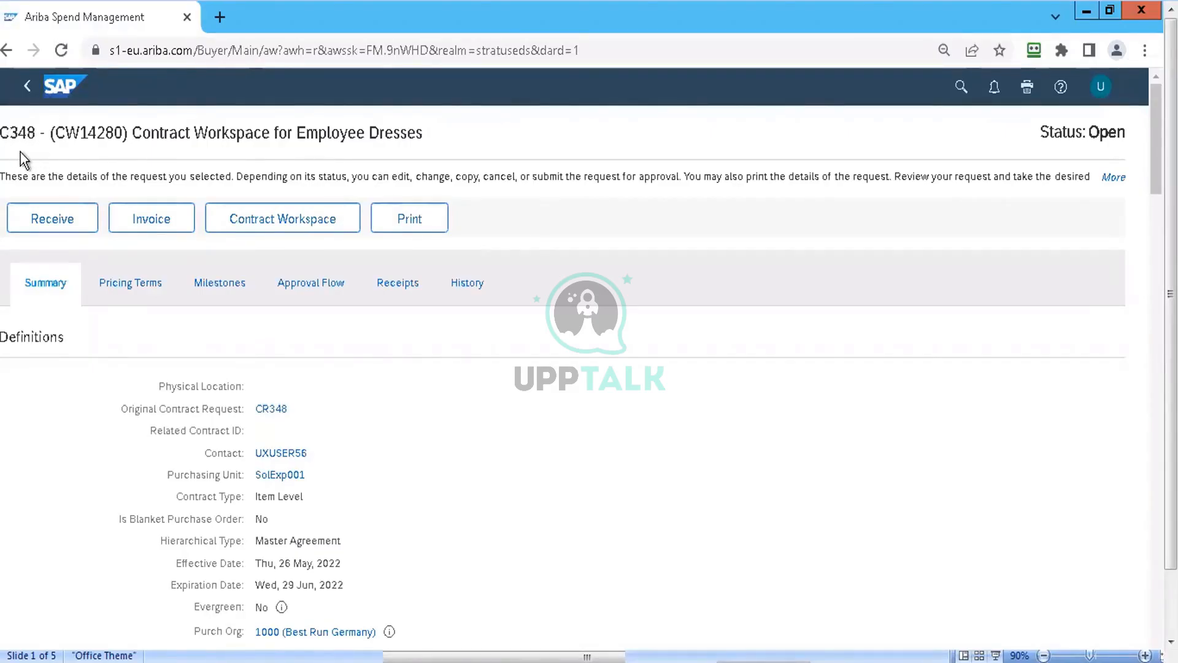
- Open the original contract request CR348 and review its definitions, minimum commitment and maximum limit
left_click(270, 409)
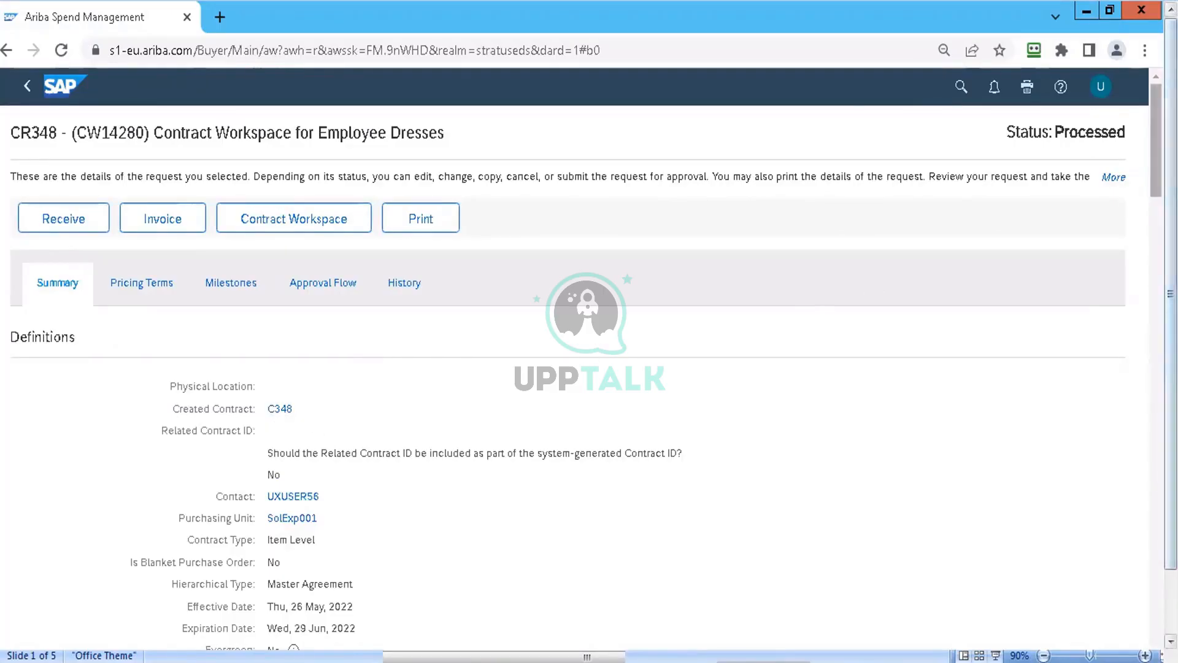
scroll(868, 281, "down", 3)
scroll(589, 356, "down", 1)
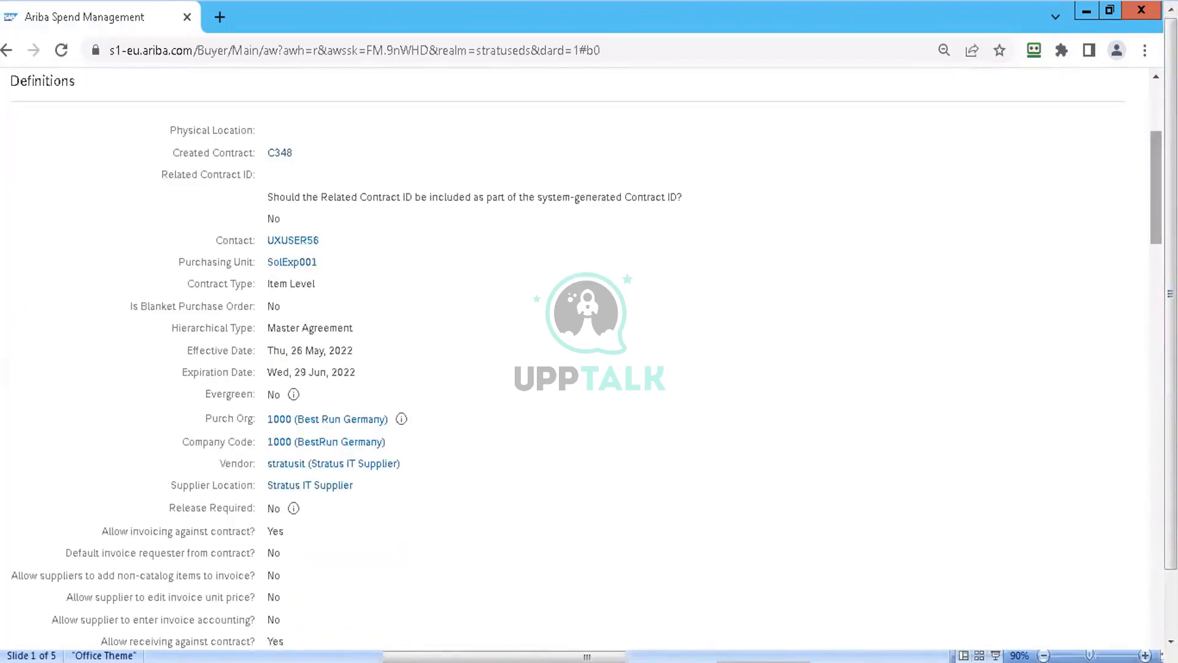
scroll(589, 356, "down", 1)
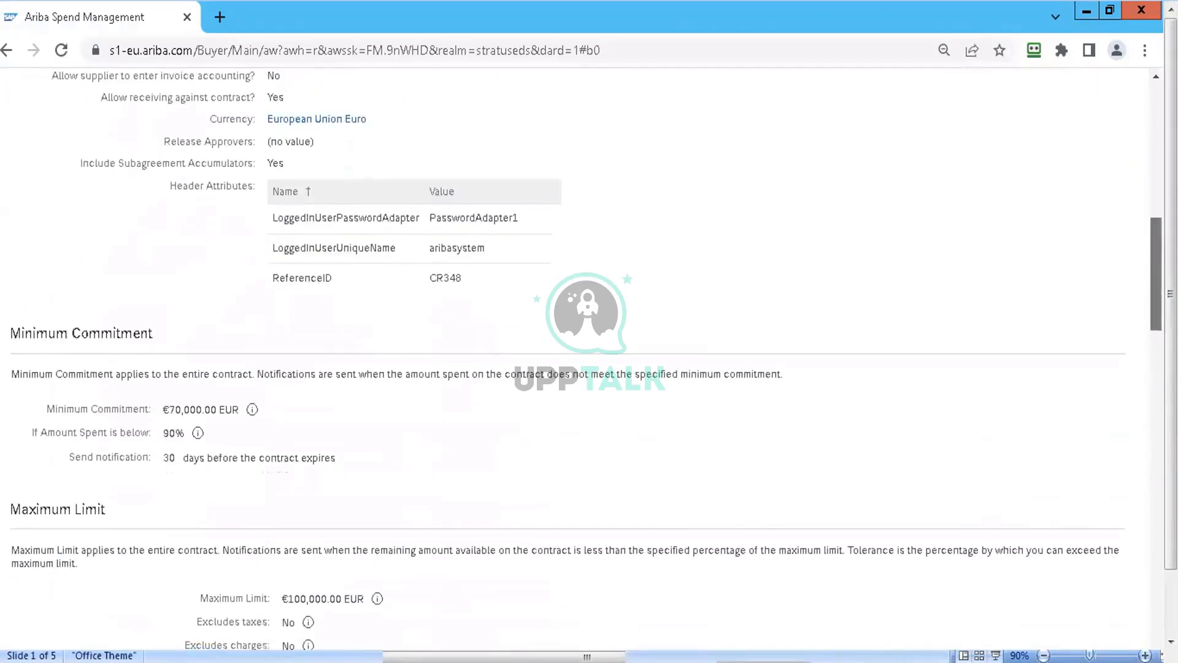
scroll(569, 359, "up", 5)
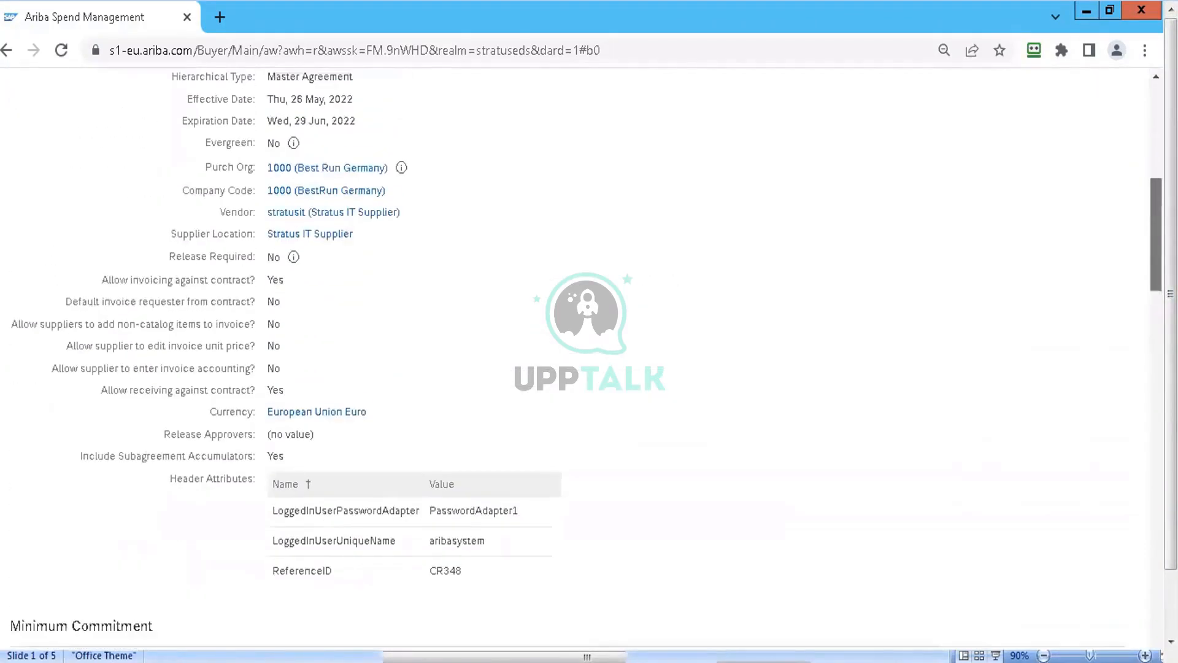
scroll(587, 350, "down", 10)
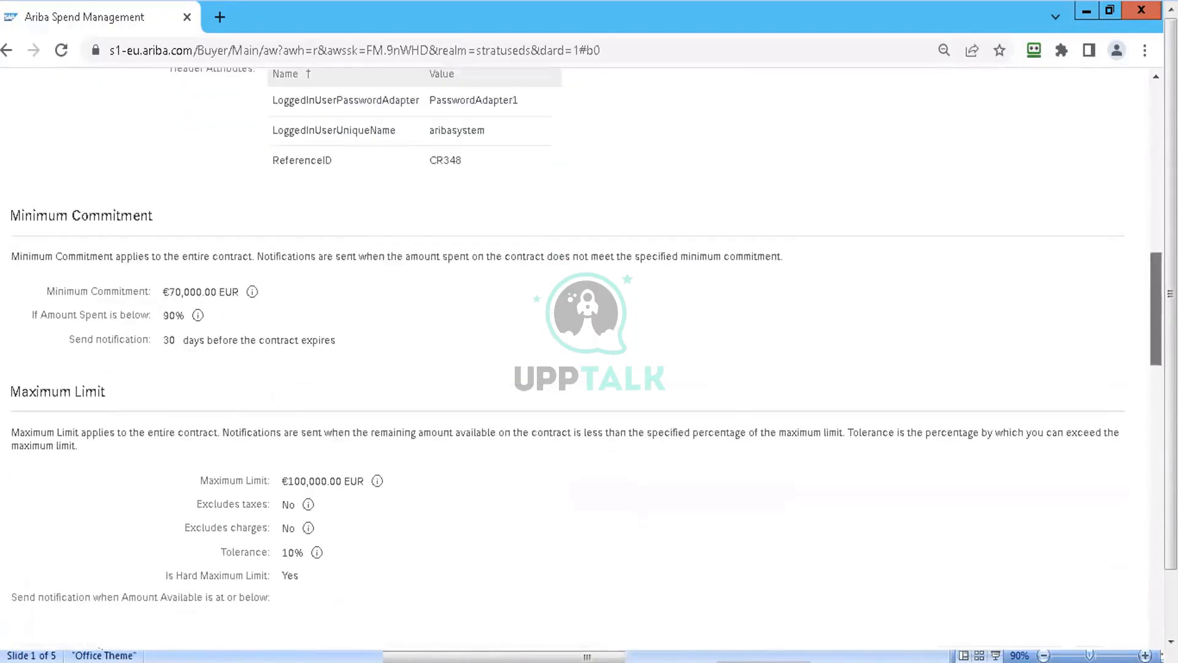
left_click_drag(1156, 313, 1147, 62)
left_click(1145, 60)
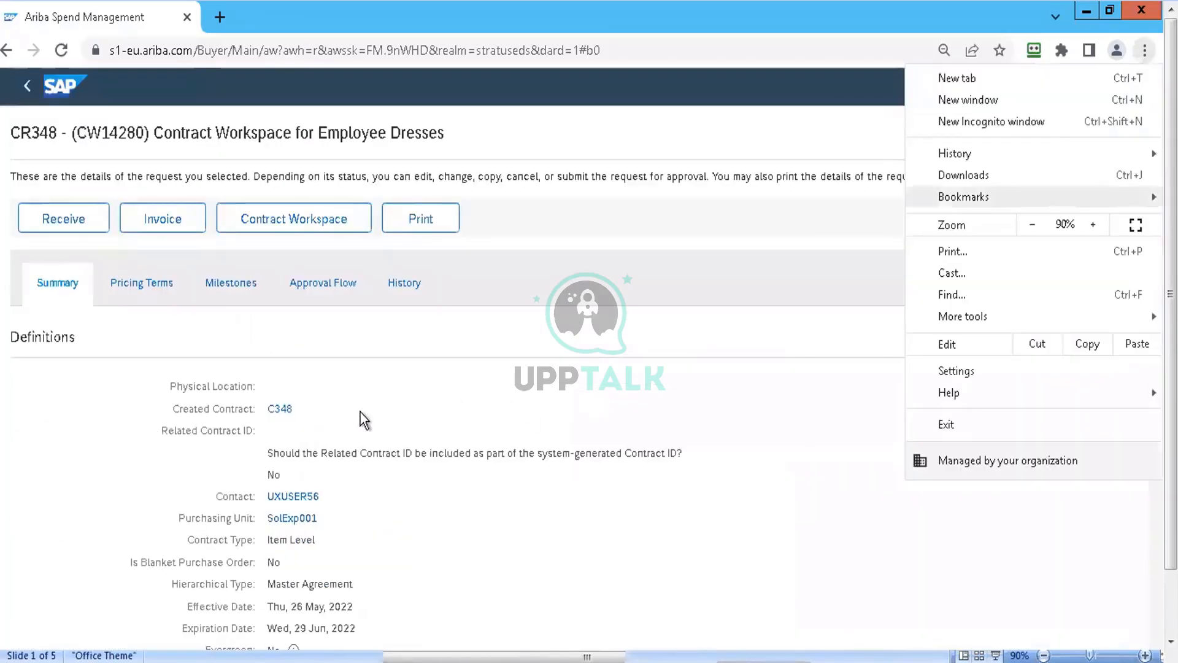
- Open the created contract C348 from the request and review its status and summary definitions
left_click(285, 413)
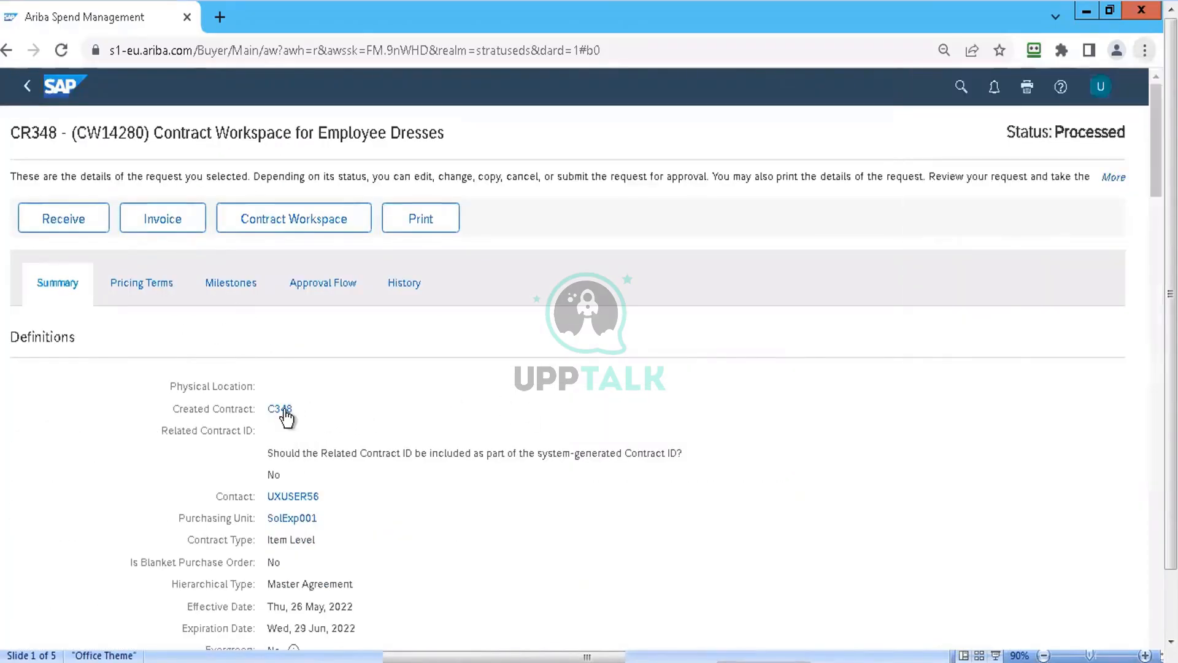
left_click(285, 412)
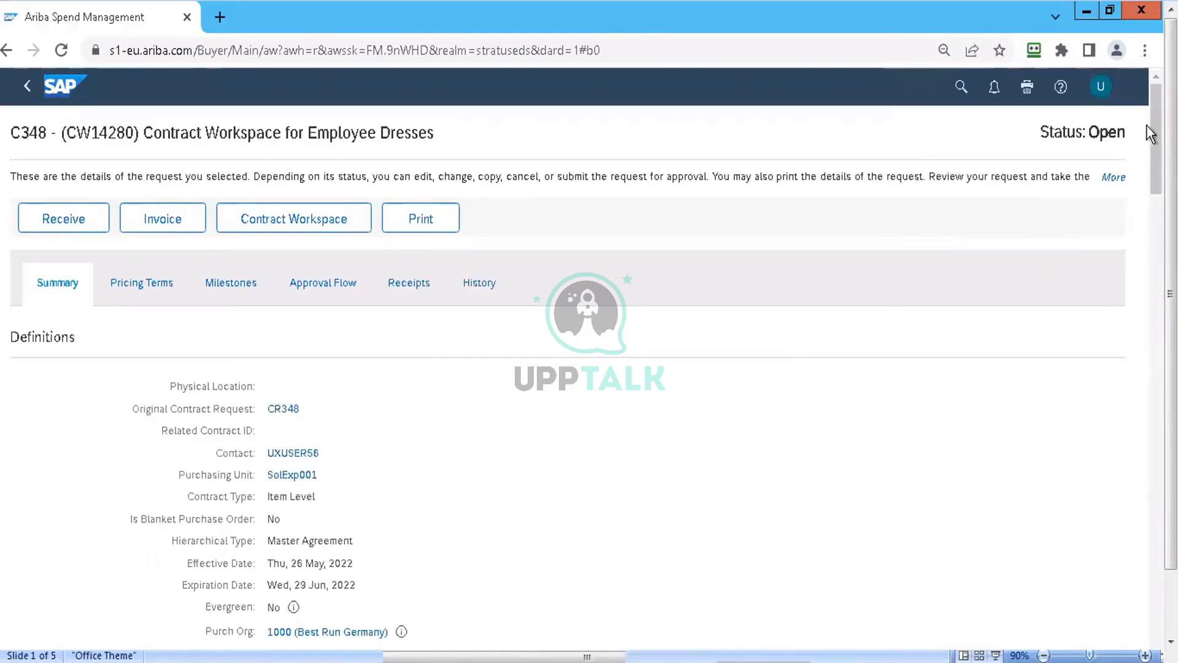
scroll(1154, 135, "down", 4)
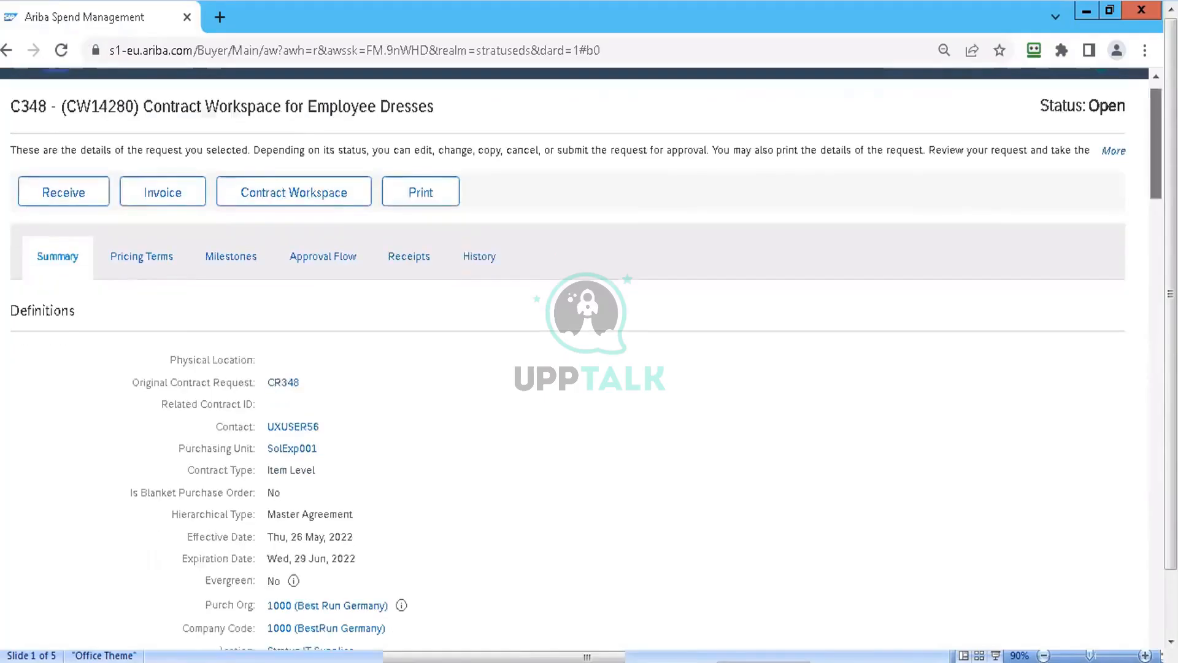
scroll(1156, 184, "down", 8)
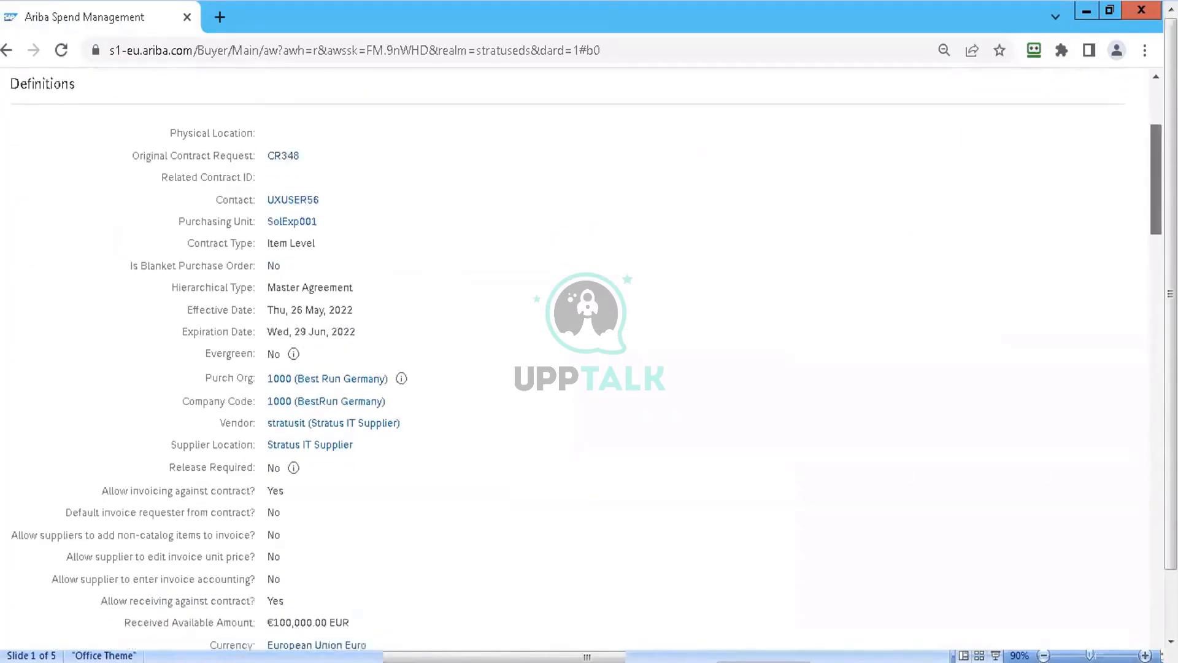
scroll(1156, 245, "up", 2)
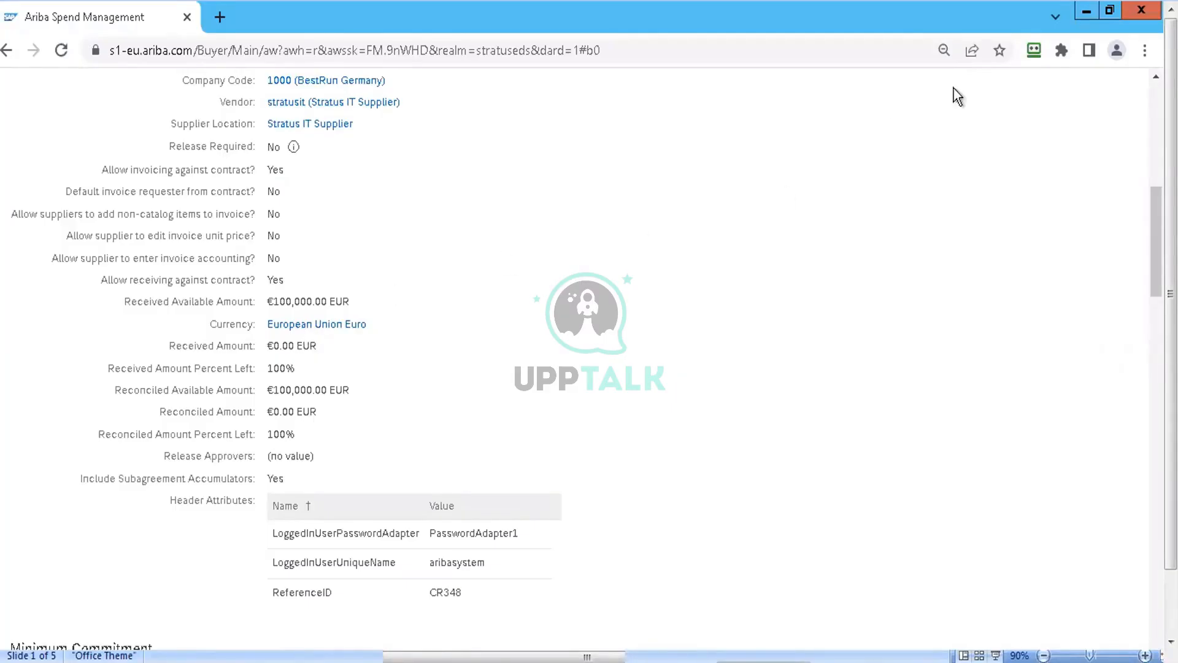
scroll(575, 358, "up", 7)
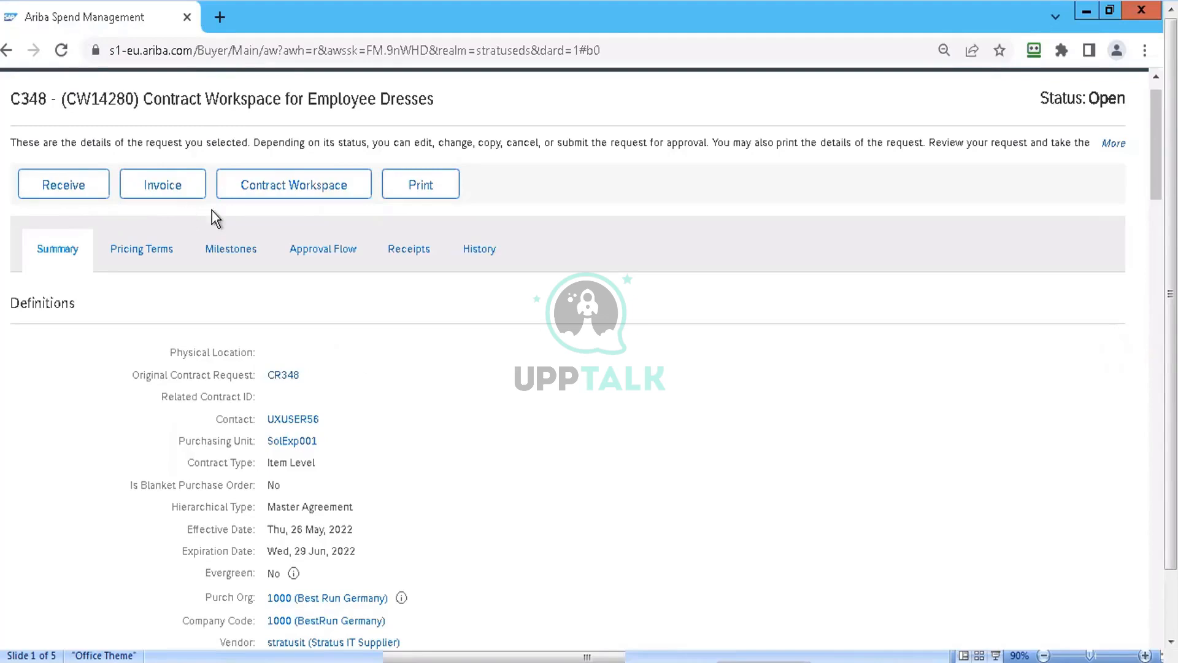
- Switch to the PowerPoint presentation and view the downstream topics on the SAP Ariba overview slide
key("alt+Tab")
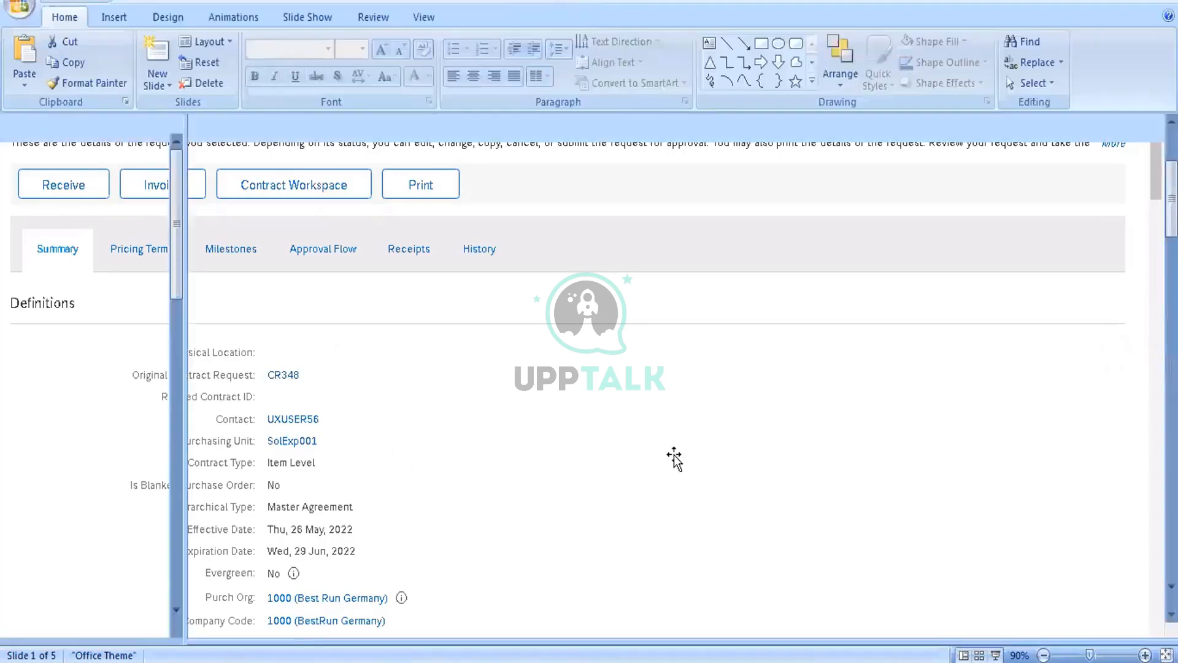
left_click(781, 337)
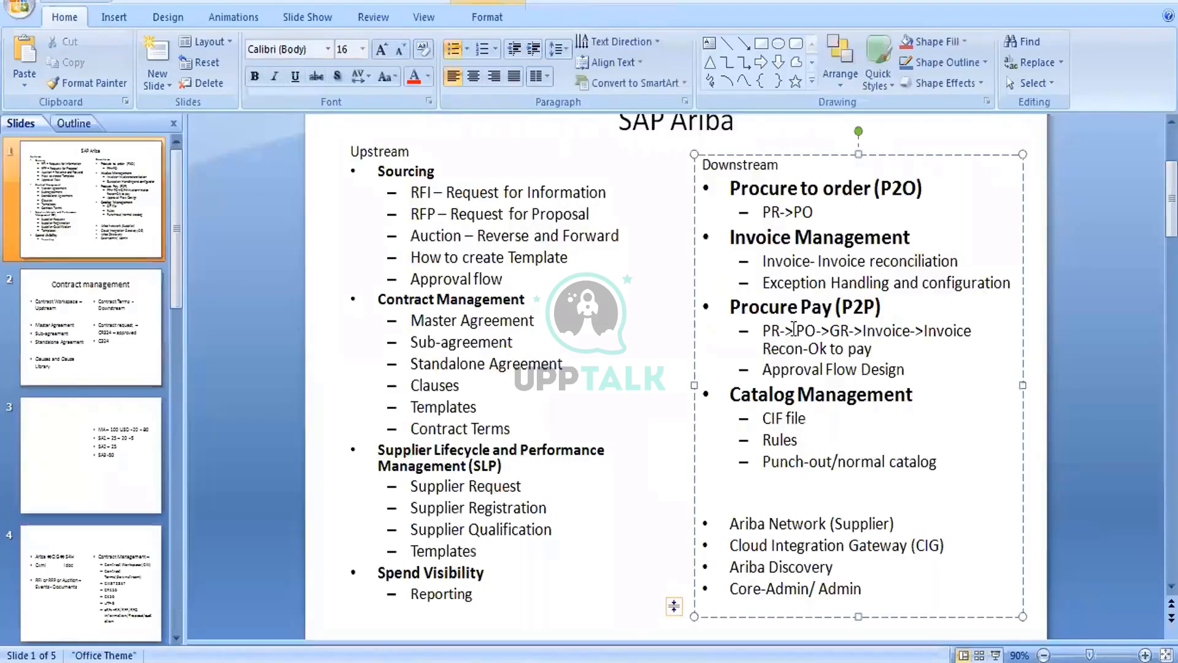
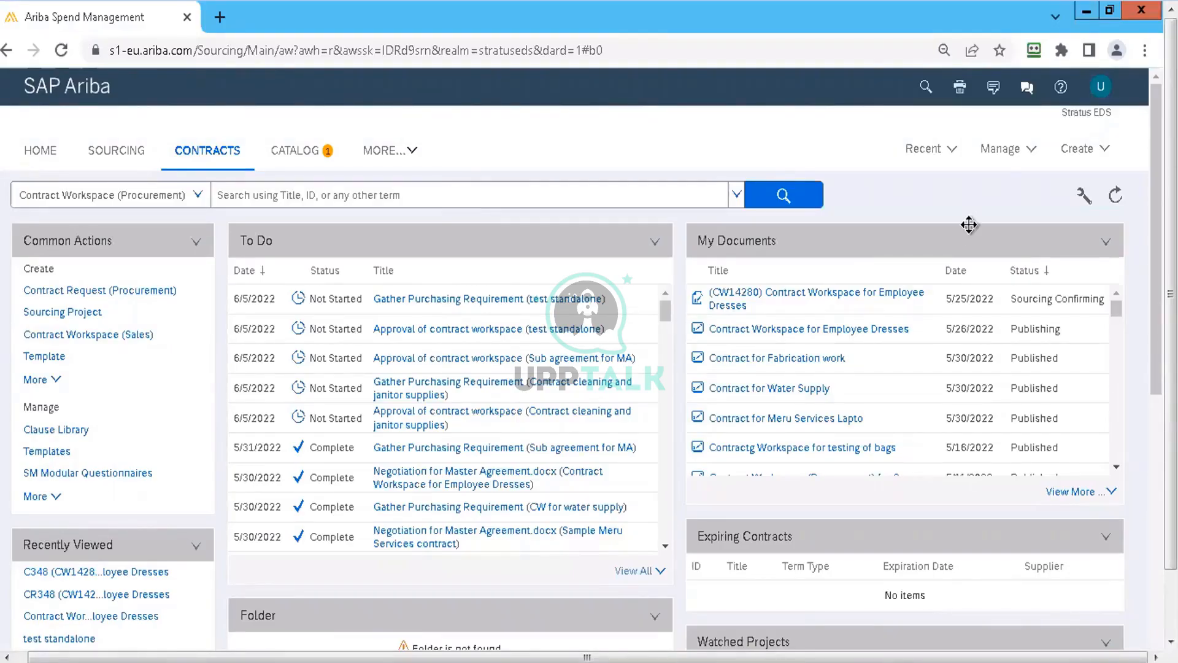
- Open Prepackaged Reports from the full list of management areas and look through all its report folders
left_click(1030, 152)
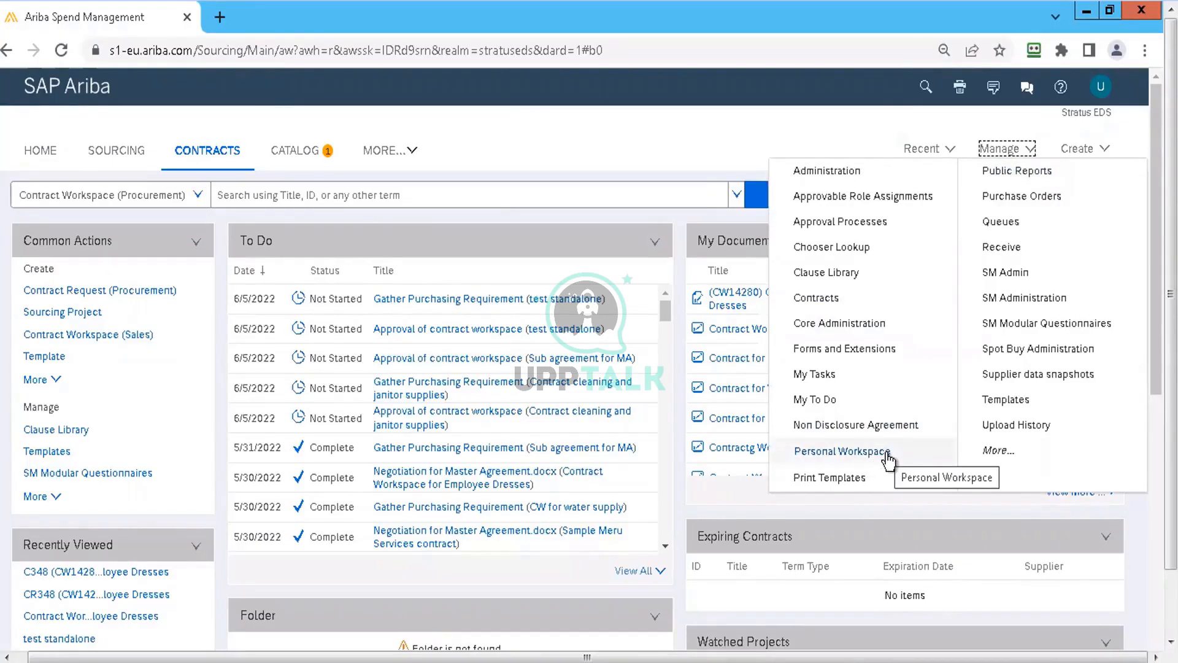
left_click(988, 450)
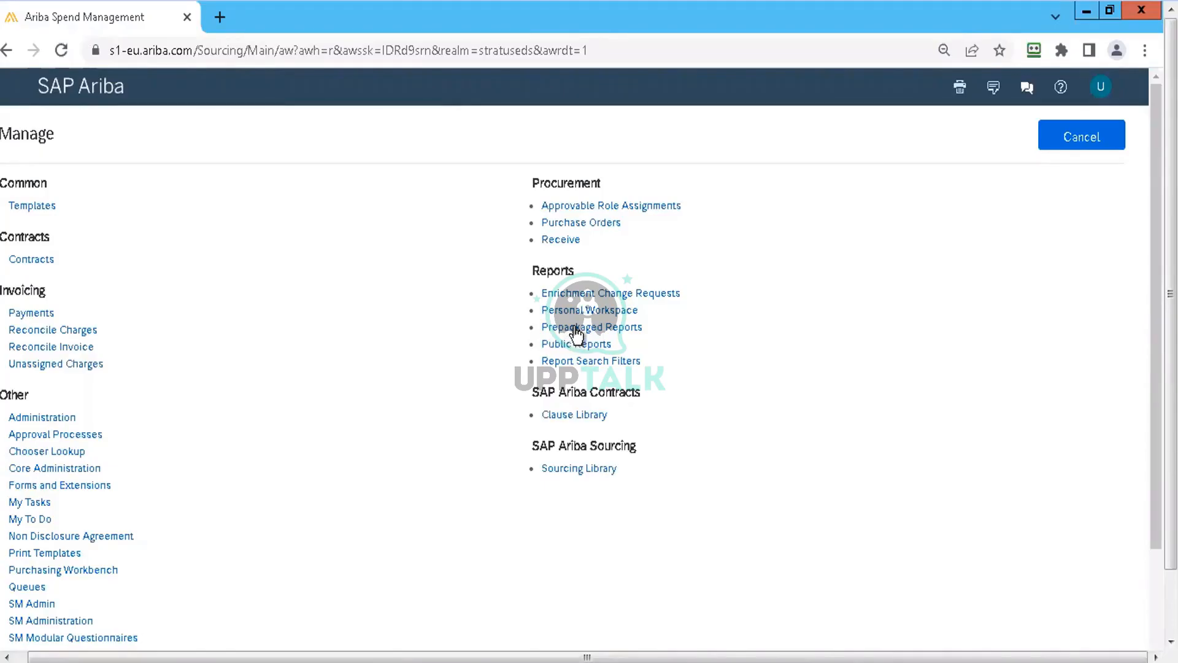
left_click(575, 328)
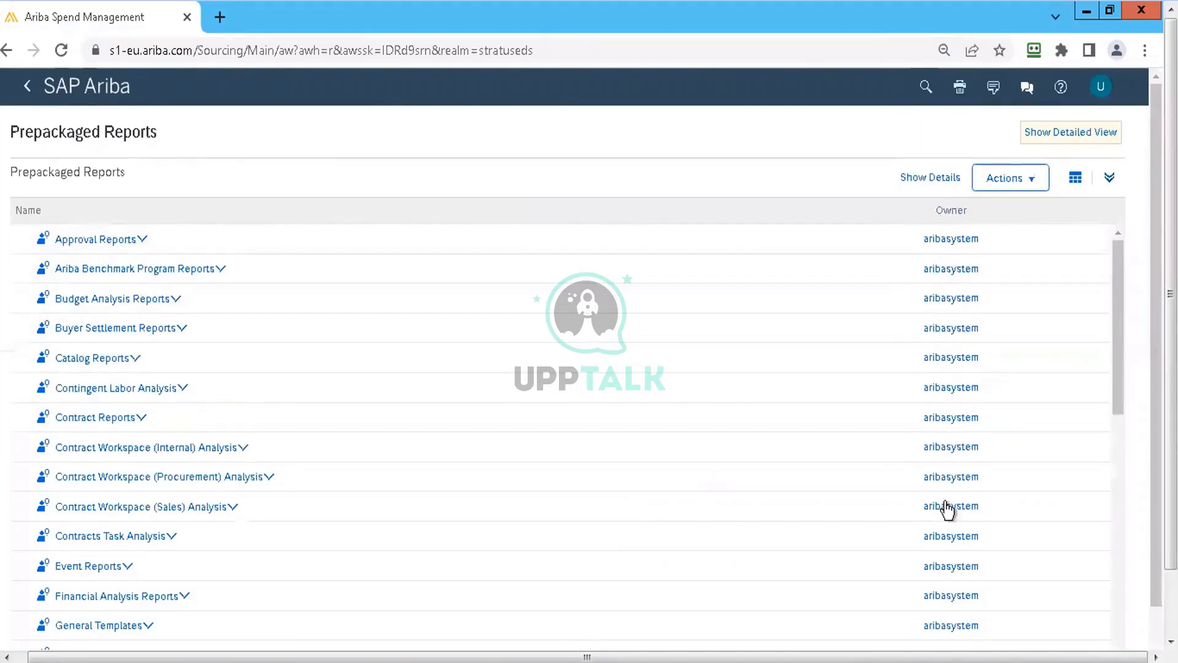
left_click(1110, 179)
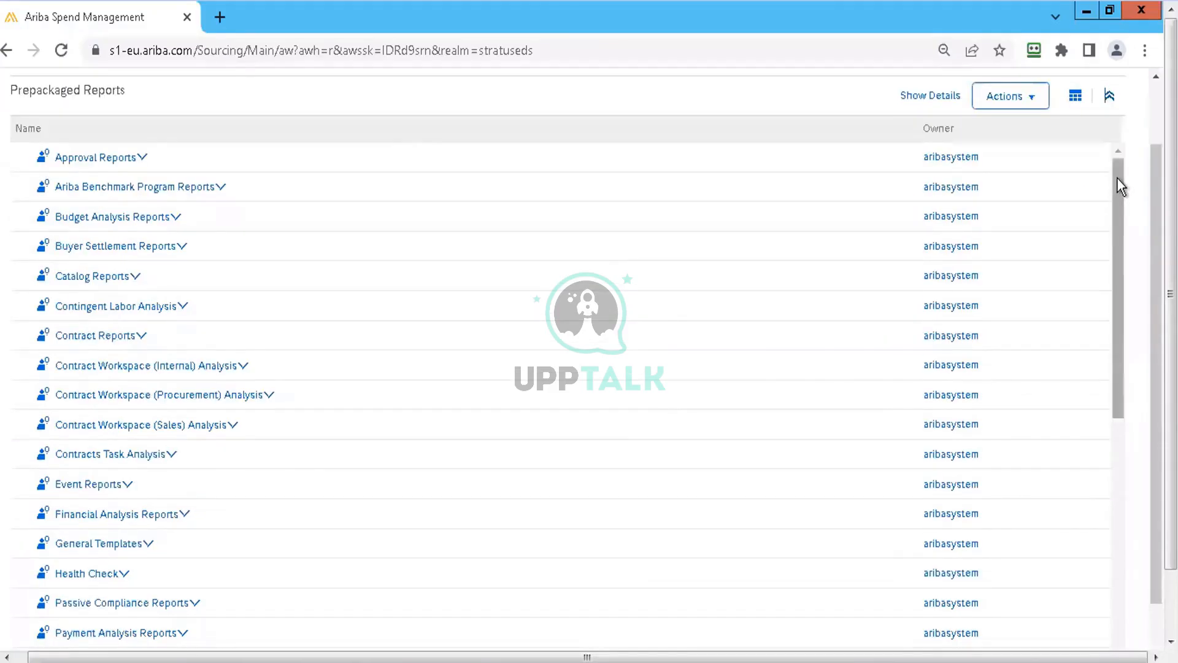
scroll(1116, 288, "down", 1)
left_click_drag(1114, 304, 1112, 600)
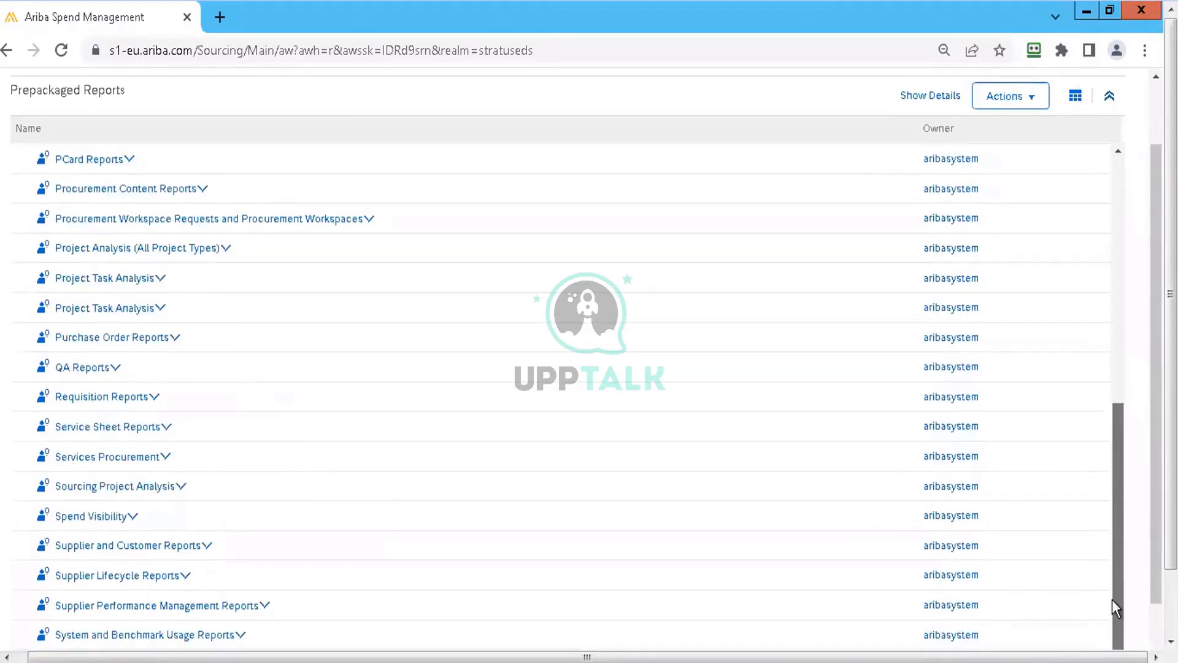
left_click_drag(1115, 406, 1114, 225)
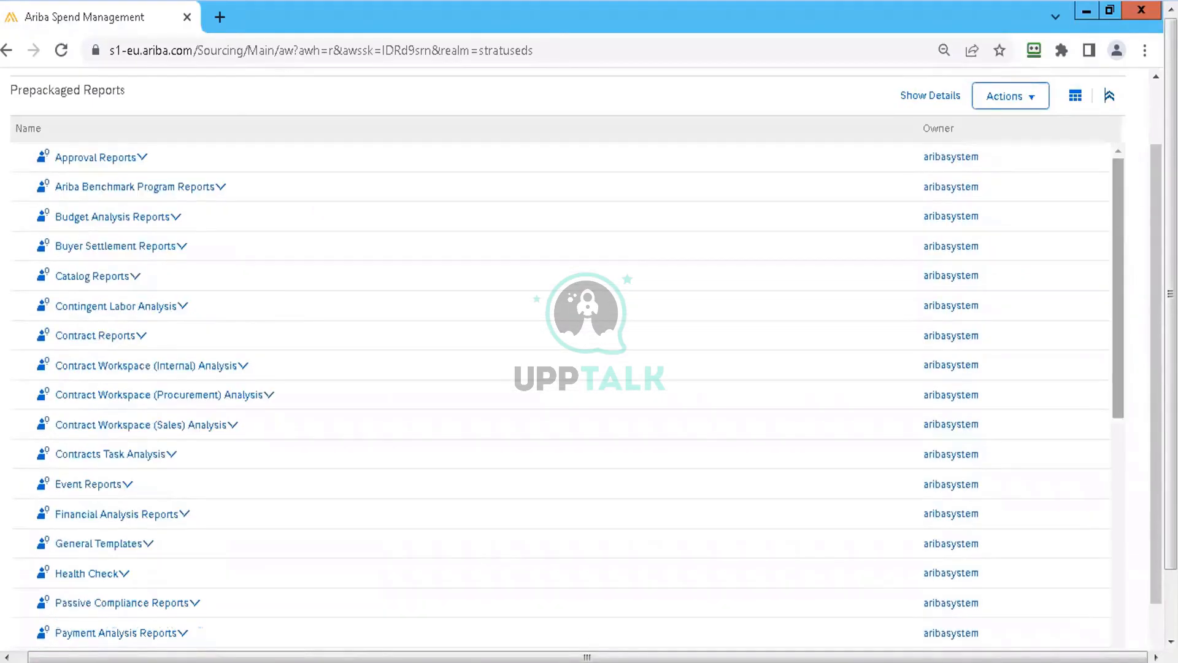
left_click(1110, 96)
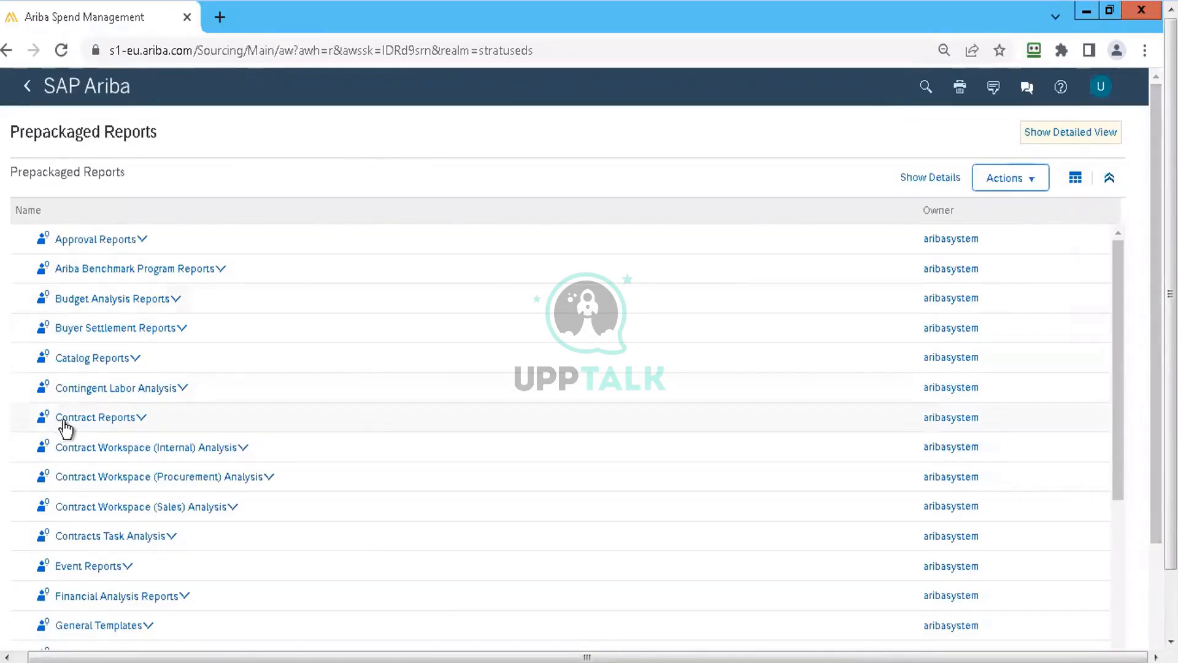
- Open the Contract By Amount Left report from the Contract Reports folder
left_click(142, 418)
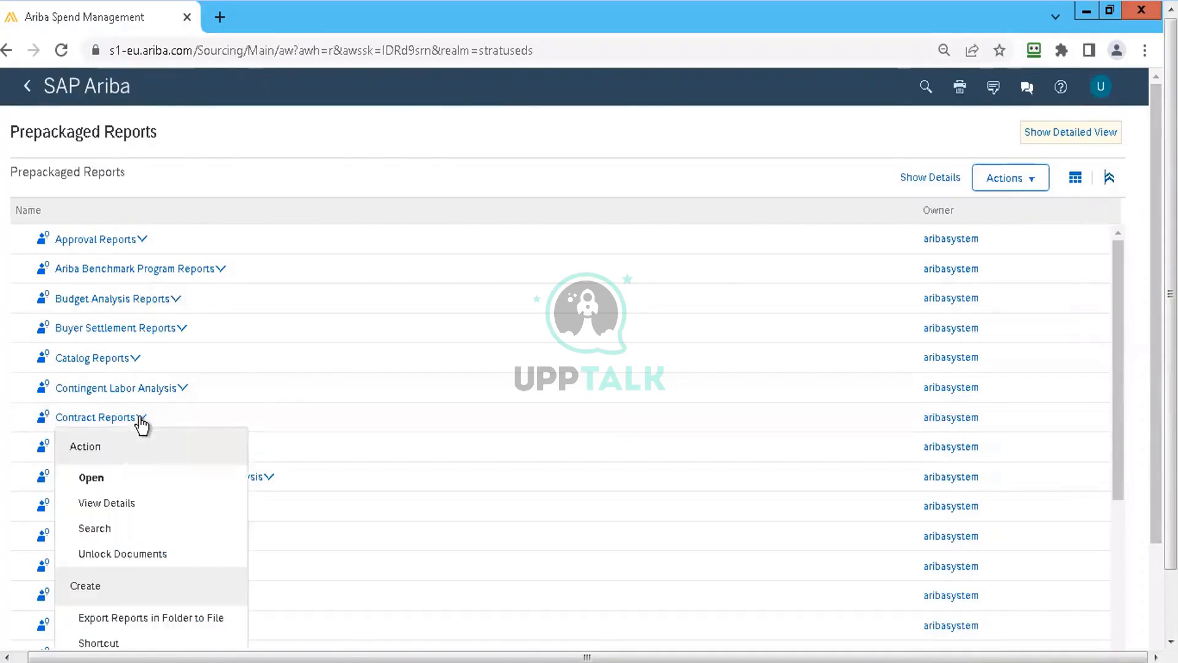
left_click(100, 481)
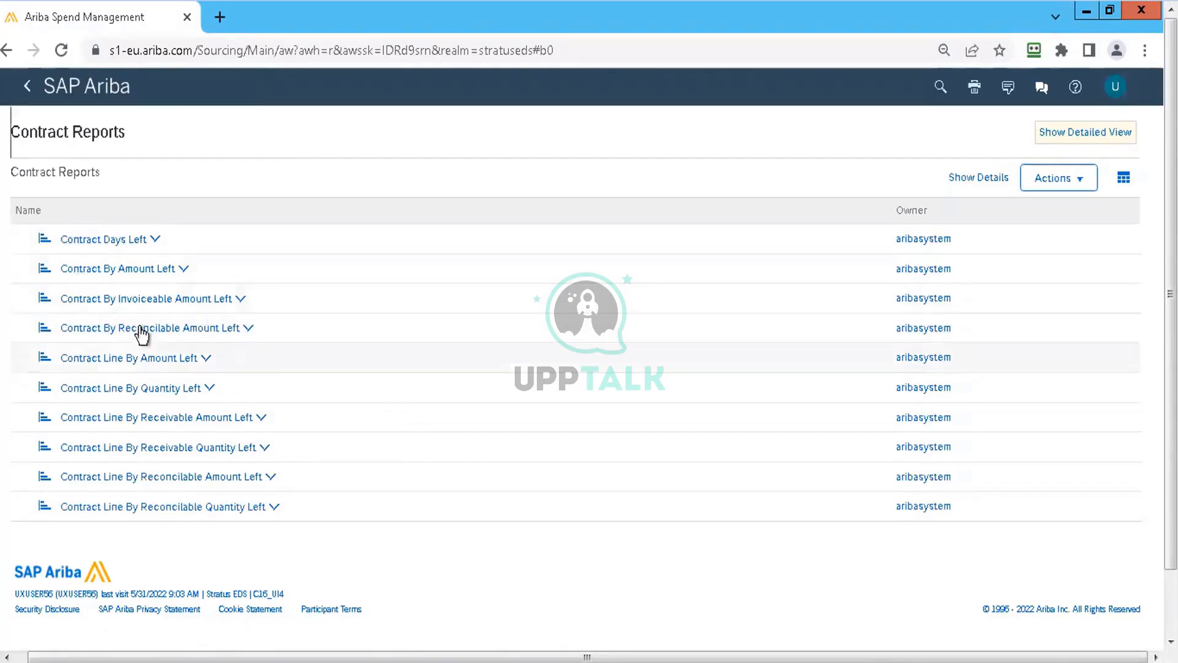
left_click(184, 270)
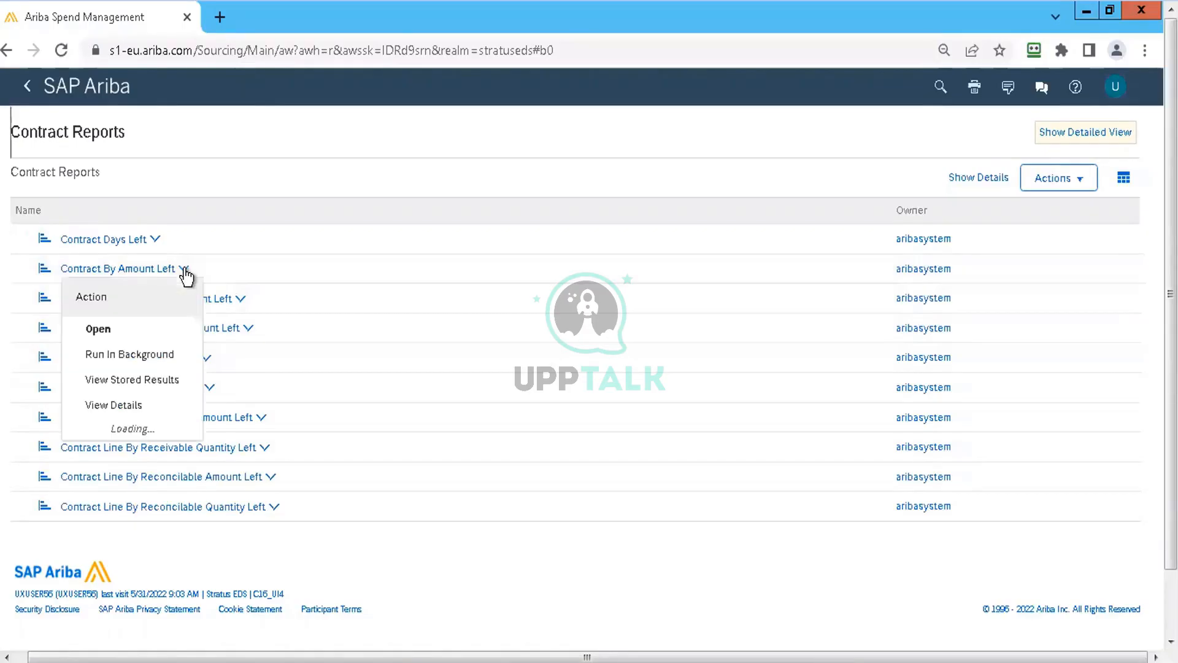
left_click(99, 330)
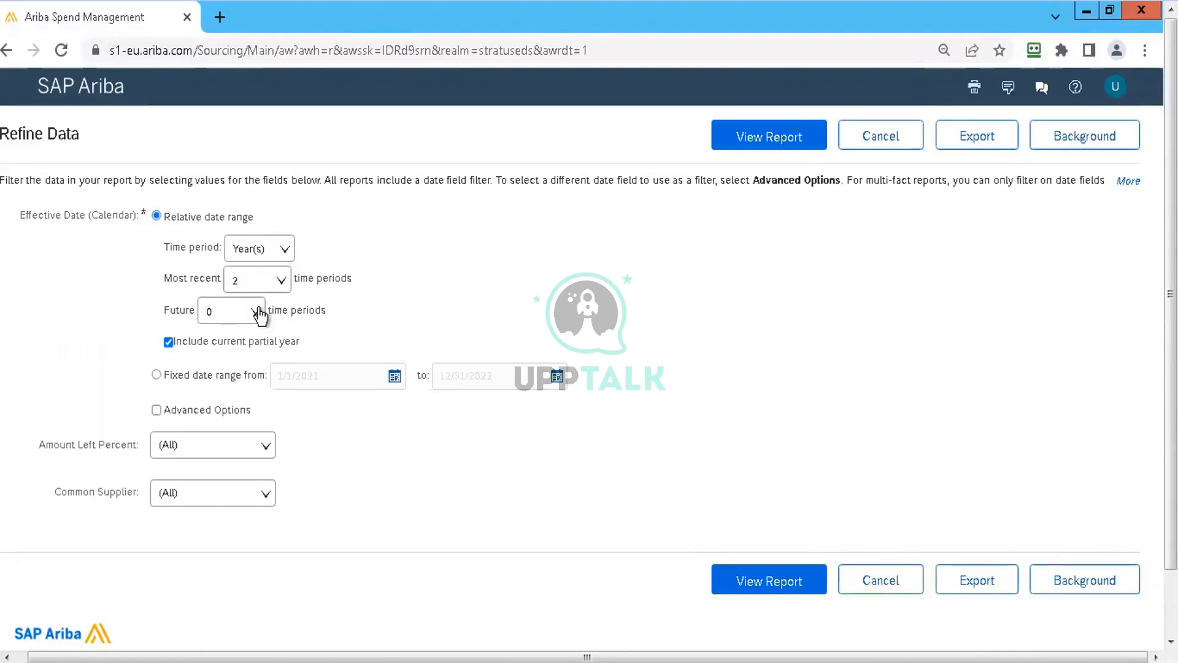
- Set the report's relative date range to quarters, keeping the most recent 2 time periods, and view the report
left_click(276, 253)
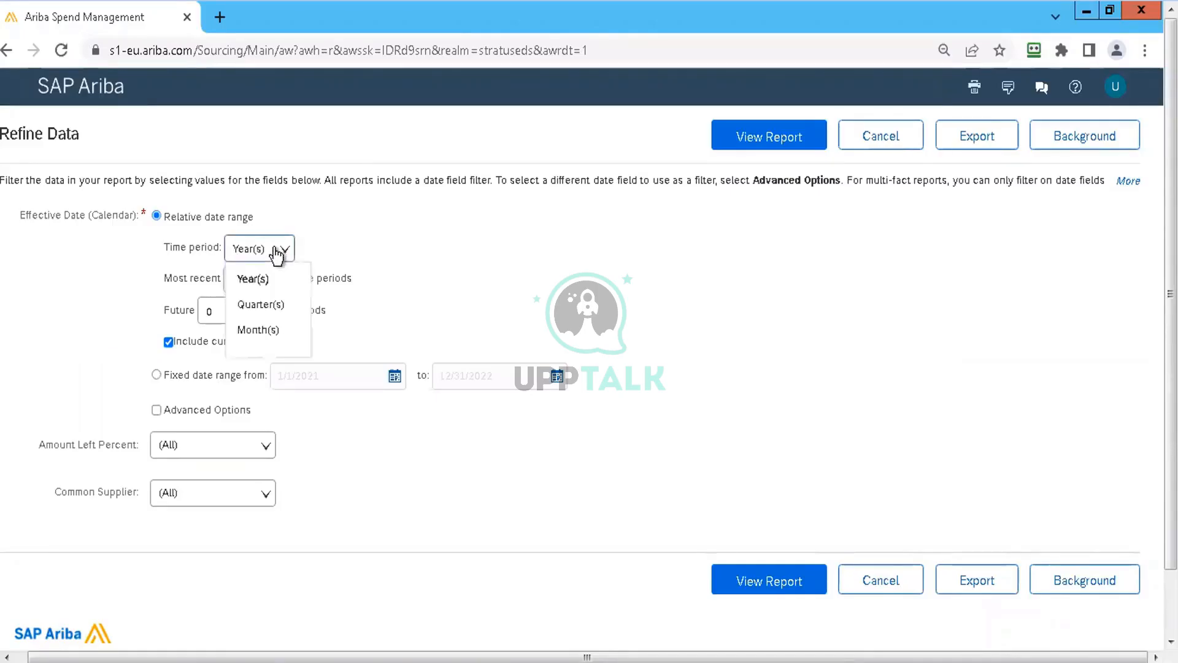
left_click(275, 307)
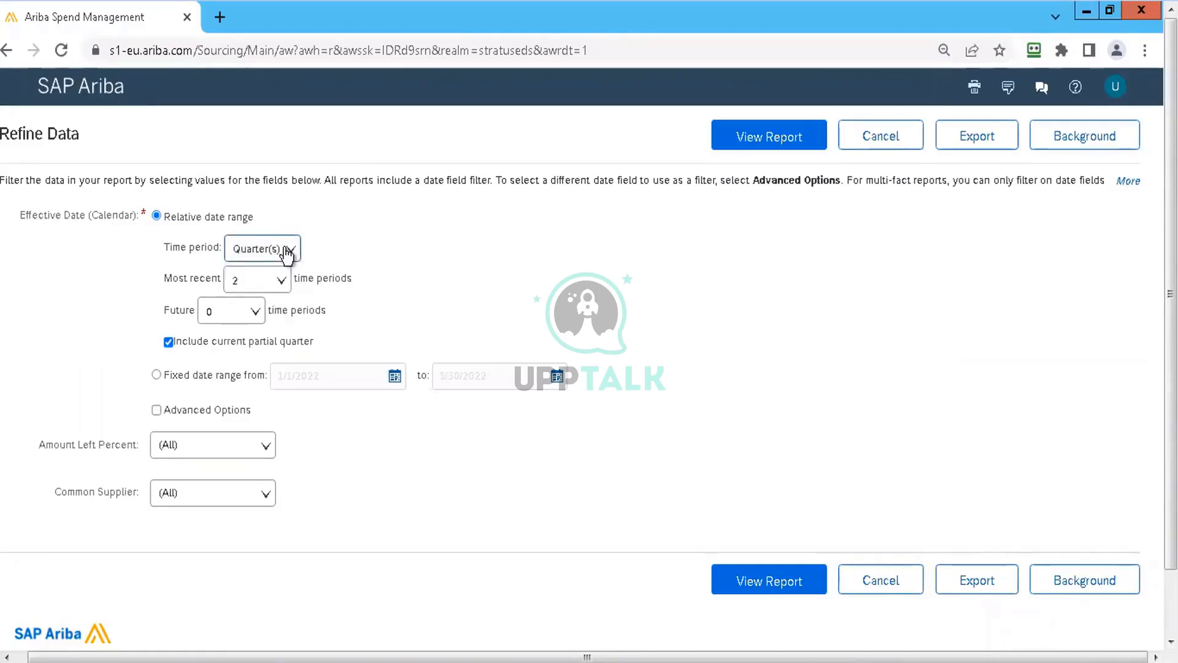
left_click(265, 284)
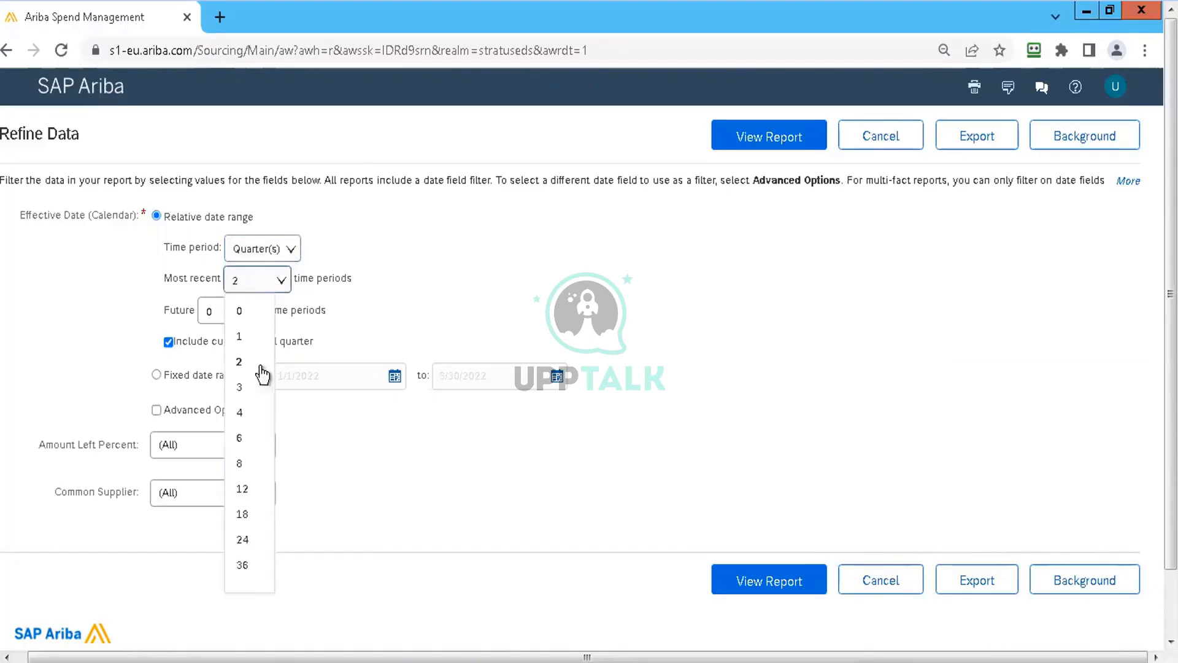
left_click(391, 286)
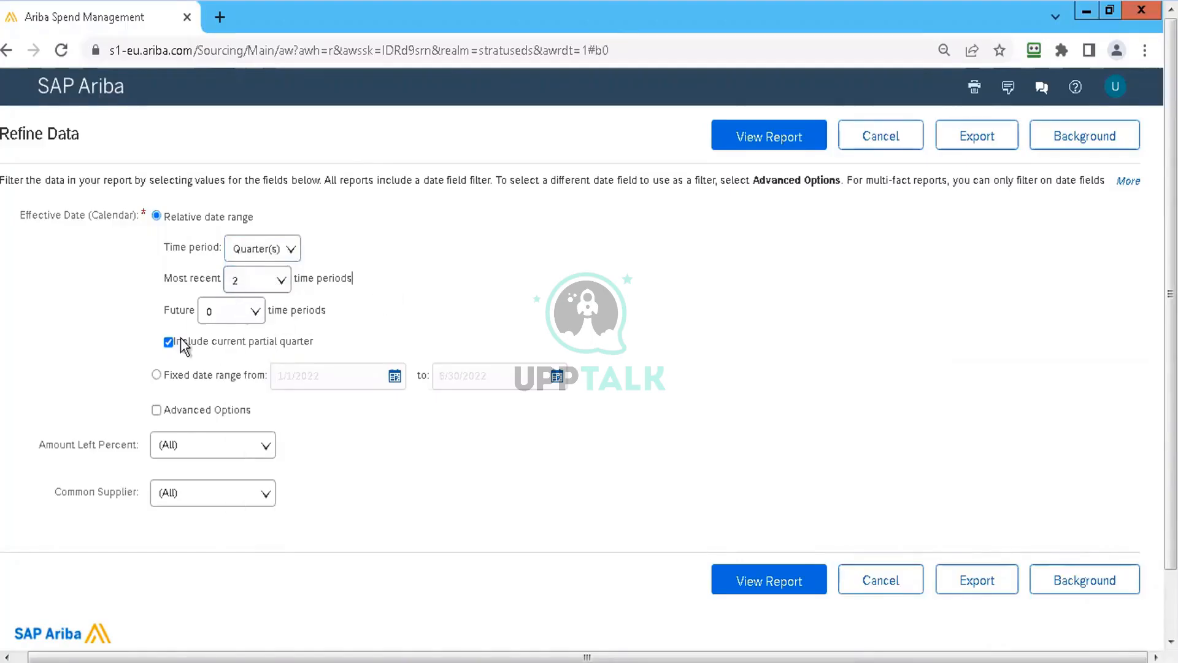
left_click(157, 376)
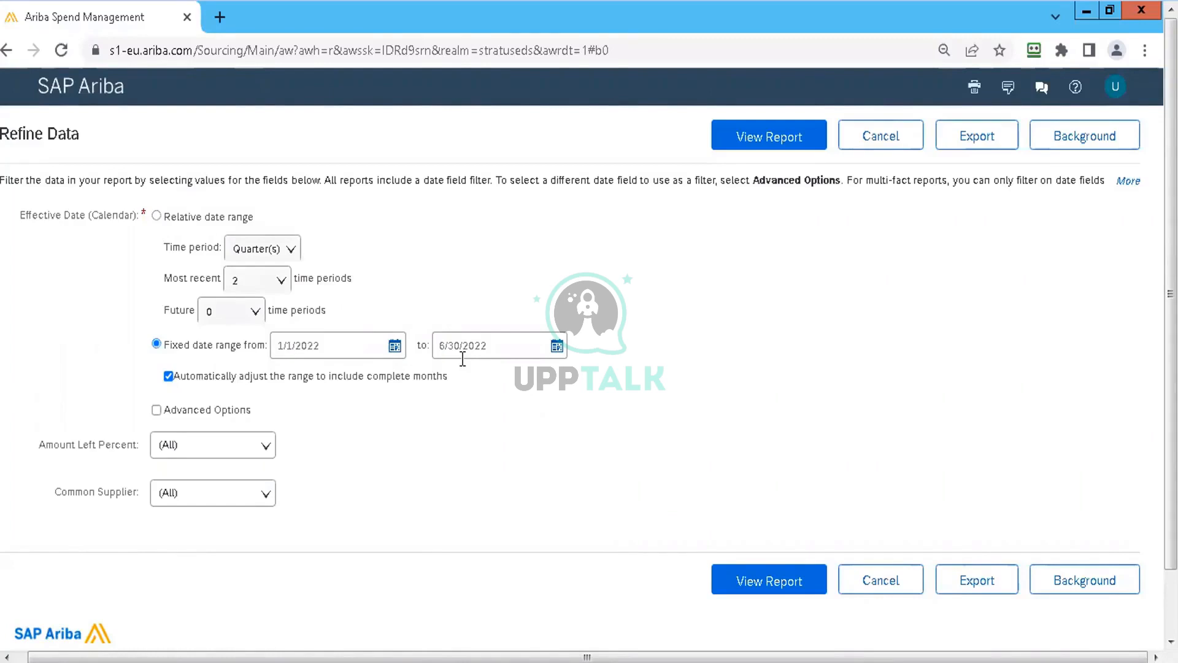
left_click(157, 216)
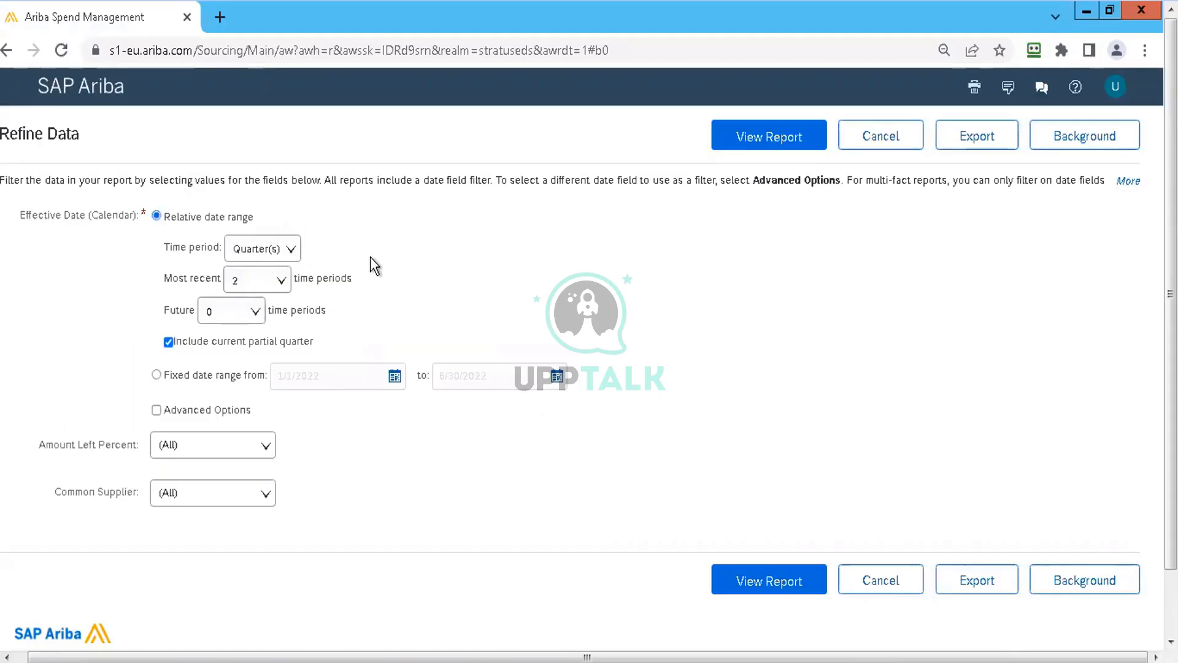
left_click(761, 145)
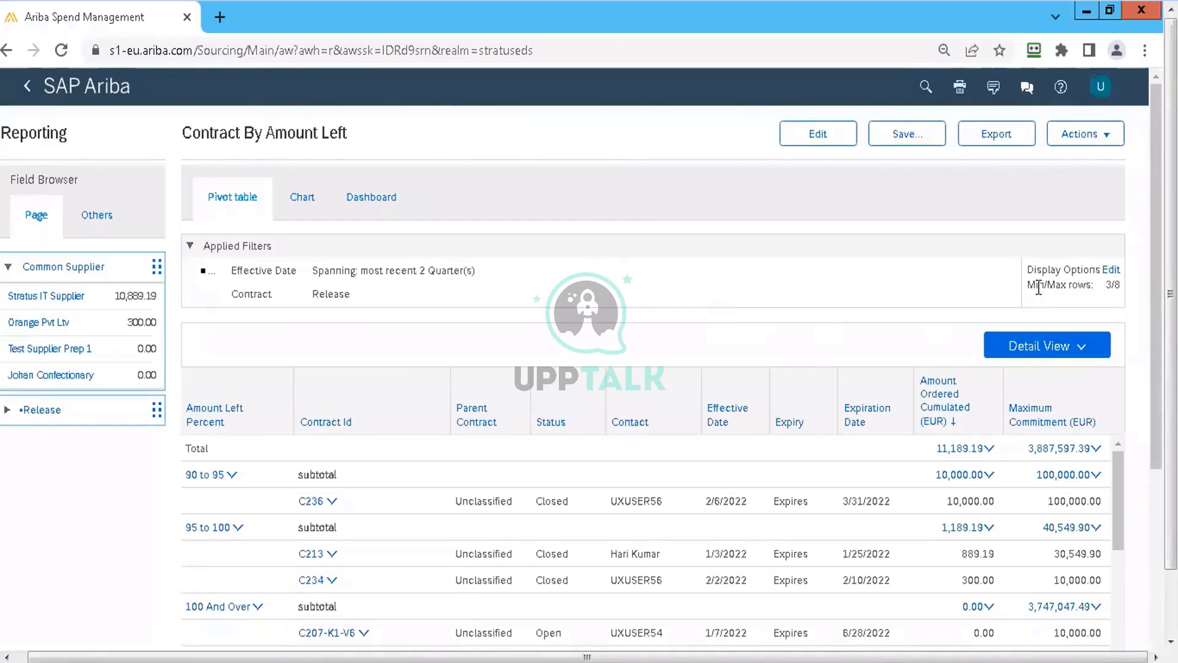
- Examine the report's contract rows and the drill-down and value options of the Effective Date column
left_click_drag(1156, 249, 1157, 351)
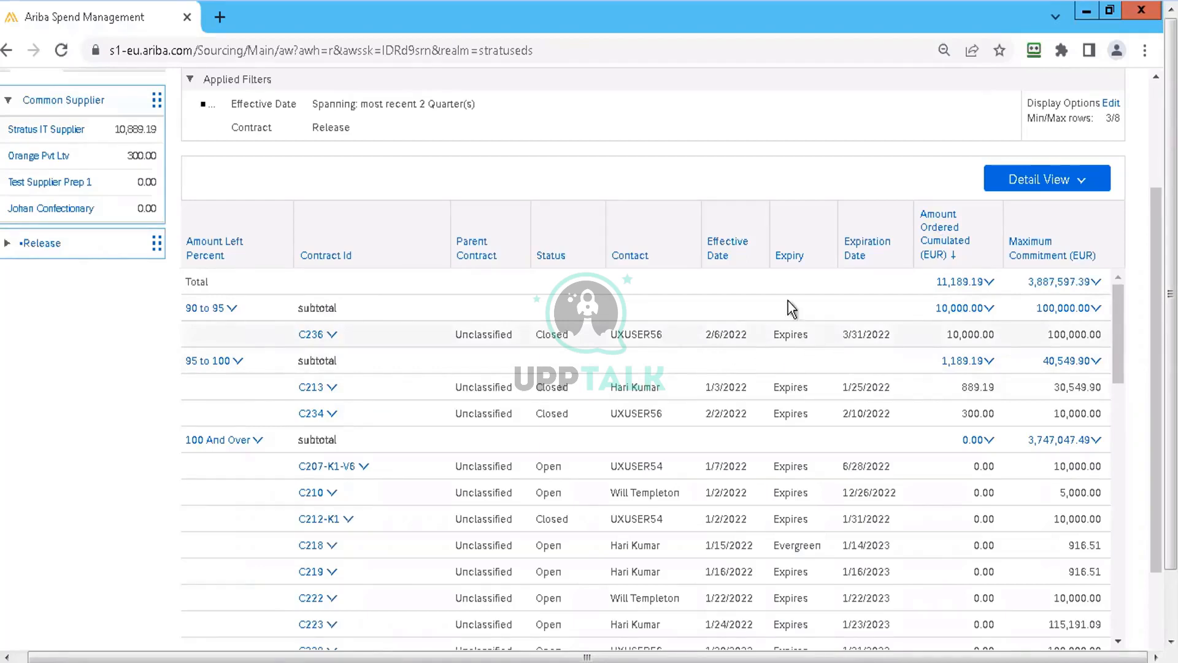
left_click(716, 244)
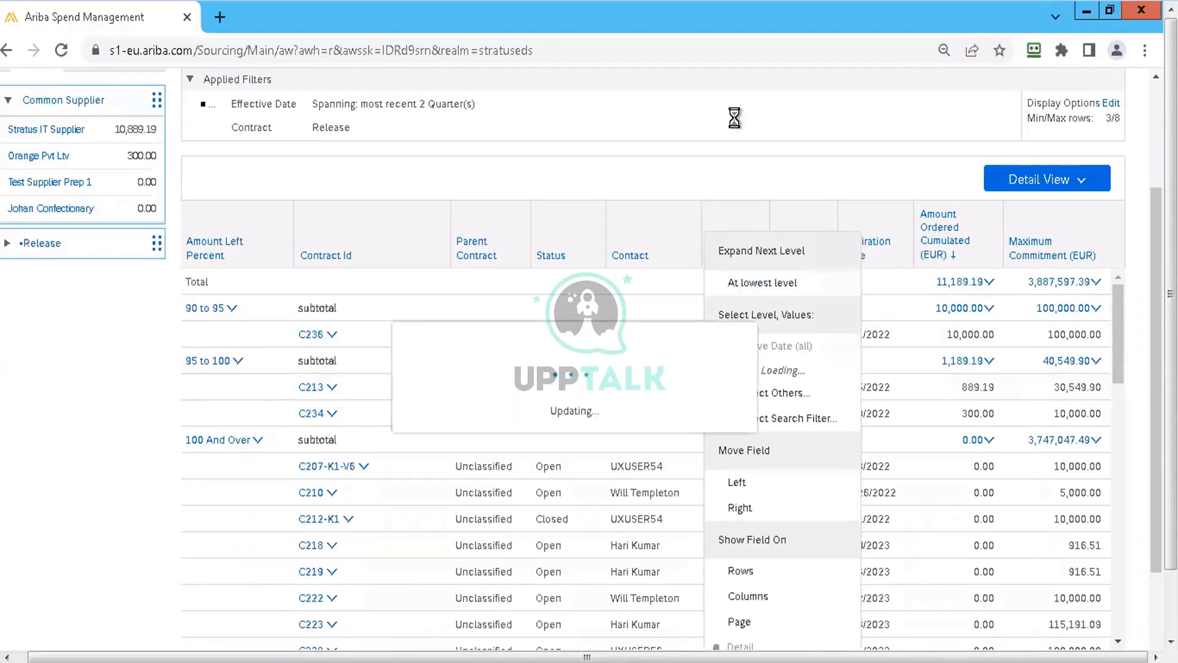
left_click(764, 132)
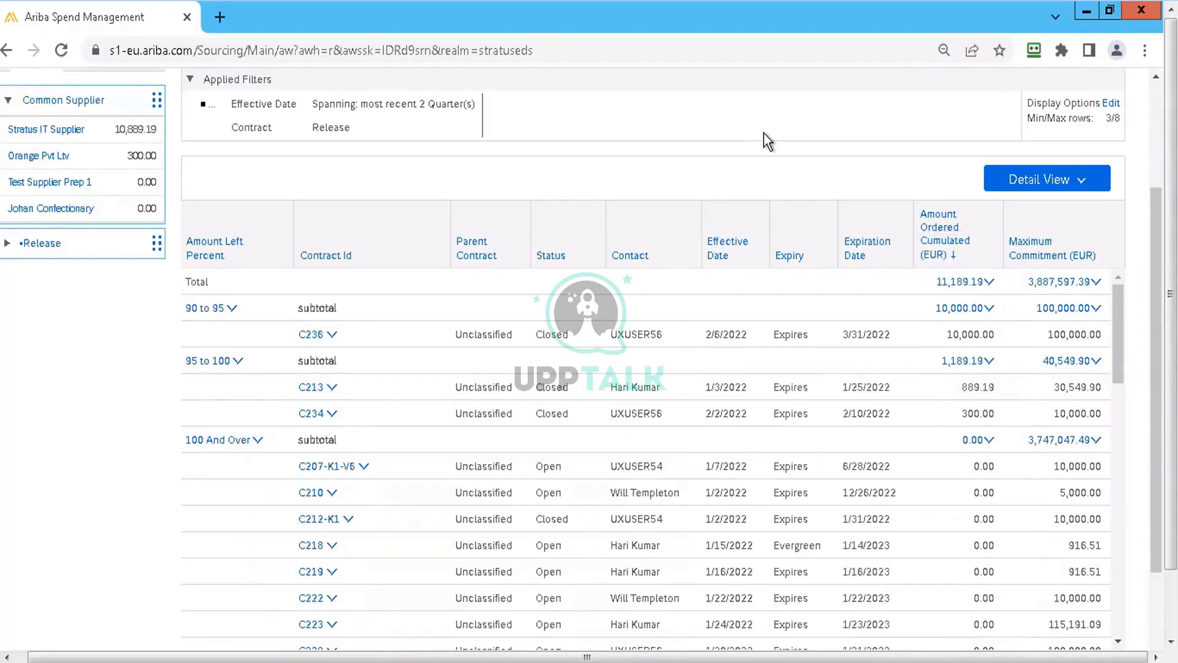
left_click(725, 249)
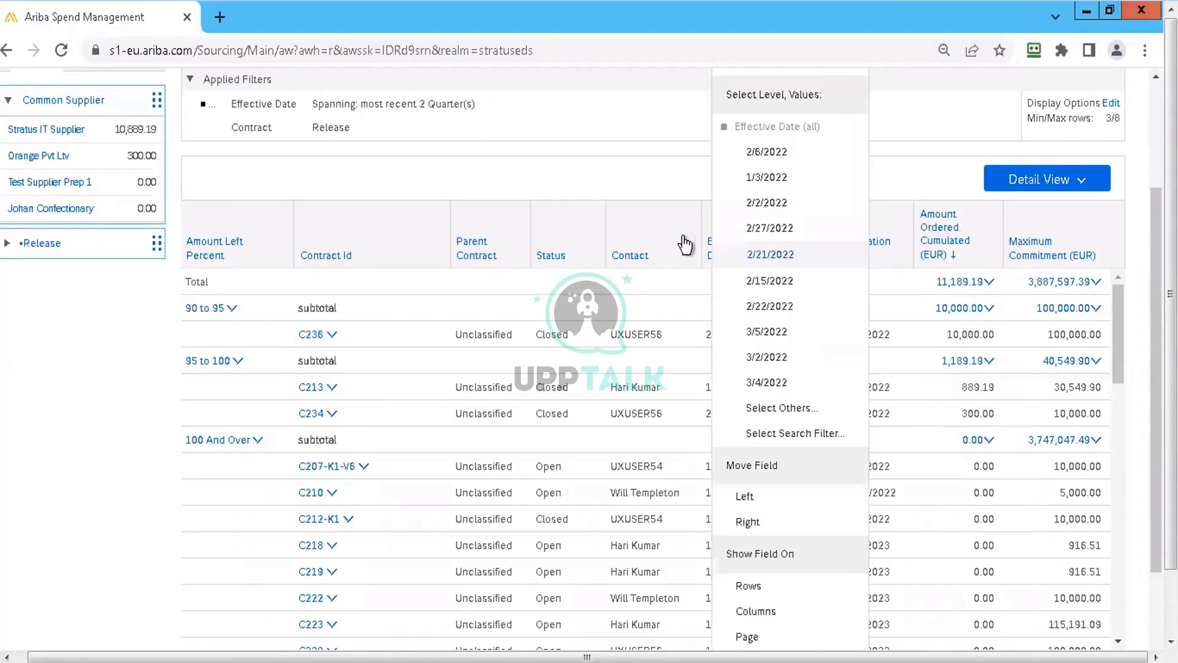
left_click(646, 188)
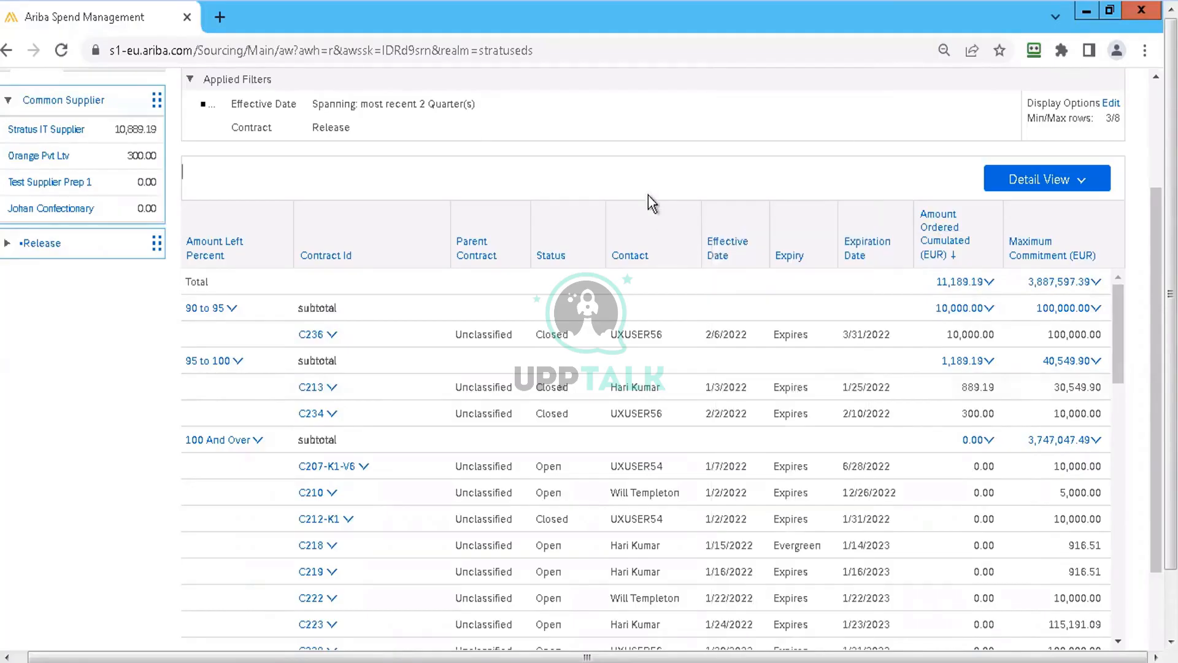
left_click(732, 251)
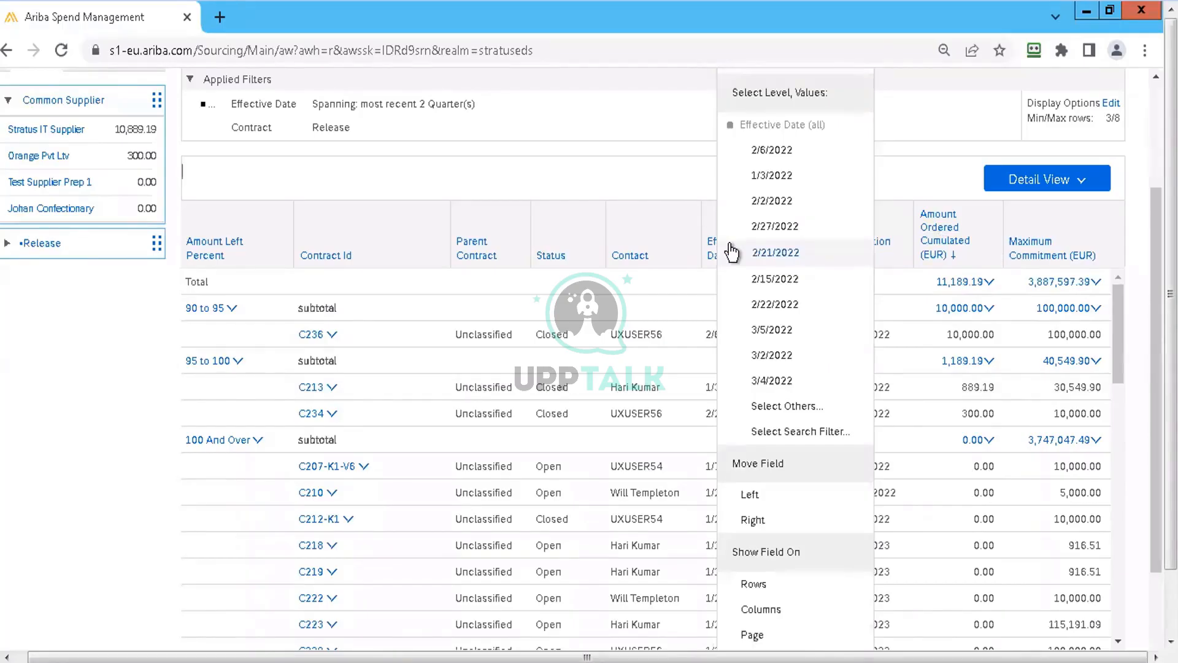
left_click(681, 203)
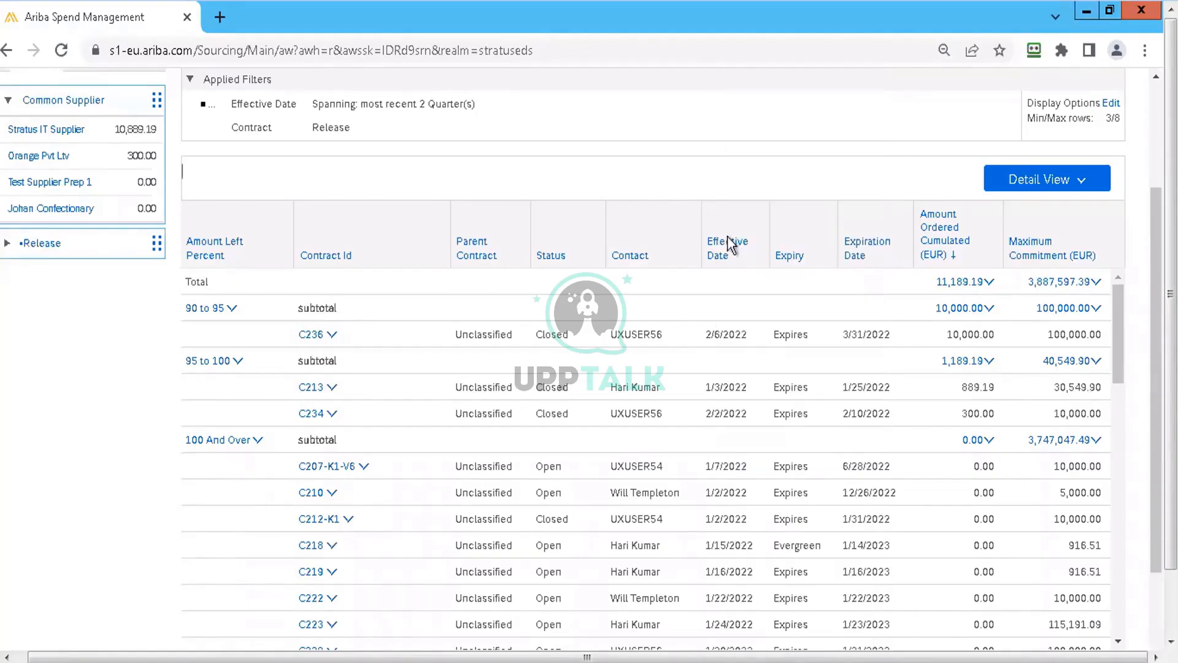
left_click(722, 267)
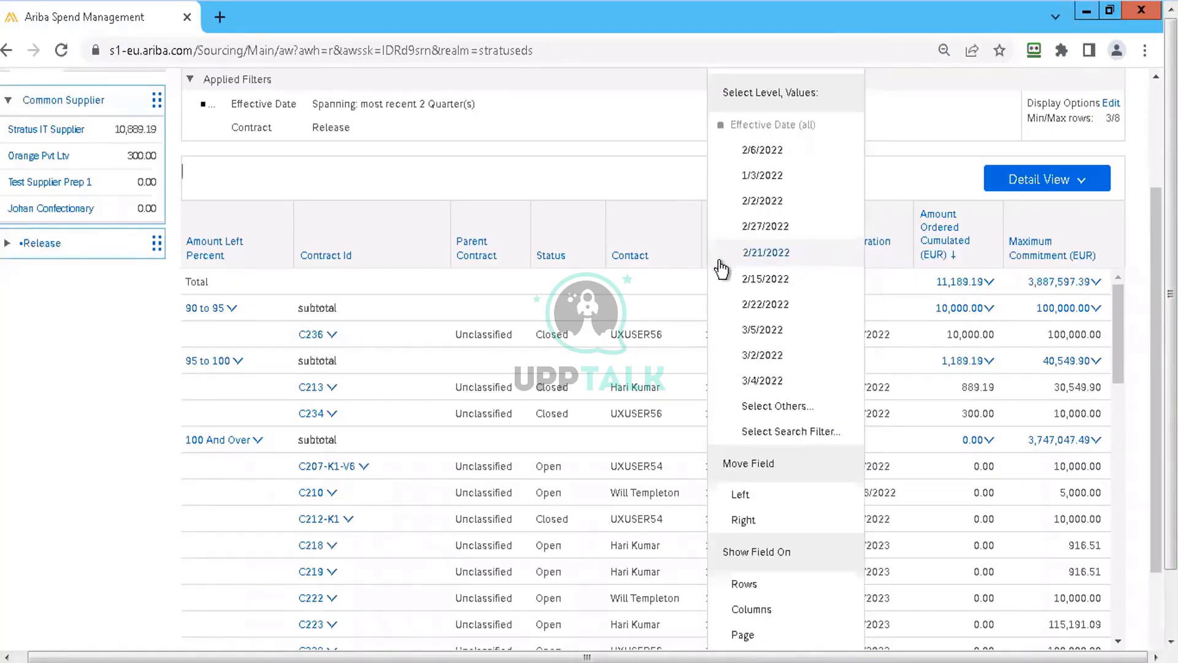
left_click(609, 158)
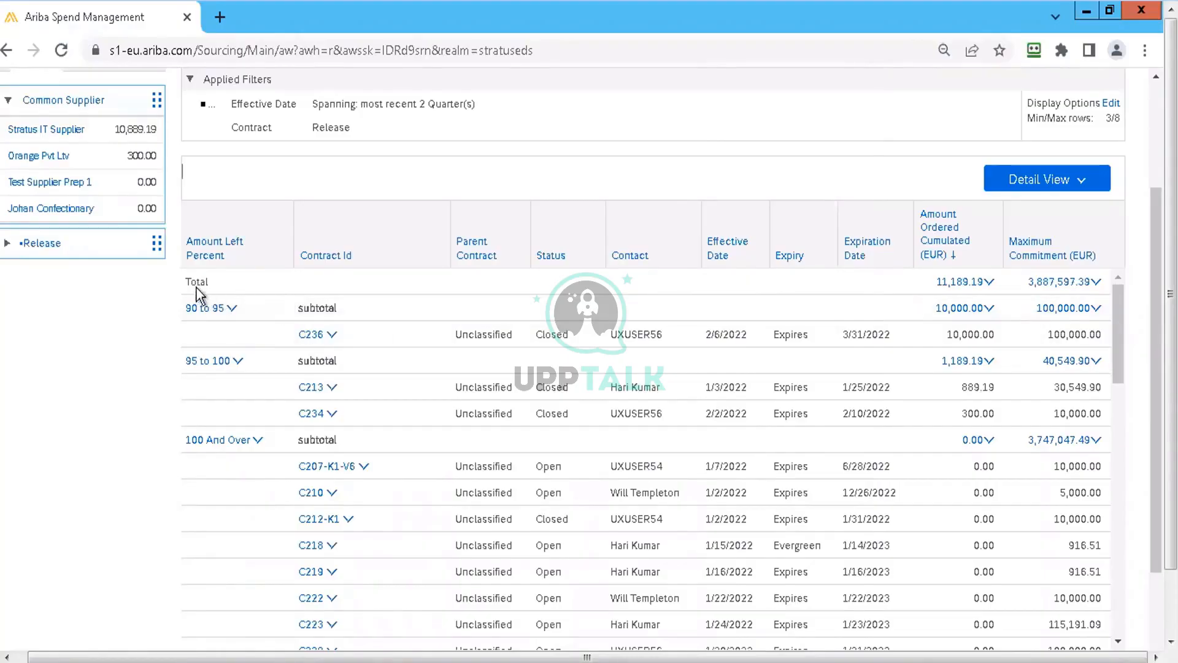
- Move the Amount Left Percent field from the pivot table to the page fields and expand Effective Date at lowest level
left_click_drag(201, 248, 90, 224)
left_click_drag(207, 261, 63, 243)
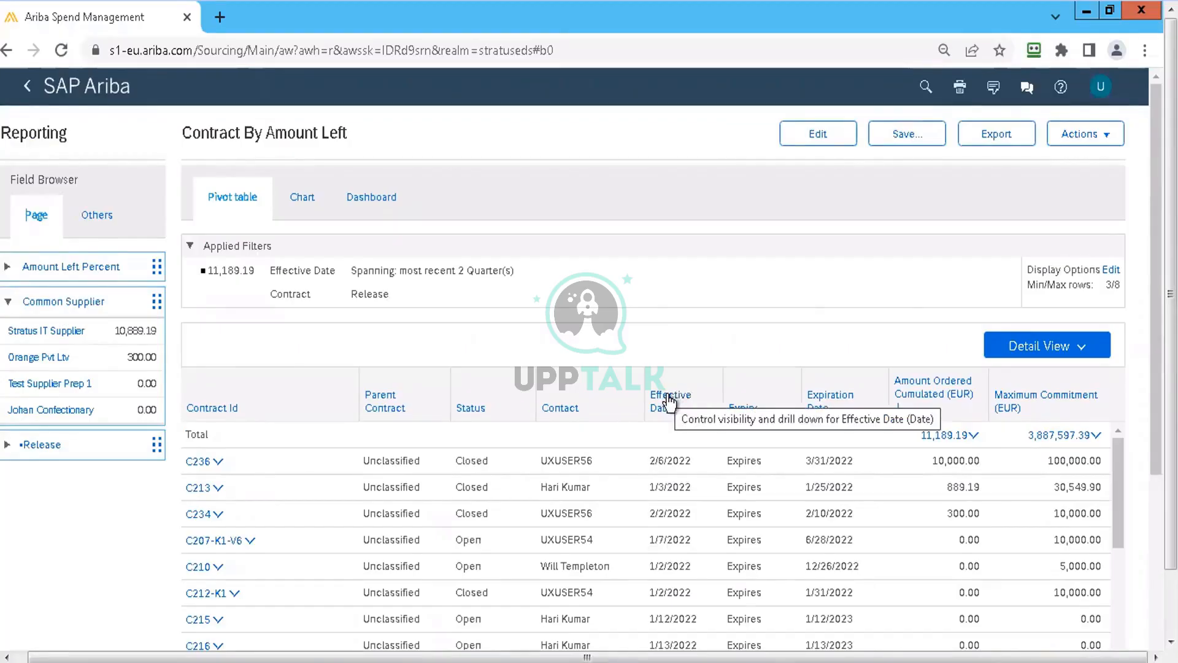
left_click(669, 402)
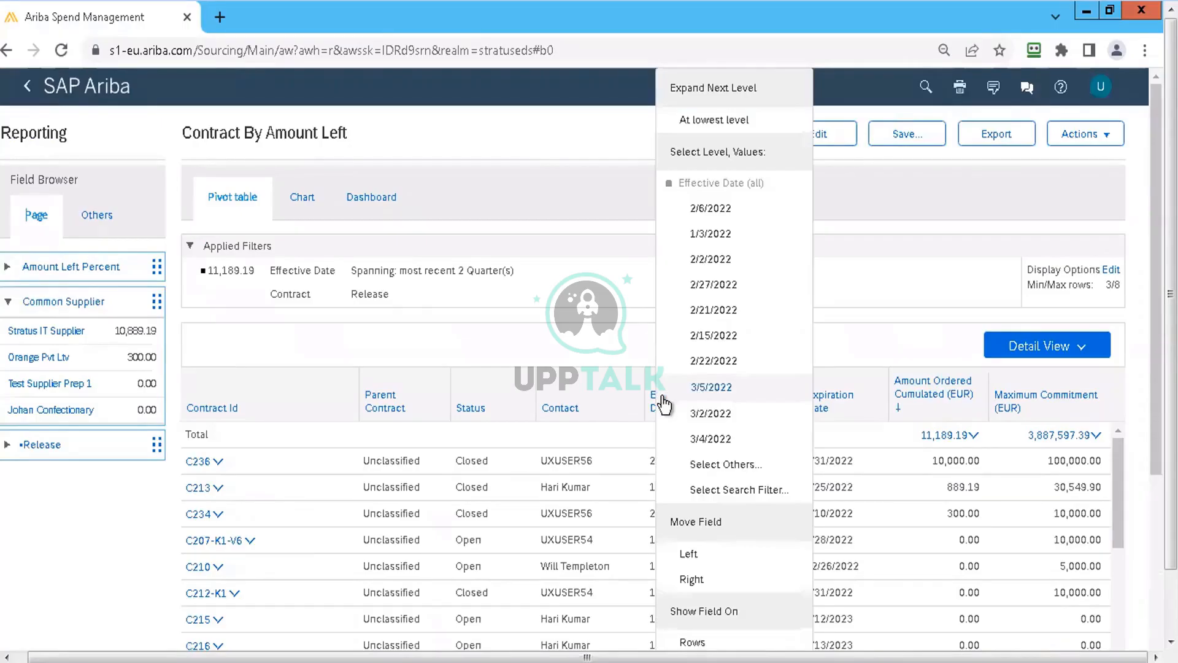
left_click(704, 123)
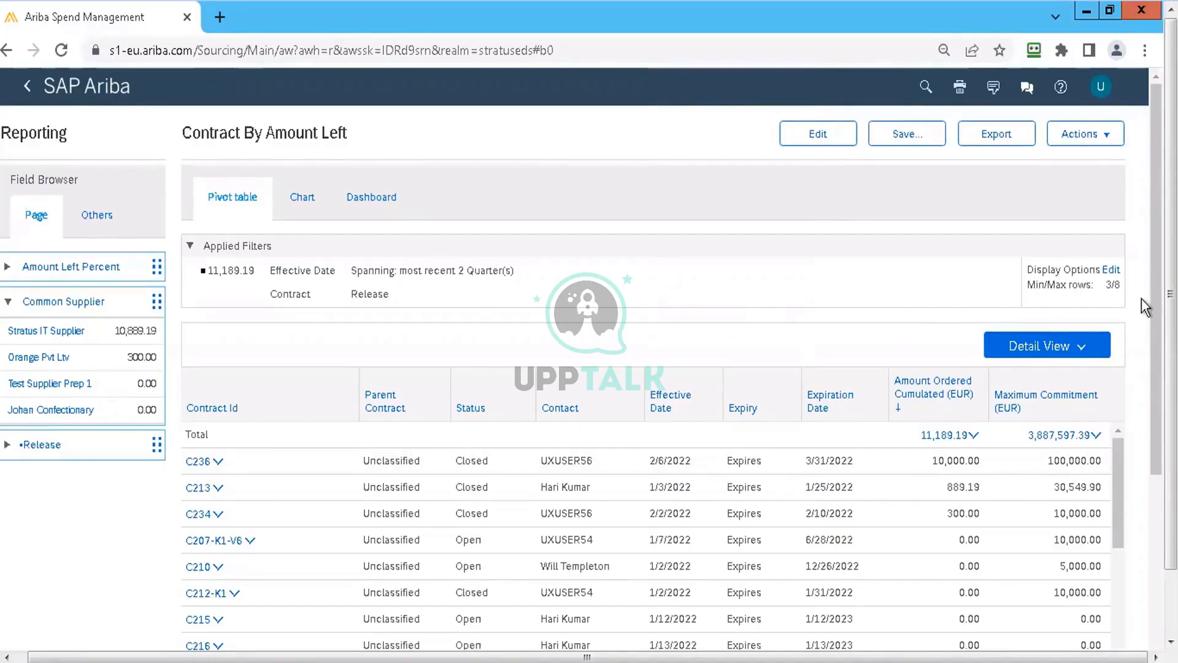
- Switch the Contract By Amount Left report's effective date filter to a fixed date range starting 4/1/2022 and apply it
scroll(1155, 300, "down", 3)
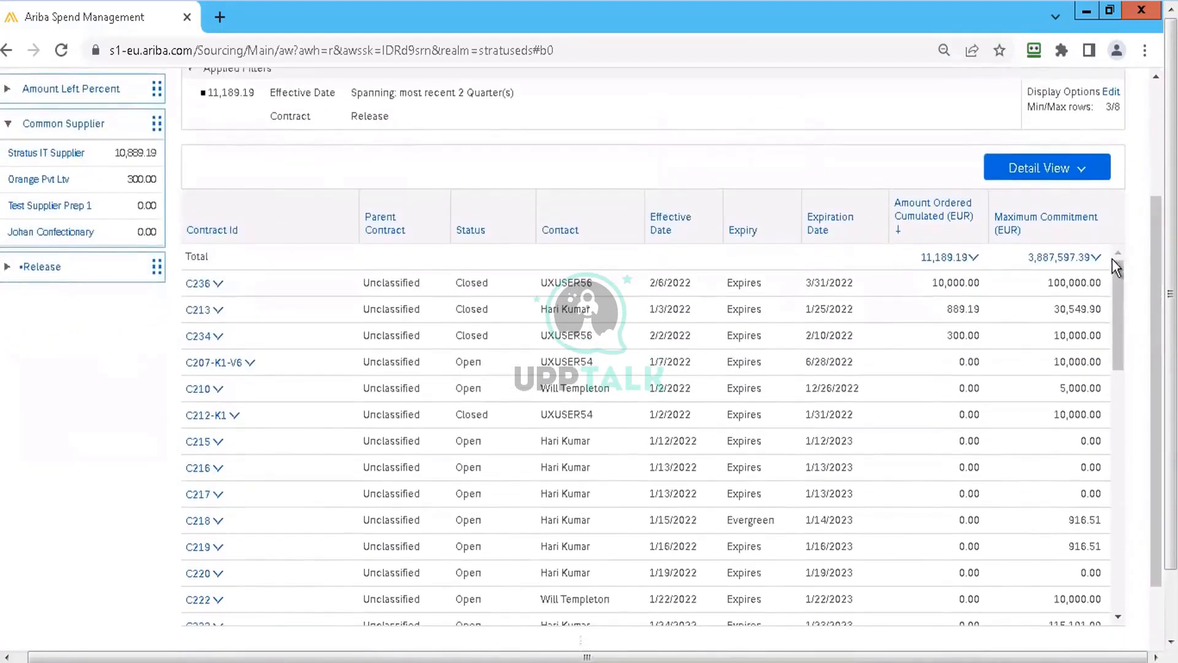
left_click_drag(1114, 260, 1113, 516)
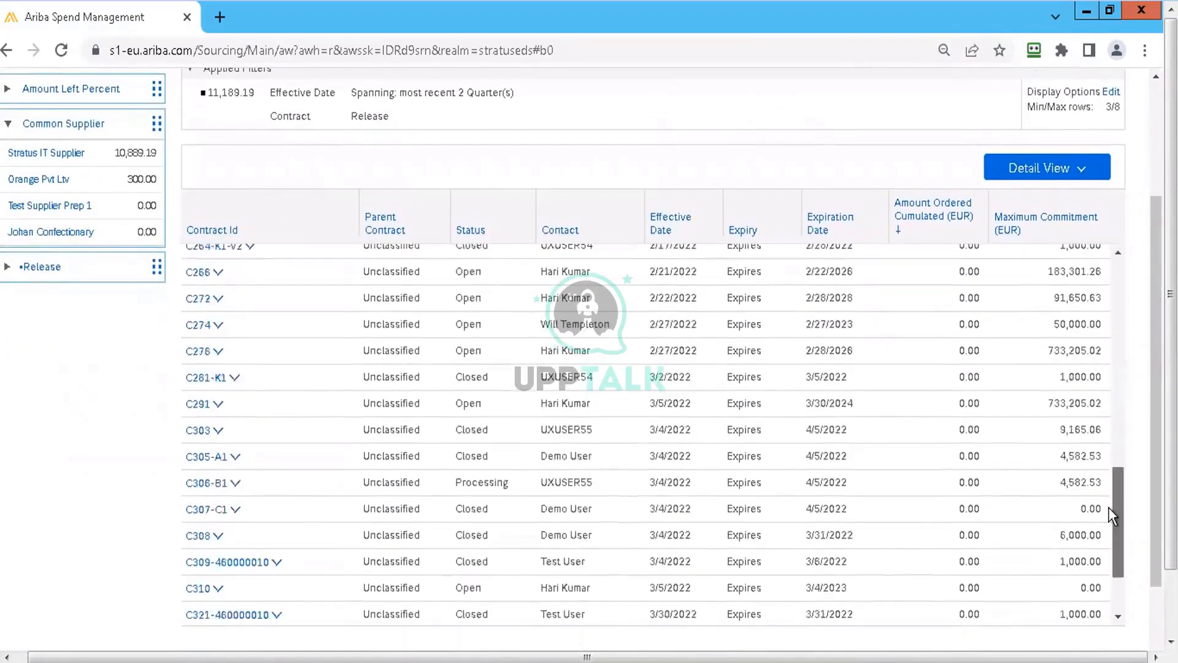
scroll(1113, 516, "down", 3)
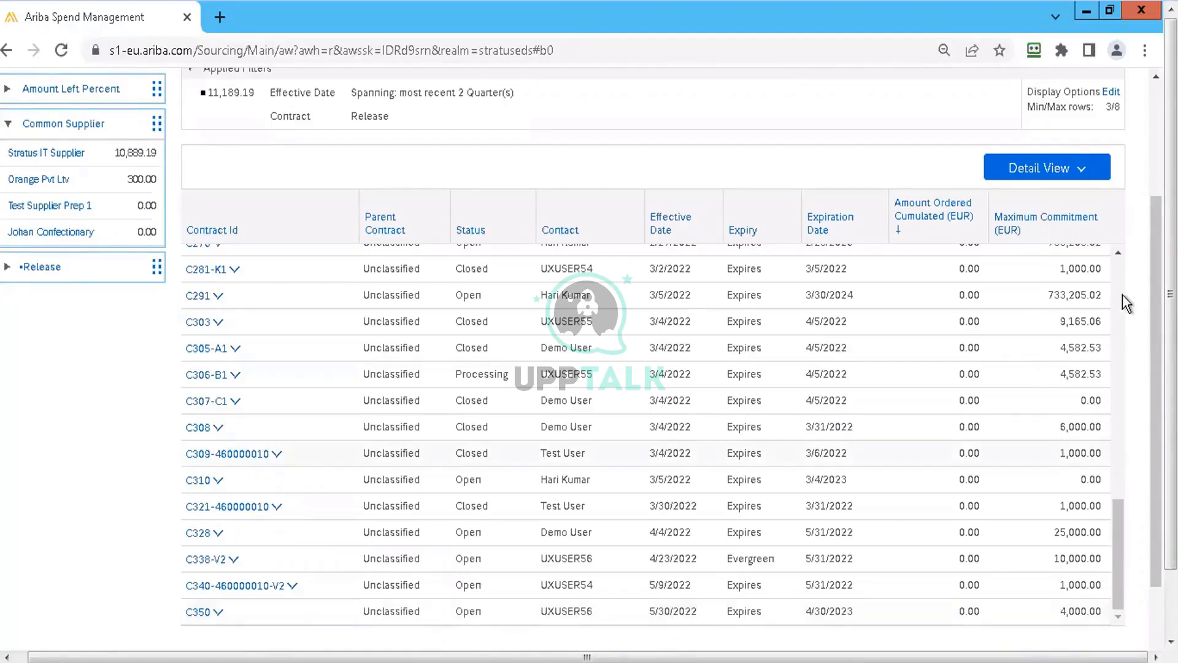
scroll(876, 163, "up", 3)
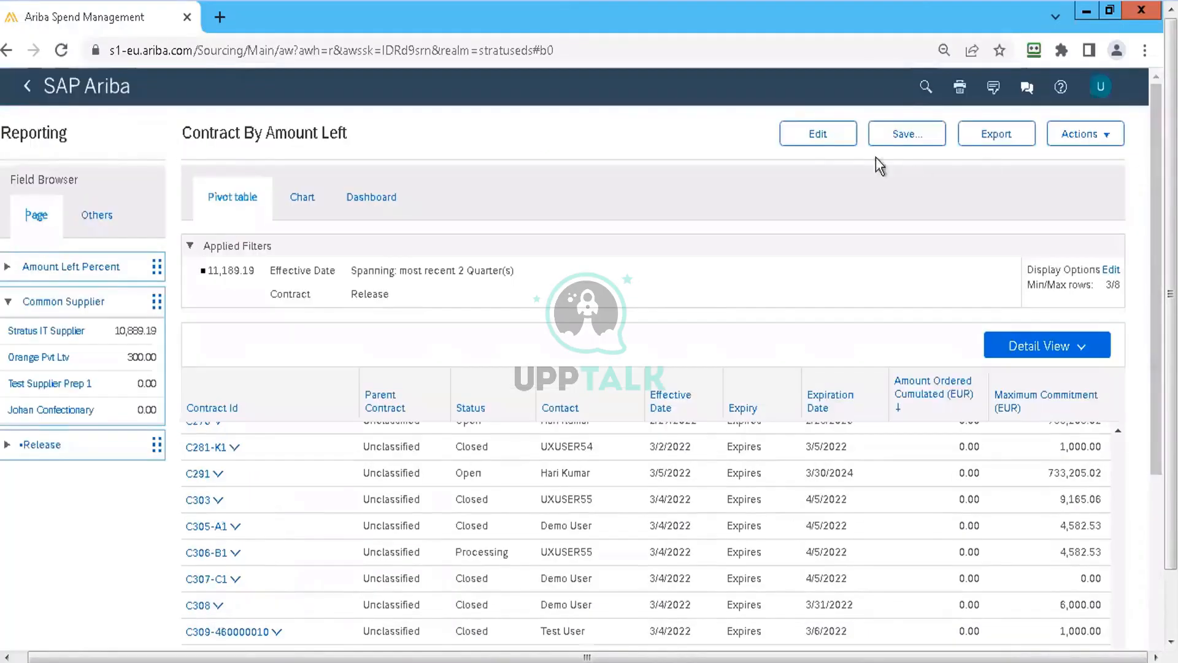
left_click(818, 134)
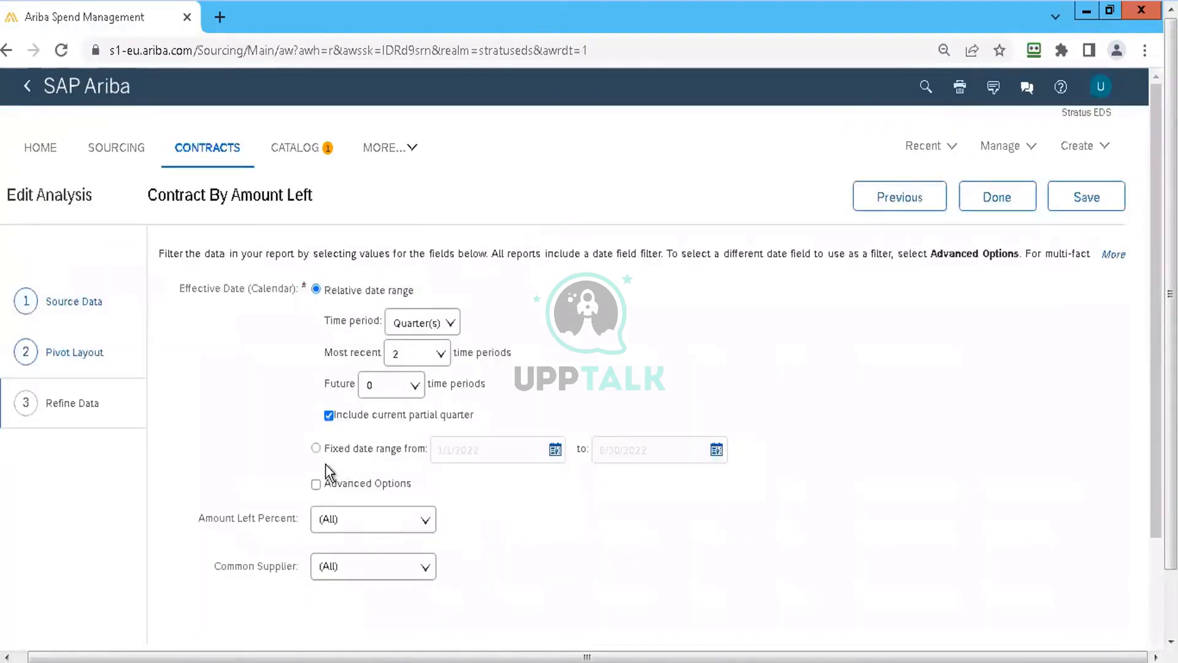
left_click(316, 448)
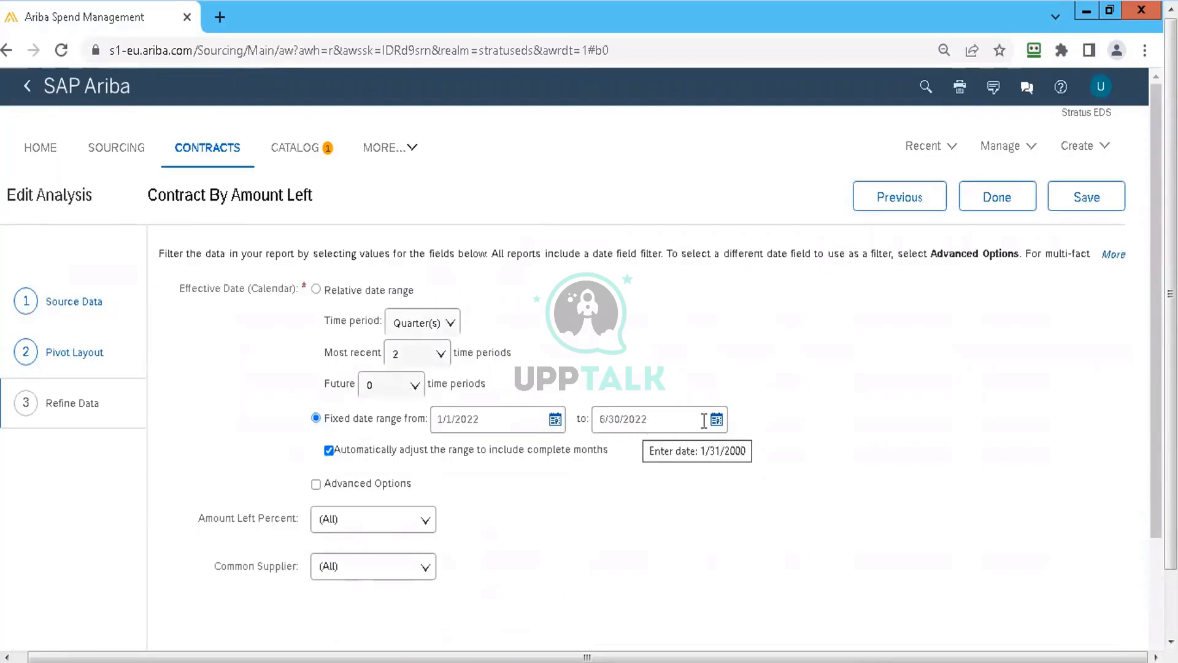
left_click(554, 421)
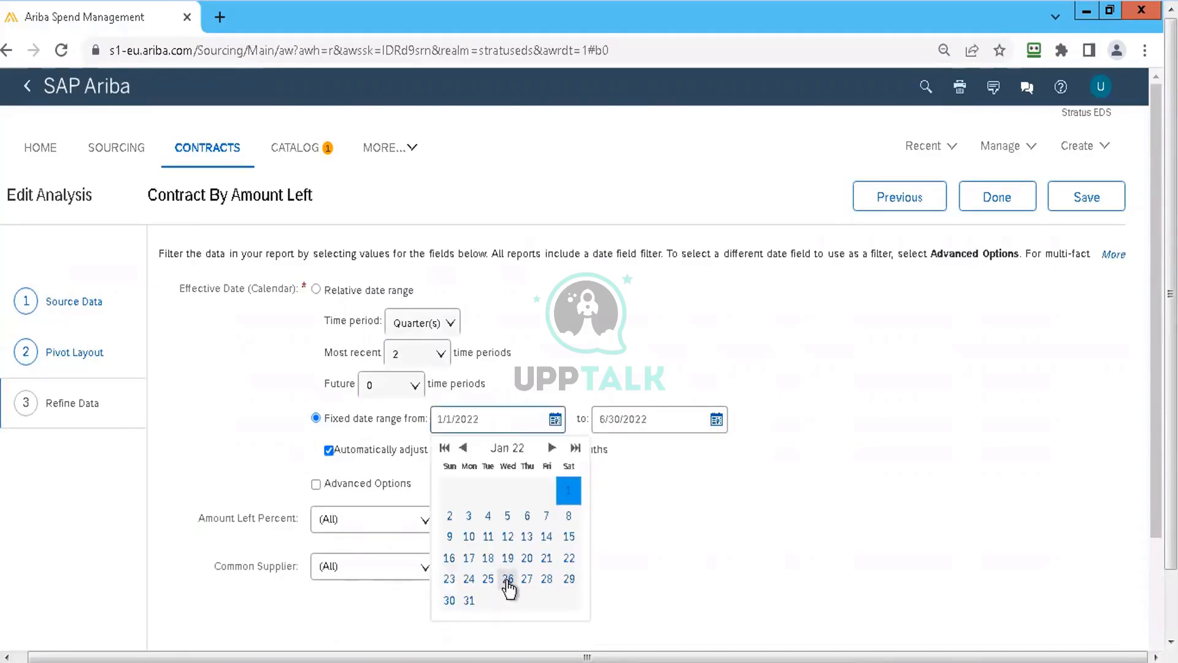
left_click(551, 448)
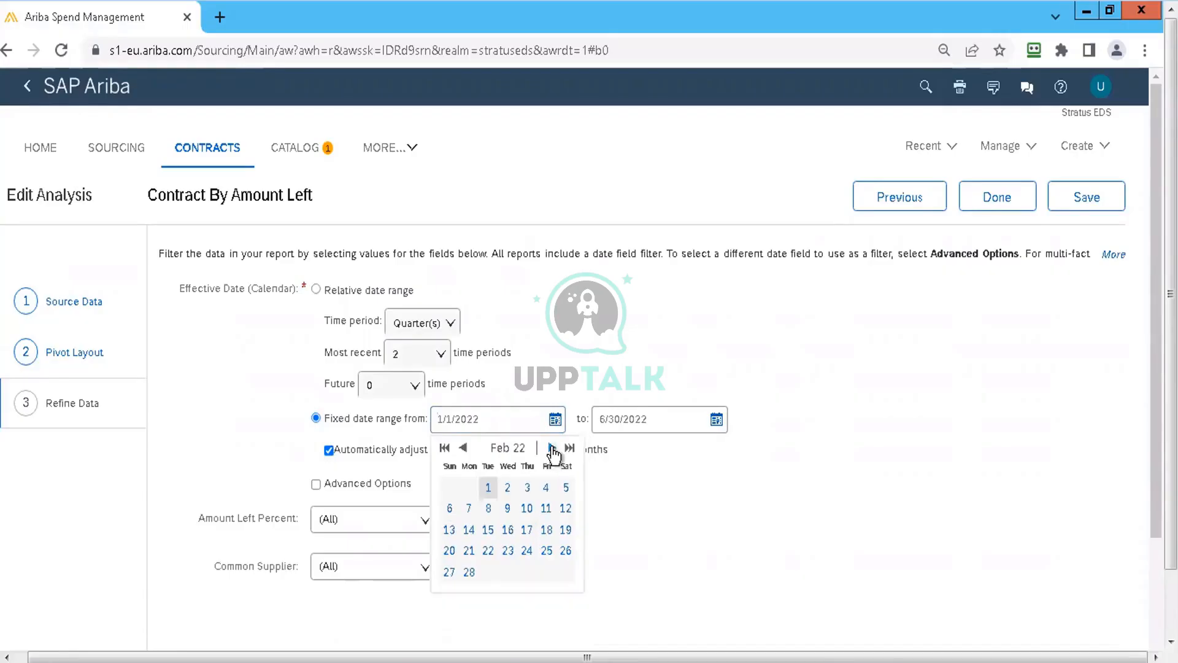
left_click(552, 448)
left_click(552, 448)
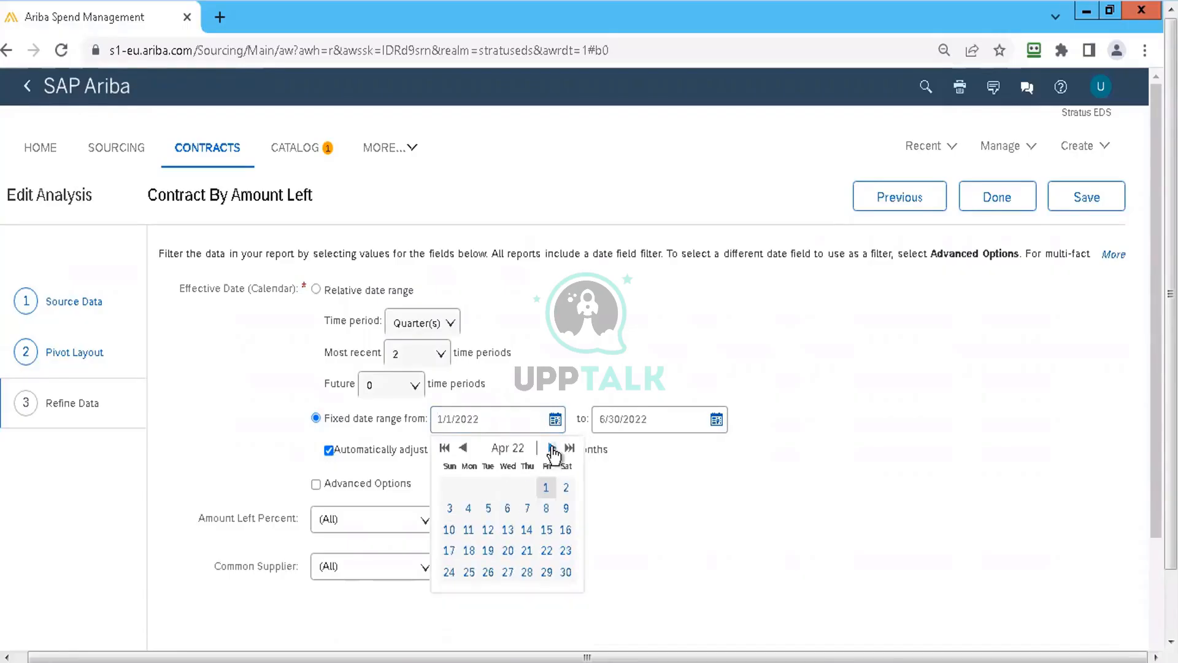
left_click(546, 488)
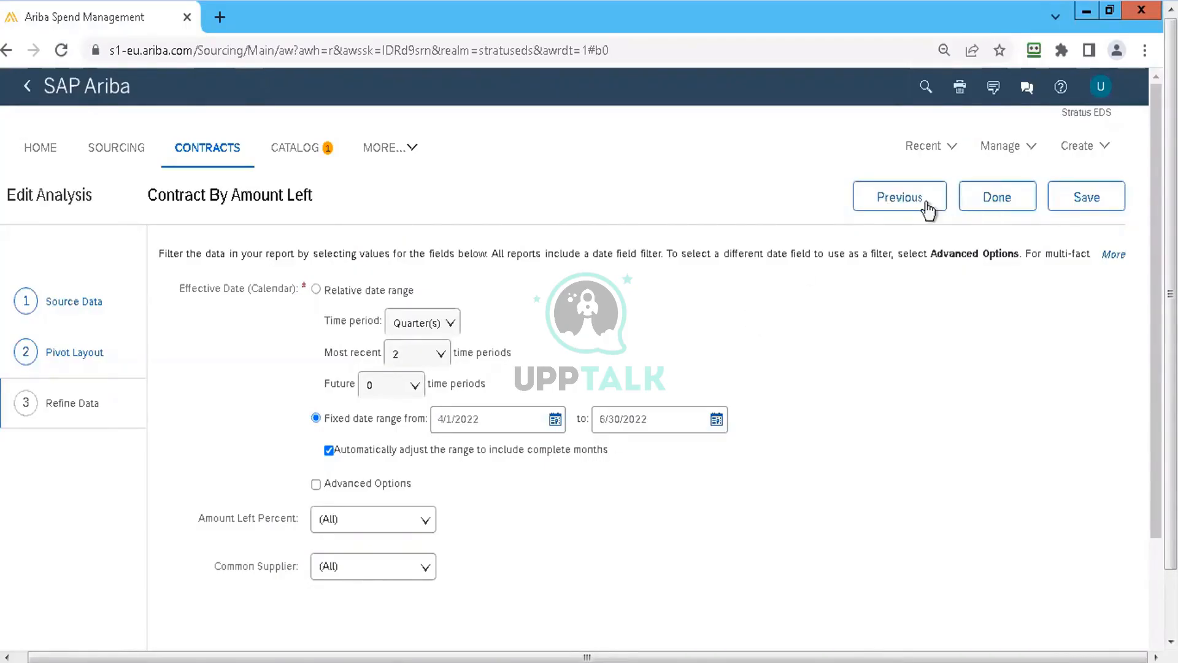
left_click(1007, 203)
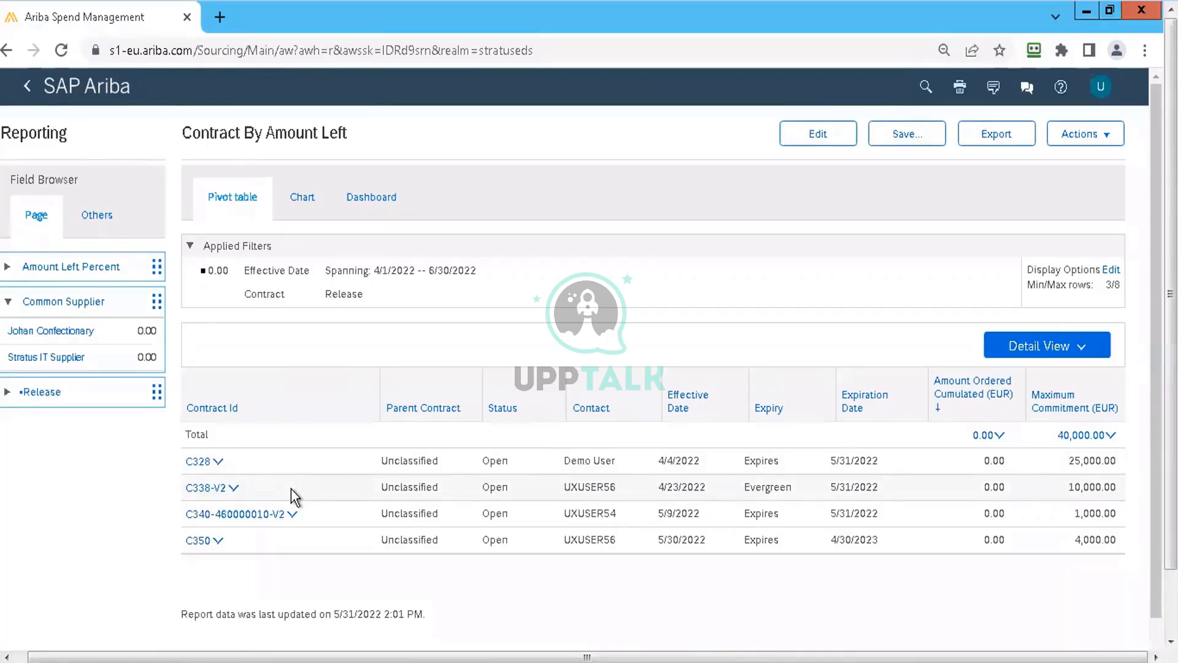
- Rerun the report with the relative date range of the most recent 2 quarters and export its data to Excel
left_click(820, 141)
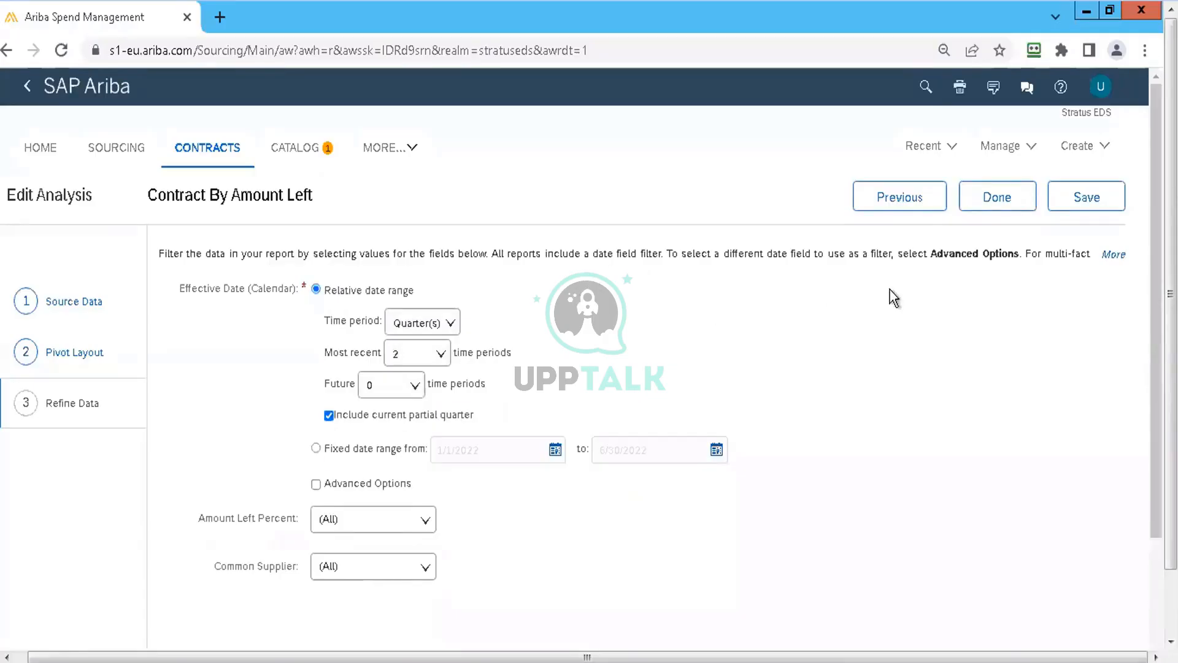
left_click(1006, 195)
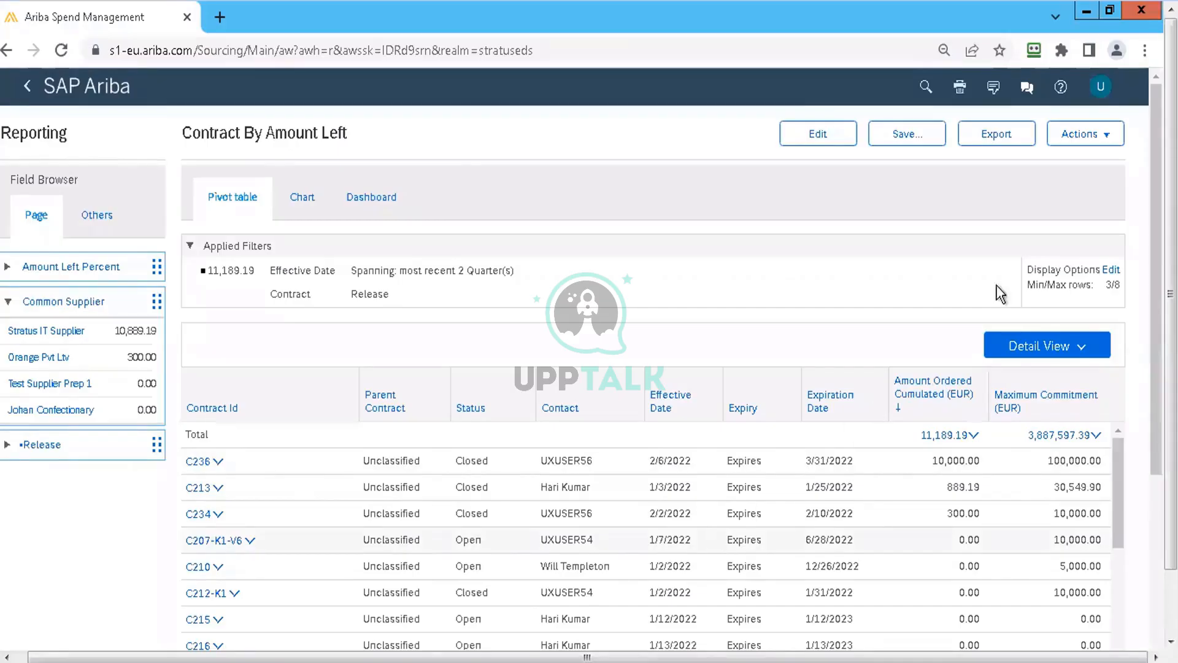
left_click(1089, 141)
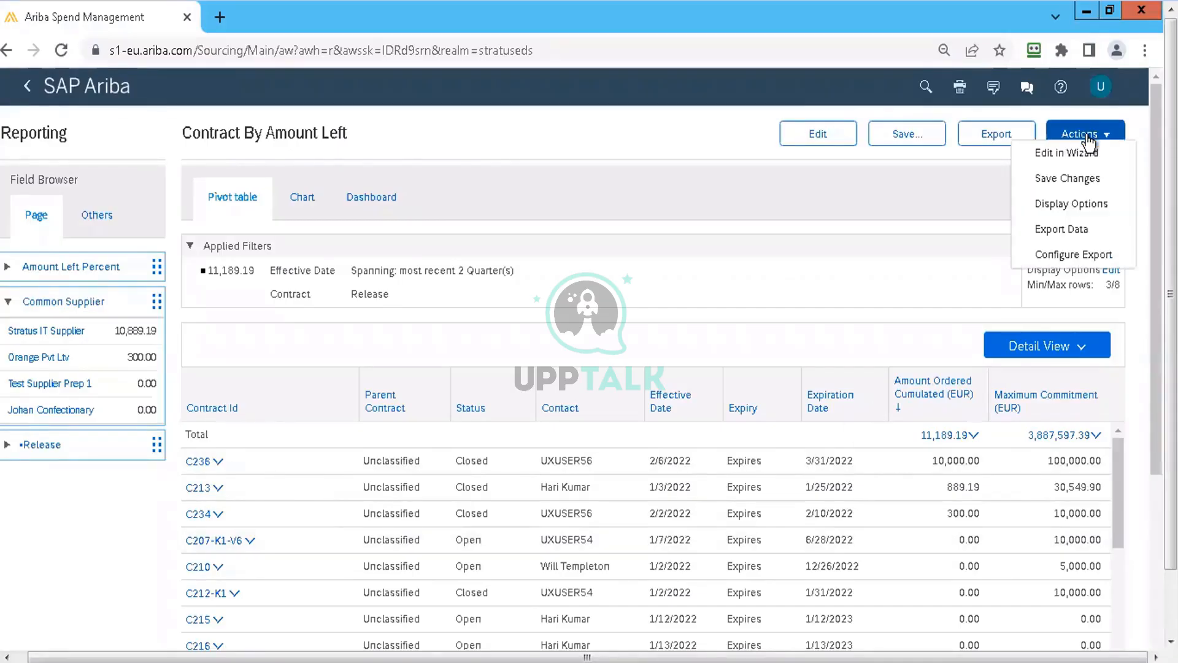
left_click(1079, 230)
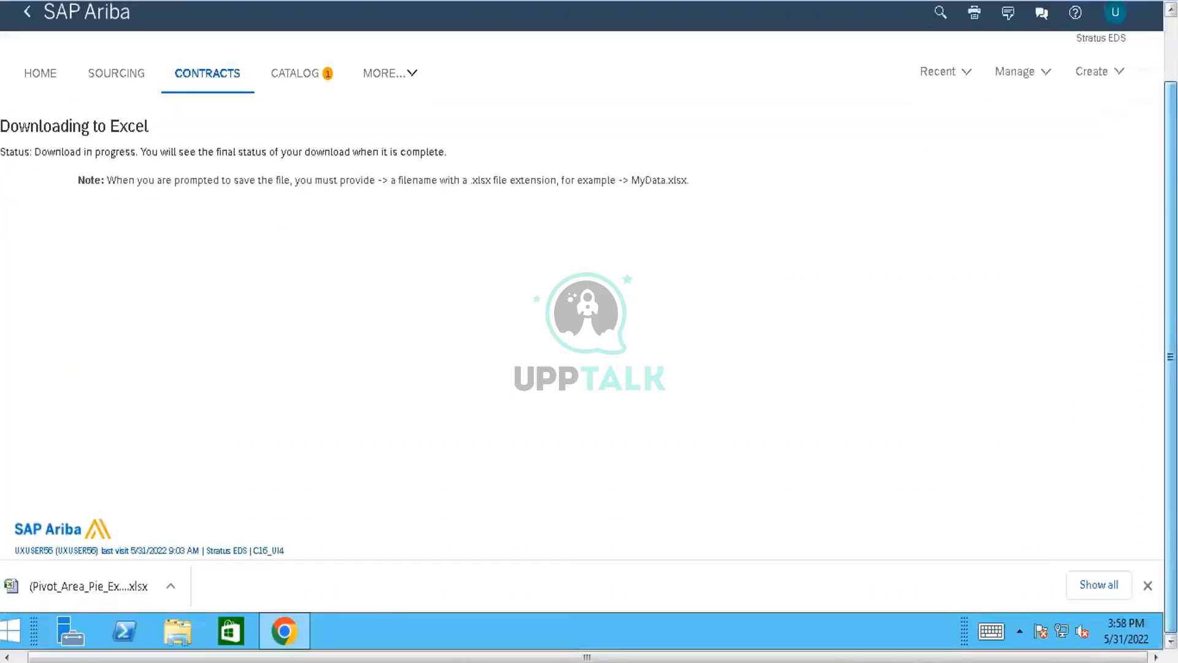
- Open the exported Pivot_Area_Pie workbook in a maximized Excel window and dismiss Document Recovery, removing the recovered files
left_click(96, 588)
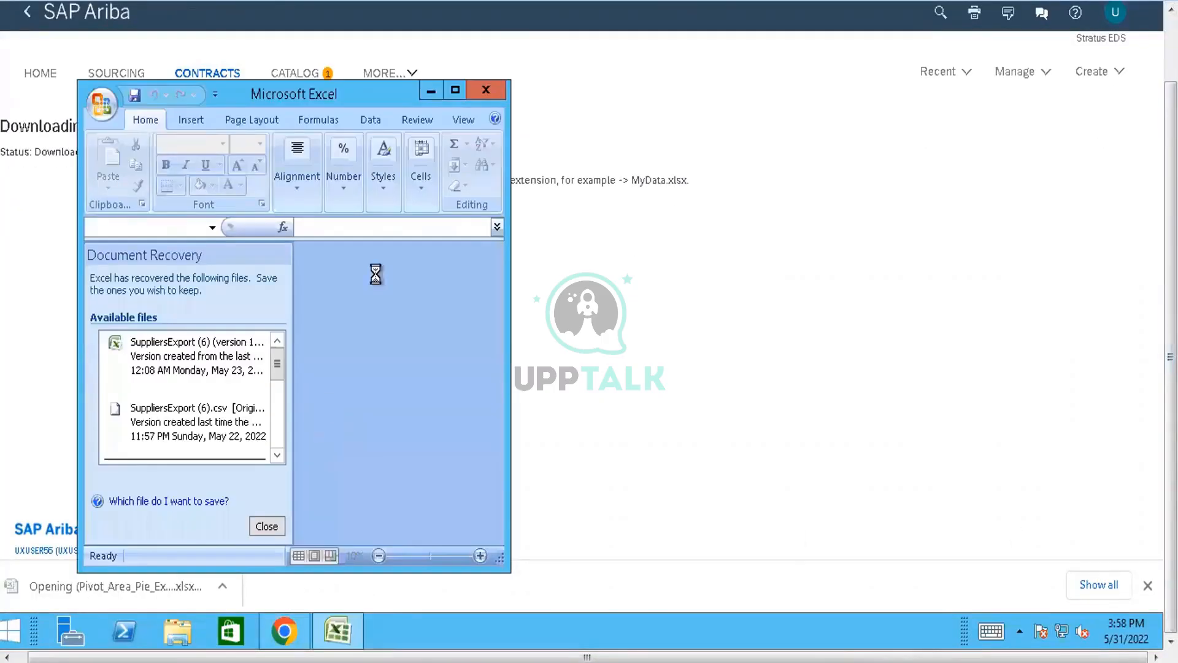
left_click(455, 91)
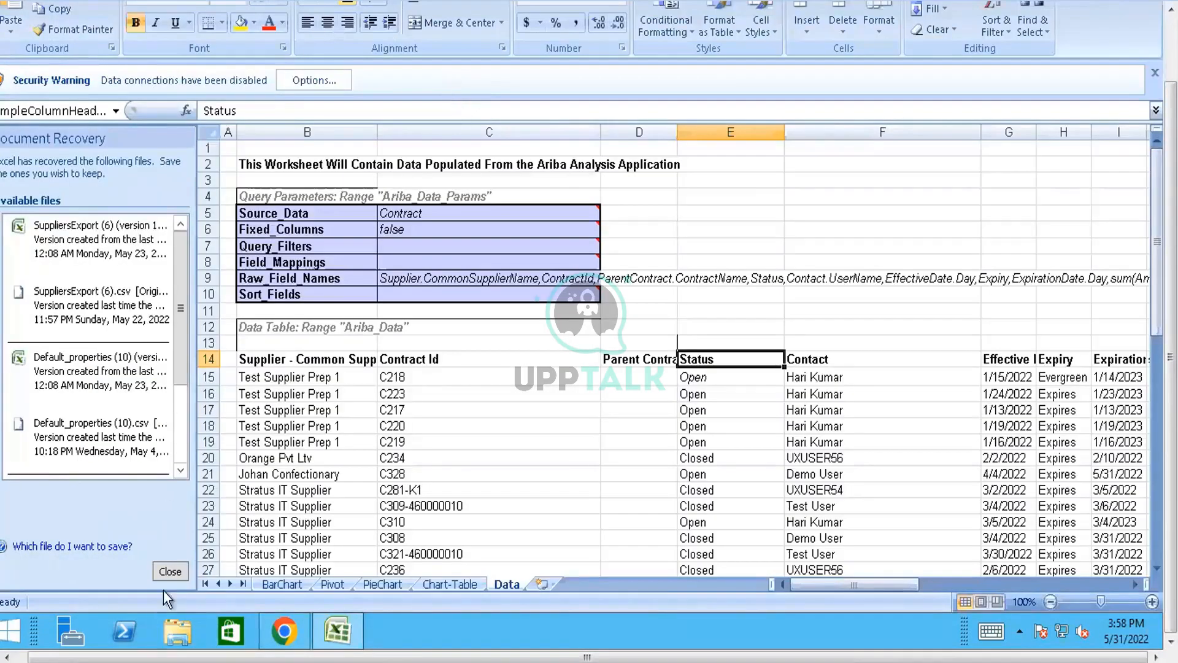
left_click(170, 572)
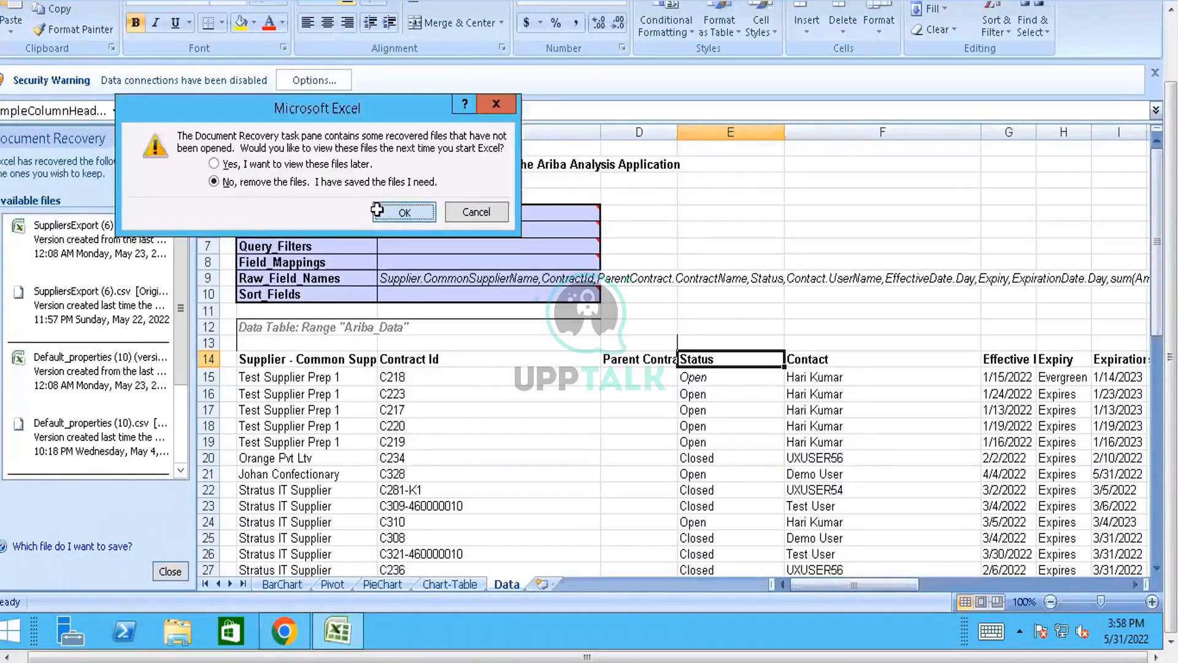
key("Return")
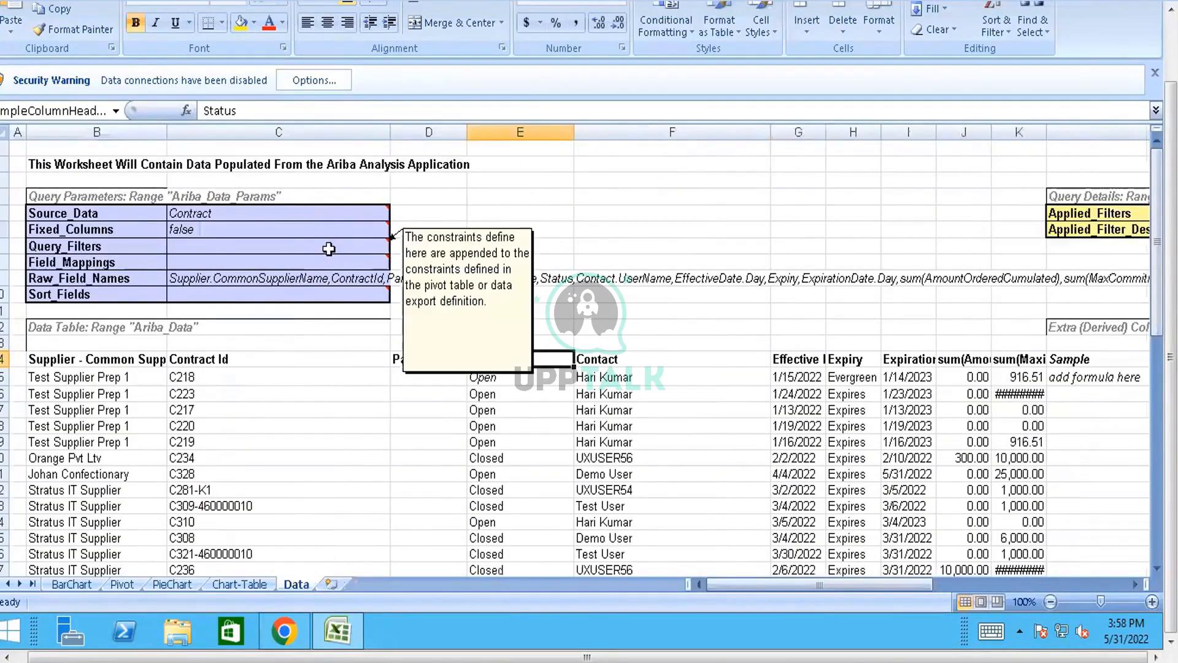
- Examine the parameter rows 1 to 13 and the column headings in row 14 of the Data sheet
left_click(384, 179)
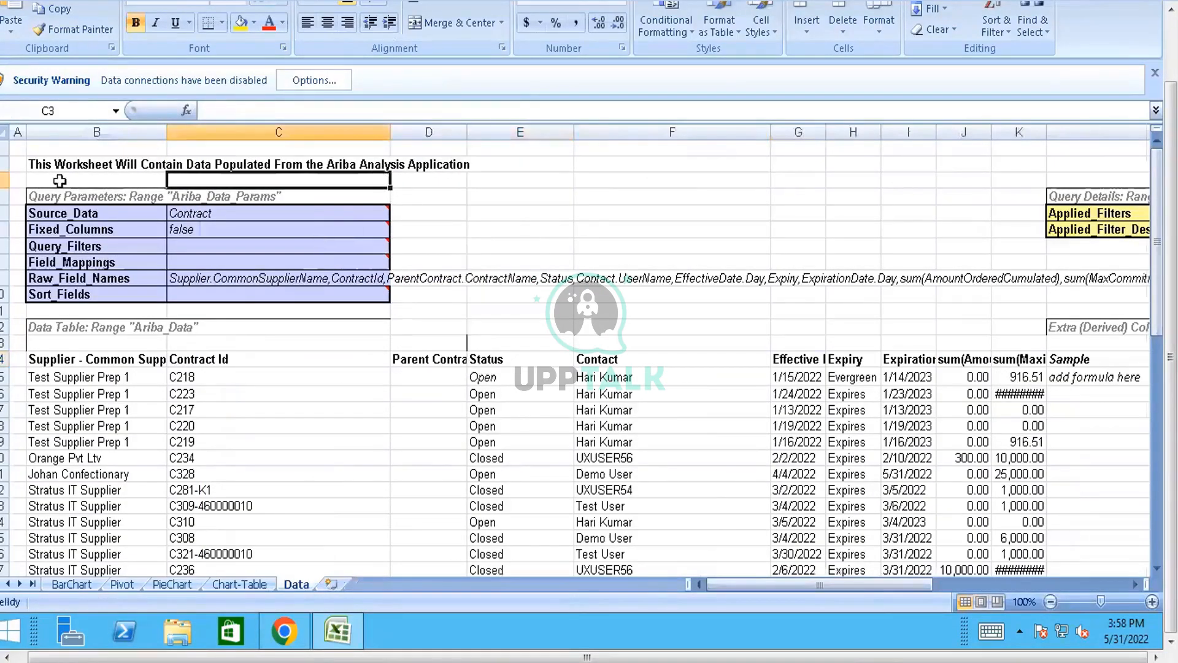
left_click_drag(14, 148, 11, 344)
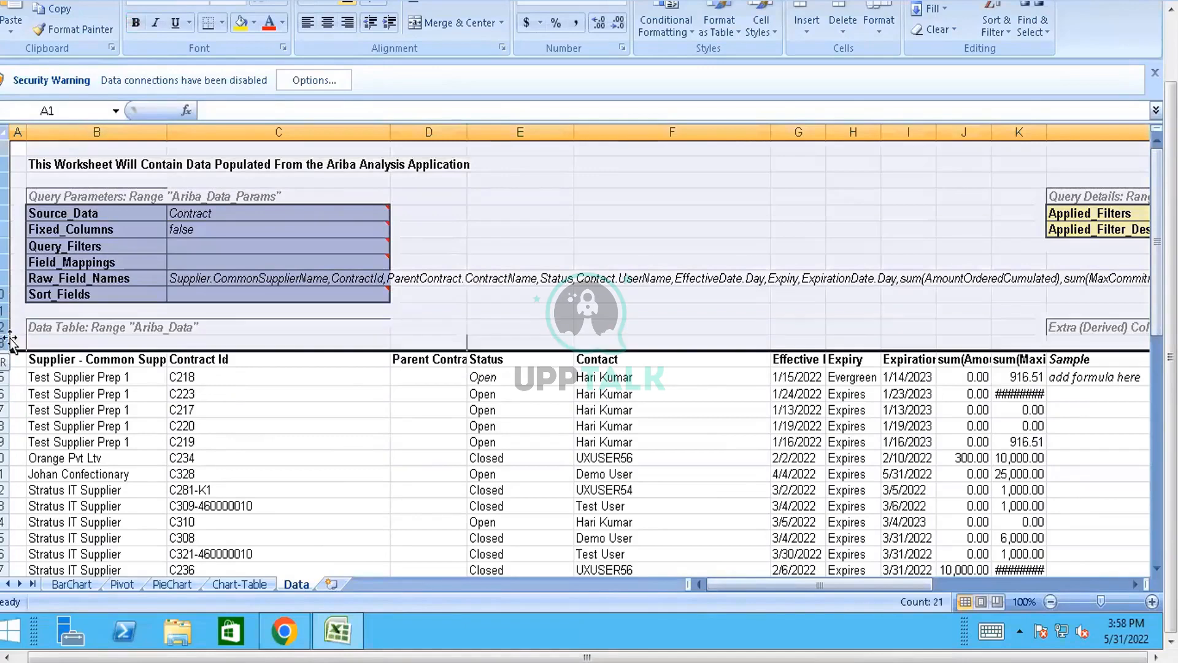
left_click(98, 366)
key("Right")
key("Right")
key("Right")
key("Right")
key("Right")
key("Right")
key("Right")
key("Right")
key("Right")
key("Right")
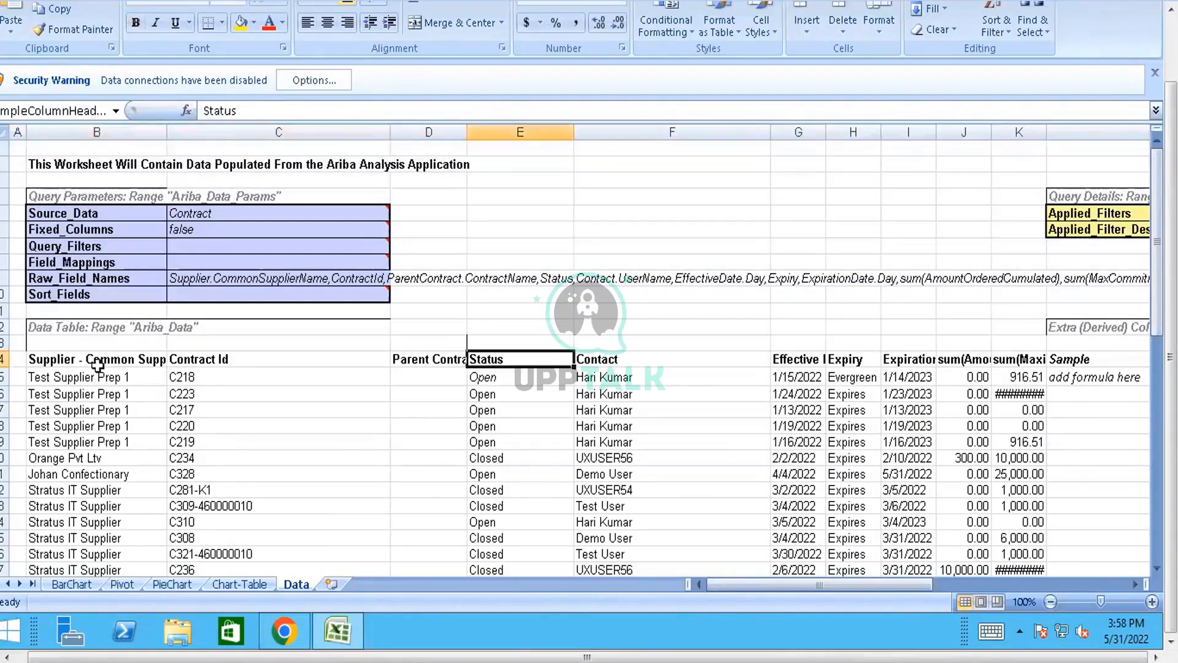
key("Right")
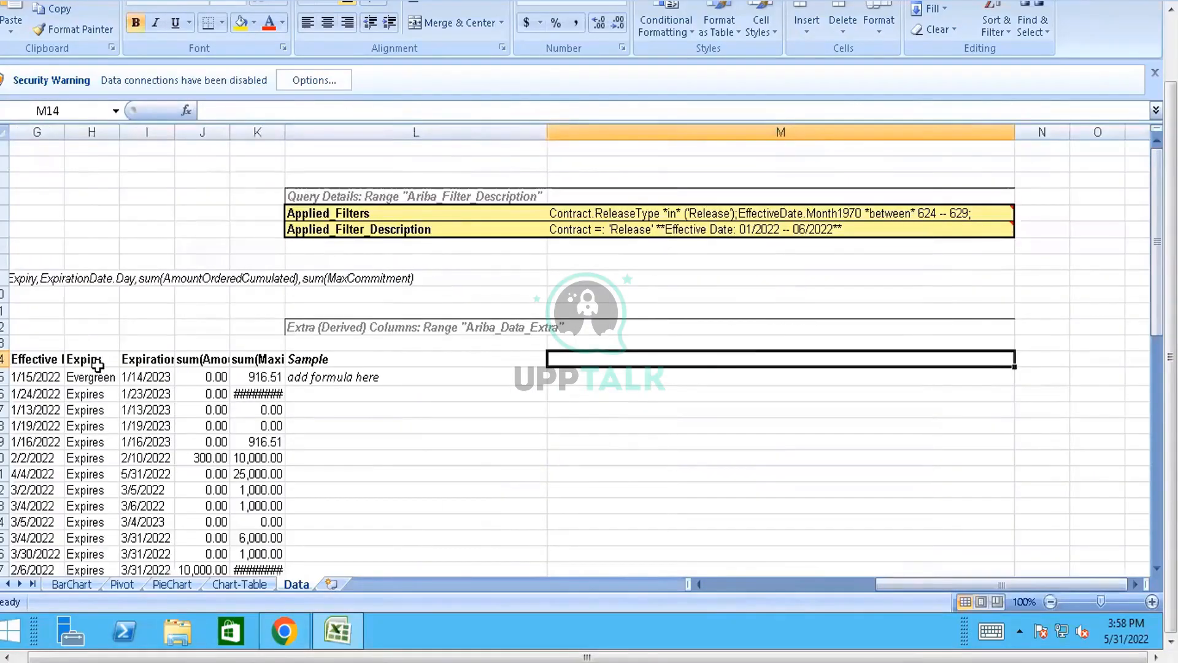
key("Left")
key("Left")
key("Left")
key("Left")
key("Right")
key("Right")
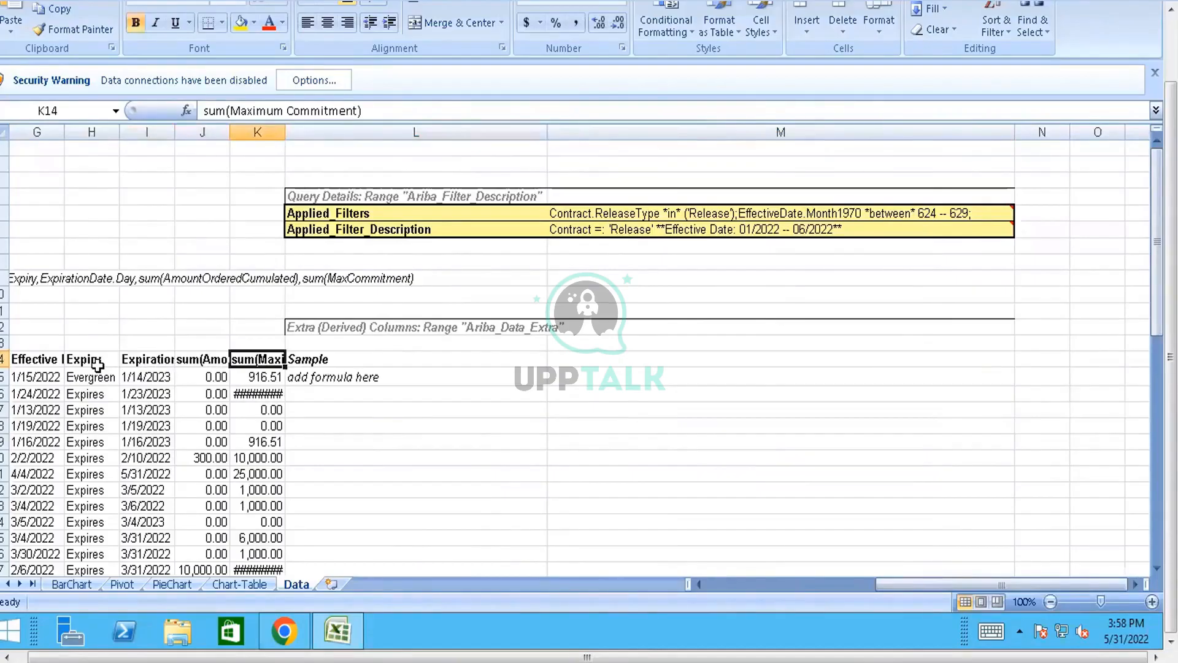
- Examine the applied filter description in the query details block of the Data sheet
key("Up")
key("Up")
key("Up")
key("Up")
key("Up")
key("Up")
key("Up")
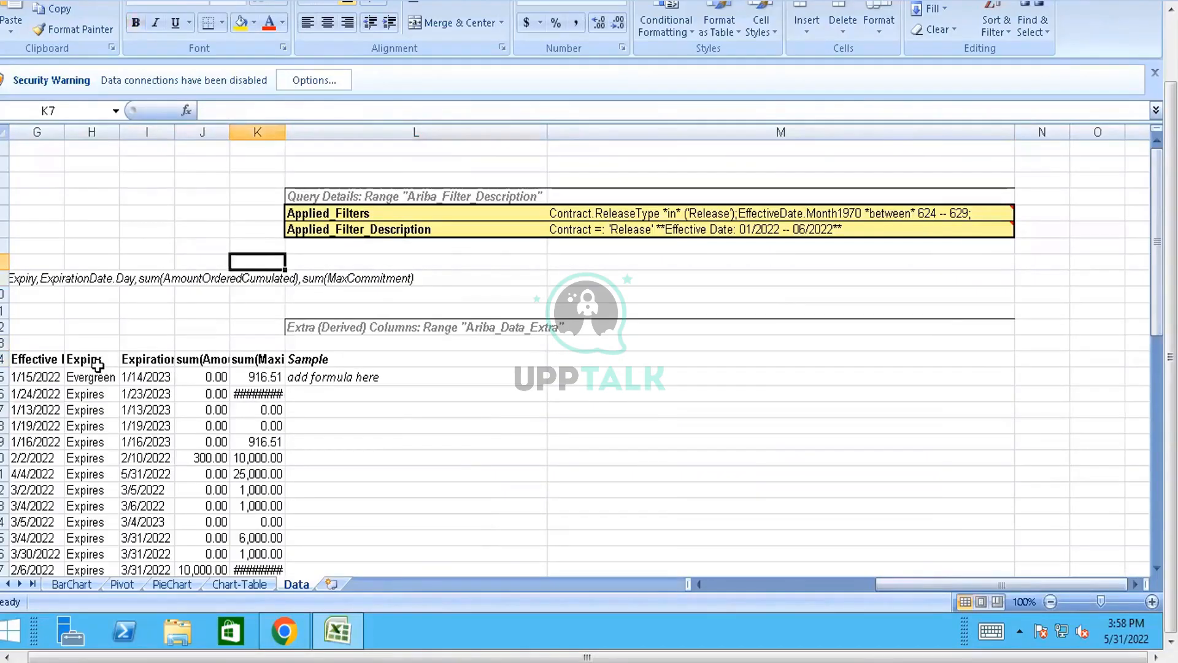
key("Up")
key("Right")
key("Right")
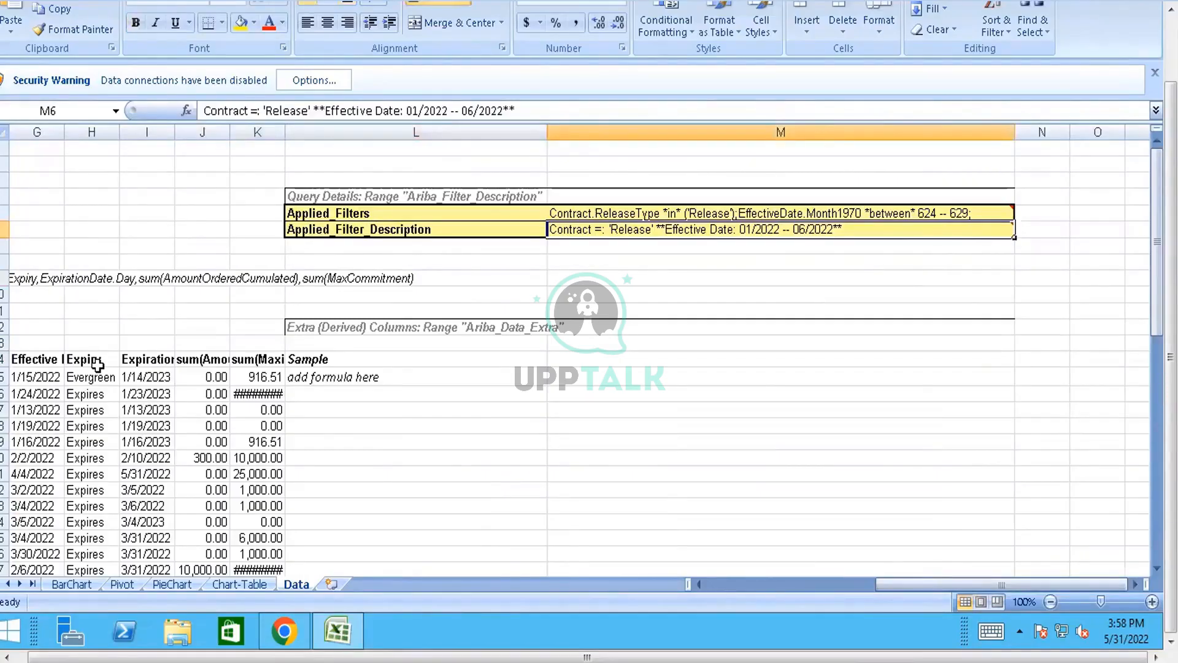
key("Down")
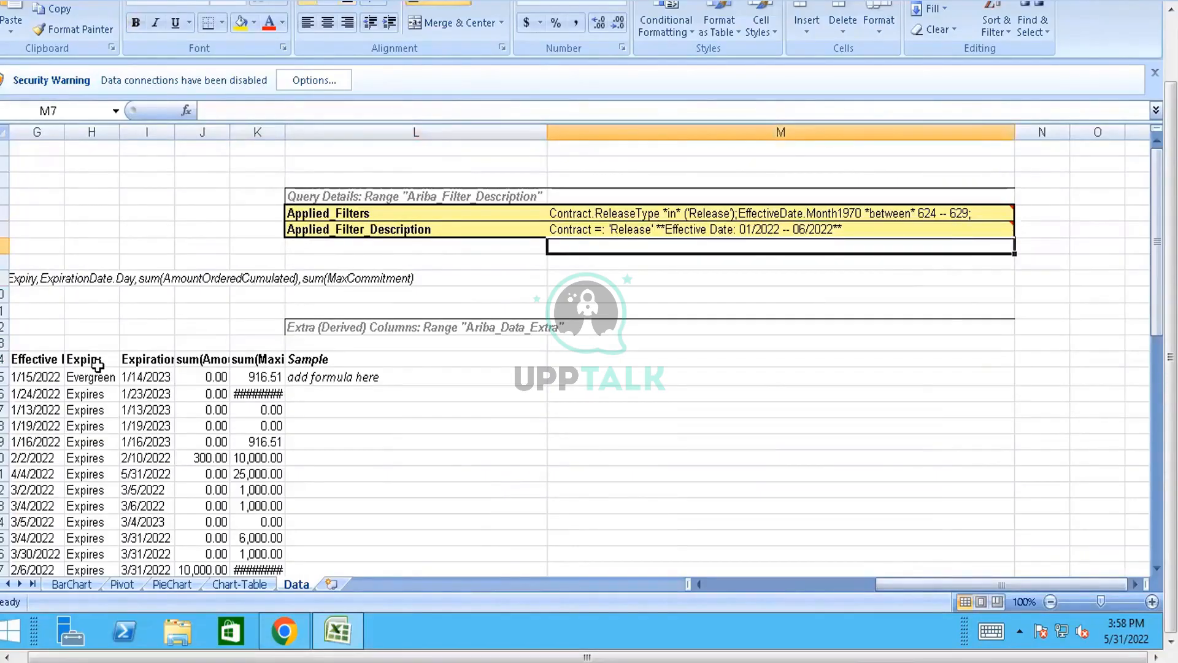
- Review the exported contract rows on the Data sheet, from the data table's heading down to row 44
key("Left")
key("Left")
key("Left")
key("Left")
key("Left")
key("Left")
key("Left")
key("Left")
key("Left")
key("Left")
key("Left")
key("Left")
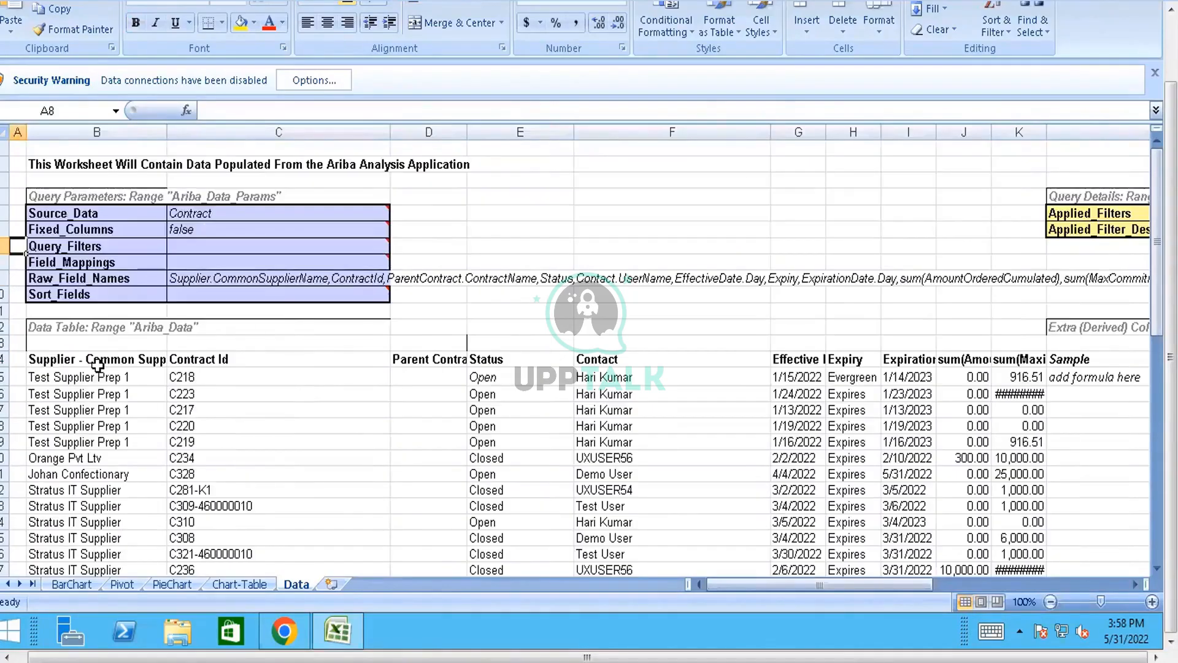
key("Down")
key("Down")
key("Down")
key("Down")
key("Down")
key("Down")
key("Down")
key("Down")
key("Down")
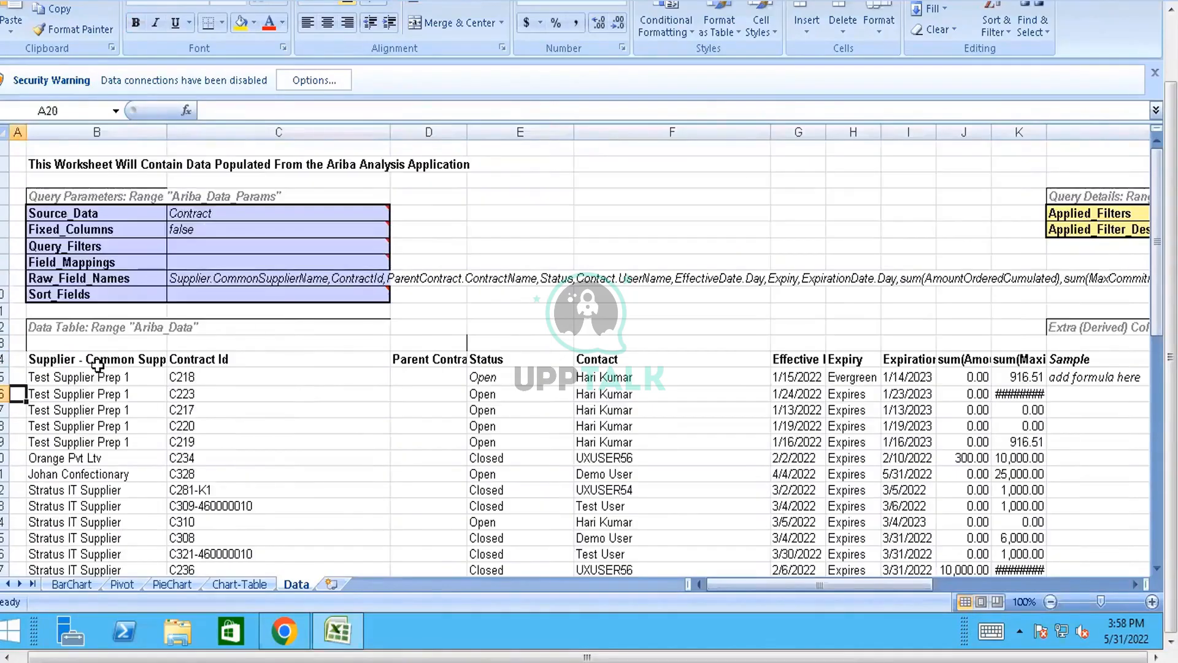
key("Down")
key("Down")
key("Down")
key("Down")
key("Down")
key("Down")
key("Down")
key("Down")
key("Down")
key("Down")
key("Down")
key("Down")
key("Down")
key("Down")
key("Down")
key("Down")
key("Down")
key("Down")
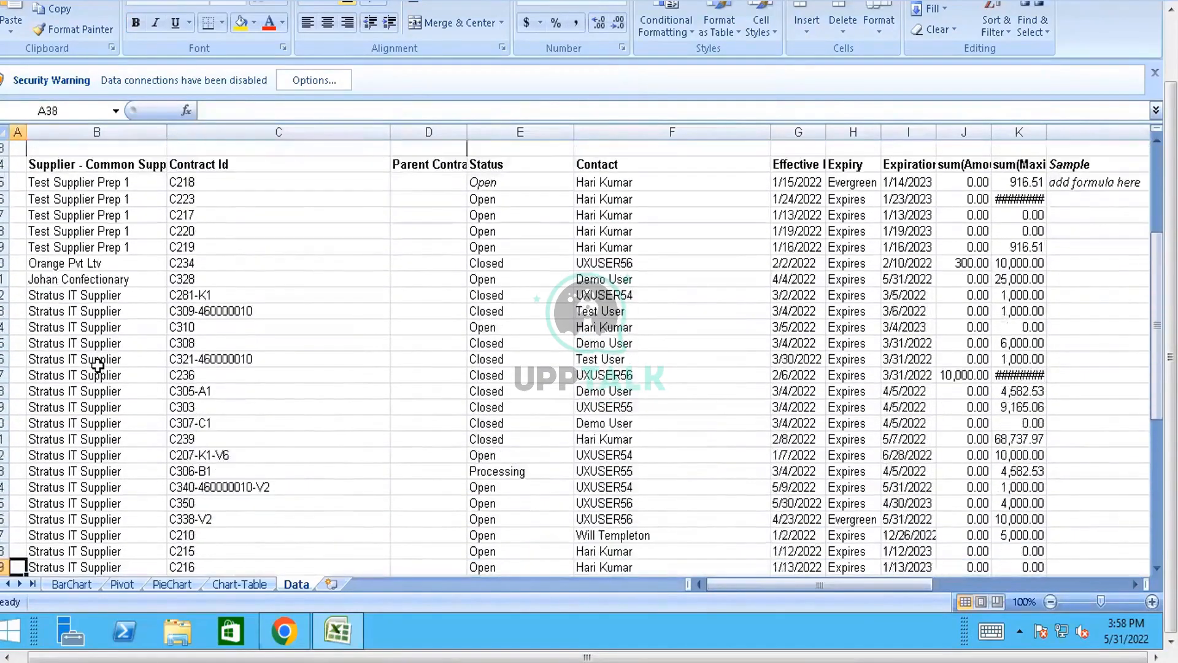
key("Down")
key("Down")
key("Down")
key("Down")
key("Down")
key("Down")
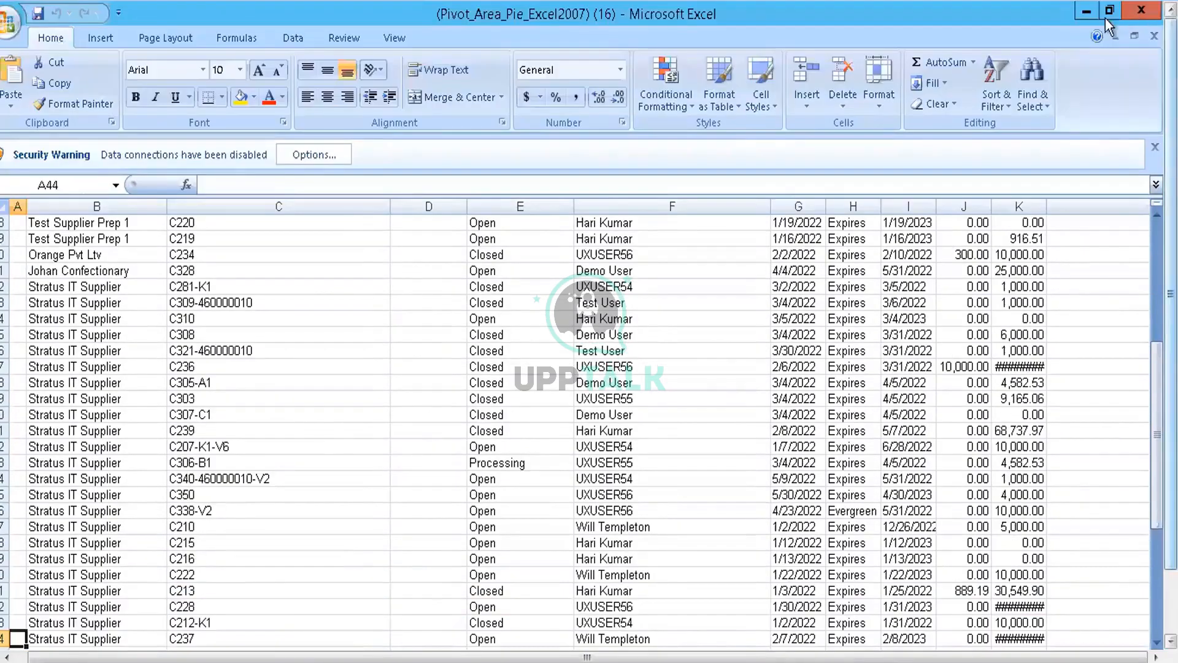
- Minimize the workbook, switch back to SAP Ariba and close the export results to return to the Contract By Amount Left report
left_click(1092, 12)
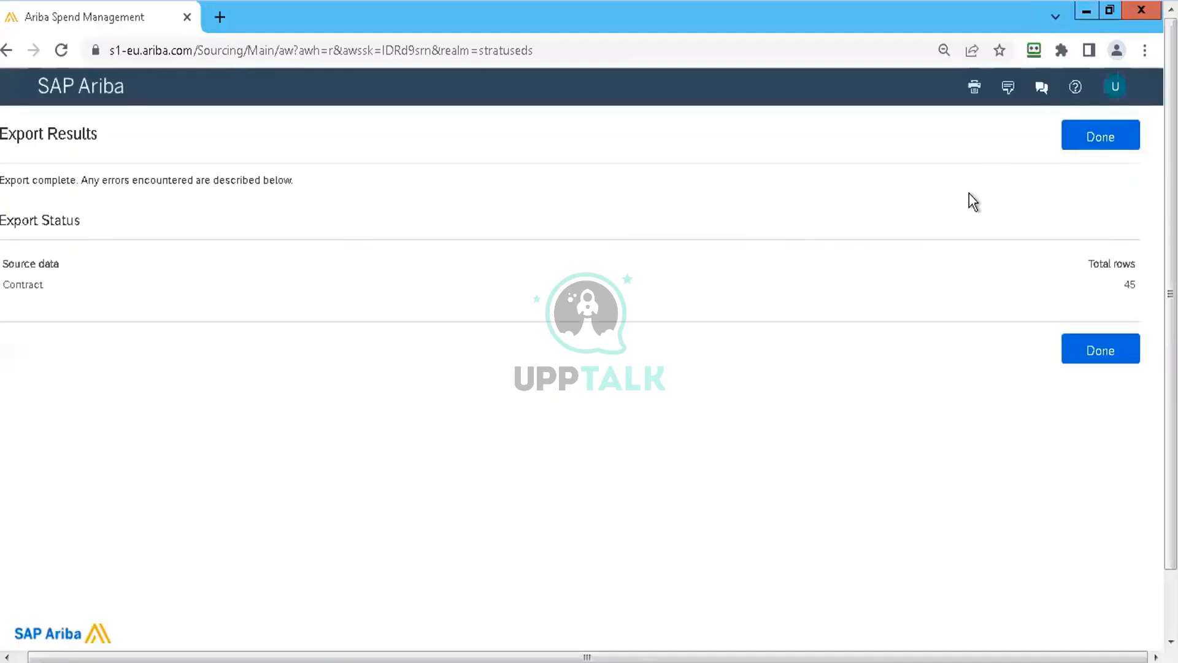
left_click(1096, 143)
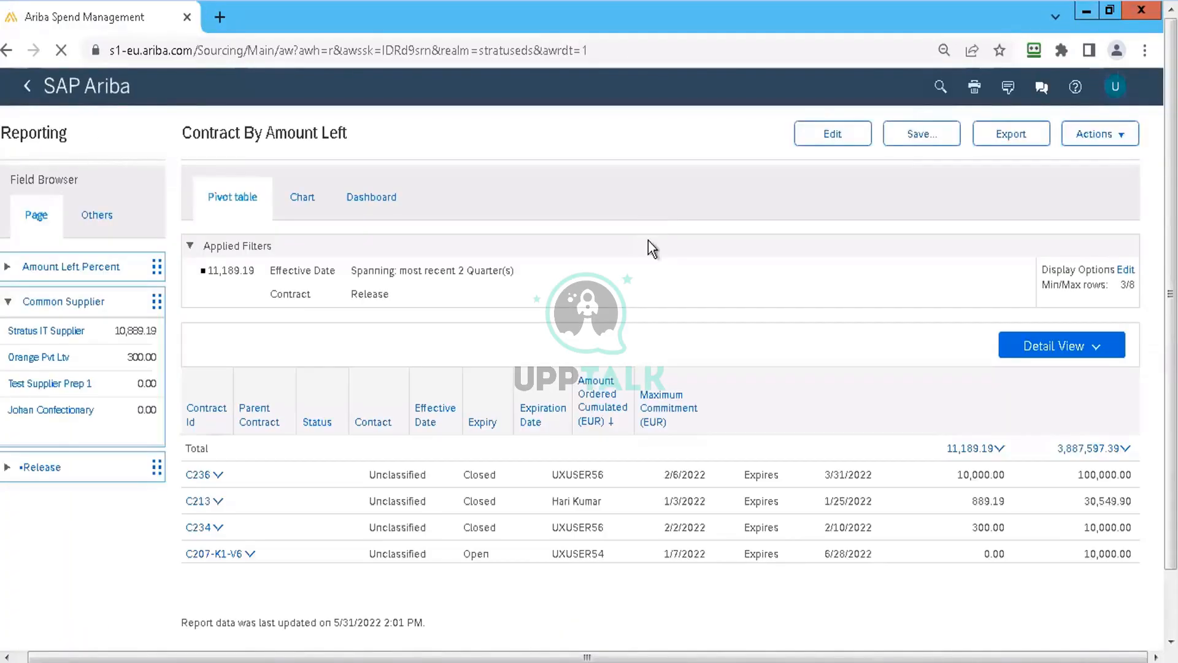
left_click(1086, 139)
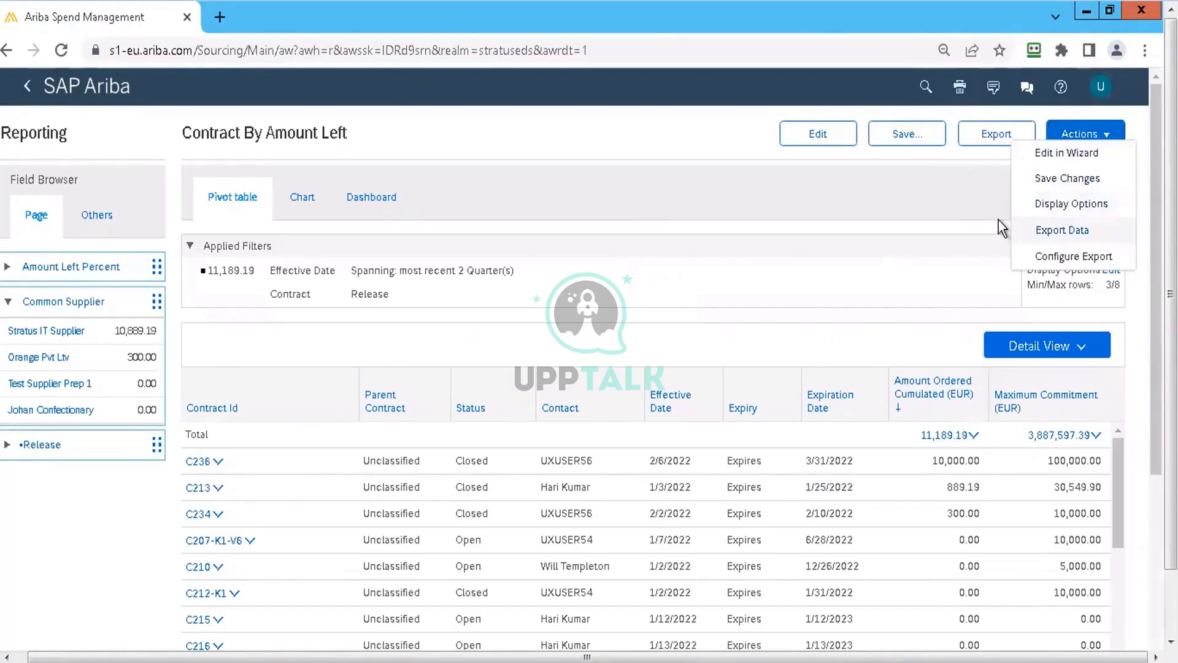
left_click(926, 227)
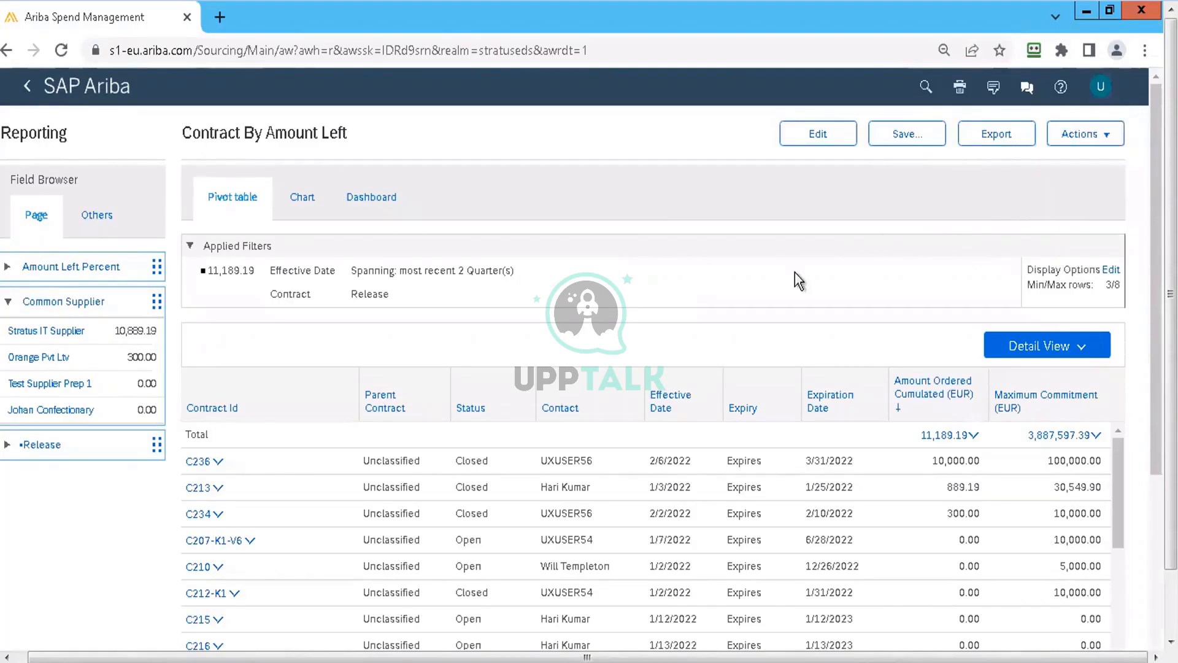
- Switch the Contract By Amount Left report to the aggregate view and return it to the detail view
left_click(1034, 355)
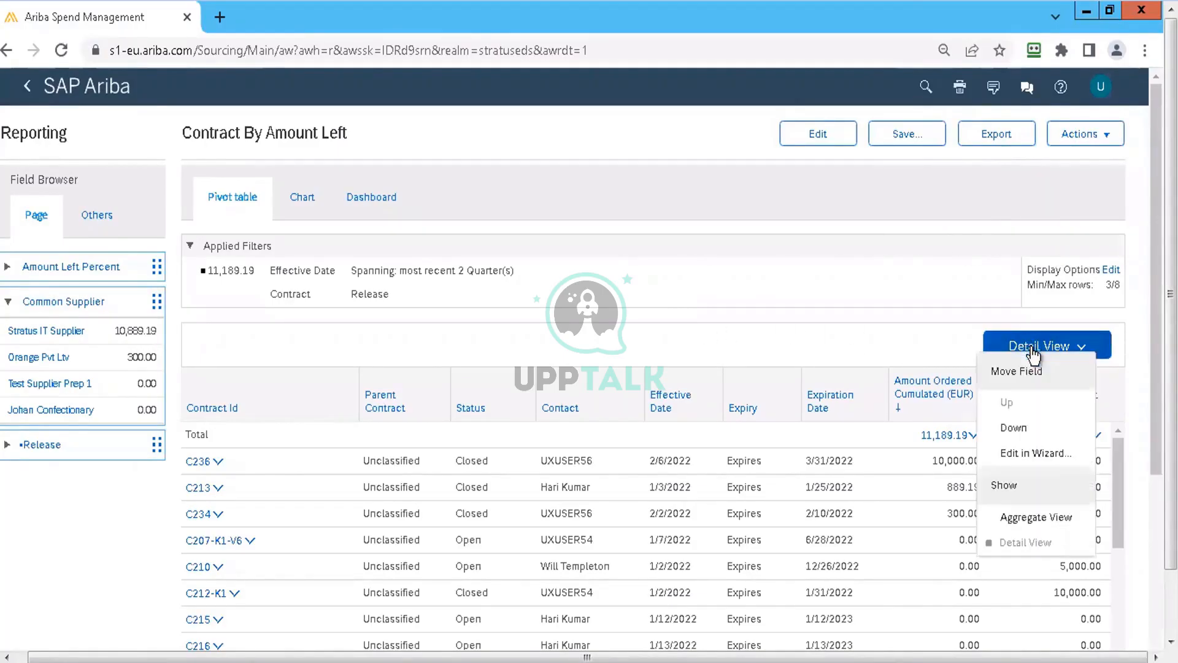
left_click(1036, 517)
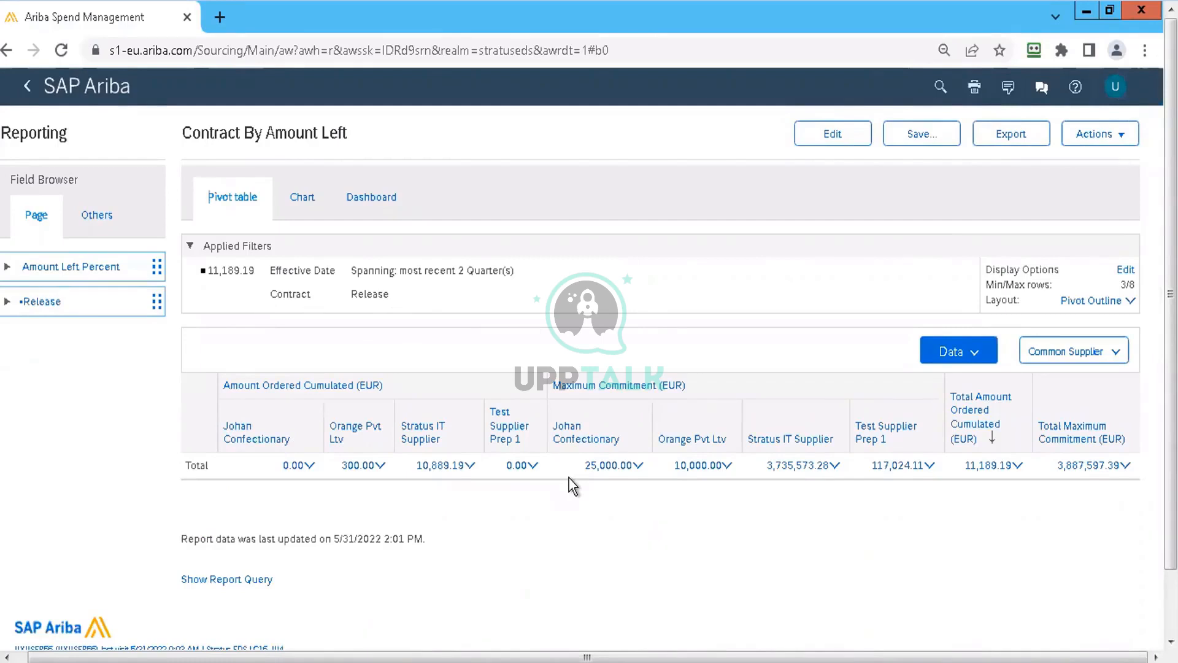
left_click(956, 353)
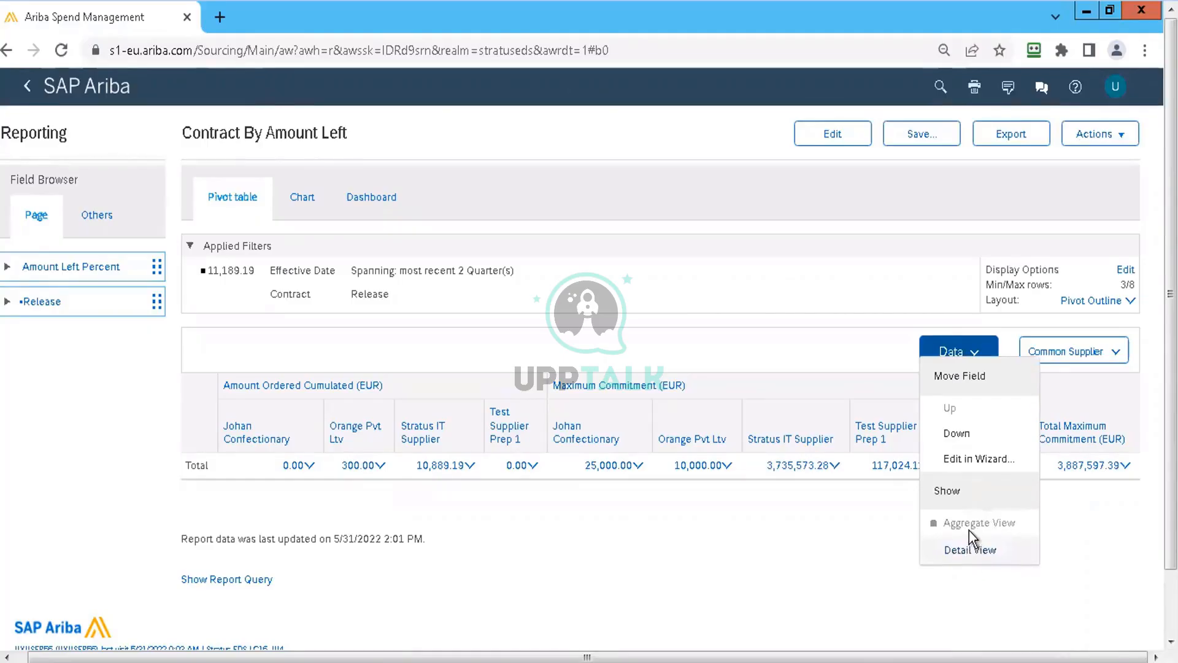
left_click(972, 550)
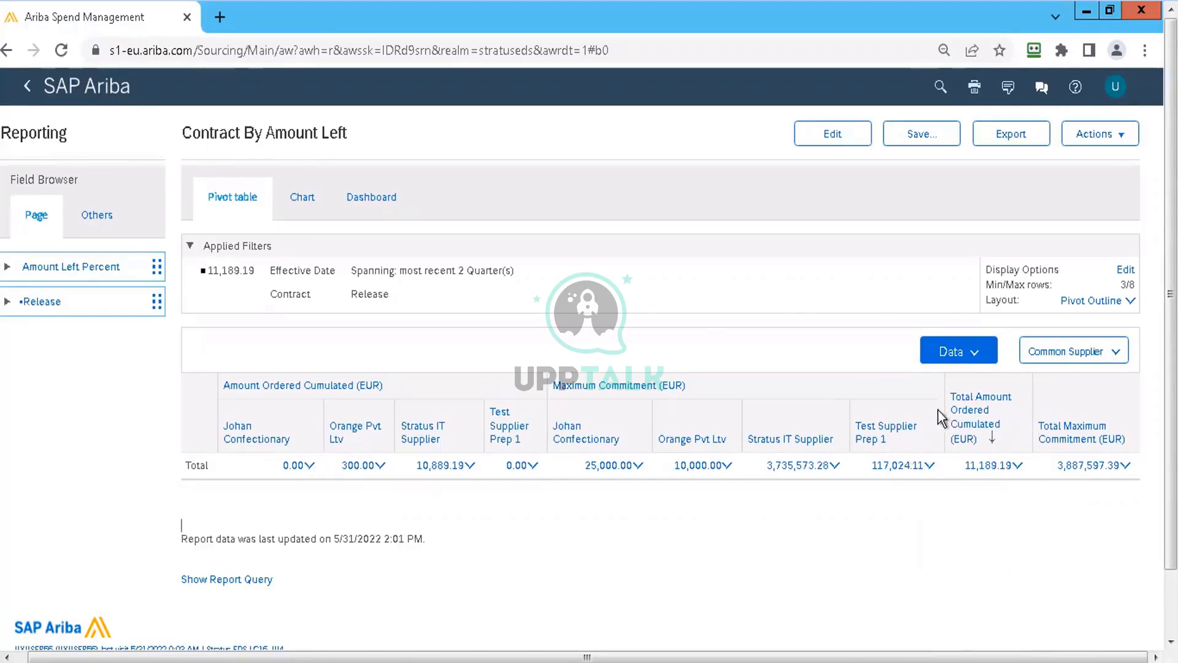
left_click(965, 355)
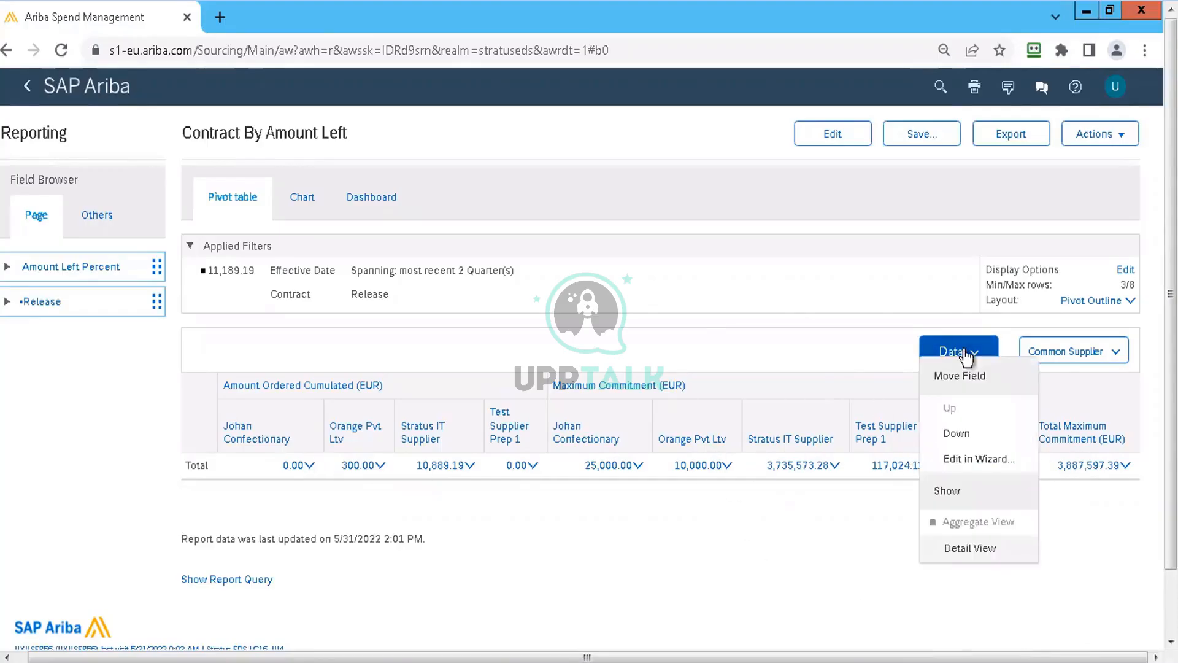
left_click(971, 547)
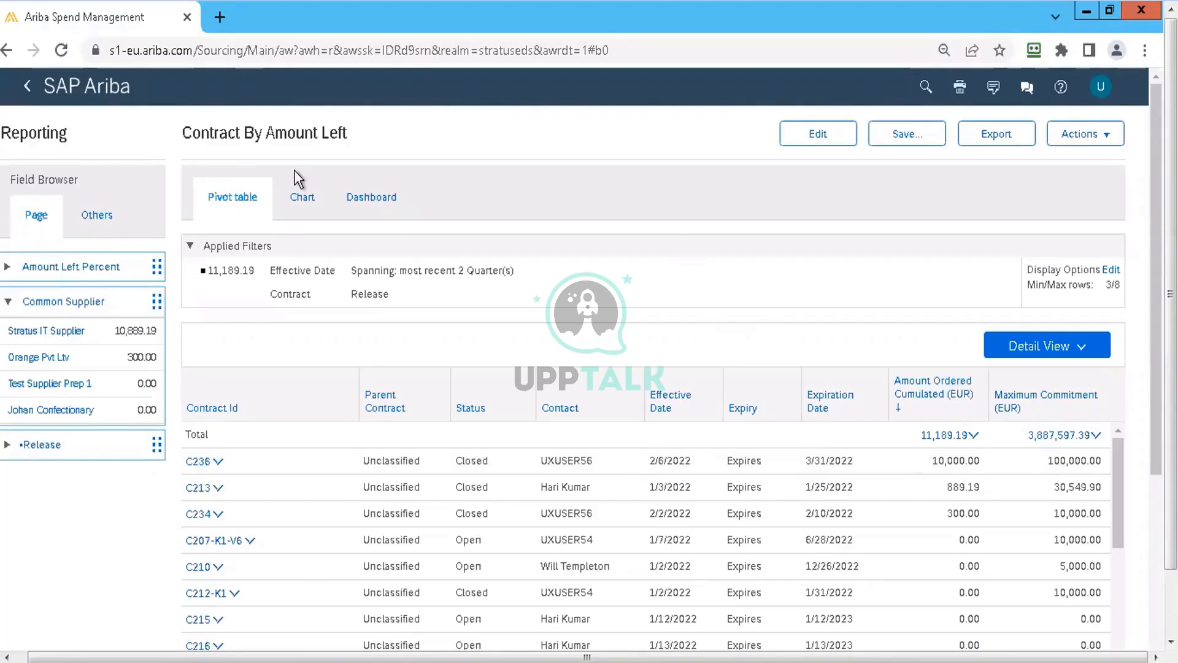
- Leave the report and save a copy in Personal Workspace, adding a hyphen and the person's first name to the report name
left_click(108, 85)
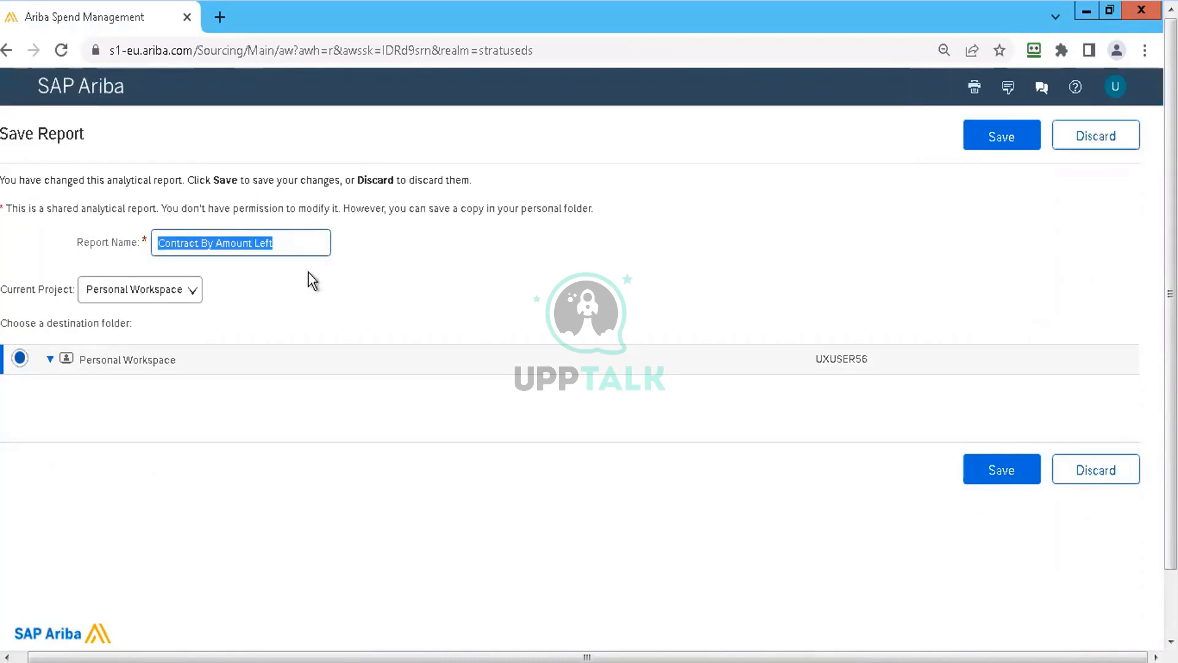
left_click(190, 290)
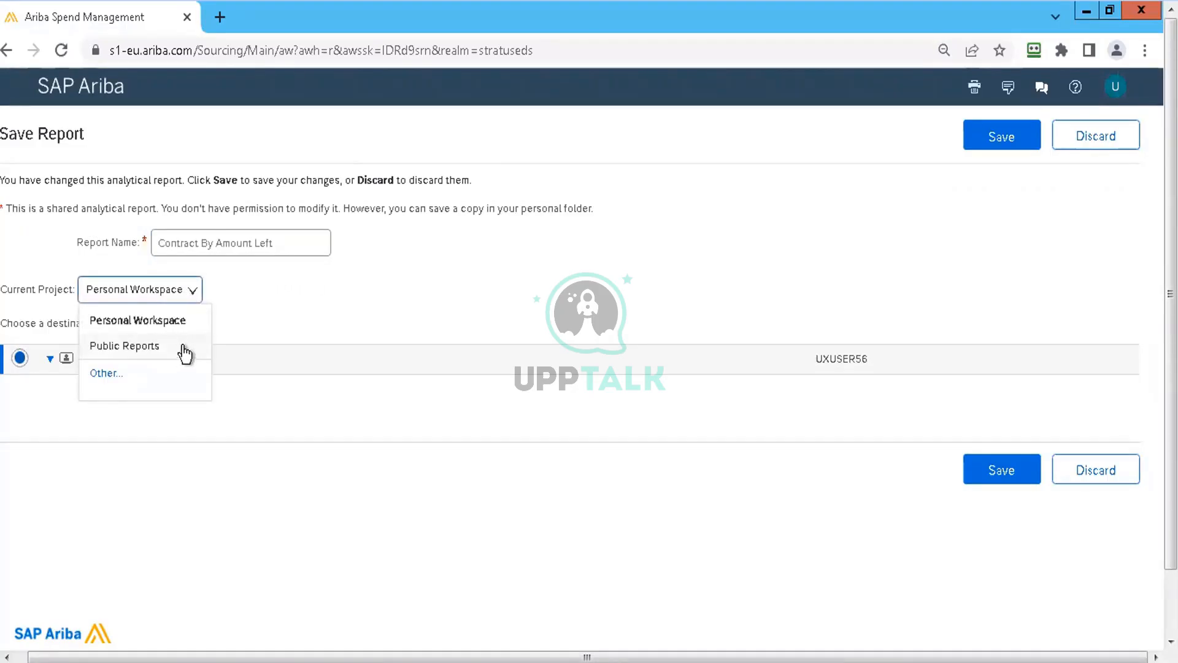
left_click(331, 312)
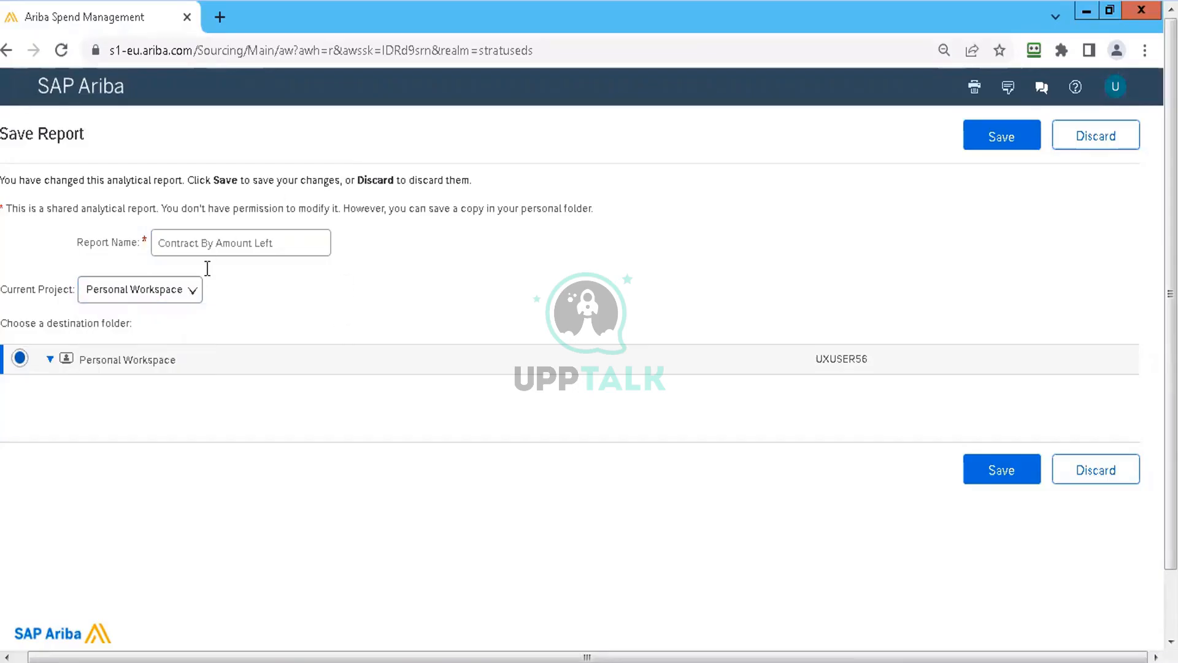
left_click(290, 237)
type("- ")
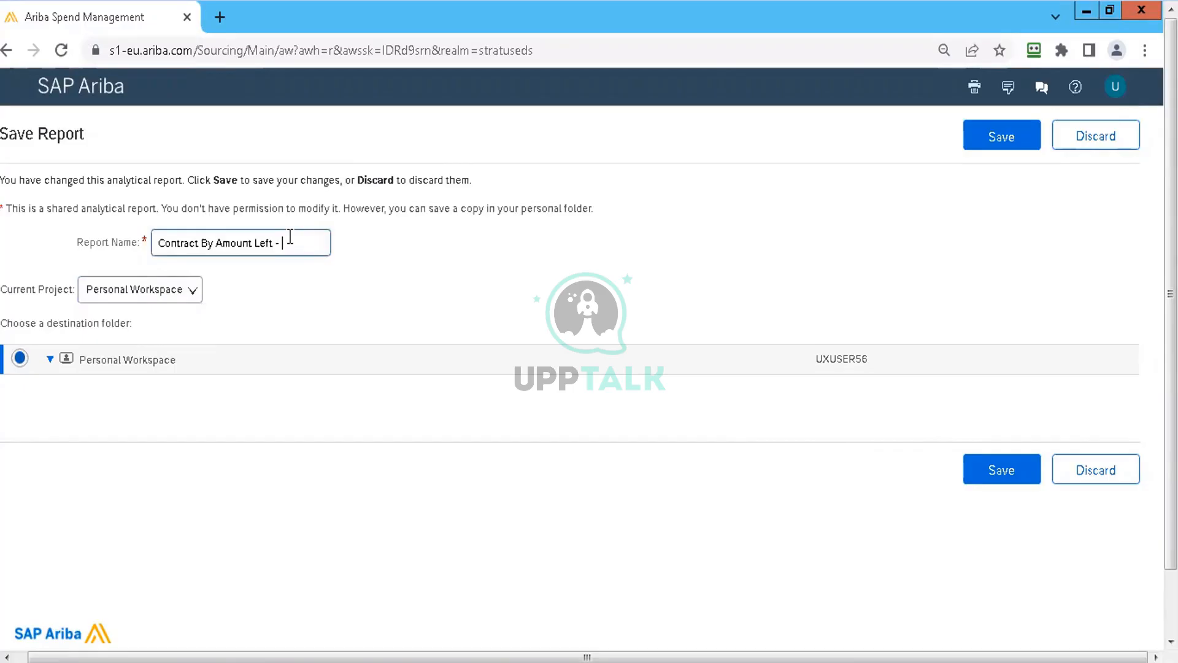
type("neel")
left_click(190, 298)
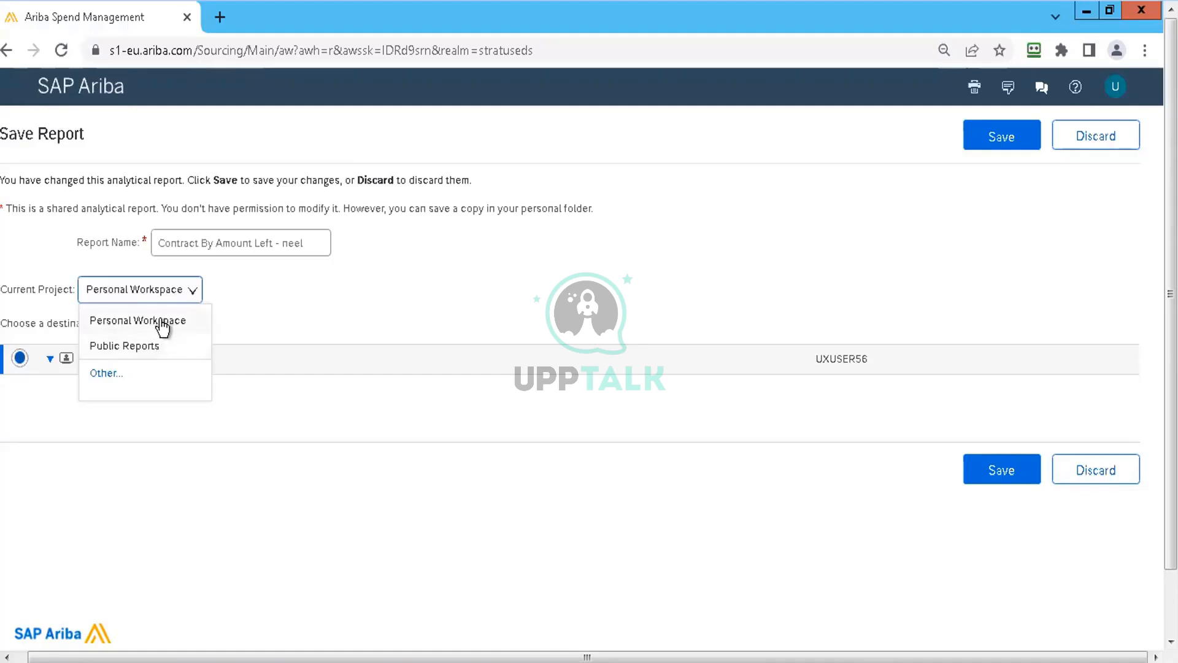
left_click(163, 321)
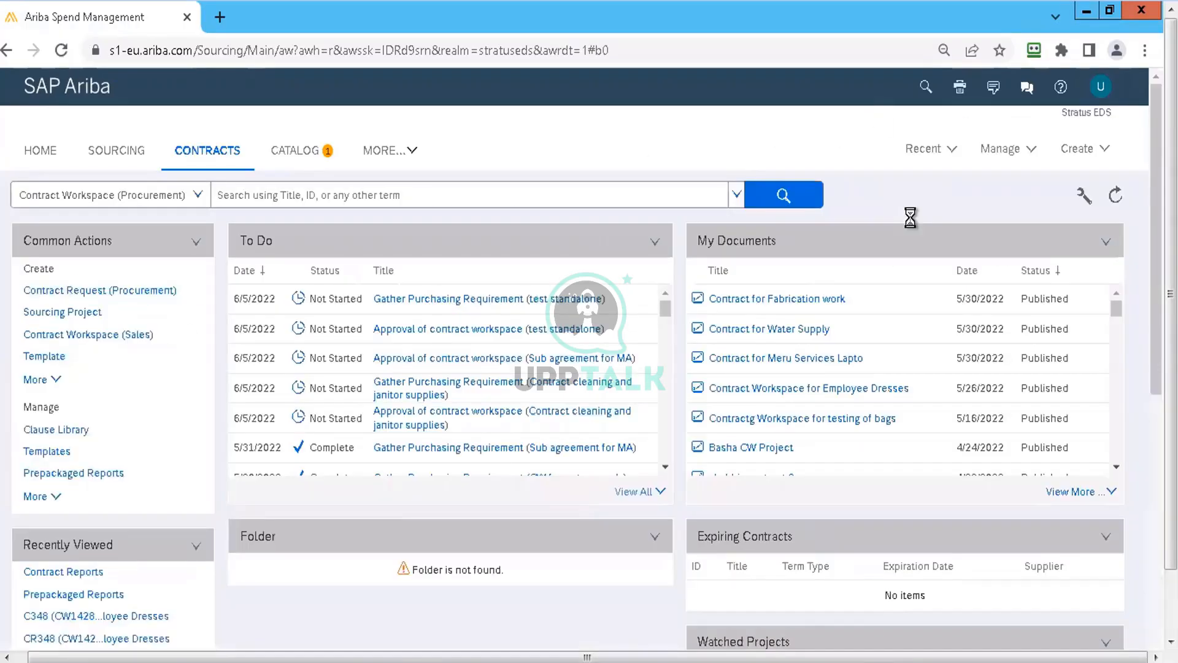
- Open the Personal Workspace and look through its list of saved reports
left_click(1022, 154)
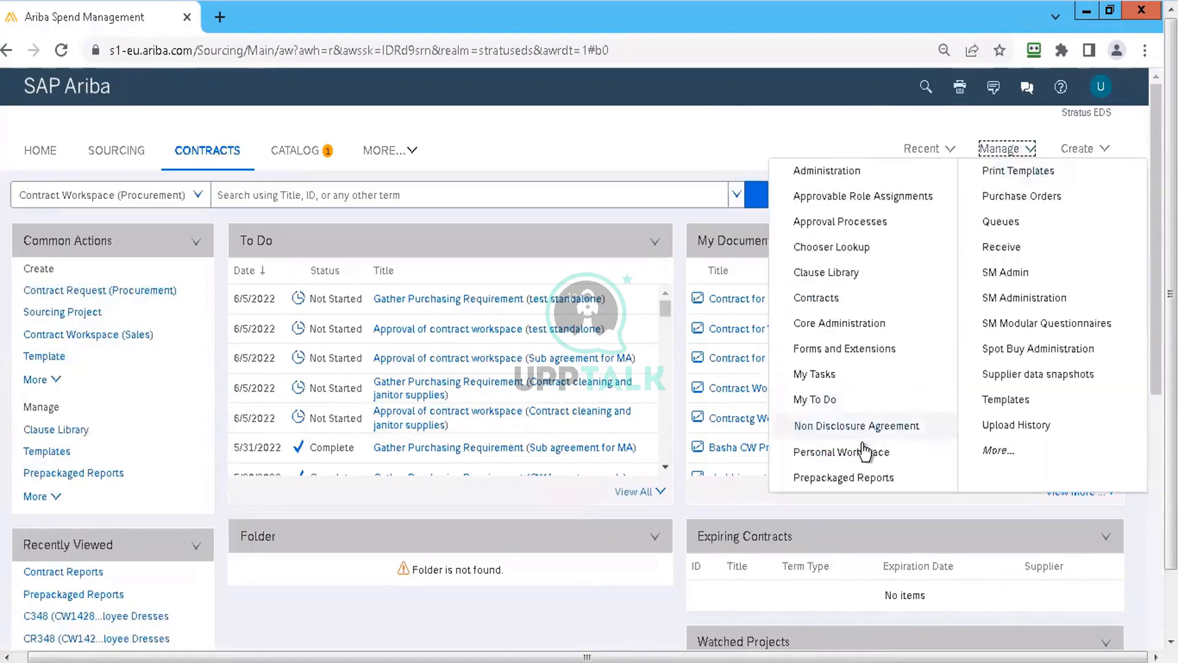
left_click(853, 455)
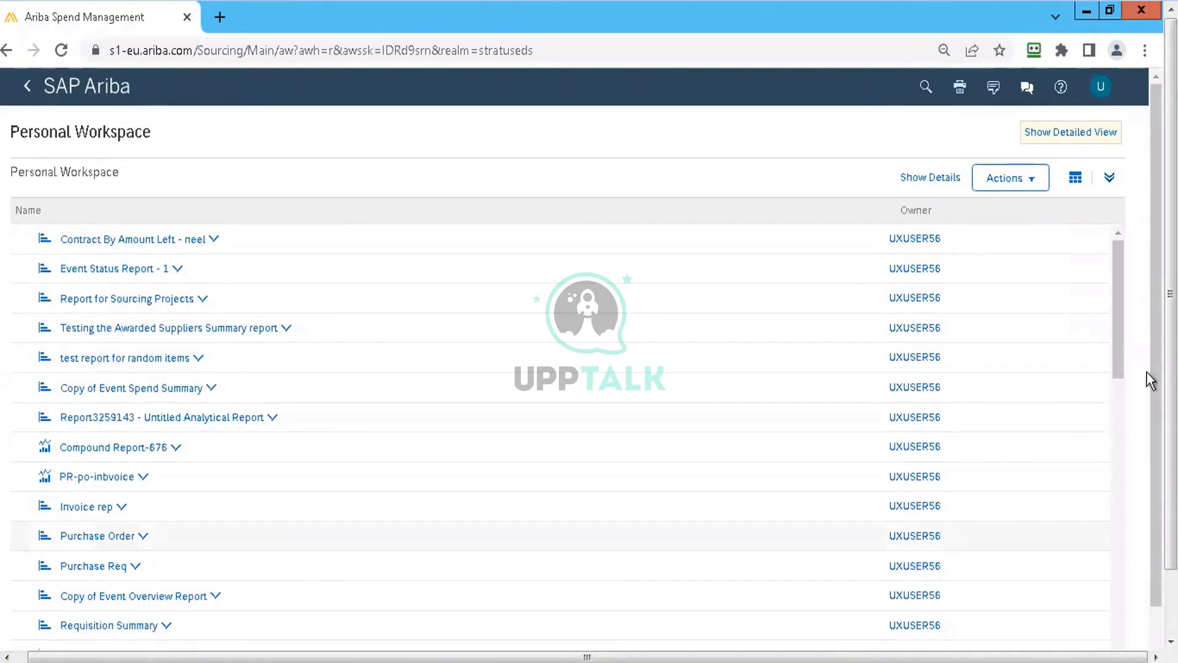
scroll(1122, 386, "down", 1)
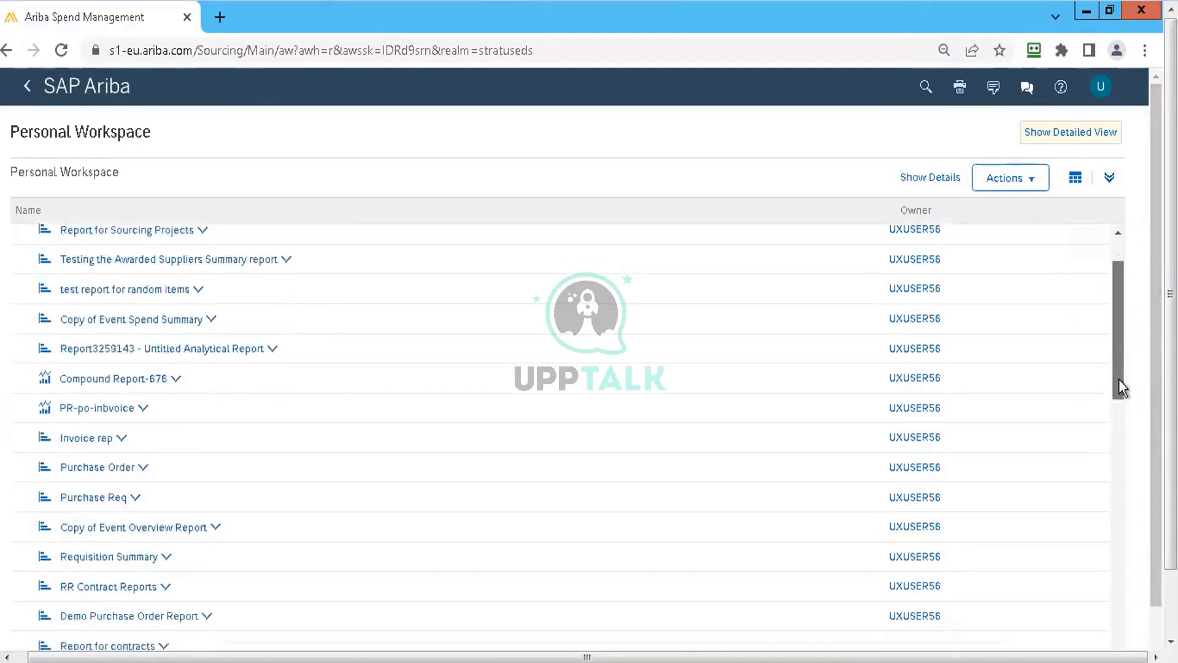
left_click_drag(1119, 378, 1107, 216)
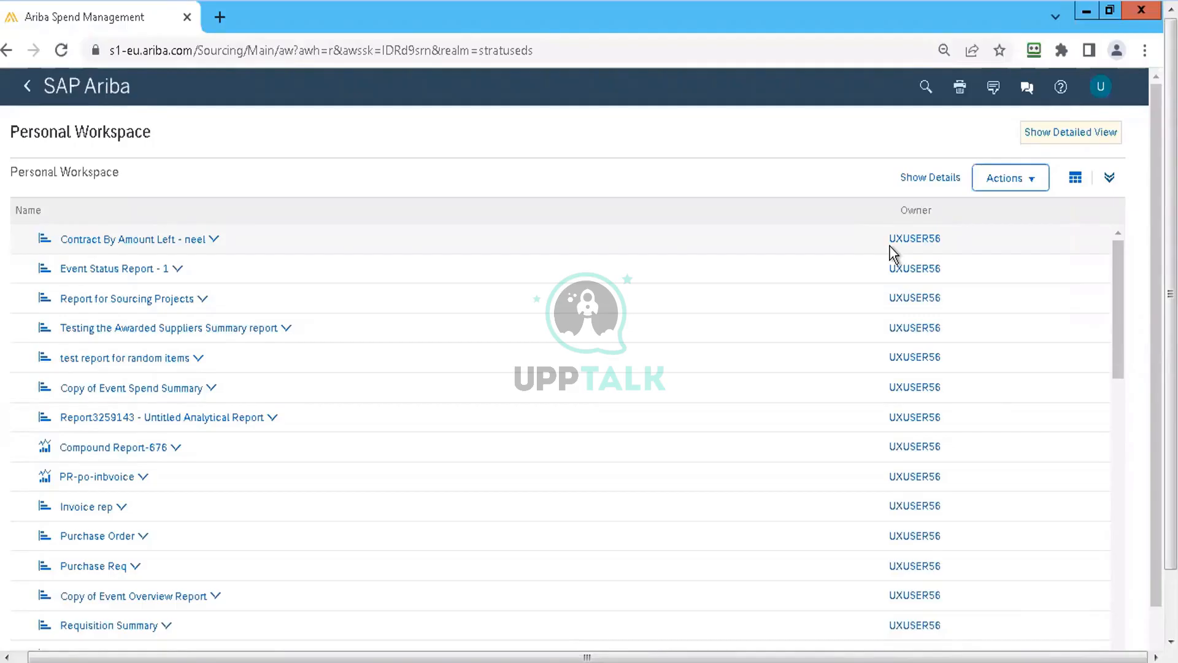
- Return to the Contracts dashboard, open Public Reports and look through the list of shared reports
left_click(113, 88)
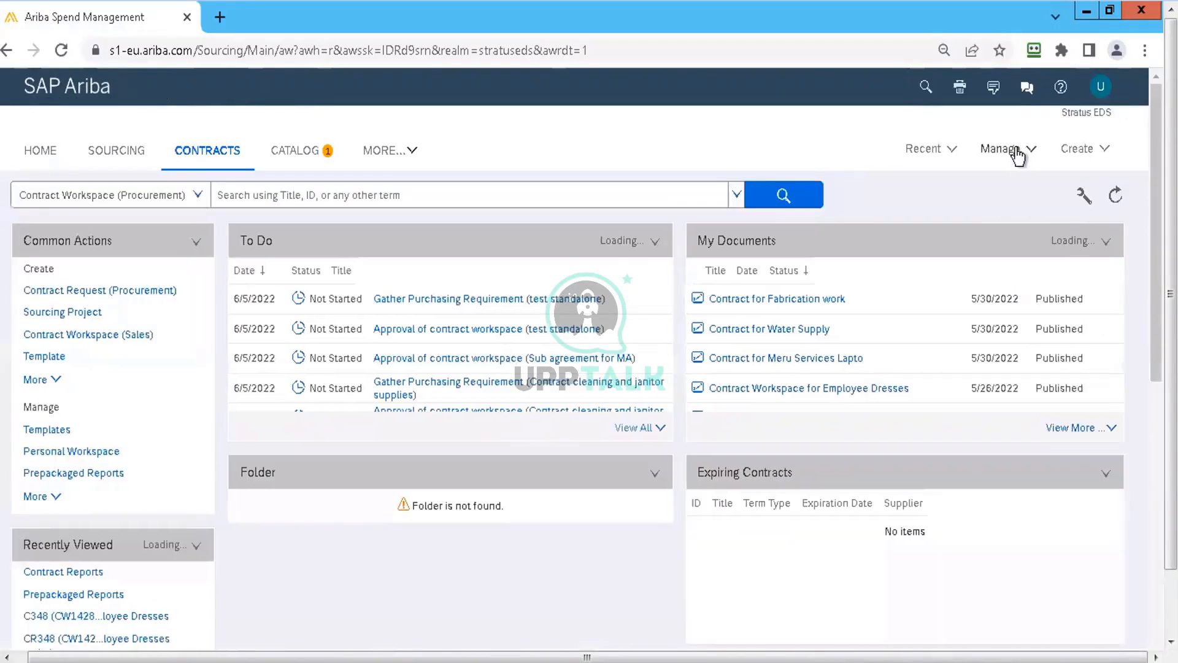
left_click(1017, 154)
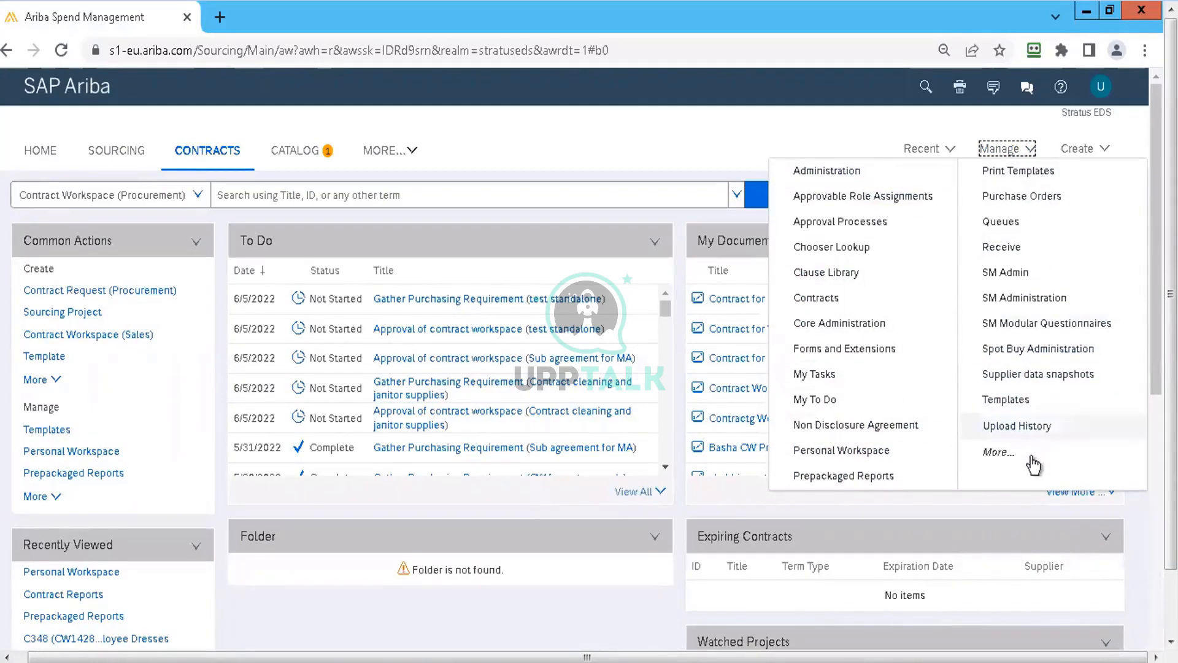
left_click(1001, 454)
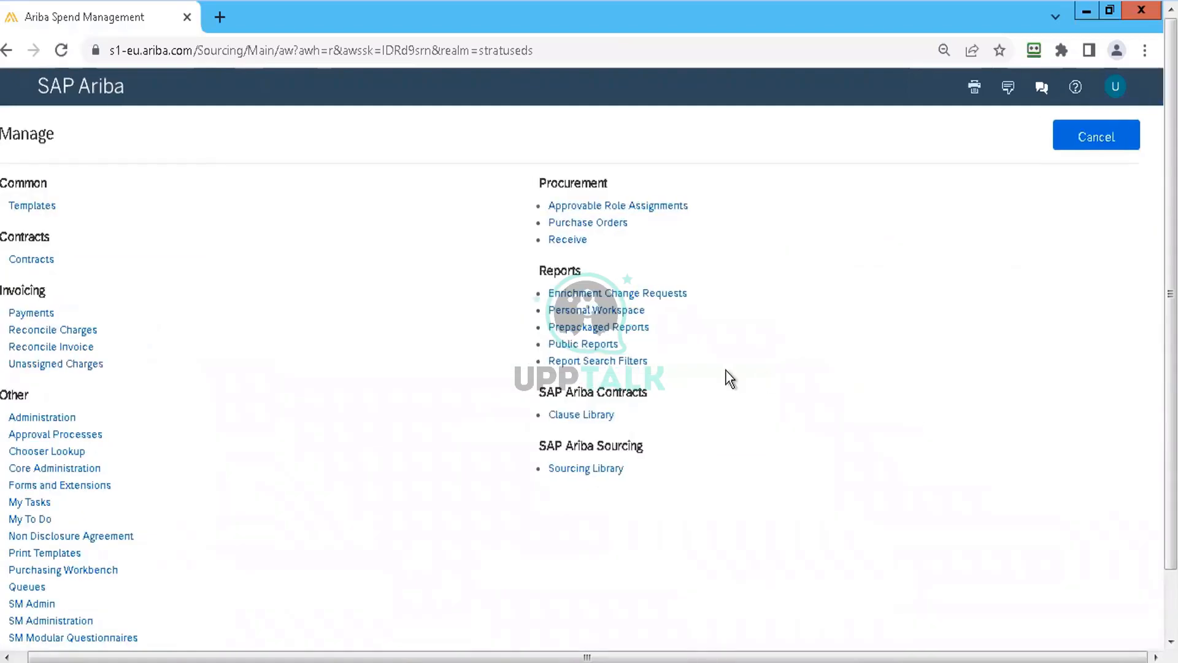
left_click(601, 348)
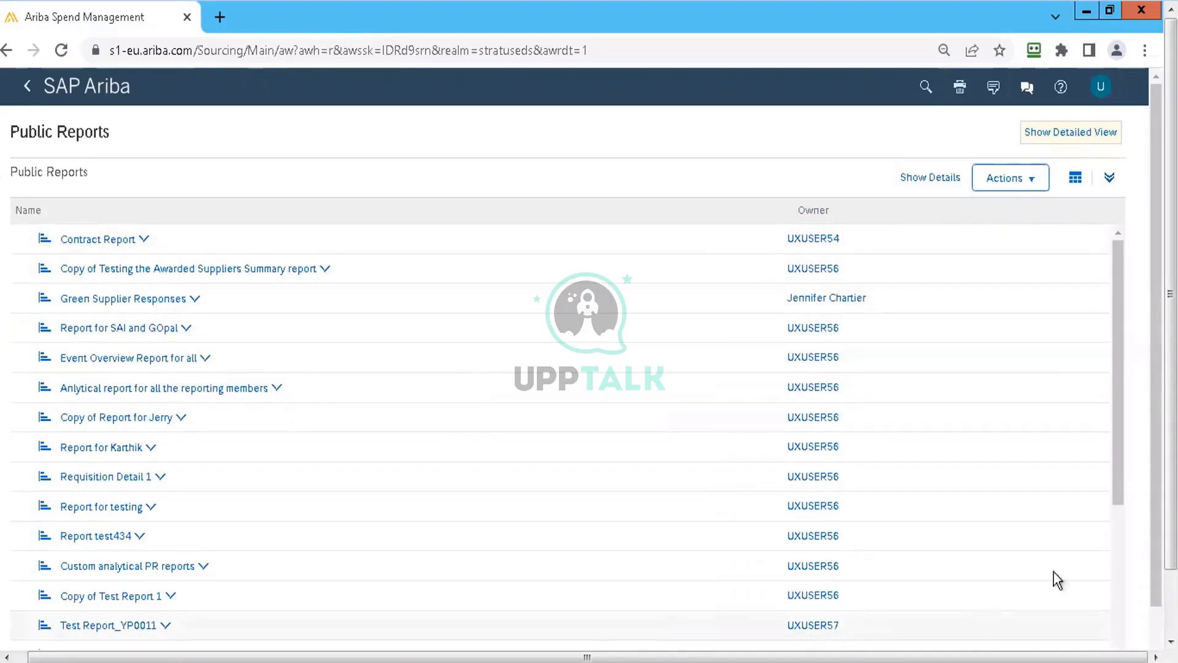
left_click(1121, 539)
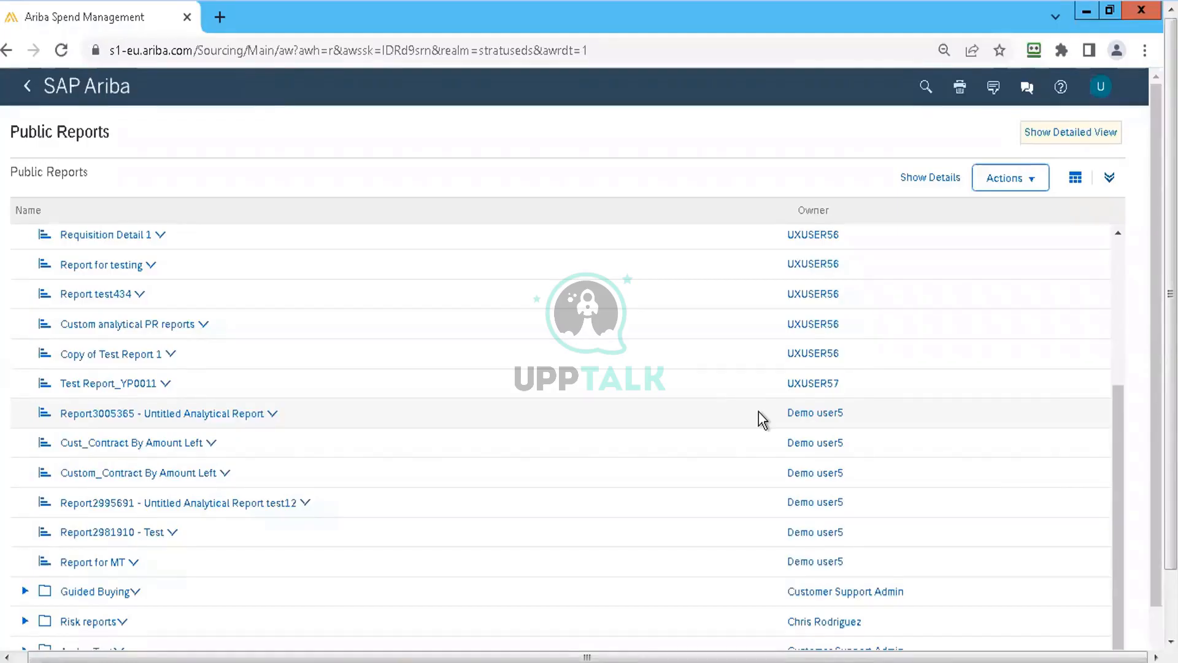
- Start a new analytical report from the Contracts dashboard and title it "Event report for" followed by the person's first name
left_click(111, 90)
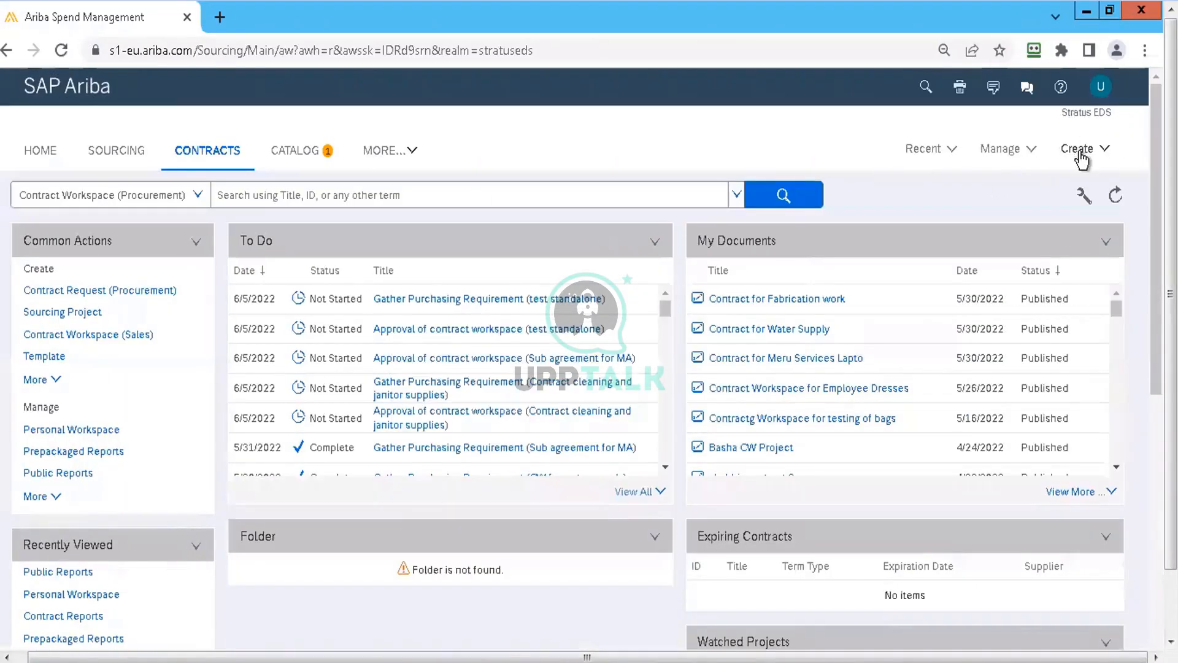
left_click(1081, 157)
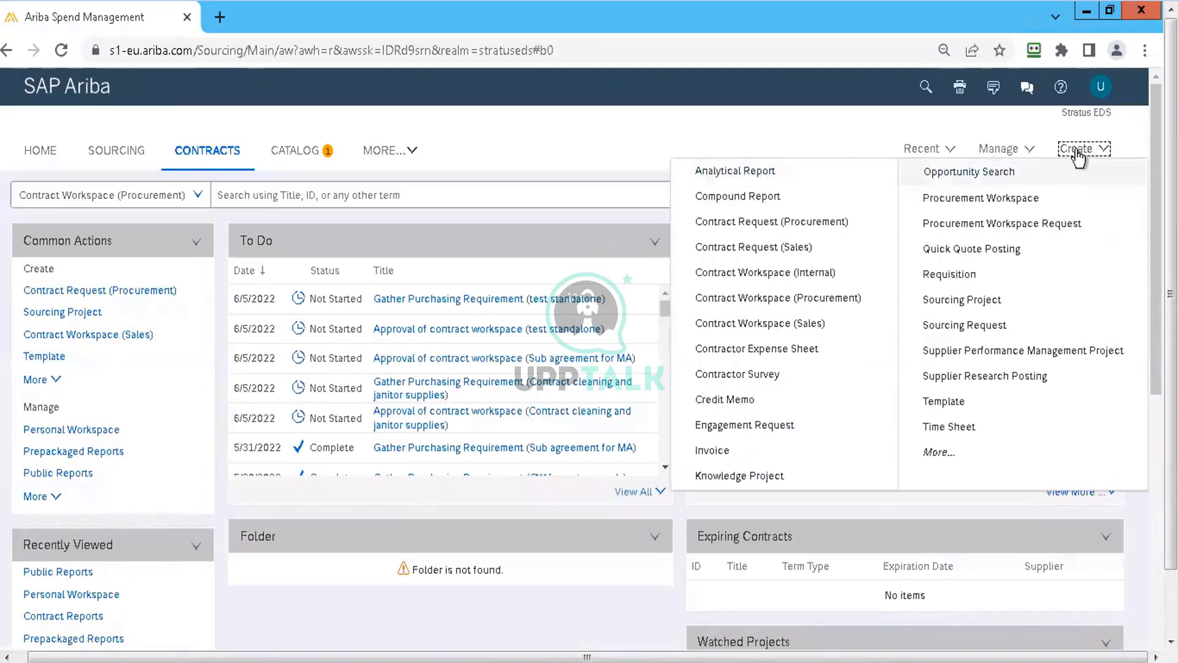
left_click(753, 173)
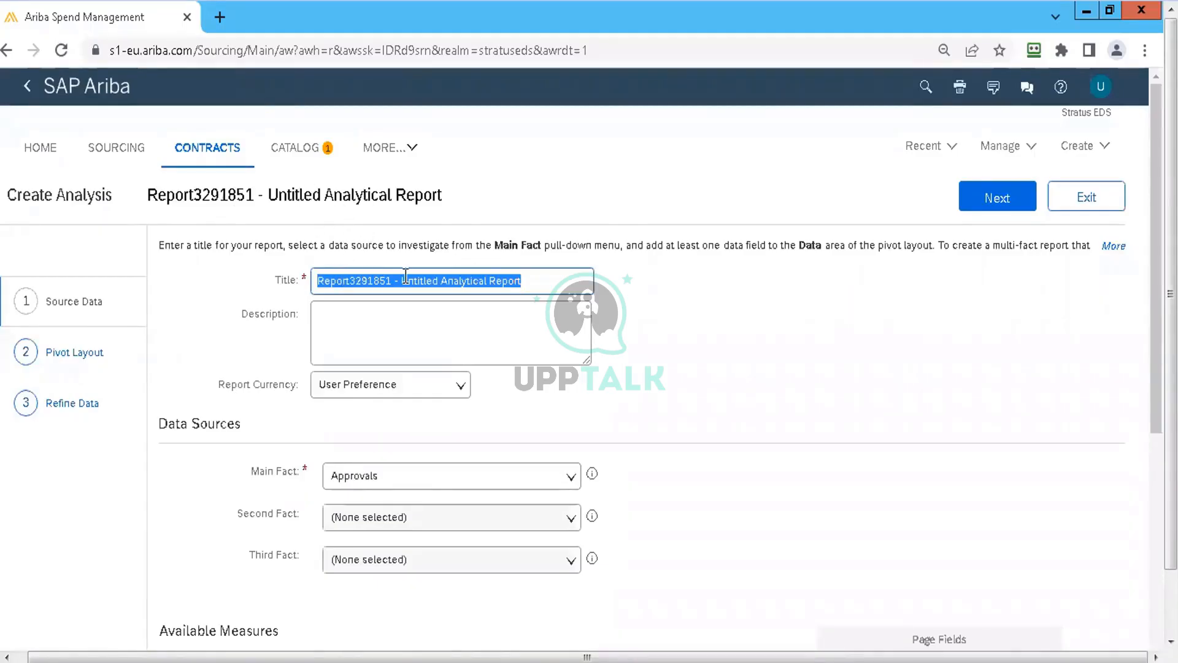
key("BackSpace")
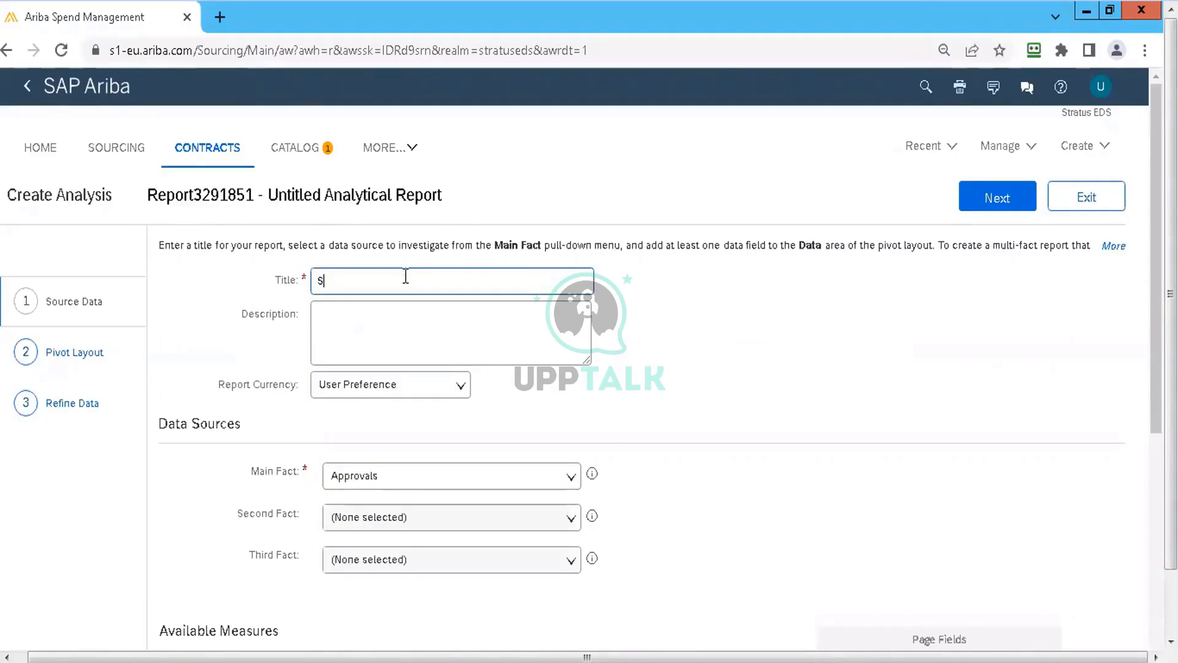
type("Event report for new")
- View the available report currency options for the new analytical report
left_click(392, 338)
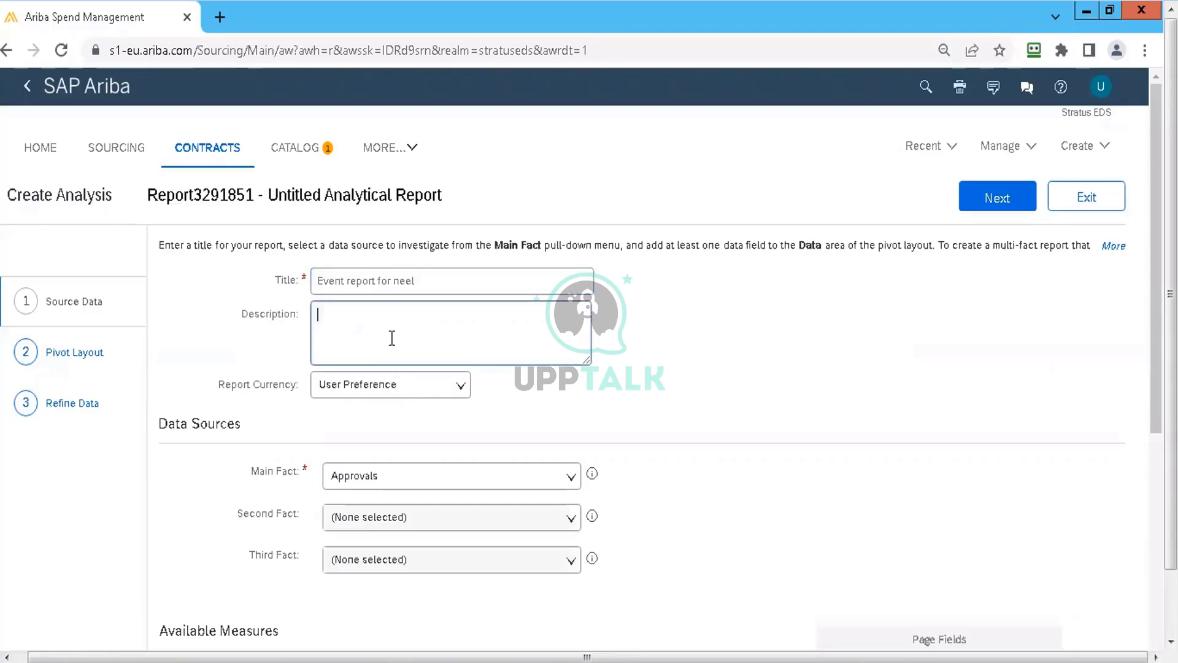
left_click(386, 399)
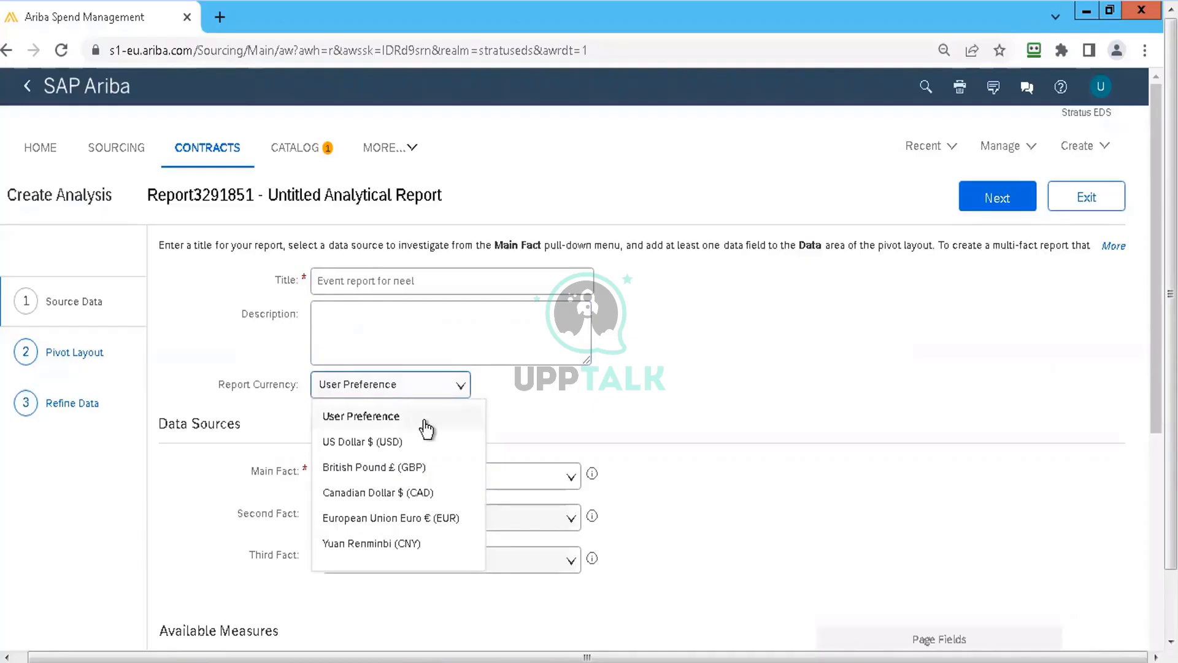
left_click(565, 412)
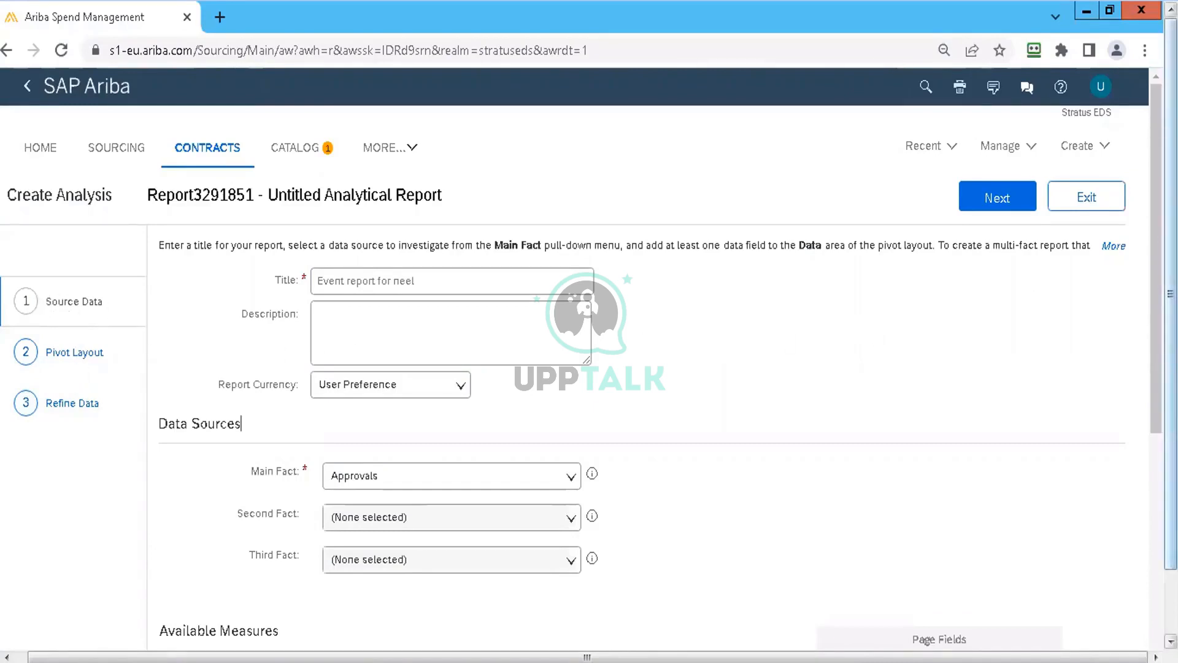
- Examine the data sources, available measures and pivot layout fields of the new report, and read the Main Fact help text
scroll(1156, 276, "down", 1)
scroll(1156, 368, "down", 4)
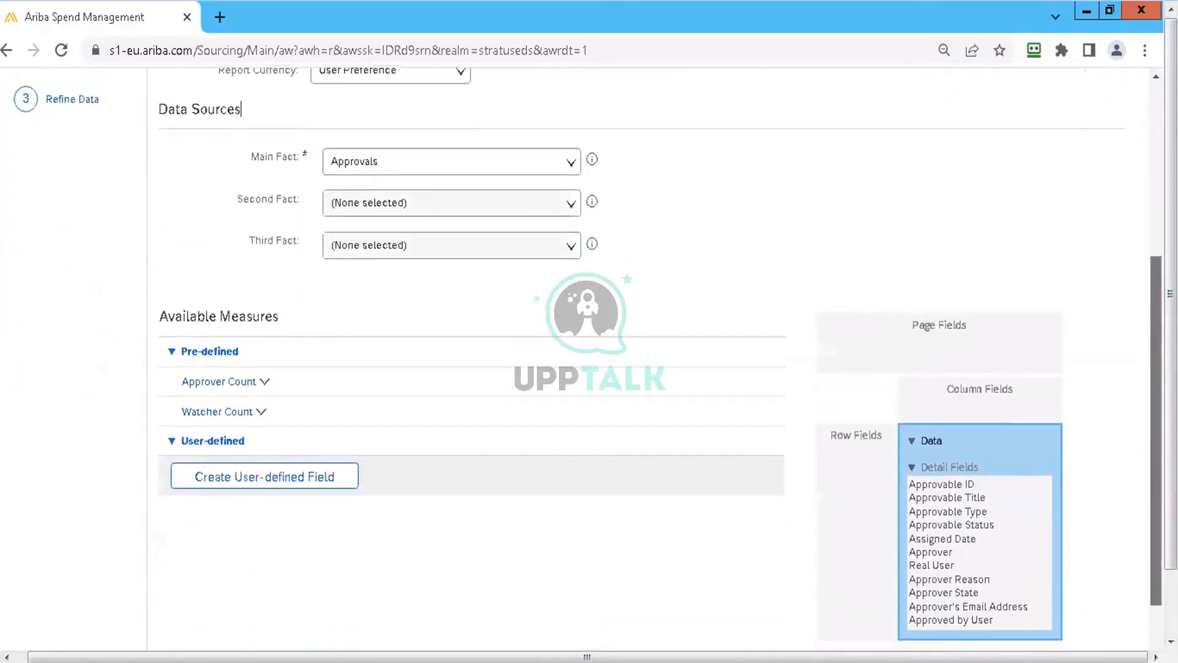
scroll(1156, 369, "down", 1)
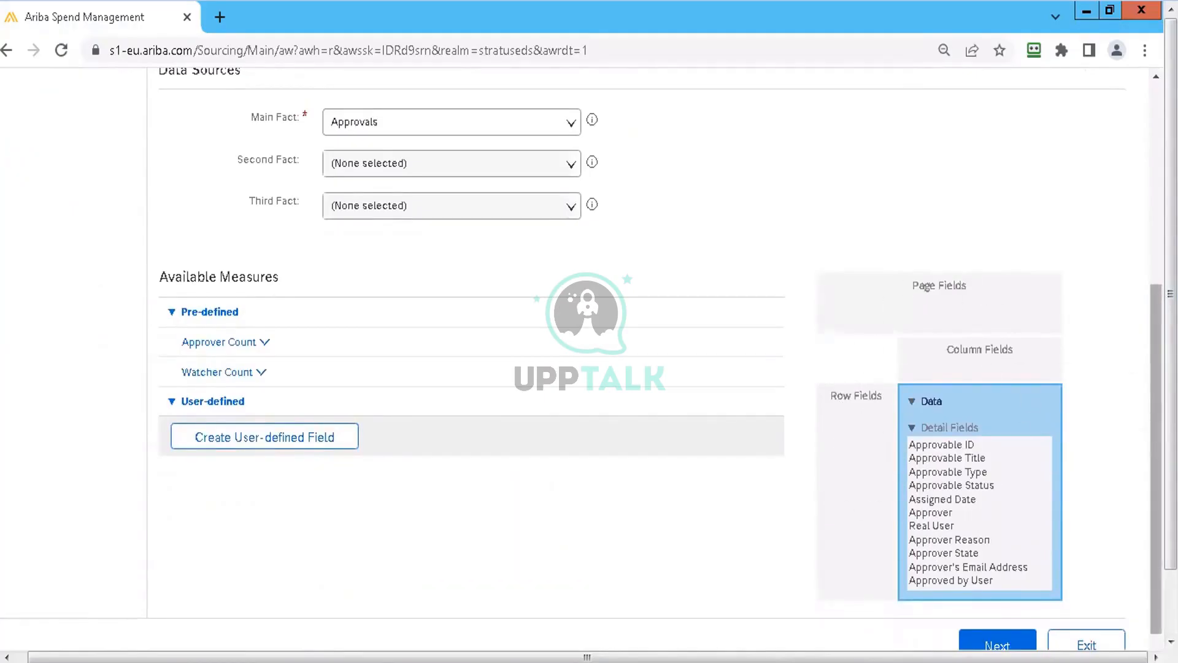
scroll(1148, 311, "up", 4)
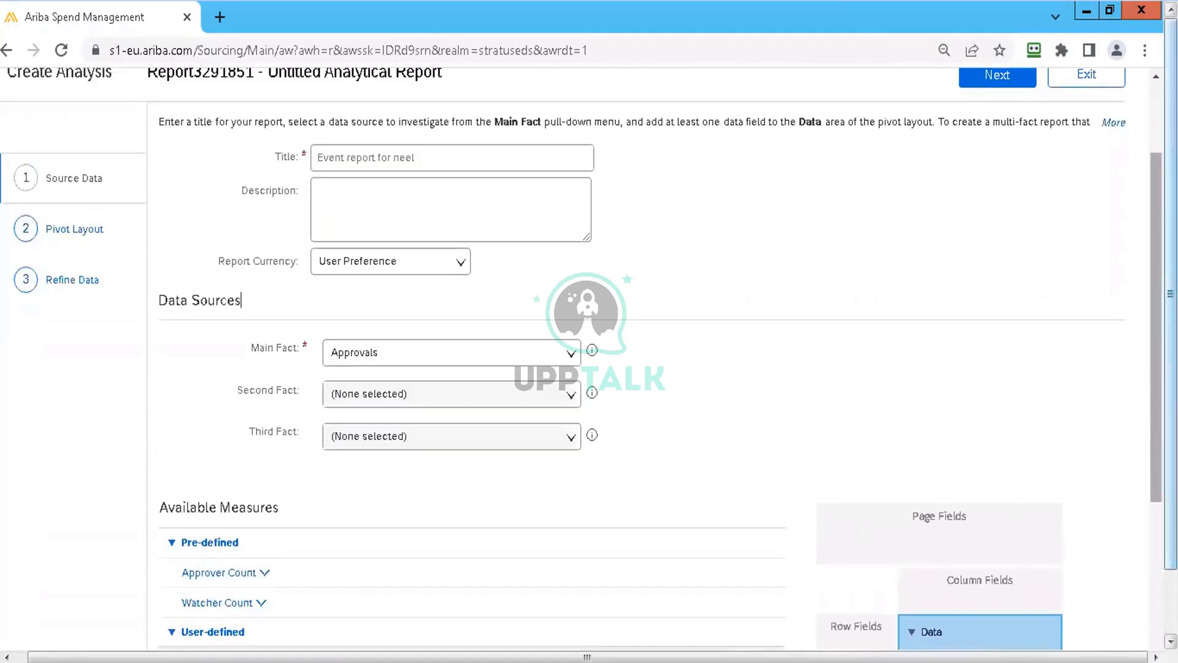
scroll(1021, 415, "down", 2)
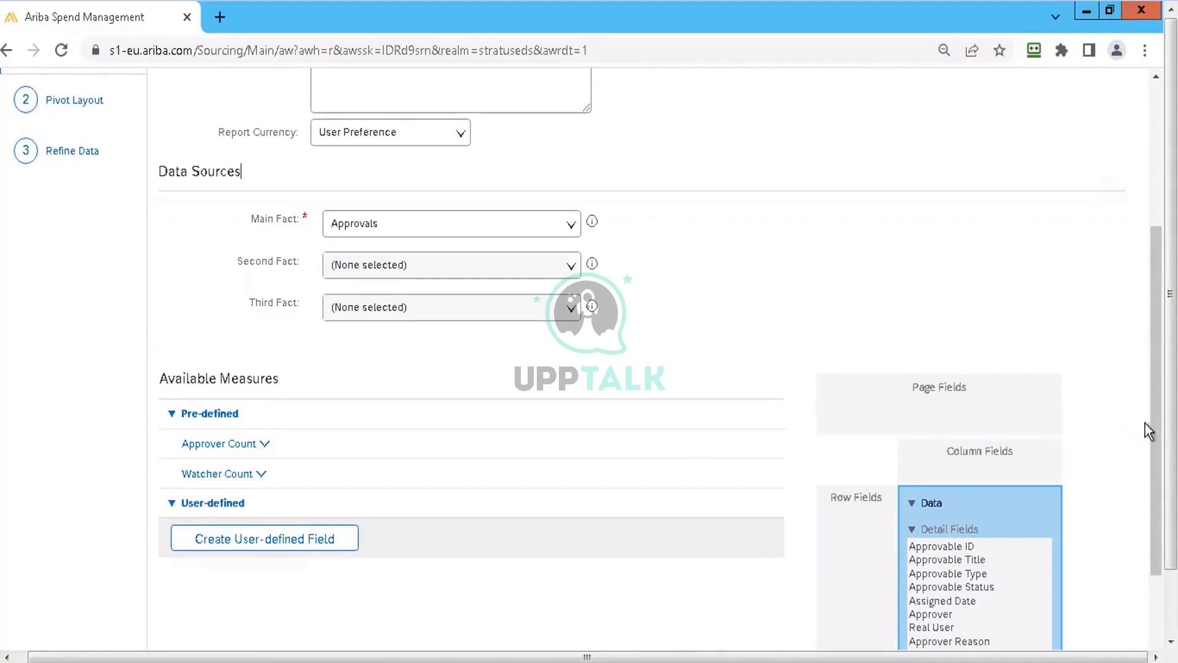
scroll(1153, 431, "up", 2)
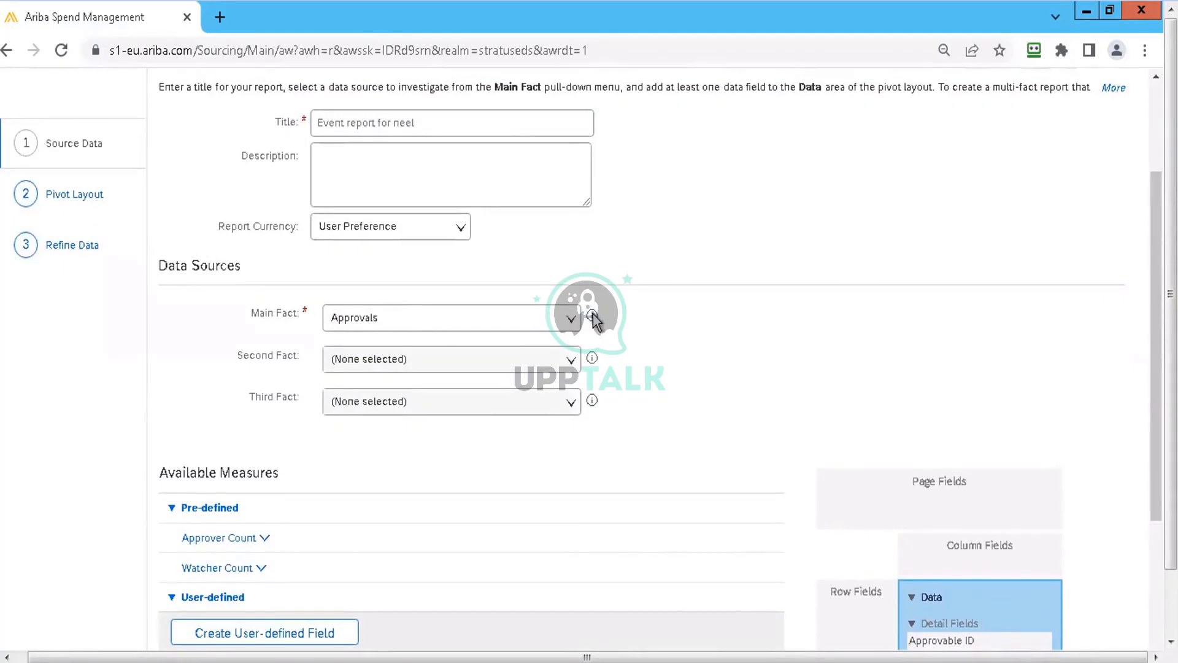
mouse_move(594, 320)
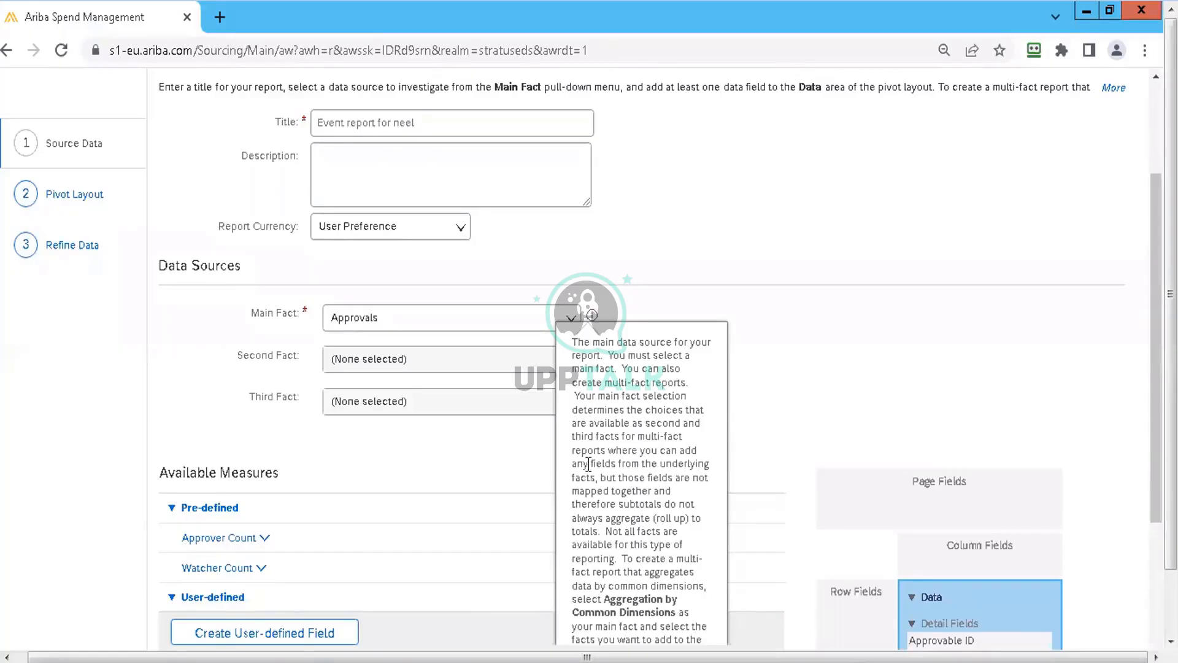
left_click(452, 455)
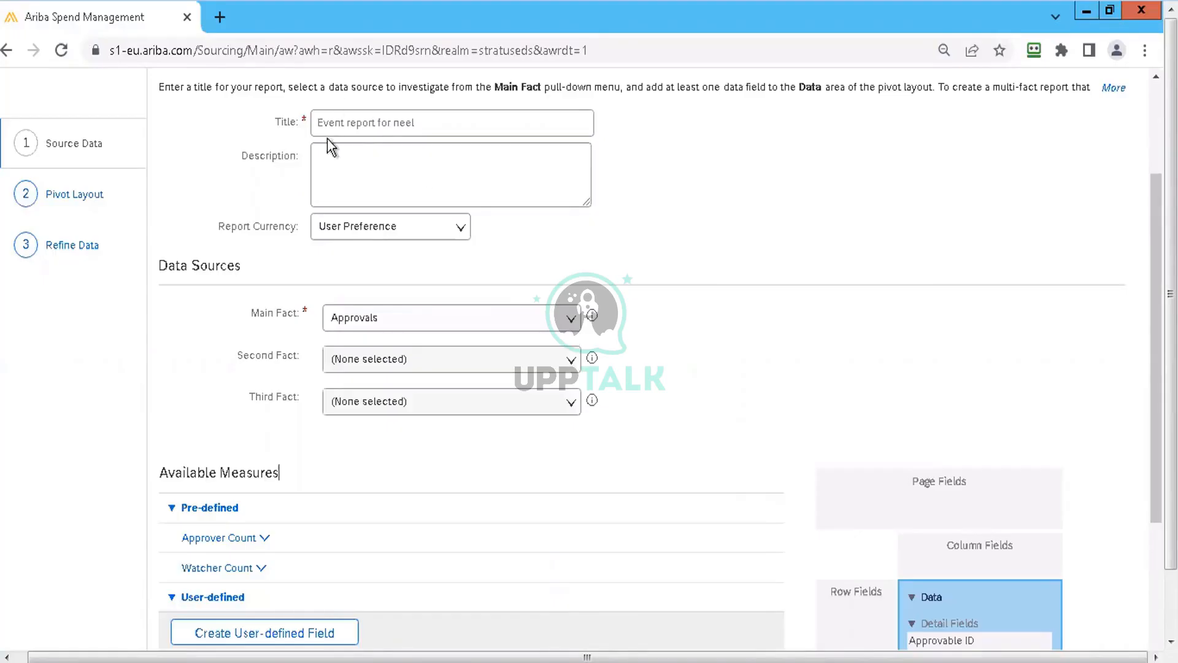
- Look through the available main facts for the report and set the Main Fact to Sourcing Project
left_click(569, 319)
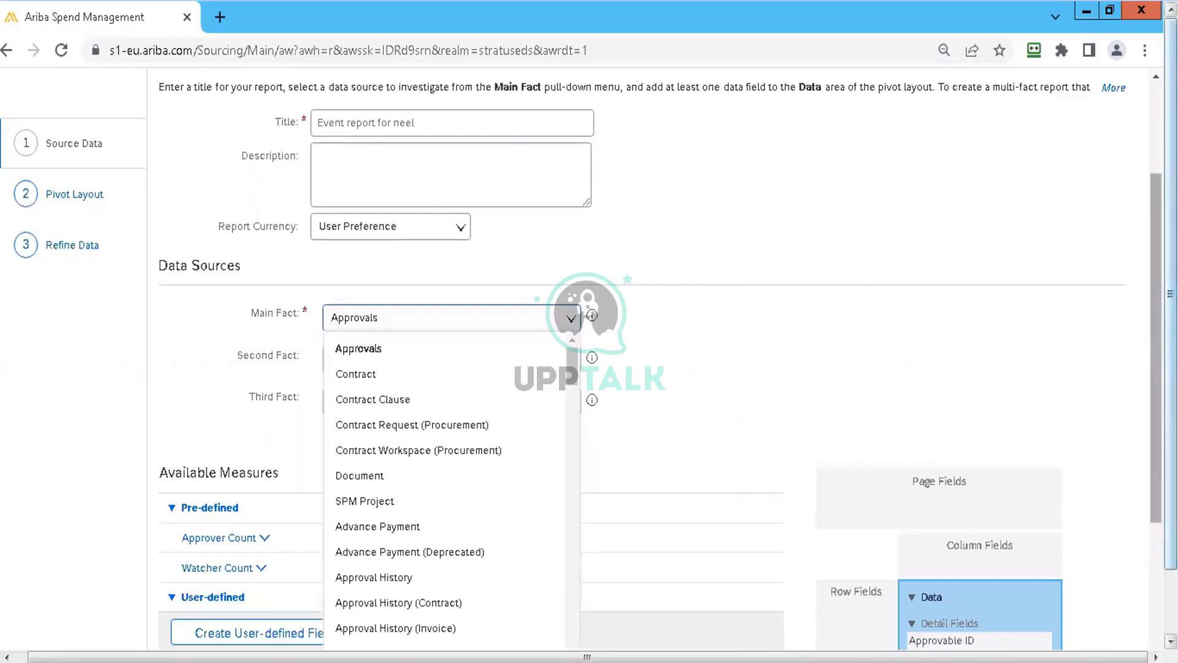
left_click_drag(1157, 288, 1156, 370)
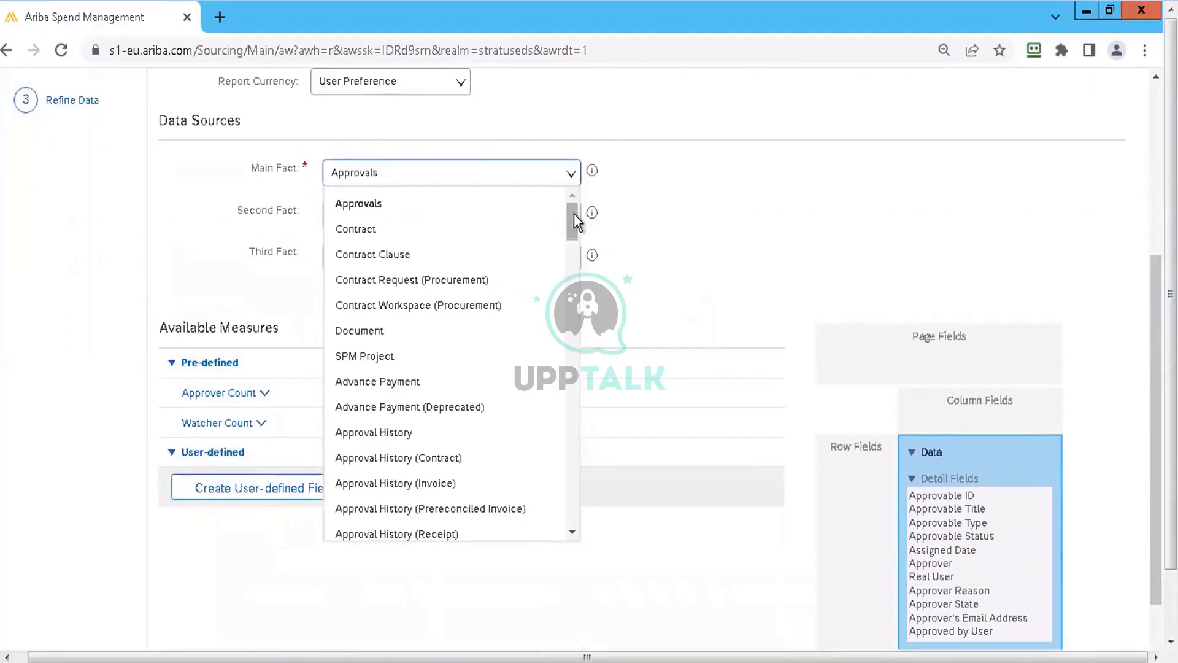
mouse_move(573, 213)
left_mouse_down()
mouse_move(572, 248)
mouse_move(572, 222)
left_mouse_up()
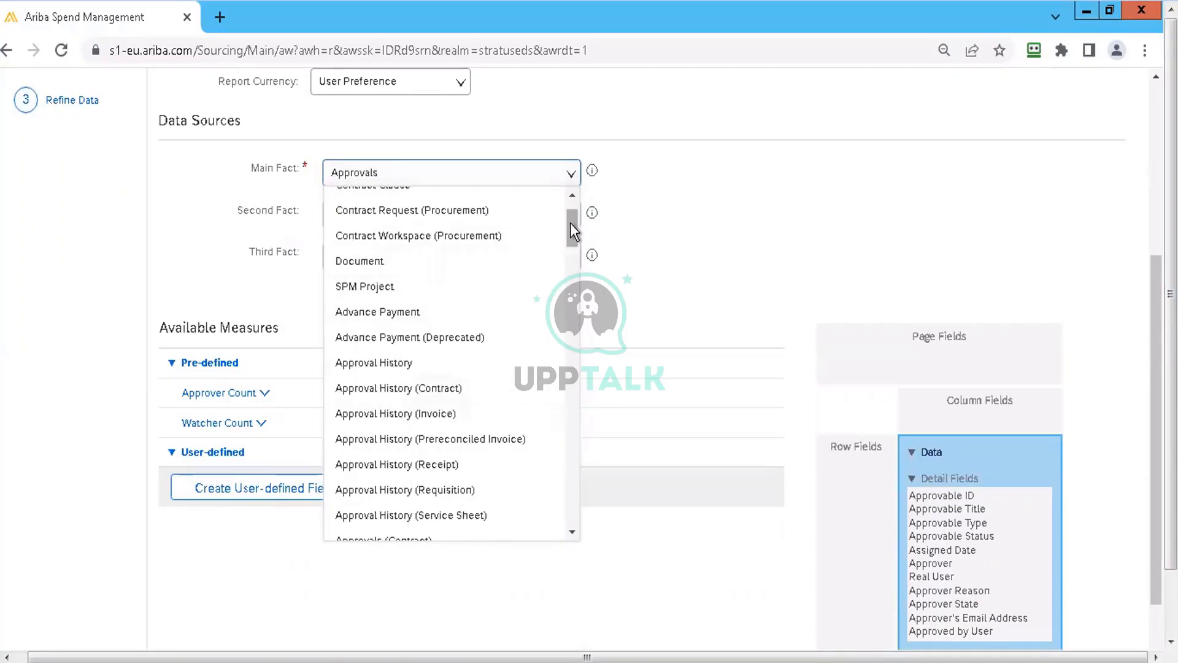
left_click_drag(571, 224, 571, 242)
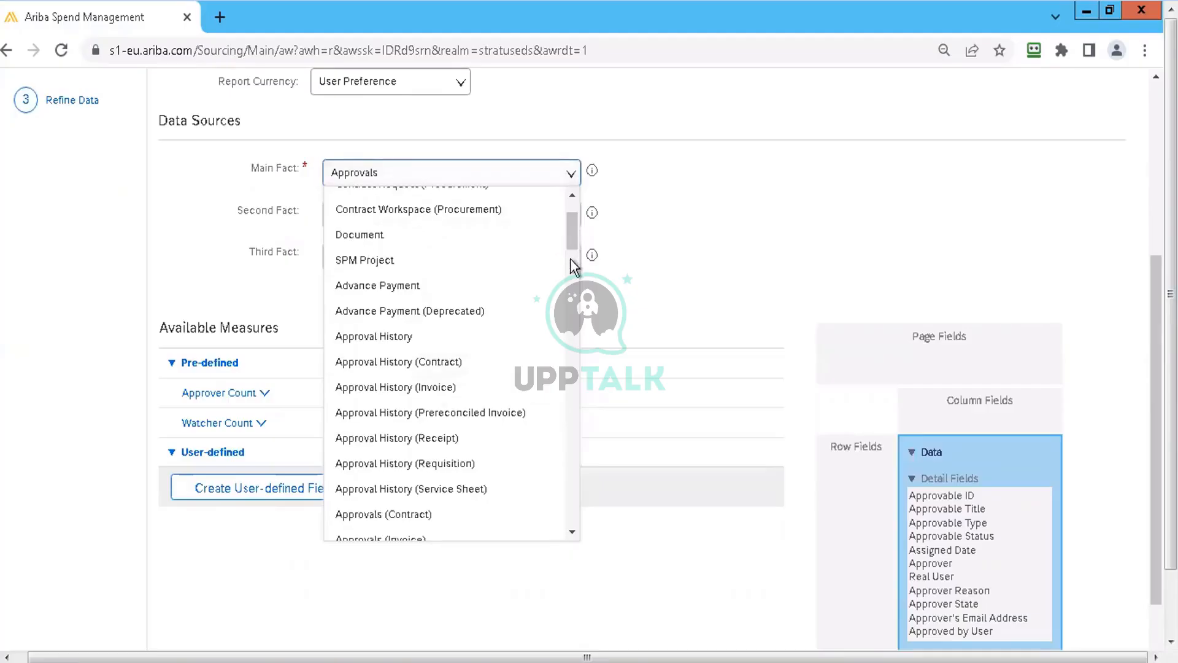
left_click(571, 280)
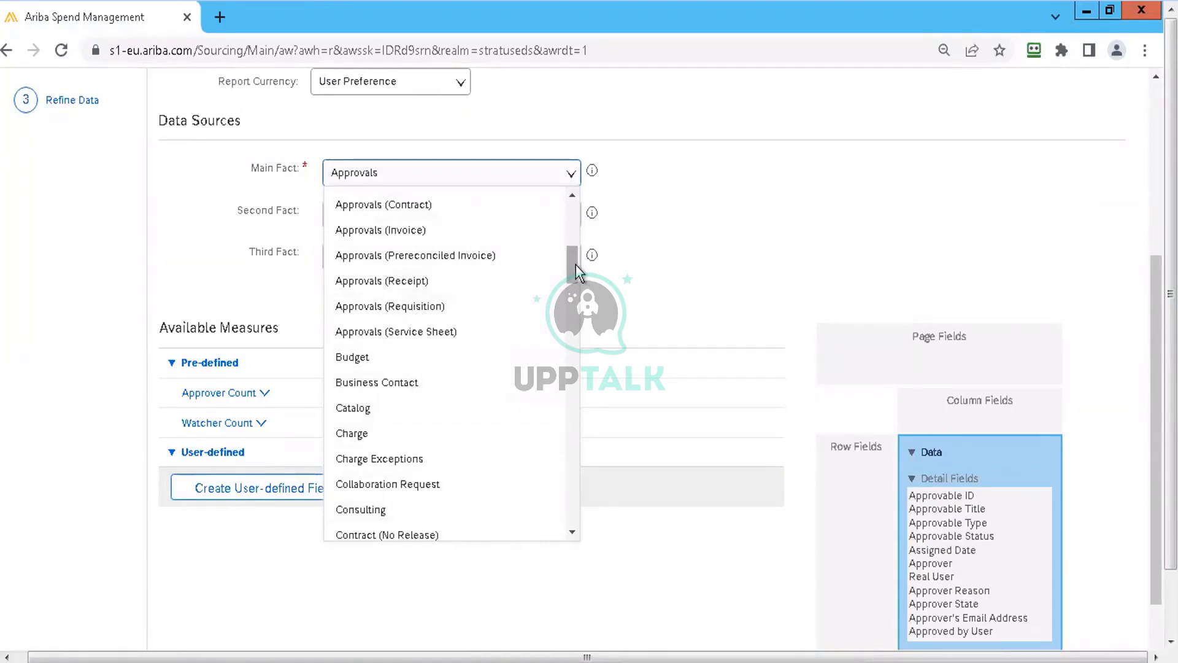
scroll(575, 266, "down", 1)
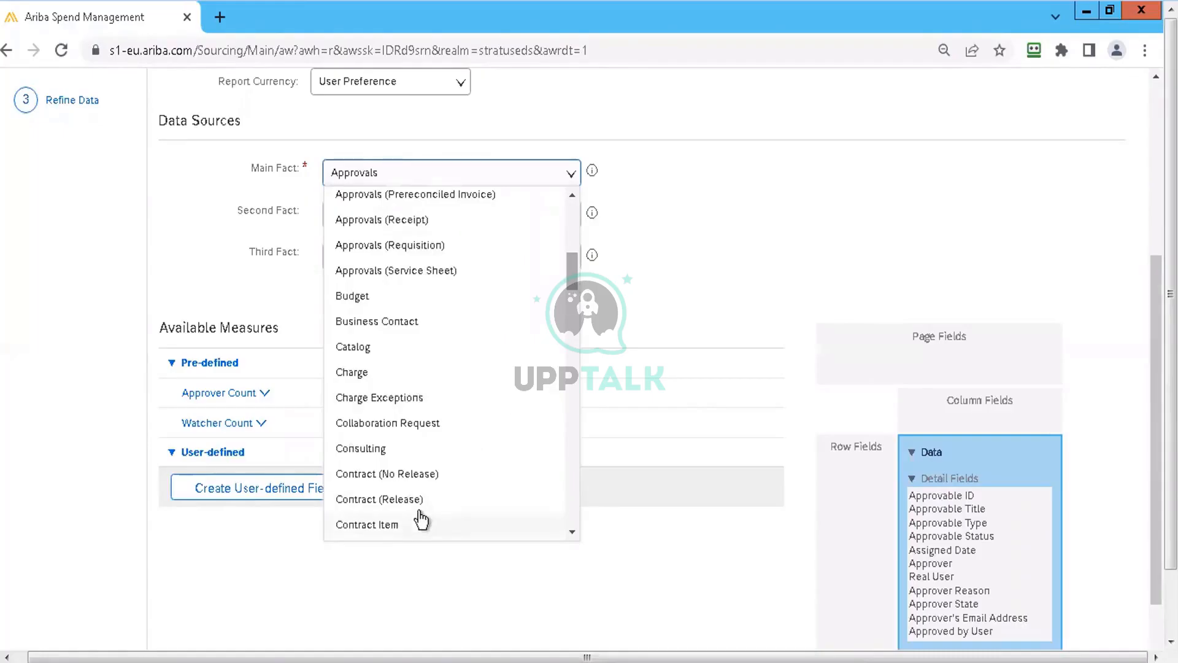
left_click(572, 364)
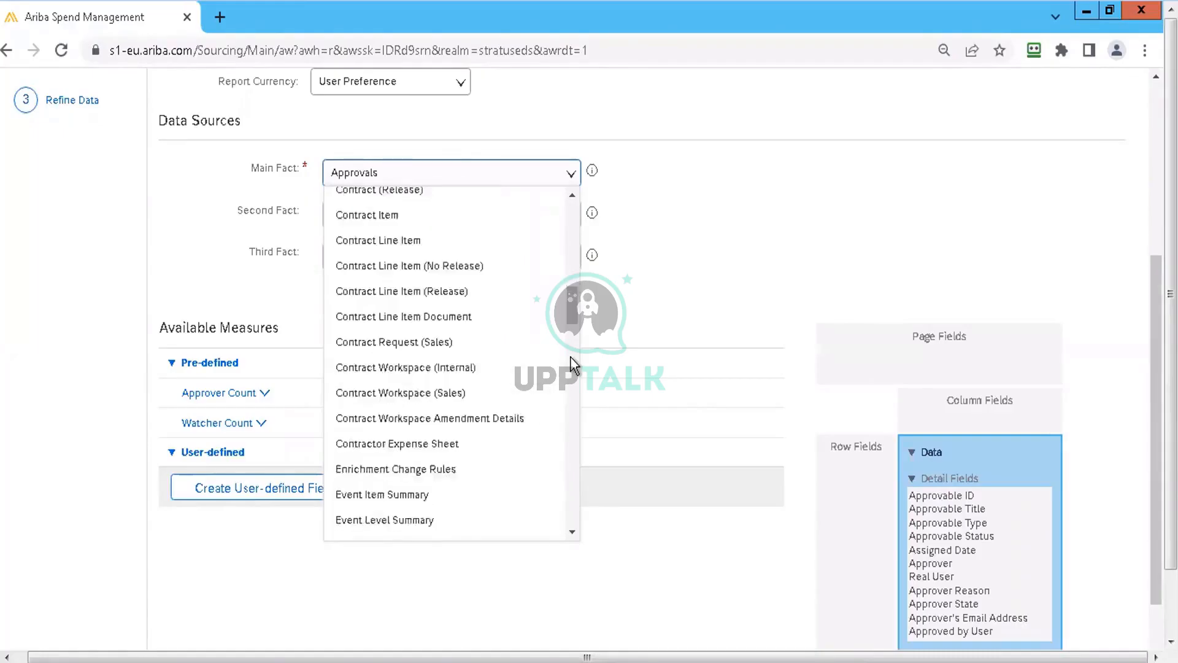
left_click(572, 364)
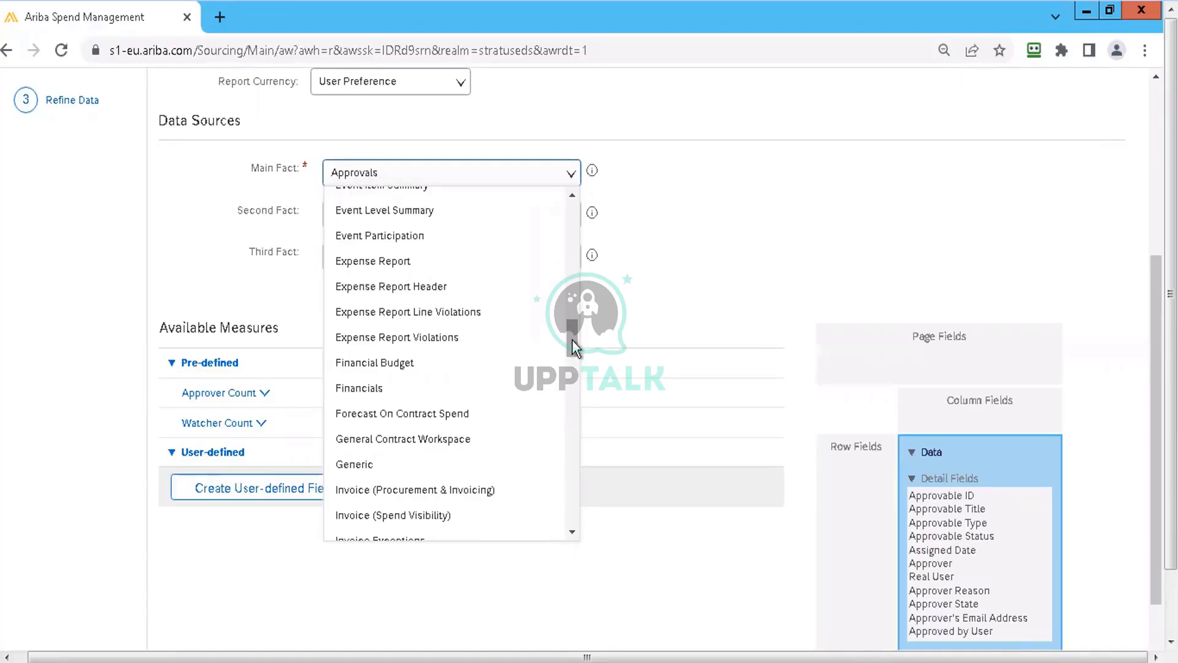
left_click_drag(572, 340, 571, 499)
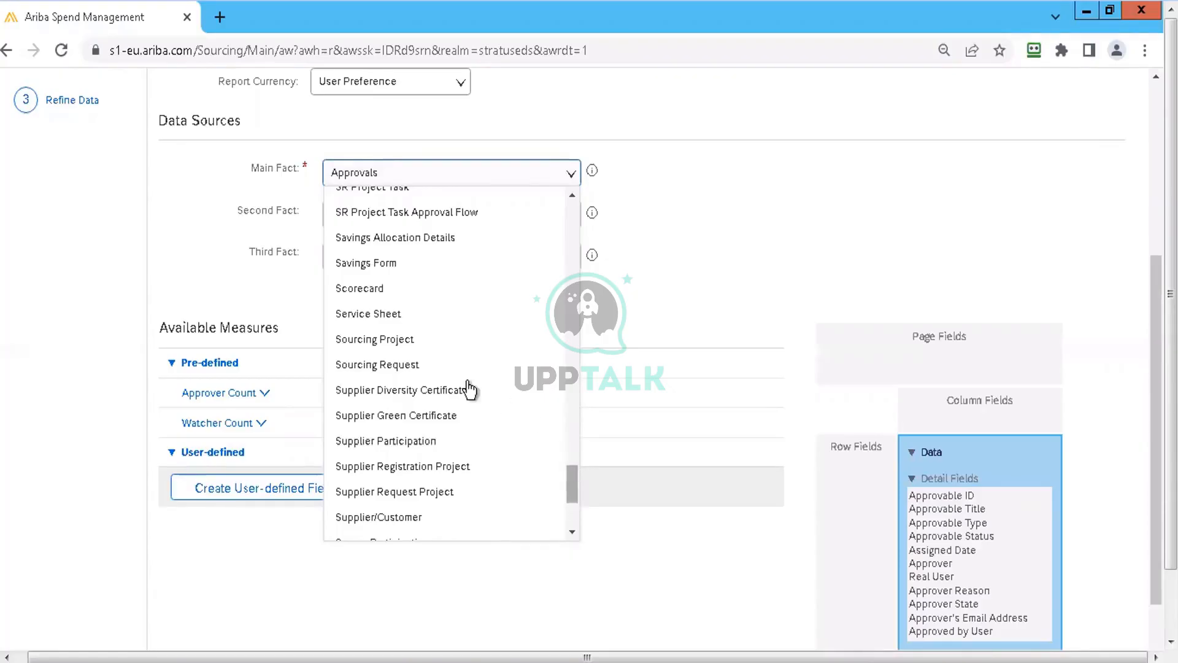
left_click(403, 341)
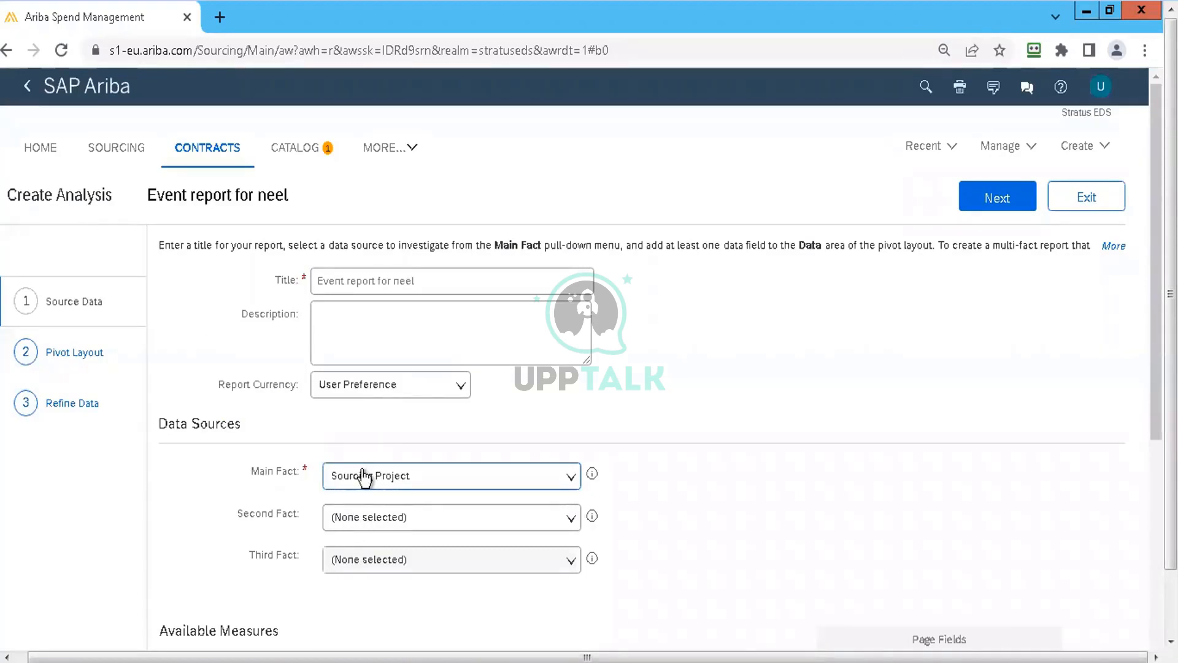
- Look through the second facts that can be combined with the Sourcing Project main fact
left_click(368, 521)
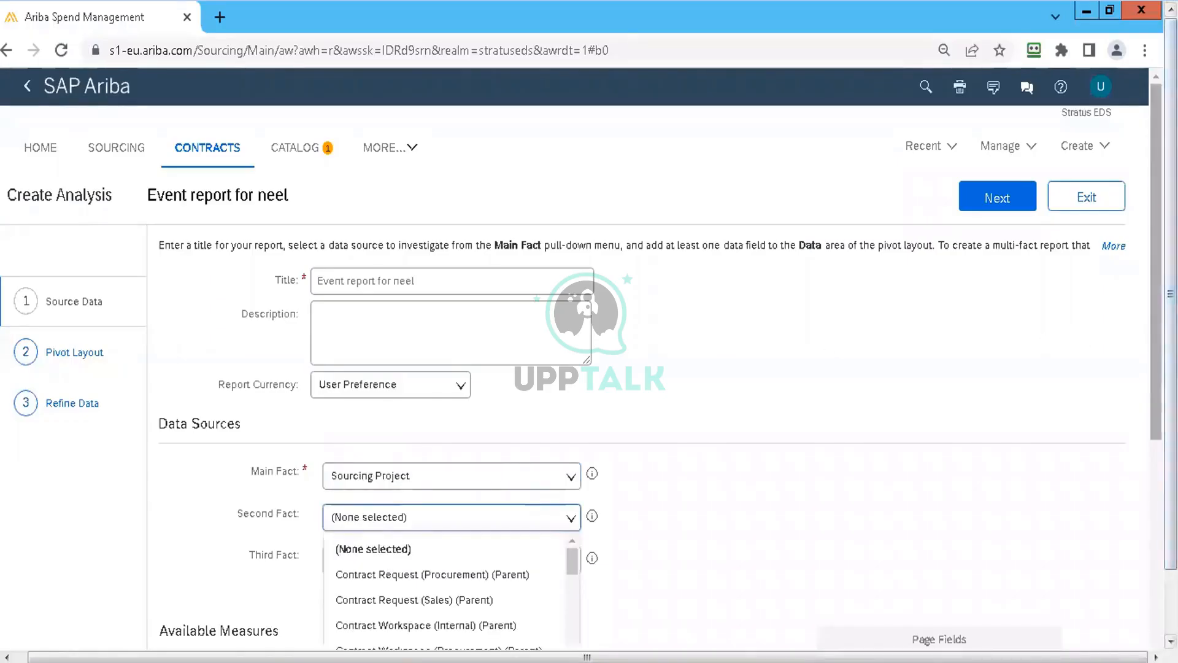
scroll(1156, 245, "down", 3)
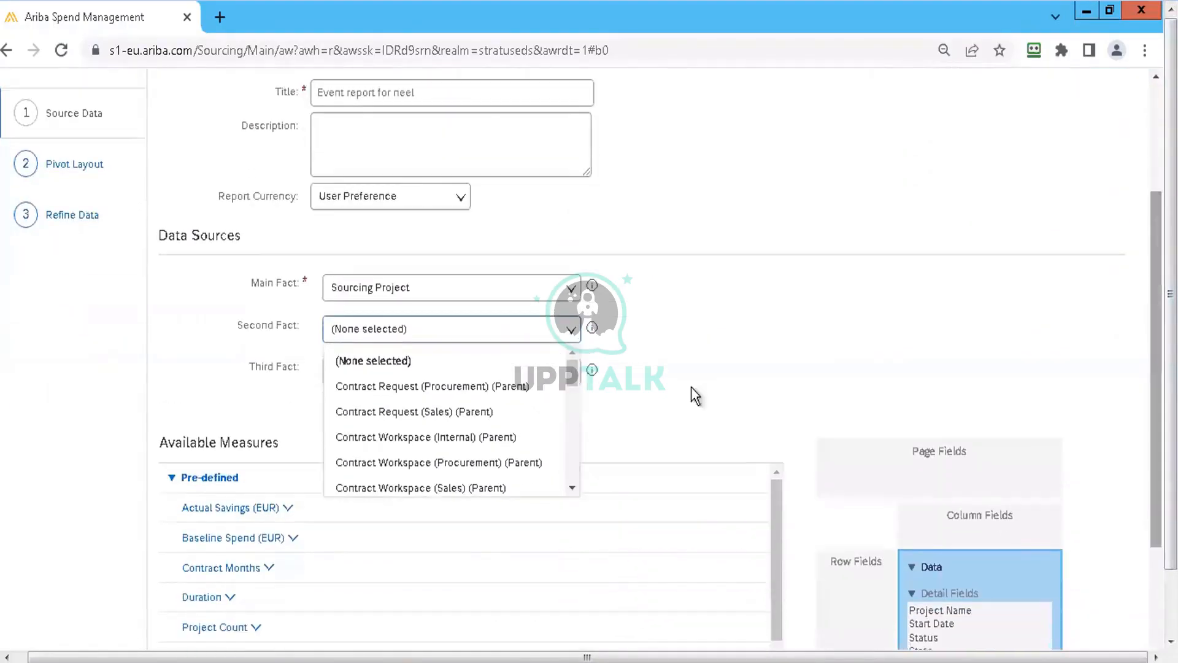
left_click_drag(572, 367, 572, 490)
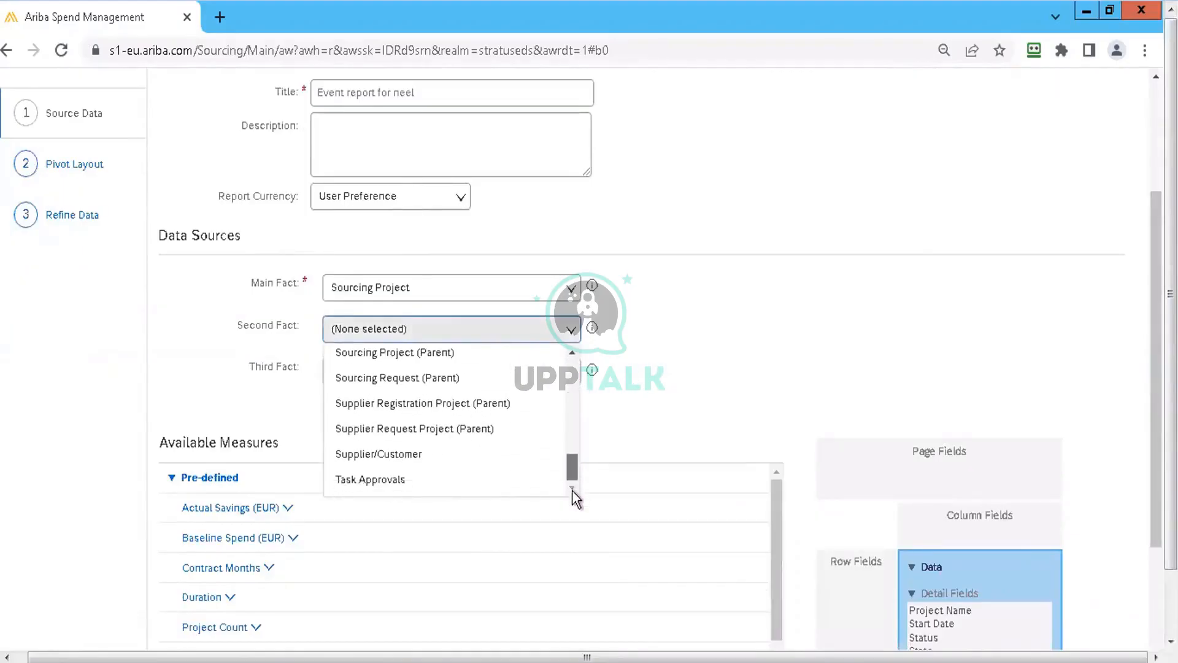
scroll(569, 372, "up", 2)
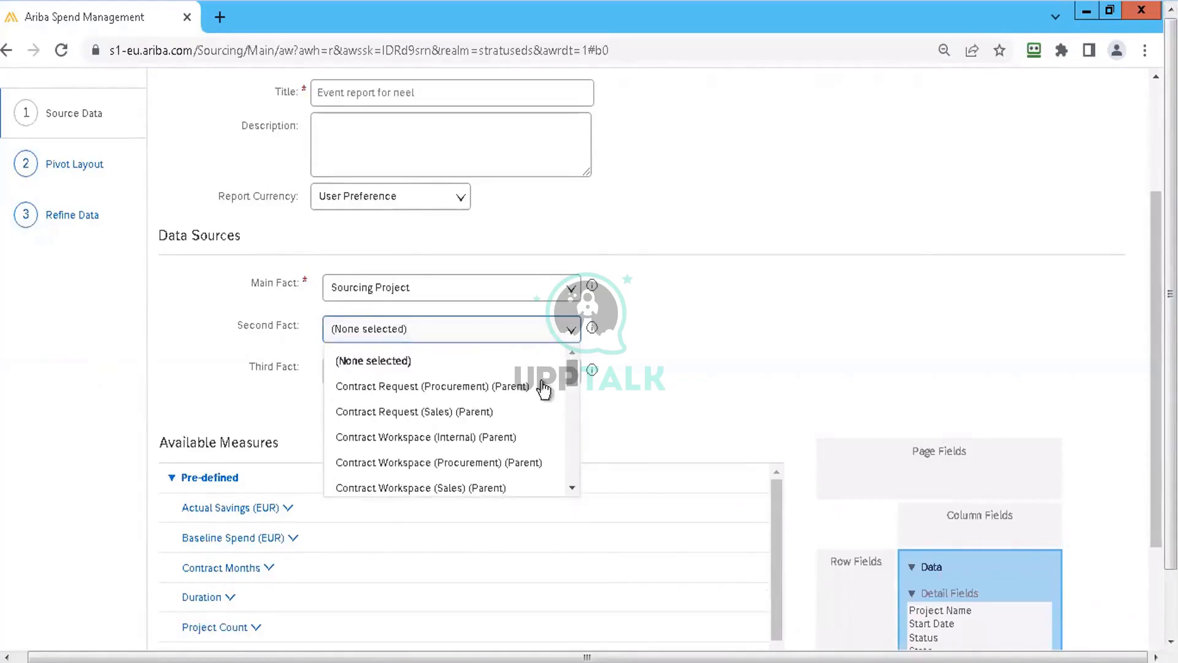
- Try Contract as the Main Fact and view the second facts offered for it
left_click(380, 289)
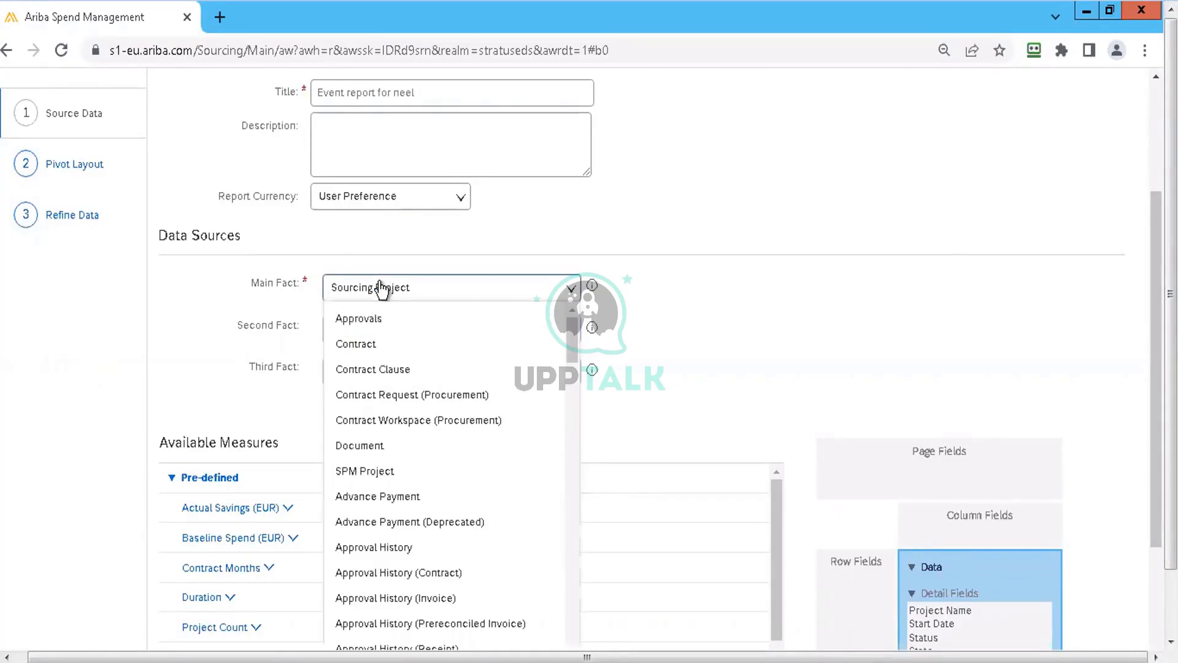
left_click(396, 344)
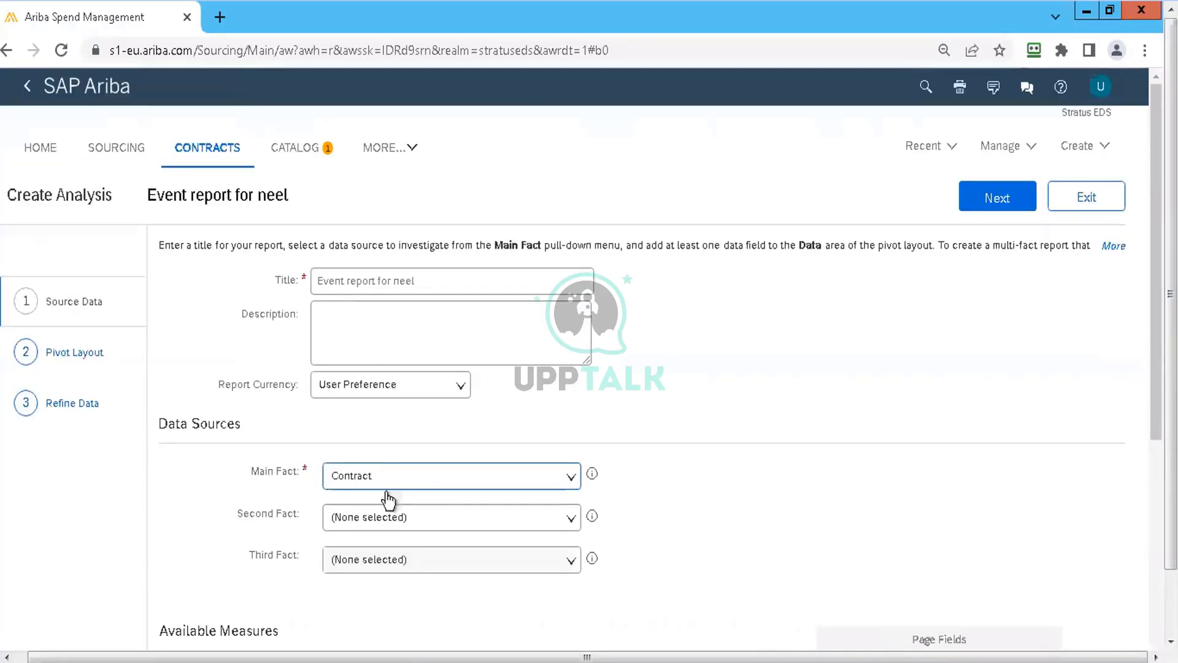
left_click(395, 527)
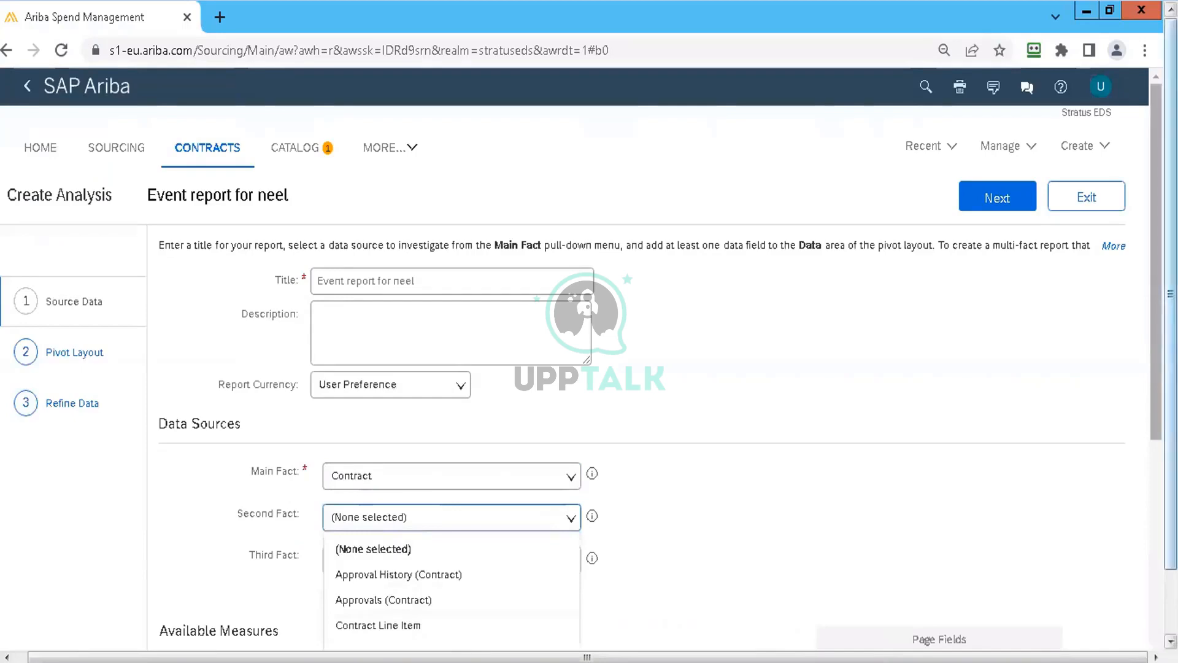
scroll(426, 331, "down", 3)
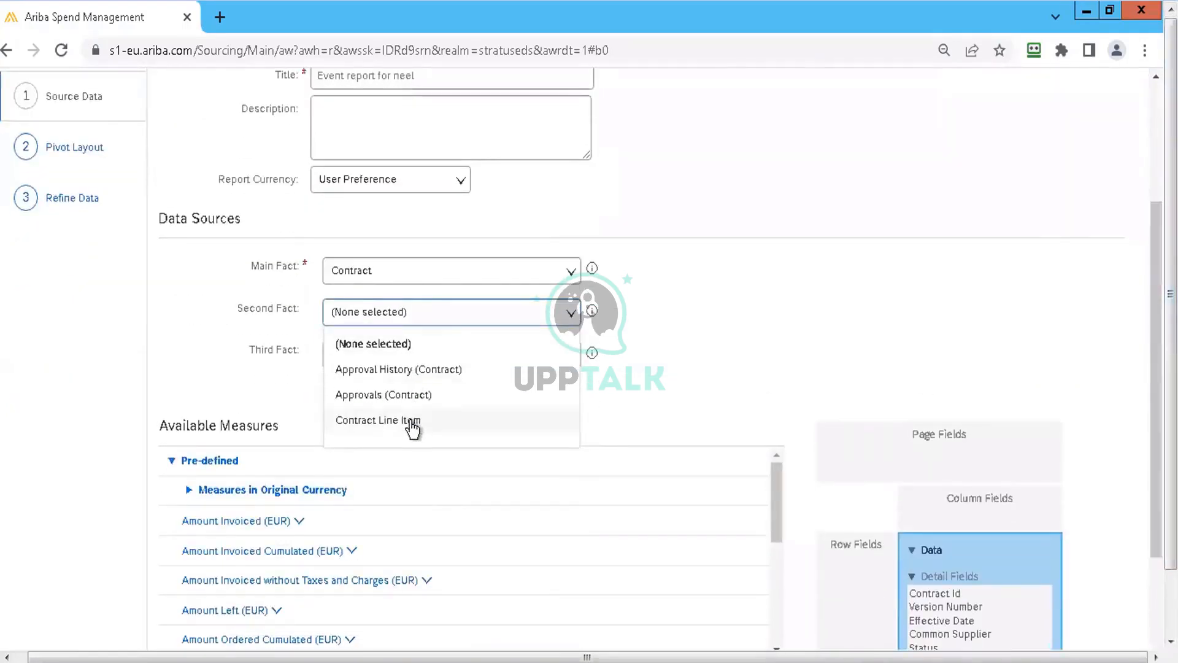
- Find main facts starting with "so" and set the Main Fact back to Sourcing Project
left_click(339, 282)
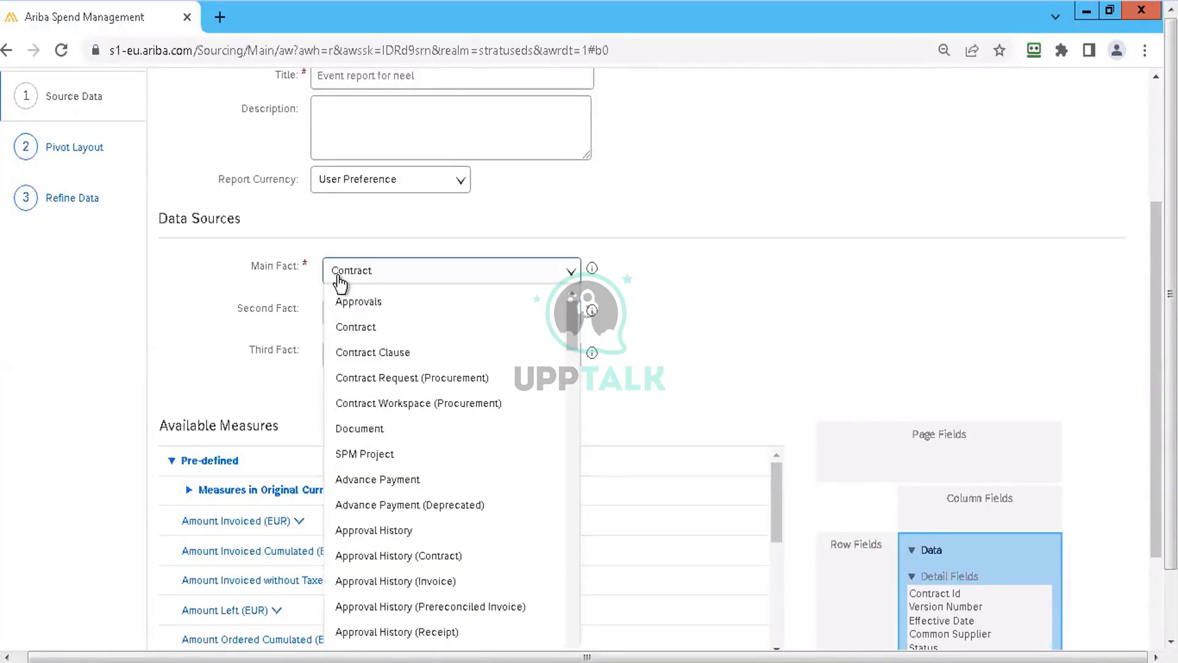
type("so")
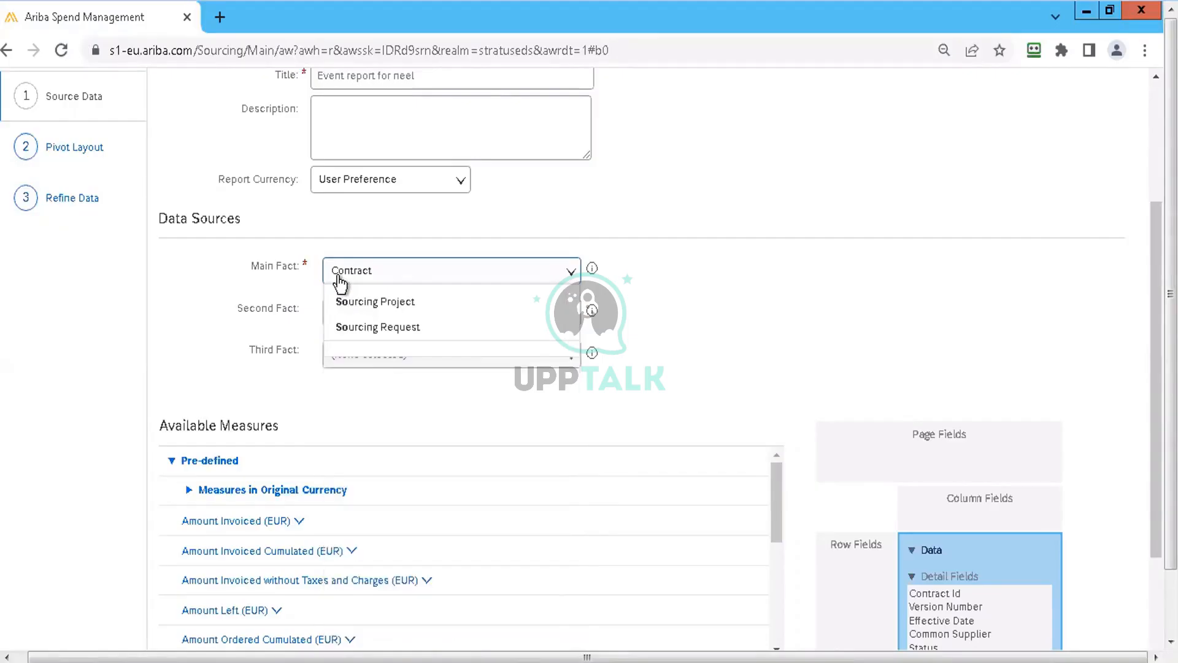
left_click(370, 303)
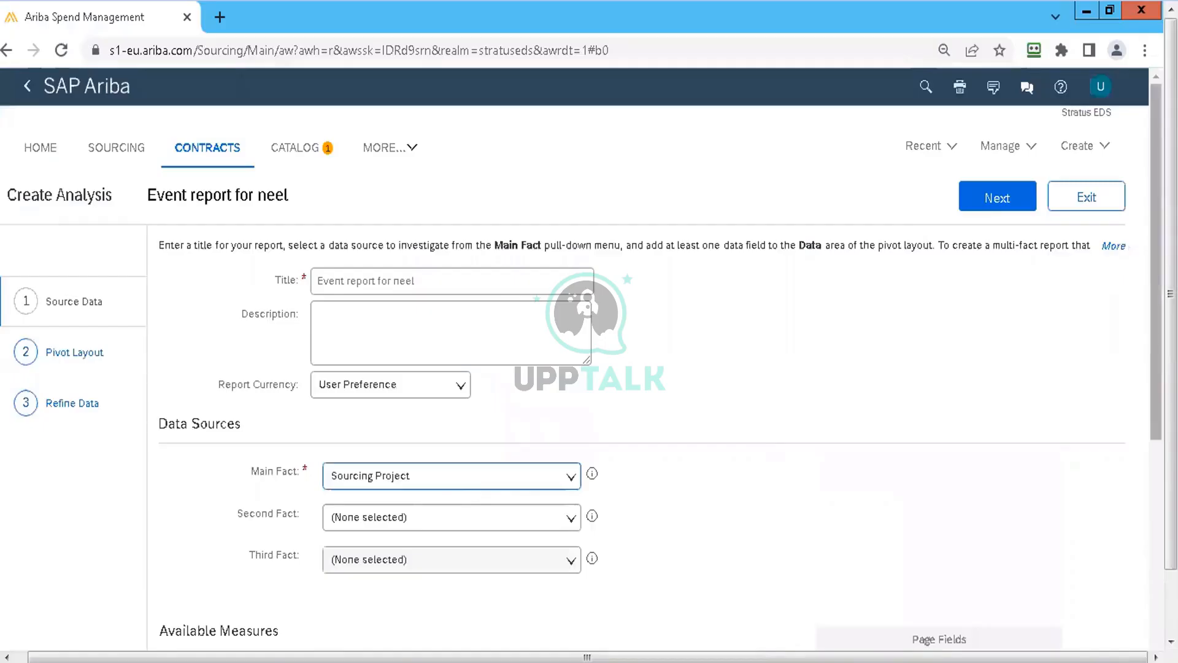
- Search the second facts for "eve" and set the Second Fact to Event Level Summary
left_click_drag(1157, 184, 1156, 344)
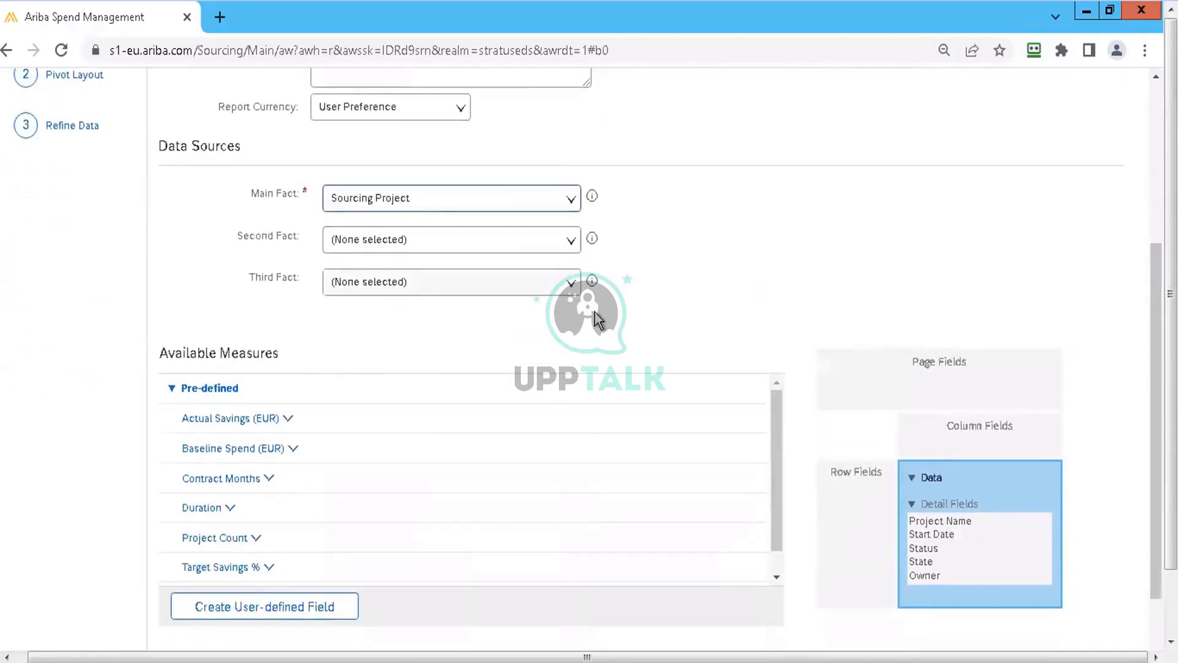
left_click(535, 242)
type("eve")
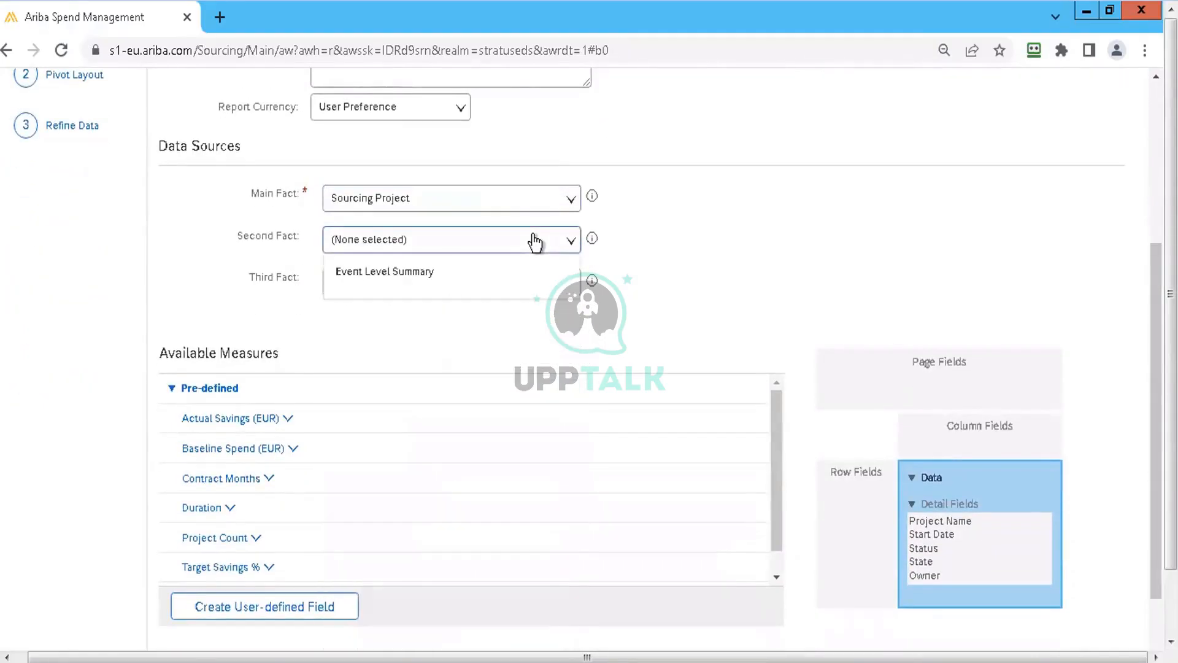
left_click(445, 272)
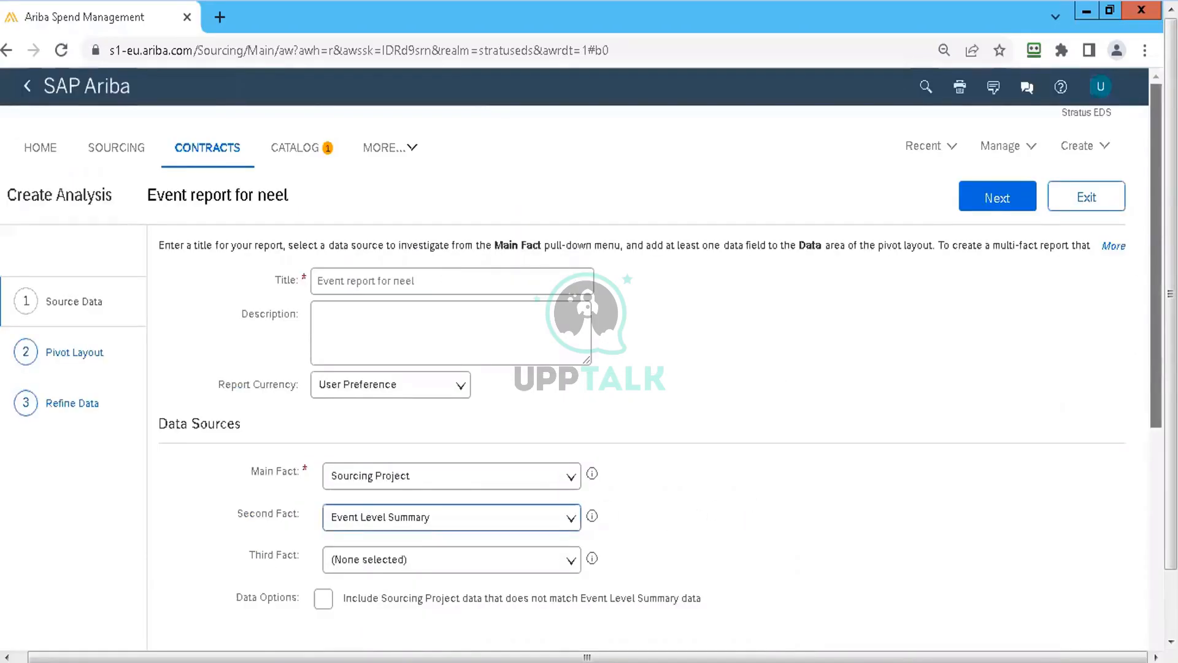
- Add the Sourcing Project measure Baseline Spend (EUR) to the report data
left_click_drag(1148, 251, 1148, 471)
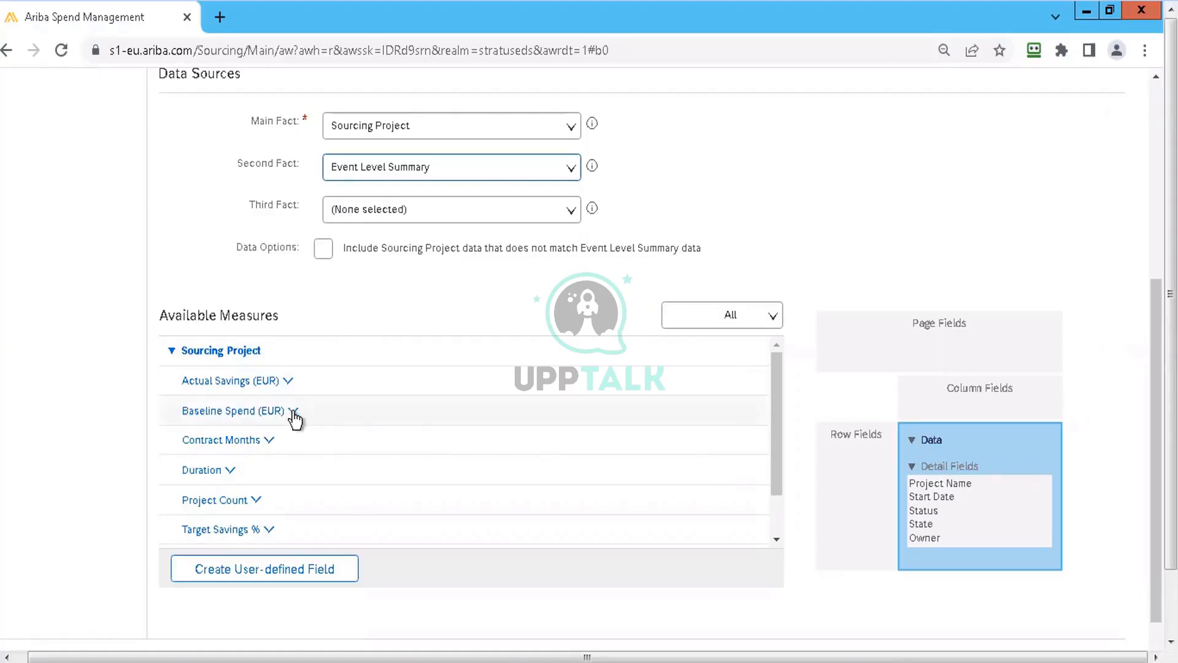
left_click(293, 412)
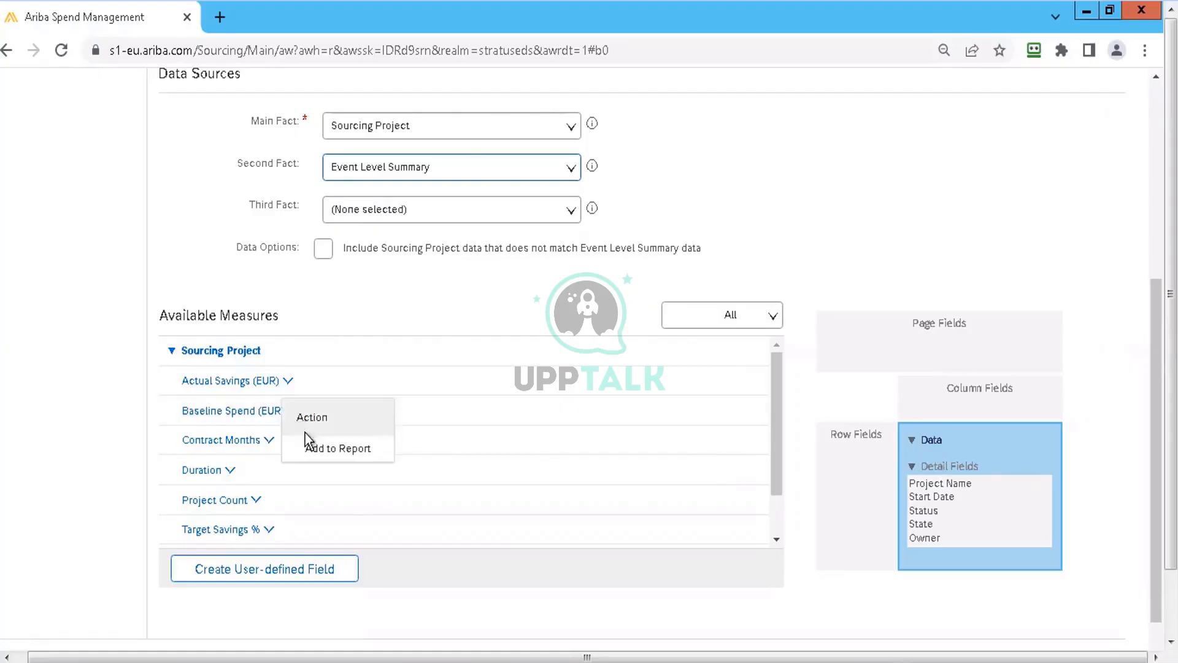
left_click(319, 449)
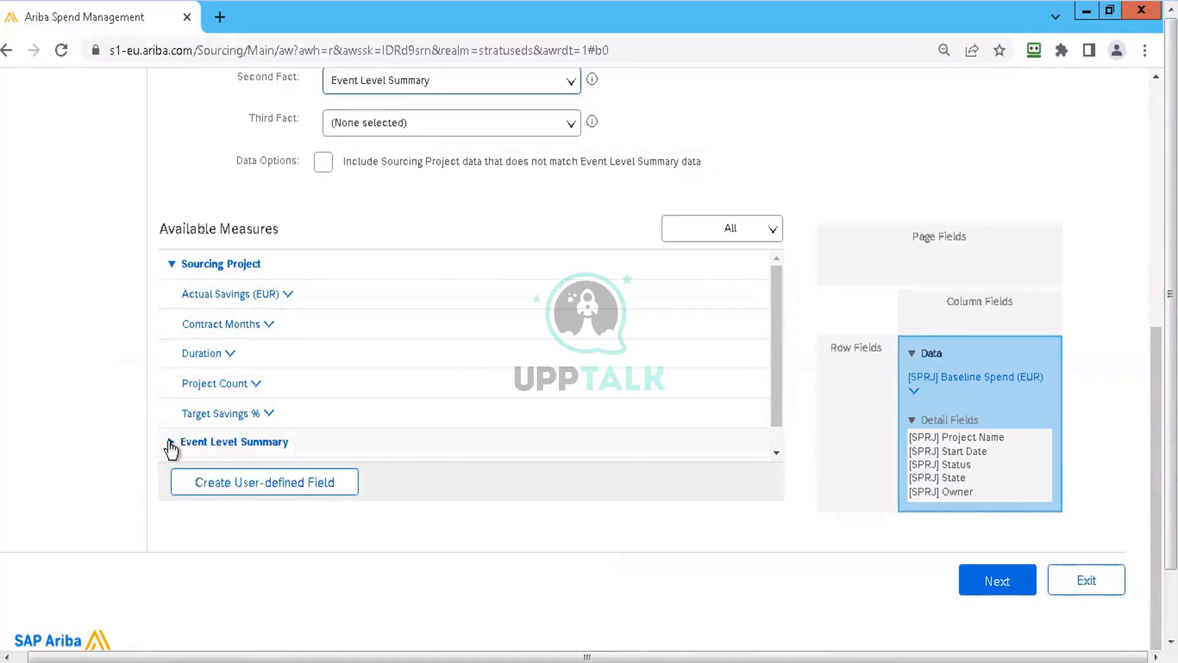
- Expand the Event Level Summary measures and look through the ones available for the report
left_click(203, 442)
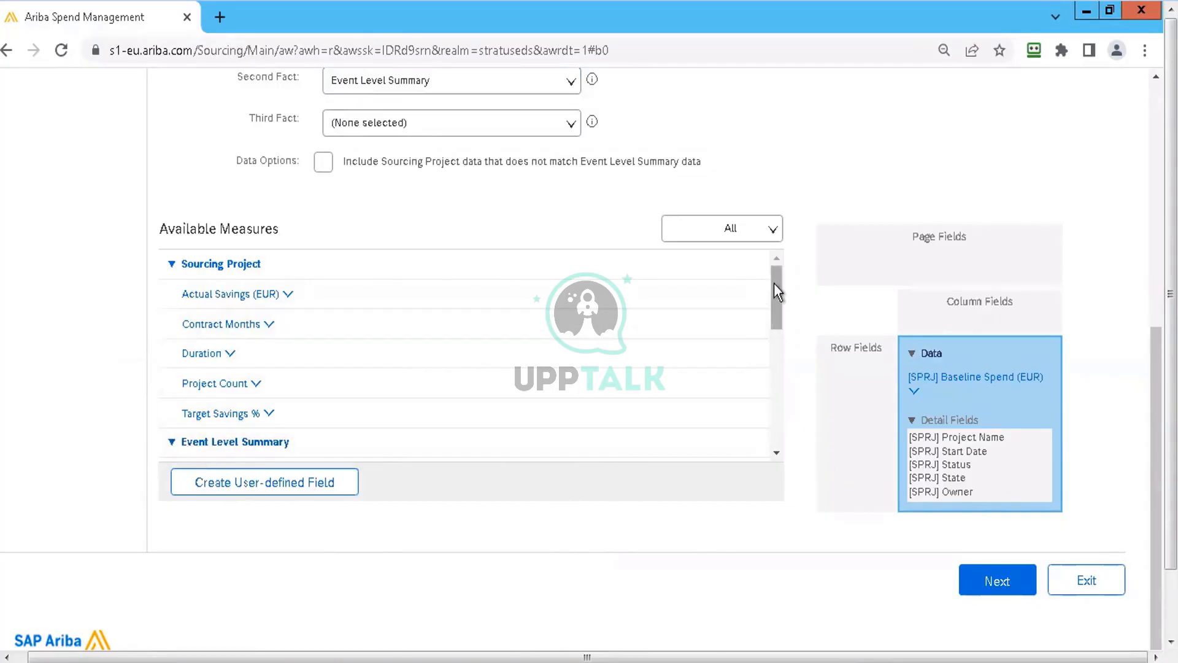
left_click_drag(775, 282, 776, 407)
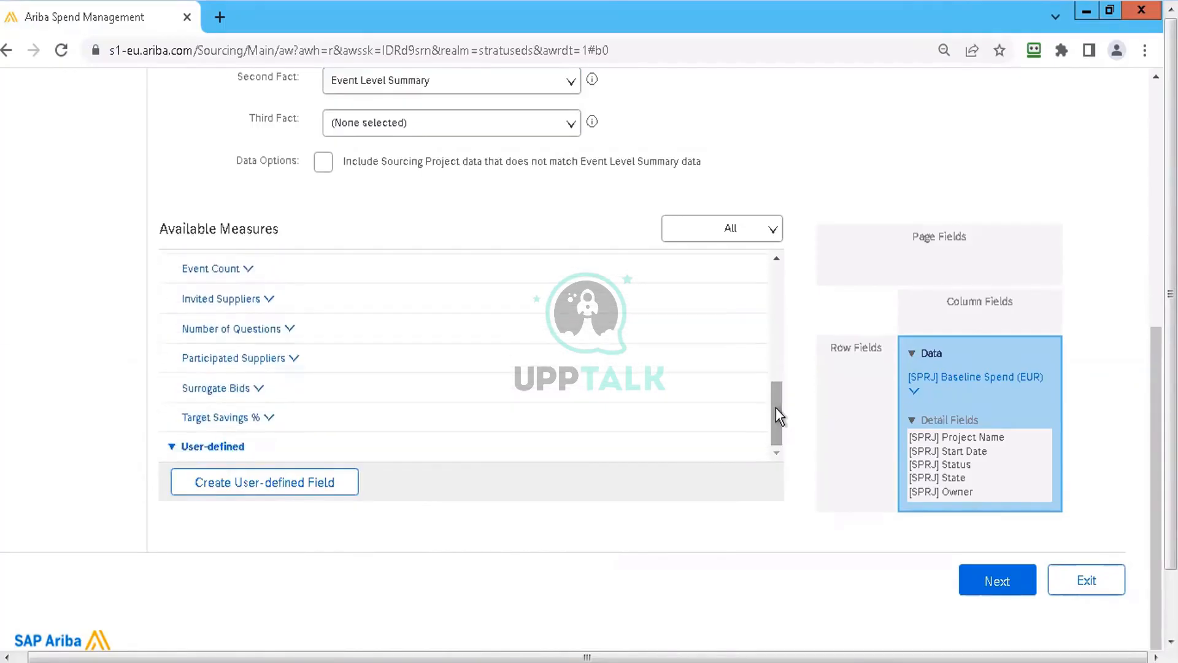
scroll(575, 358, "up", 7)
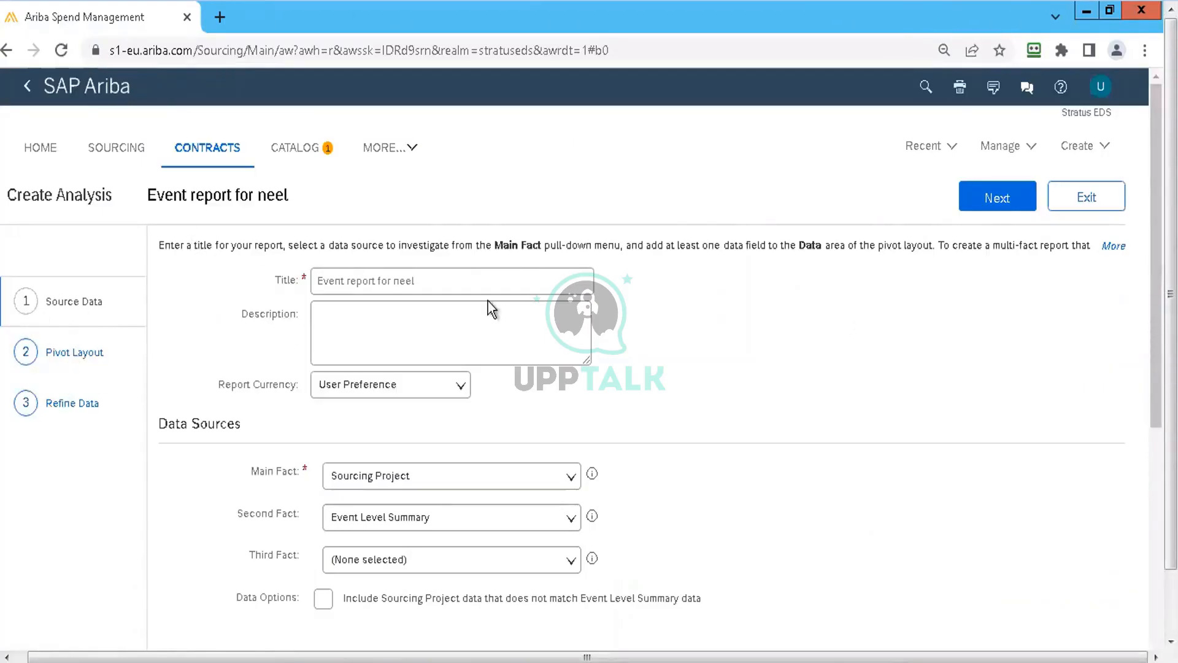
- Continue to the pivot layout and move the Owner detail field directly below Project Name
left_click(997, 201)
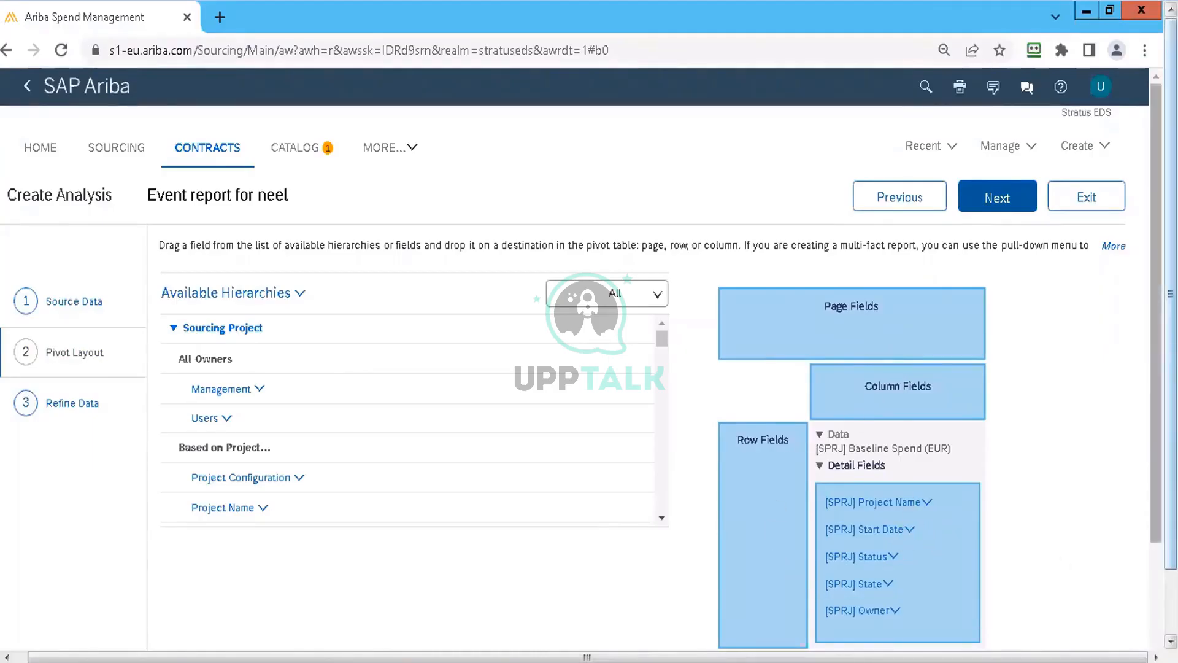
left_click_drag(1157, 418, 1157, 510)
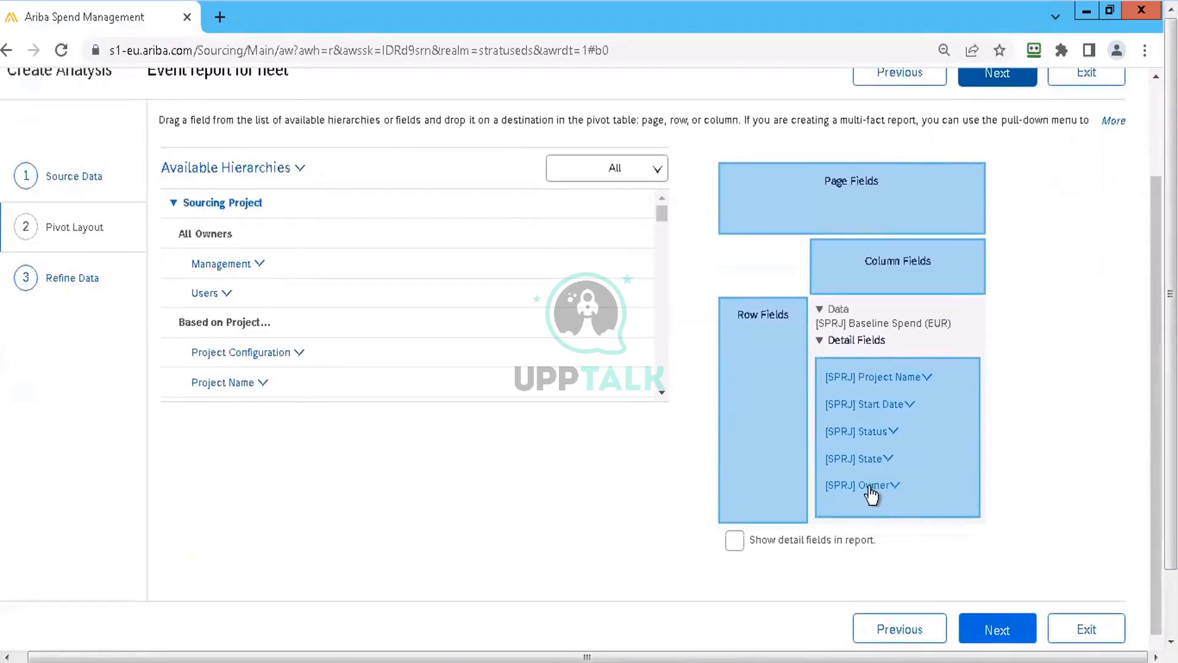
left_click_drag(872, 491, 869, 459)
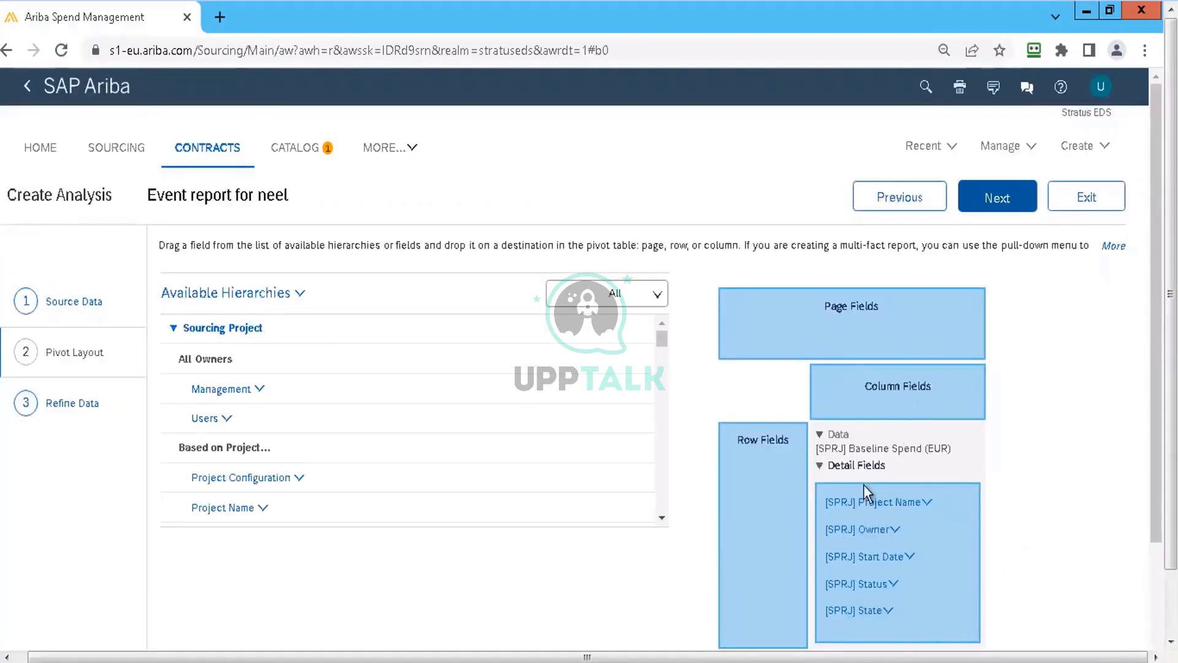
- Switch the pivot layout's source list from Available Hierarchies to Available Fields
left_click_drag(1156, 343, 1156, 392)
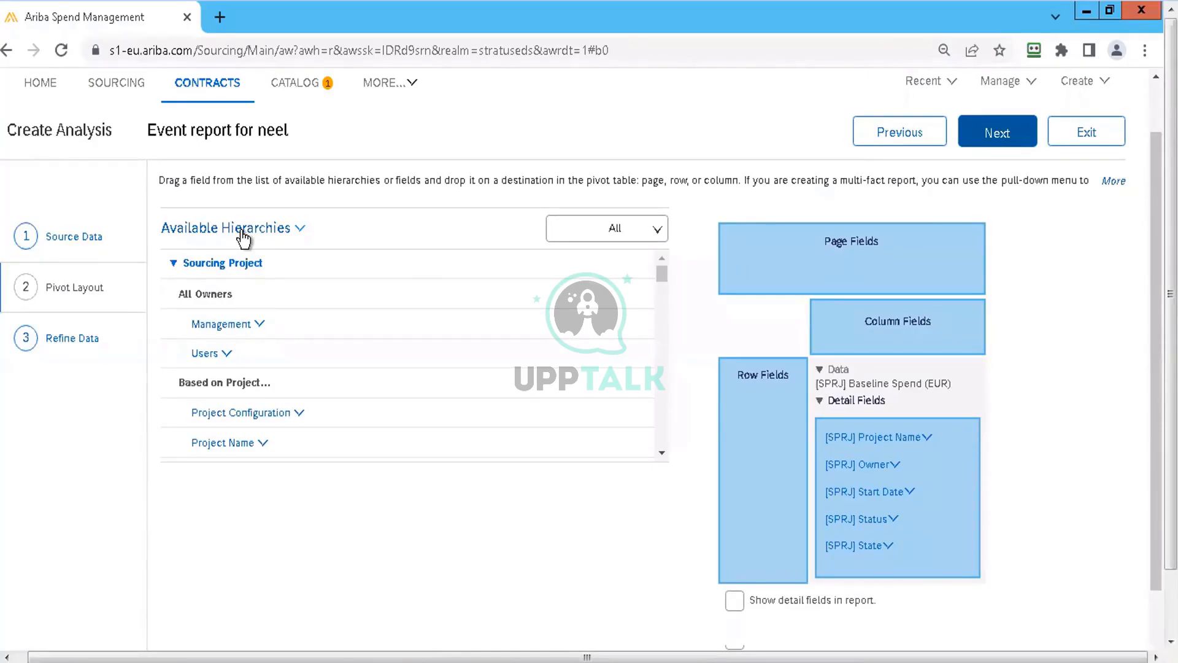
left_click(300, 229)
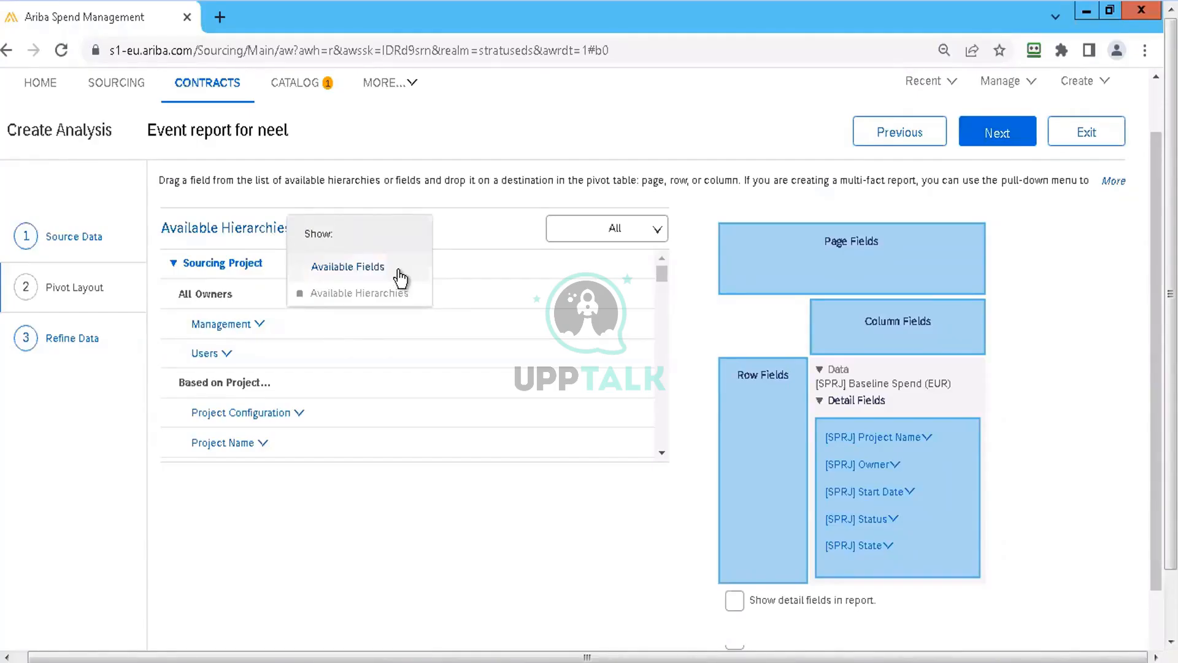
left_click(399, 270)
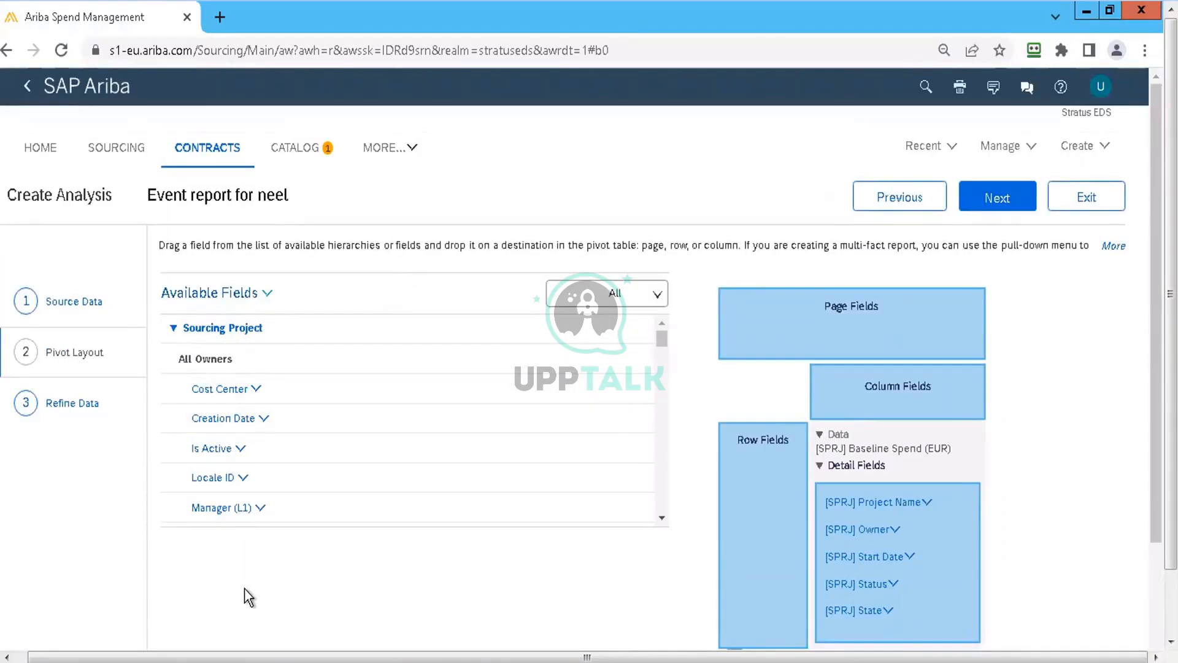
left_click(268, 293)
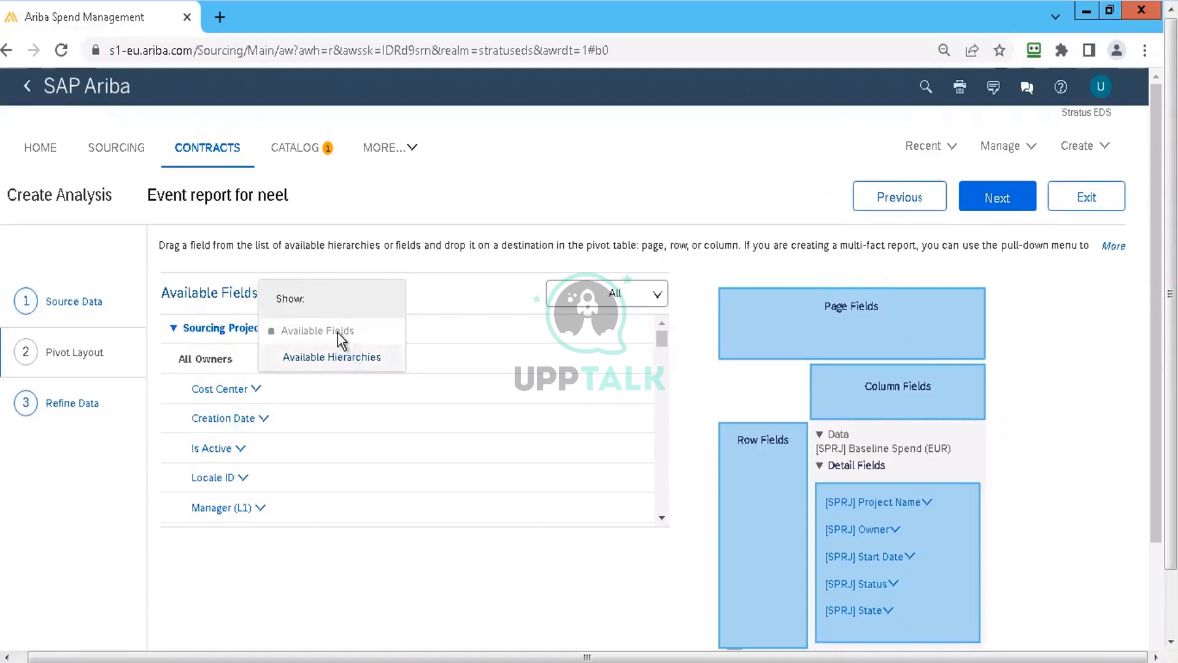
left_click(425, 279)
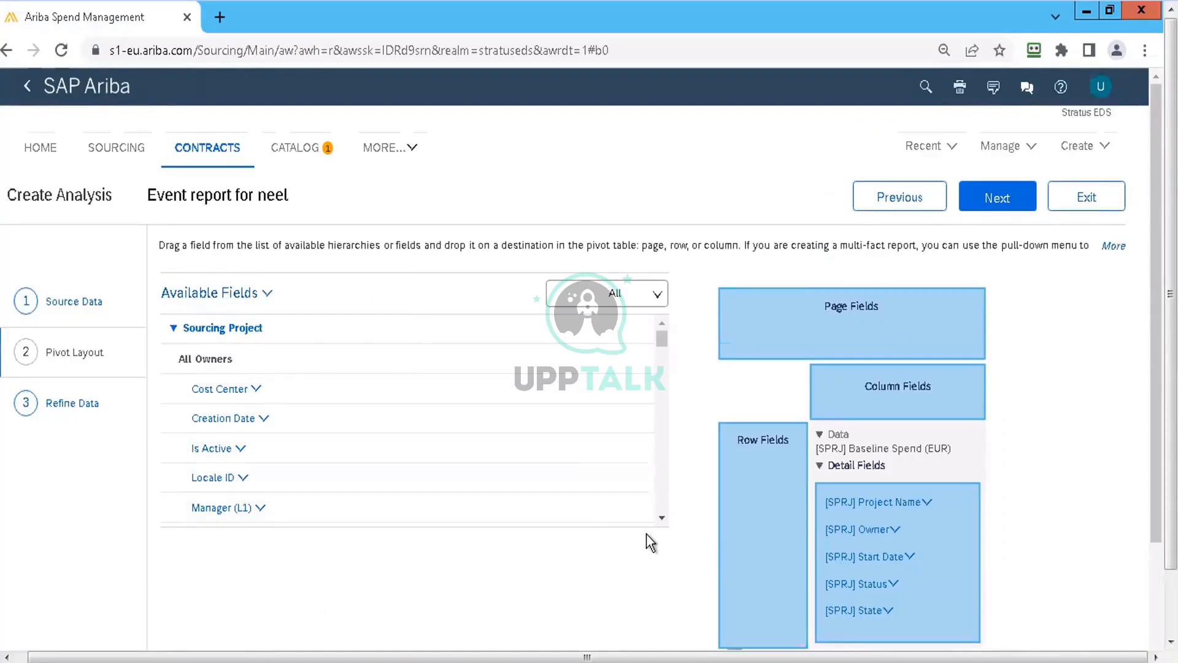
- Add the Sourcing Project field Project Id, under Based on Project, as a detail field
left_click(660, 520)
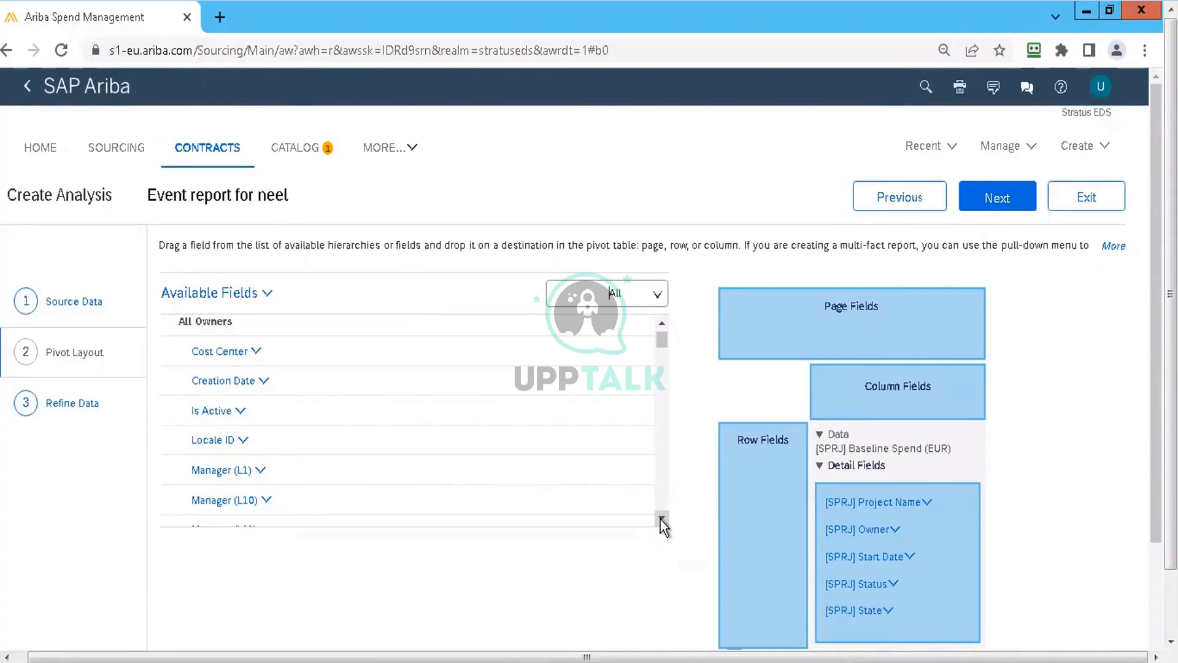
left_click(661, 519)
left_click(661, 520)
left_click(661, 519)
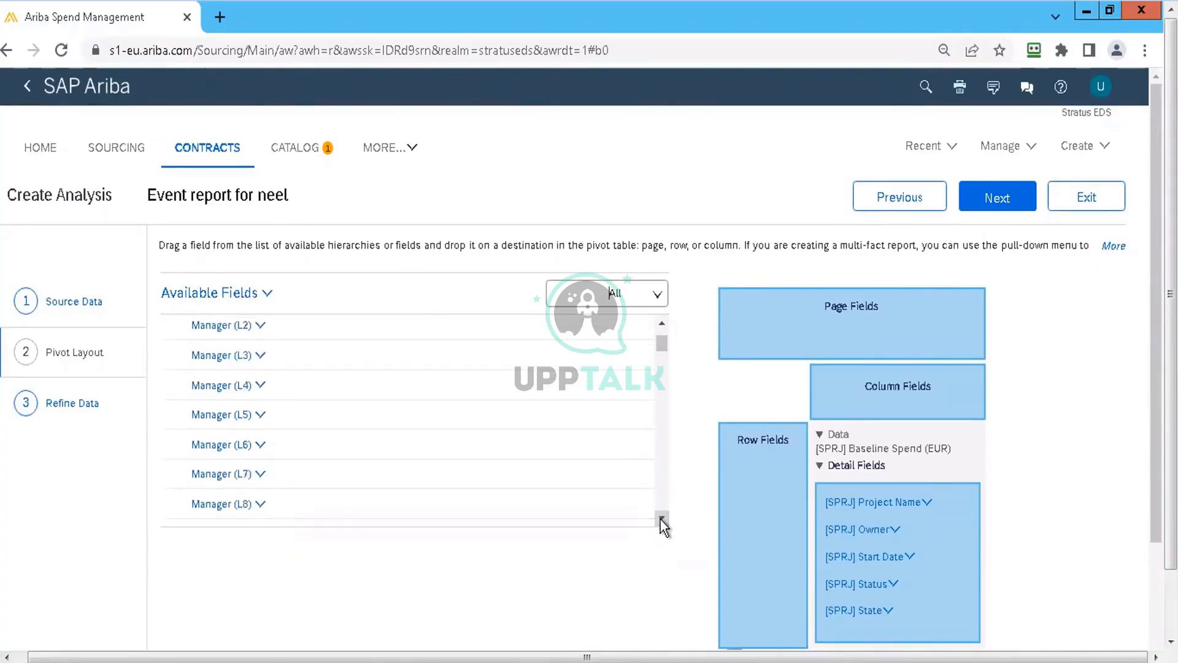
scroll(664, 389, "down", 4)
scroll(664, 383, "down", 5)
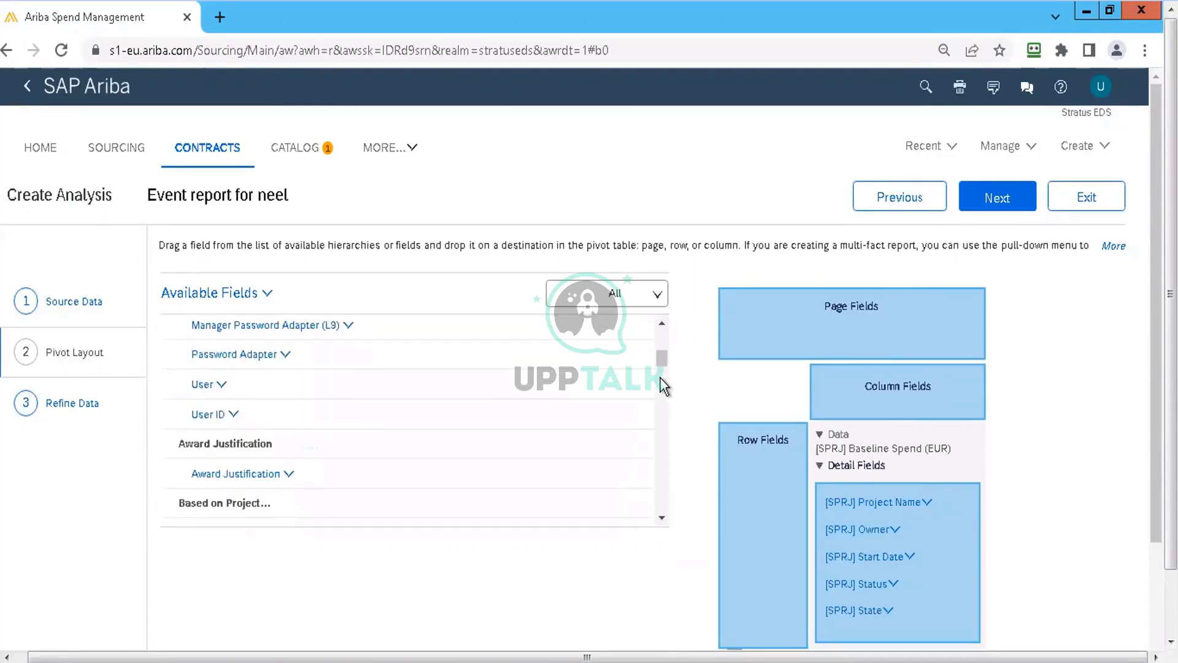
left_click(660, 519)
left_click(661, 520)
left_click(660, 519)
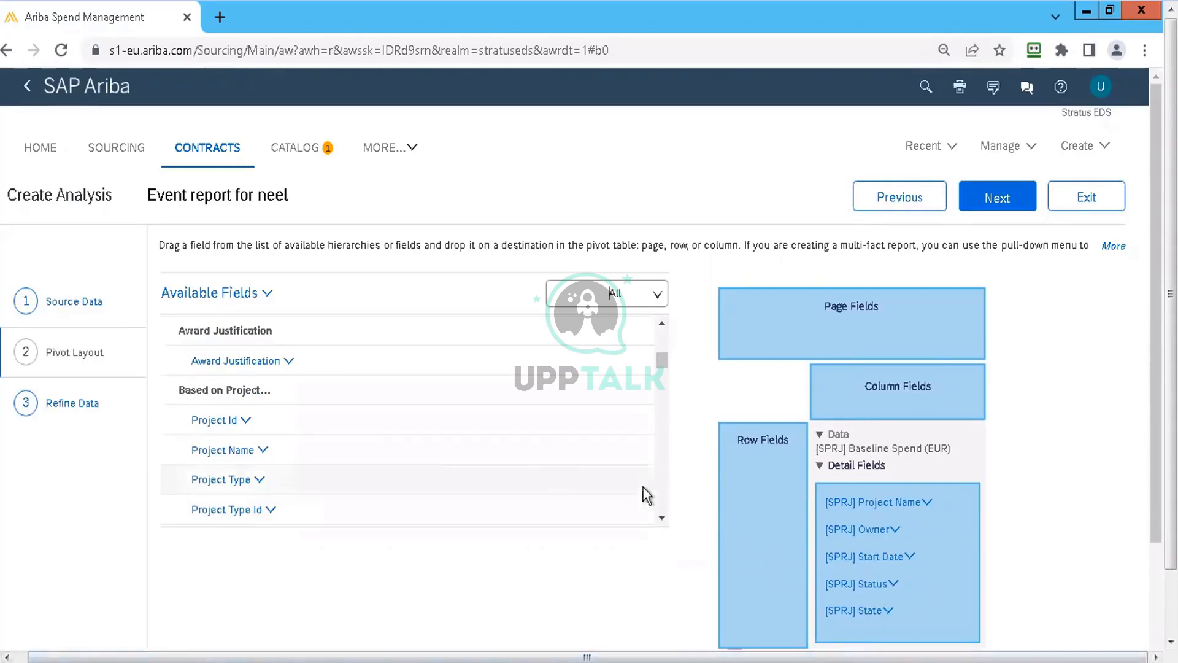
left_click(246, 421)
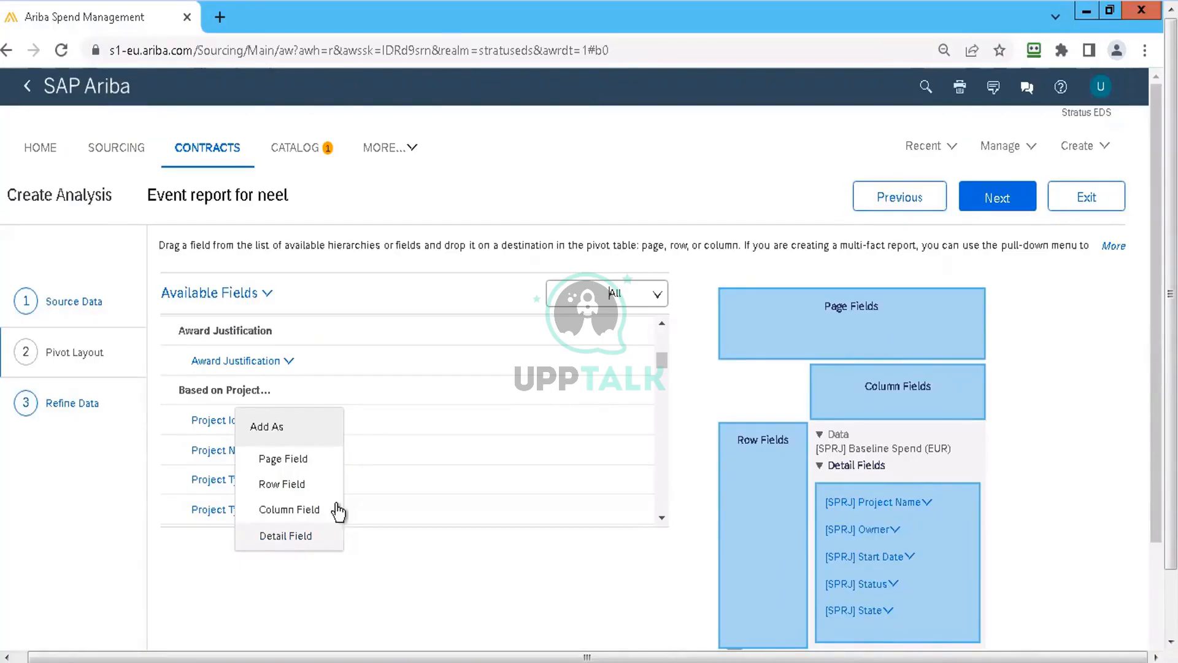
left_click(300, 537)
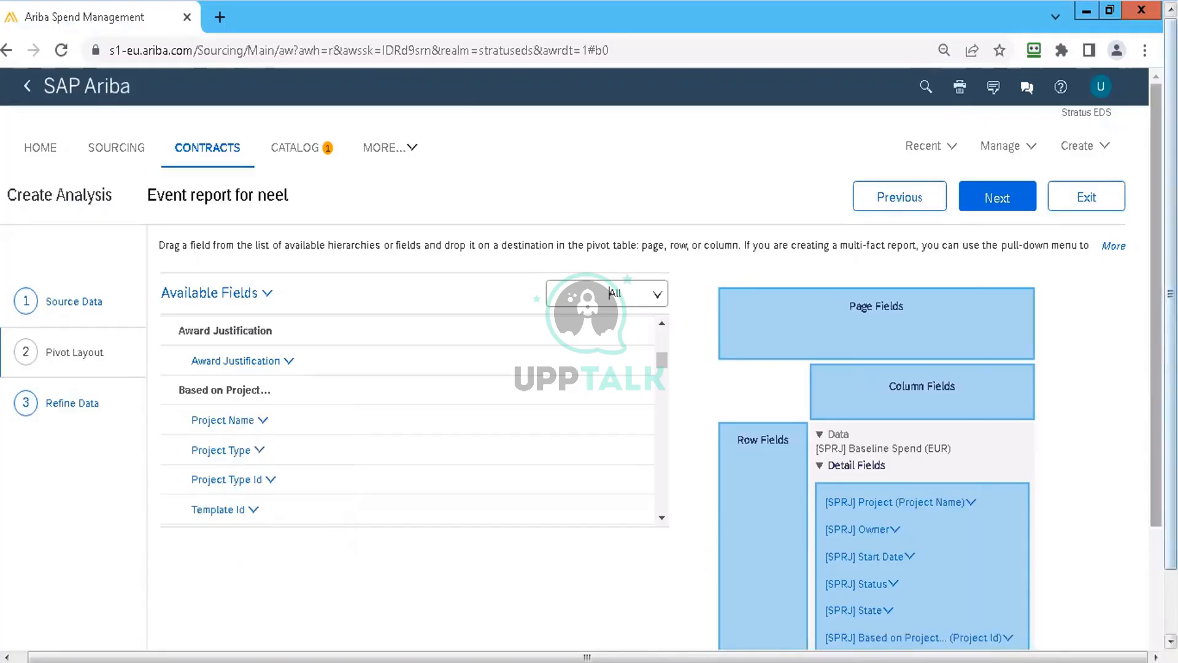
- Remove Based on Project (Project Id) from the detail fields
scroll(953, 468, "down", 3)
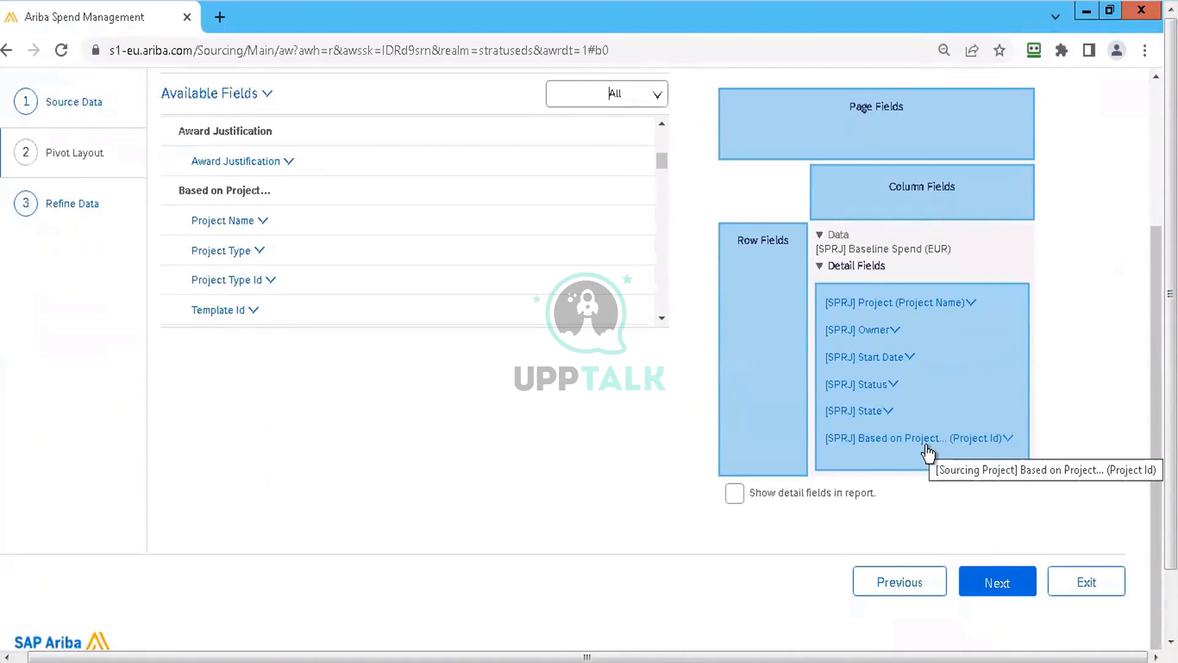
left_click(1009, 440)
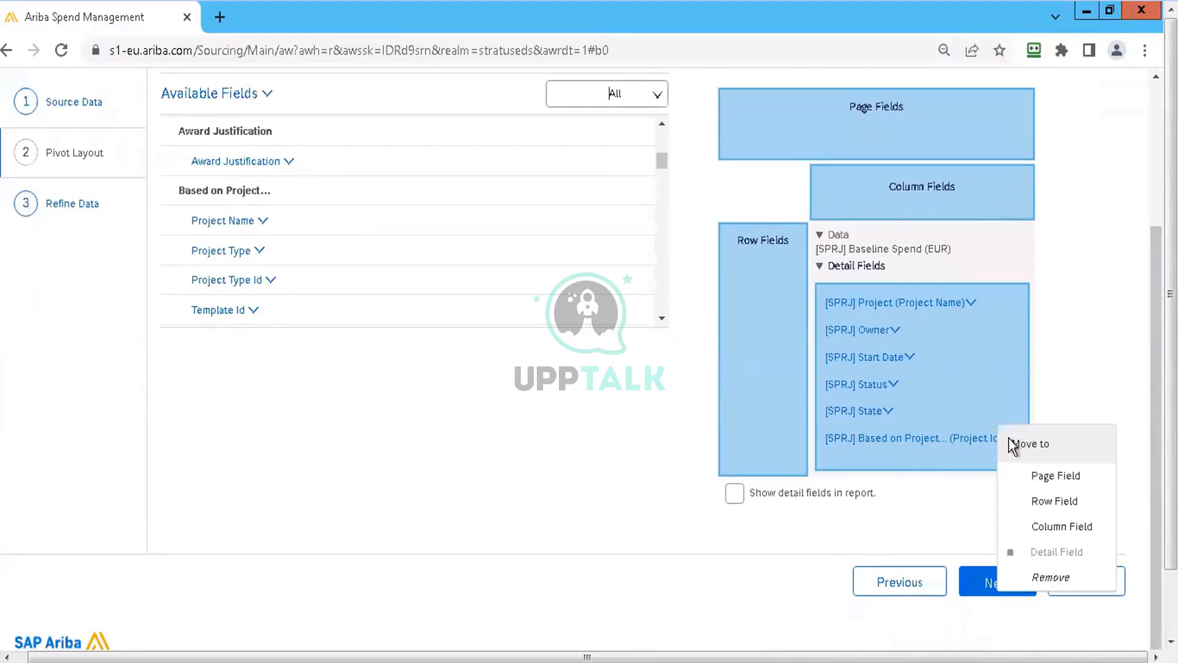
left_click(1052, 580)
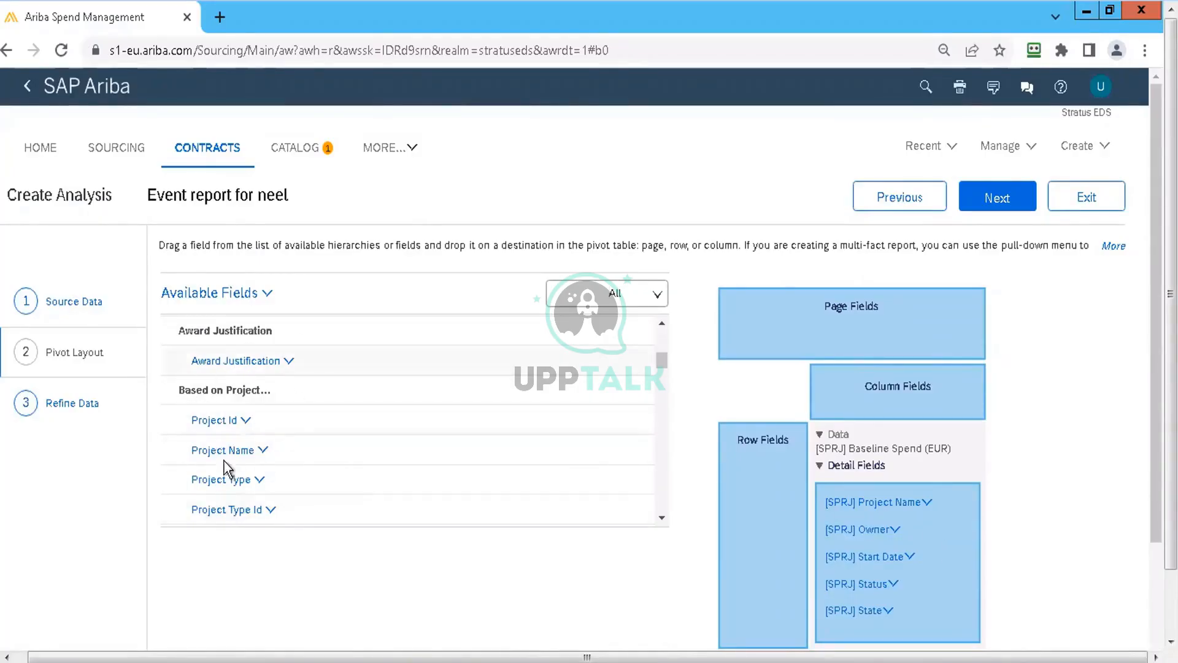
- Search the page for "suppl" to locate the supplier fields under Sourcing Project
left_click(661, 517)
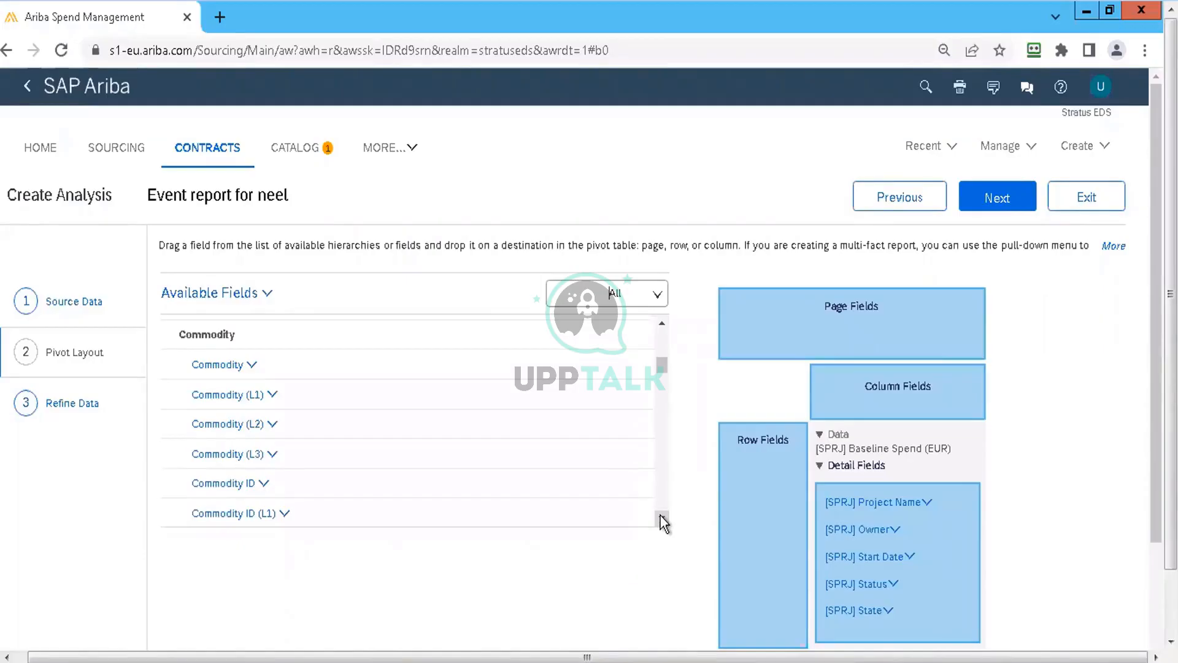
left_click(661, 517)
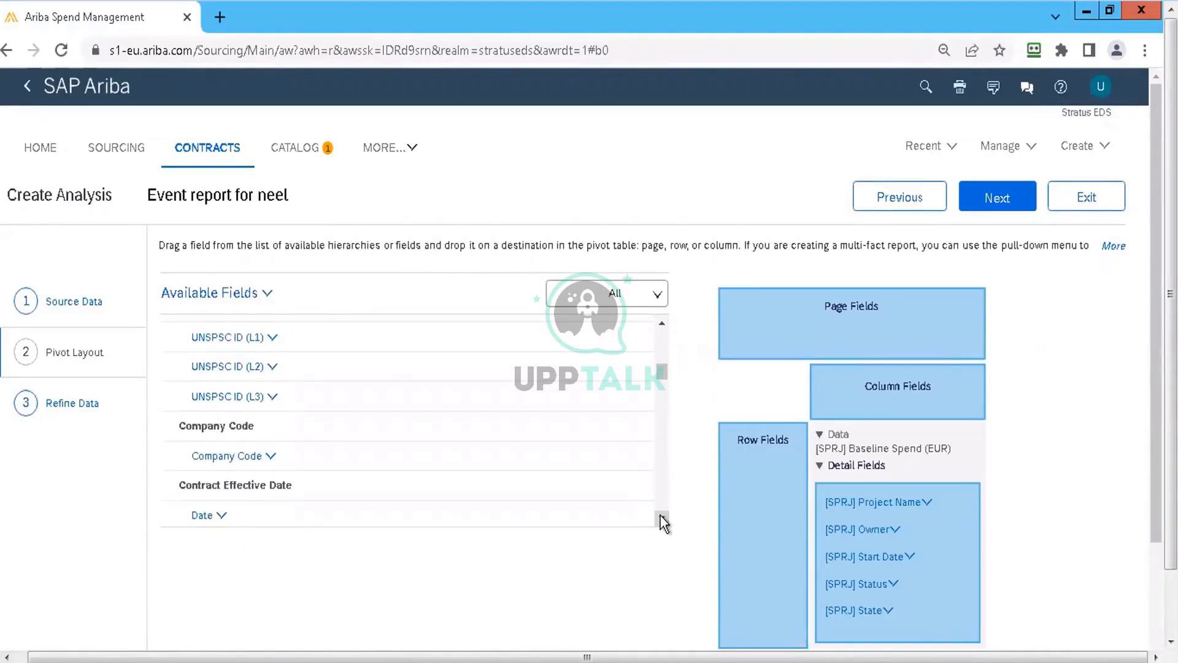
key("ctrl+f")
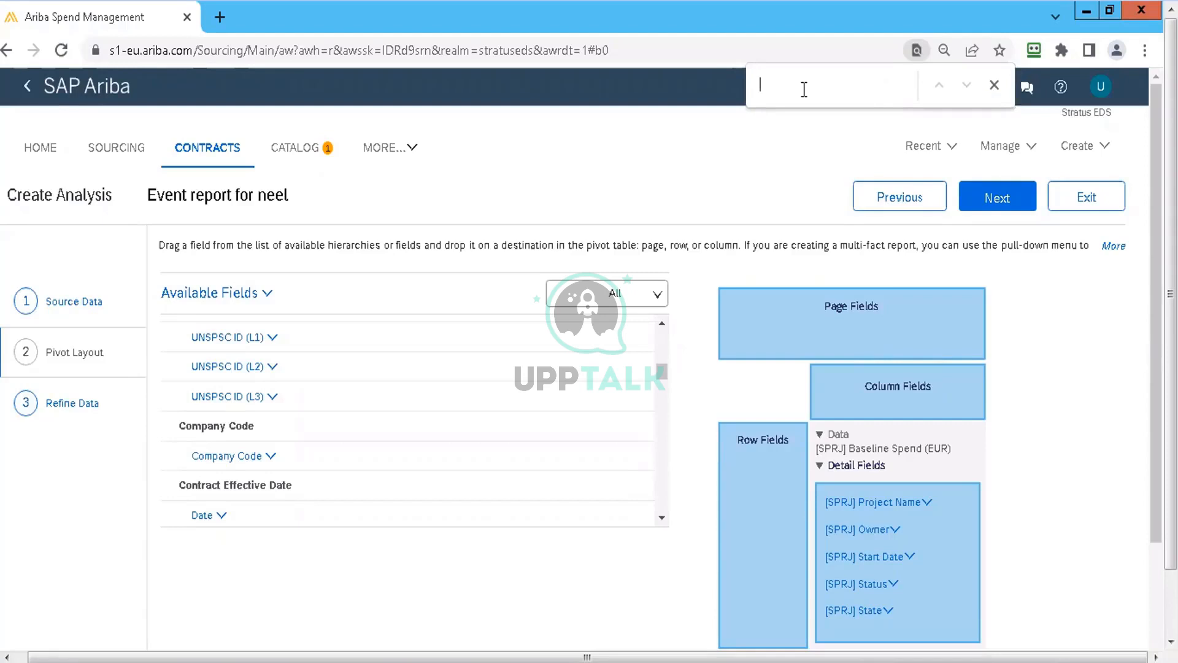
type("suppl")
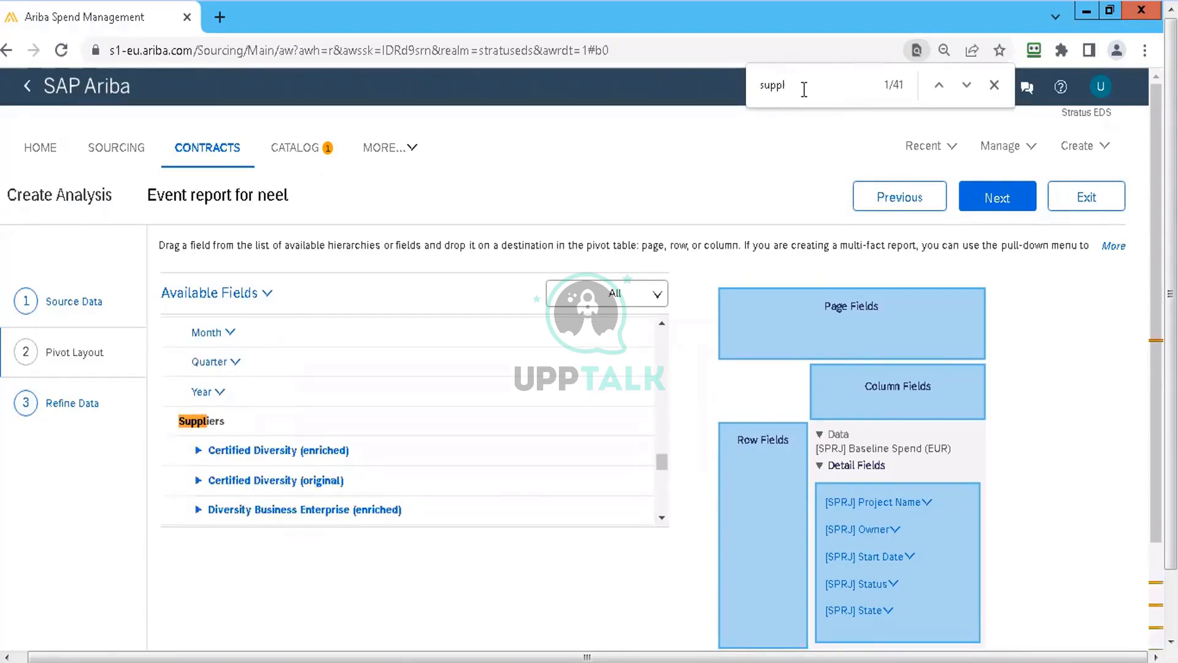
- Add the Common Supplier field from the Sourcing Project's Suppliers group as a detail field
left_click(660, 516)
left_click(661, 516)
left_click(661, 515)
left_click(660, 516)
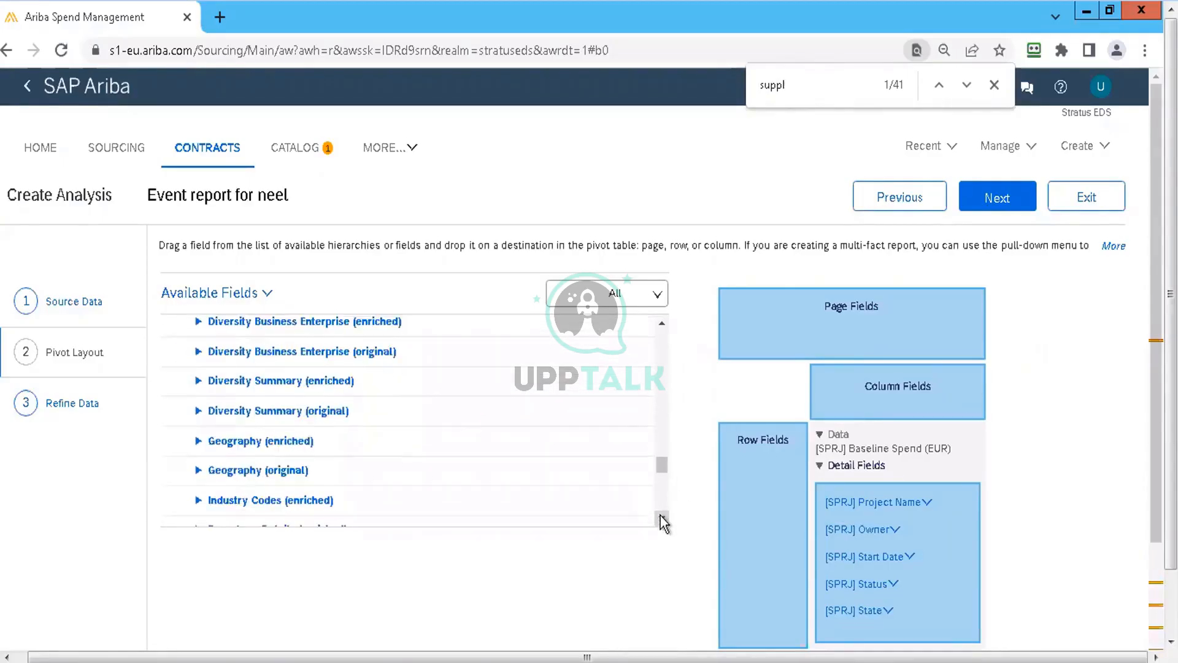
left_click(660, 516)
left_click(661, 516)
left_click(661, 516)
left_click(660, 515)
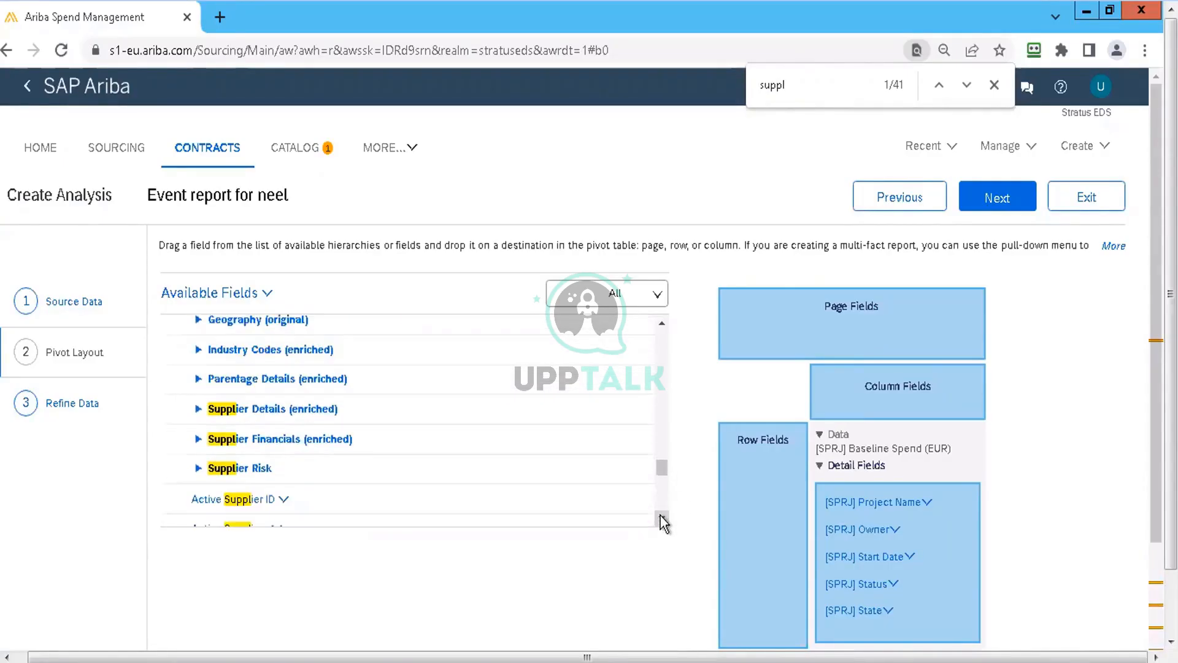
left_click(661, 515)
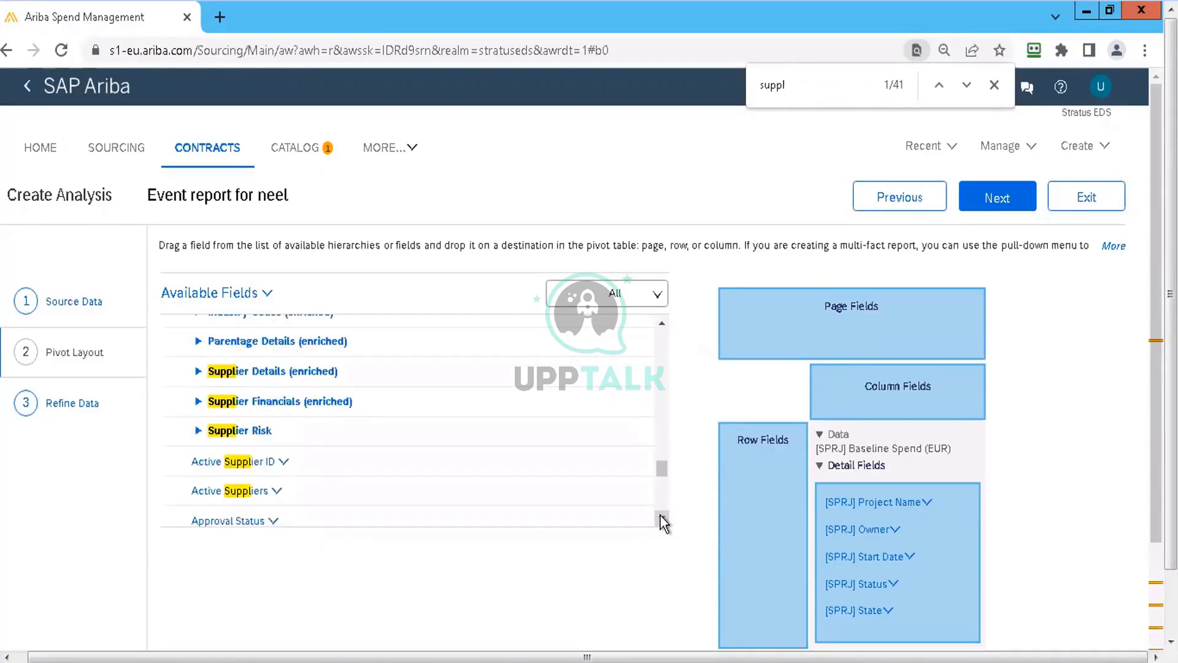
left_click(661, 515)
left_click(661, 515)
left_click(660, 516)
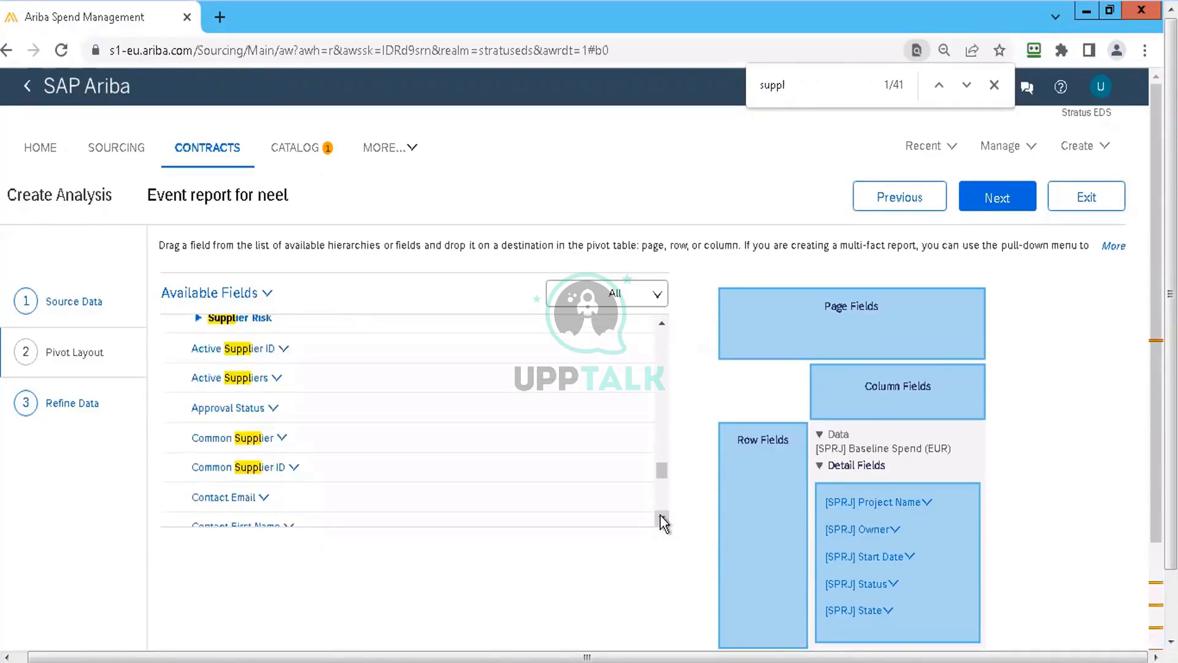
left_click(282, 439)
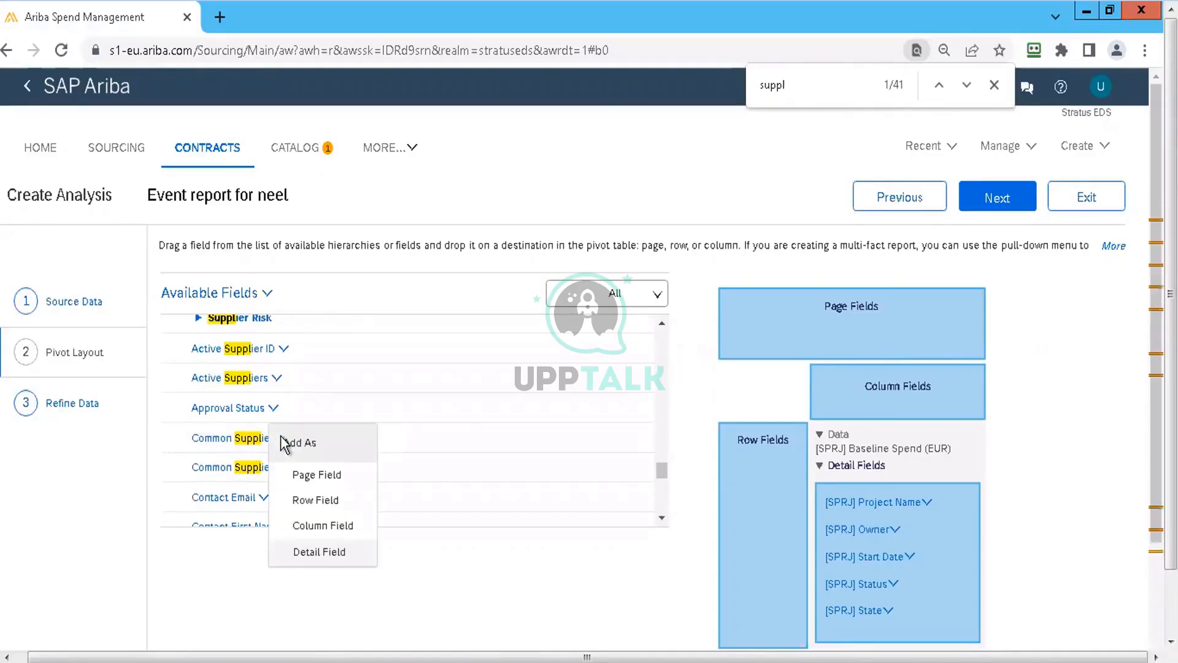
left_click(314, 552)
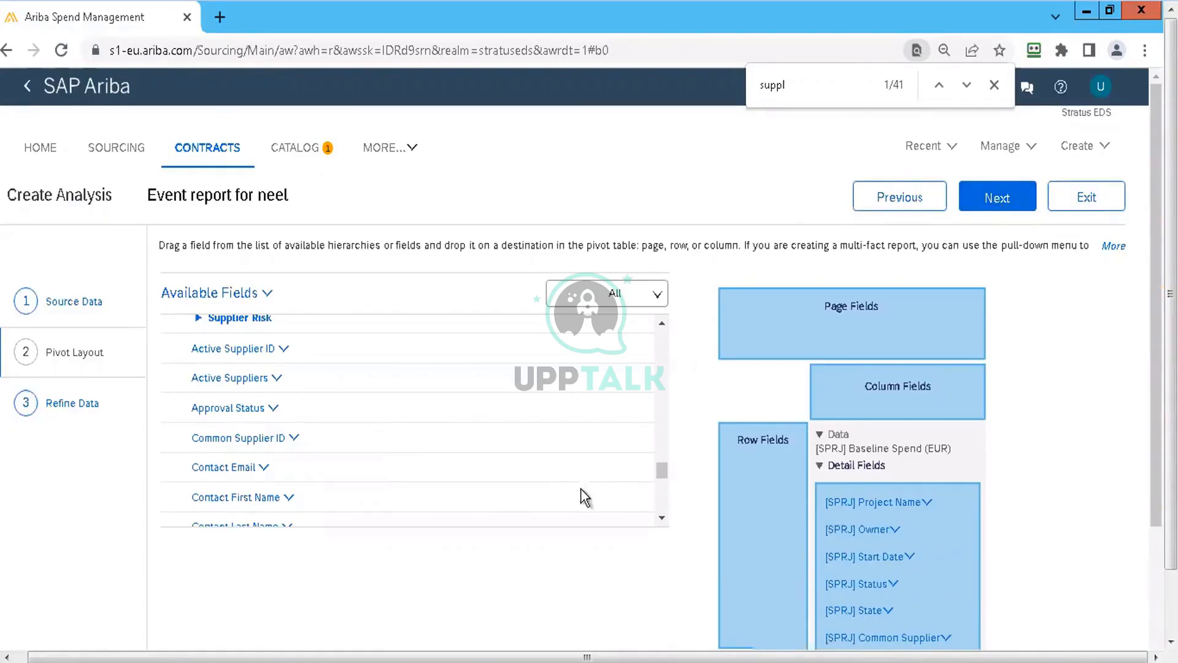
- Expand the Event Level Summary group in the list of available fields
left_click(663, 519)
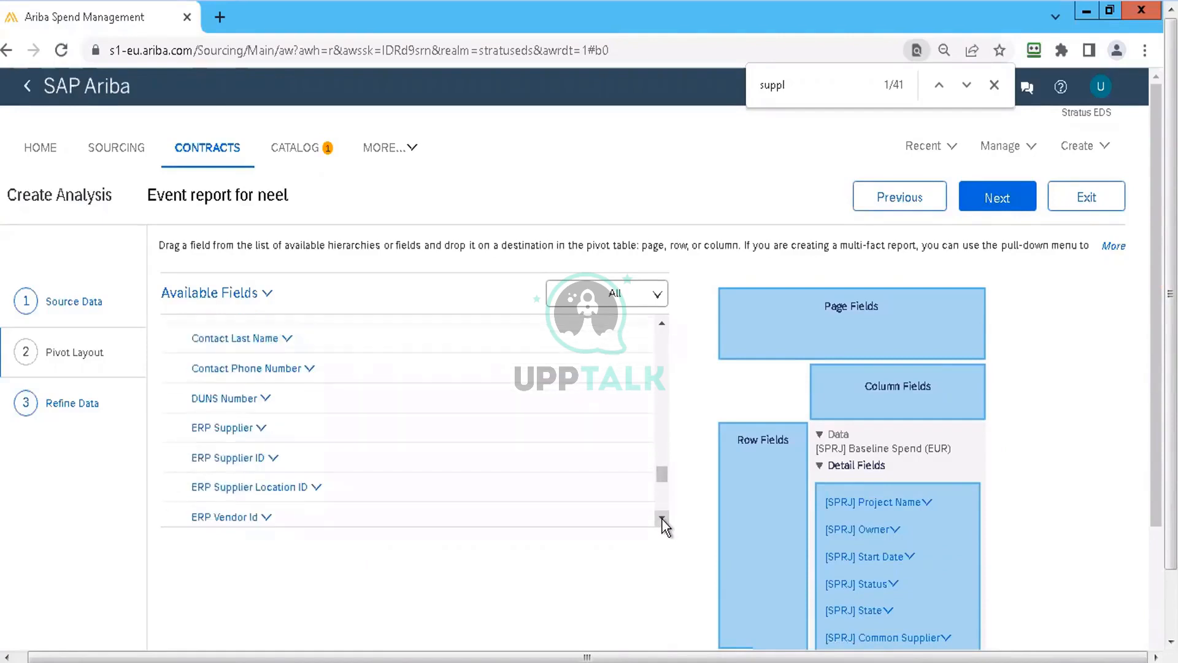
left_click(662, 519)
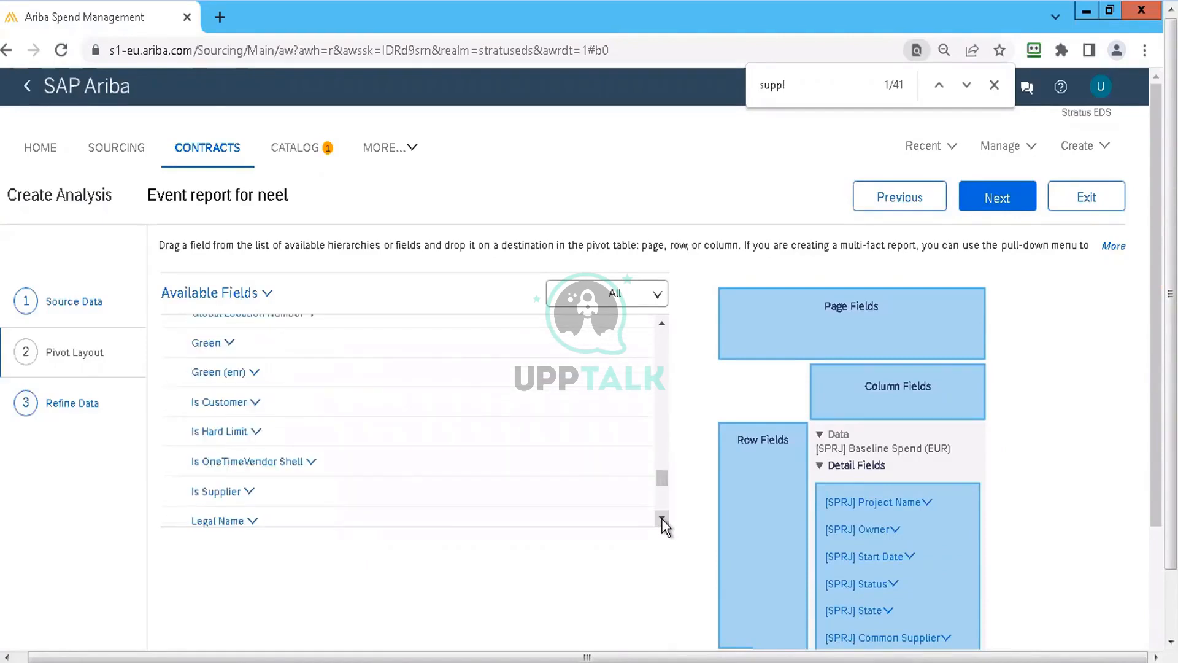
left_click(662, 519)
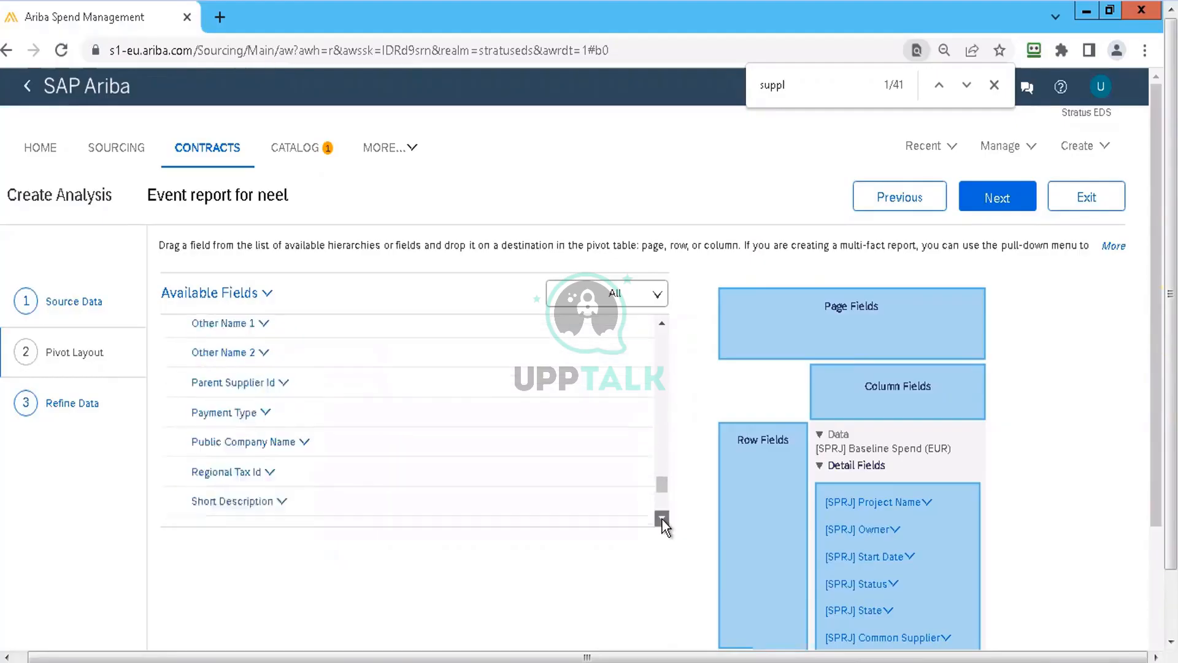
left_click(662, 519)
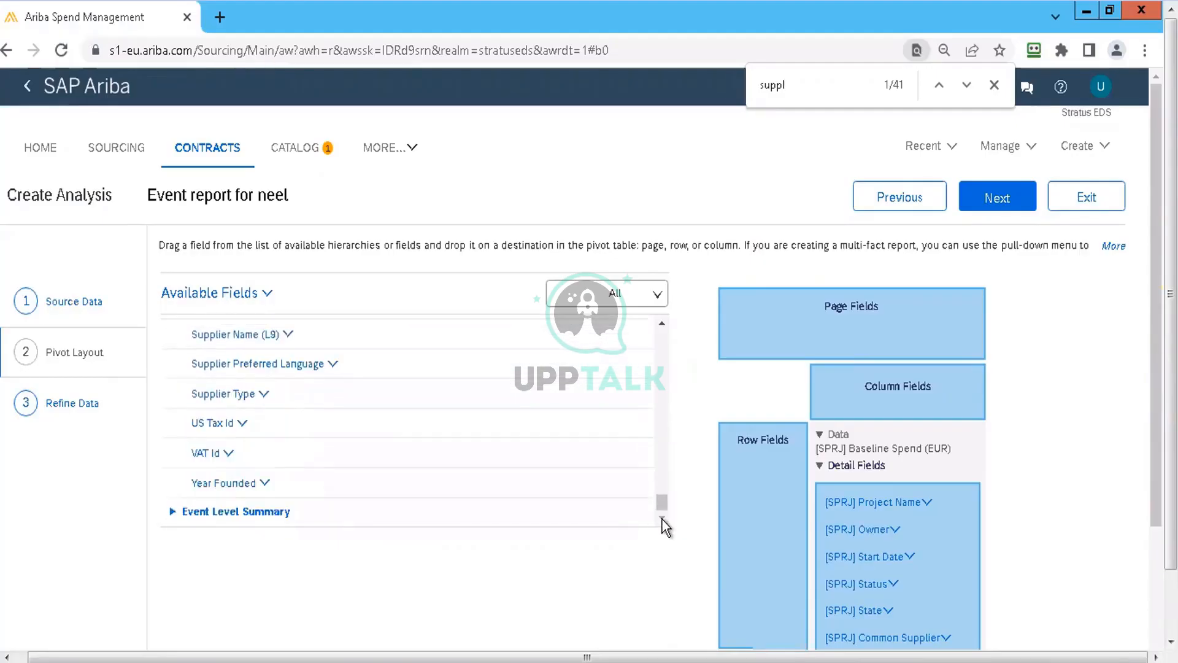
left_click(173, 513)
- Look through the Event Level Summary fields from Bidding End Date to Project, and view the placement options for Project Id
left_click(661, 518)
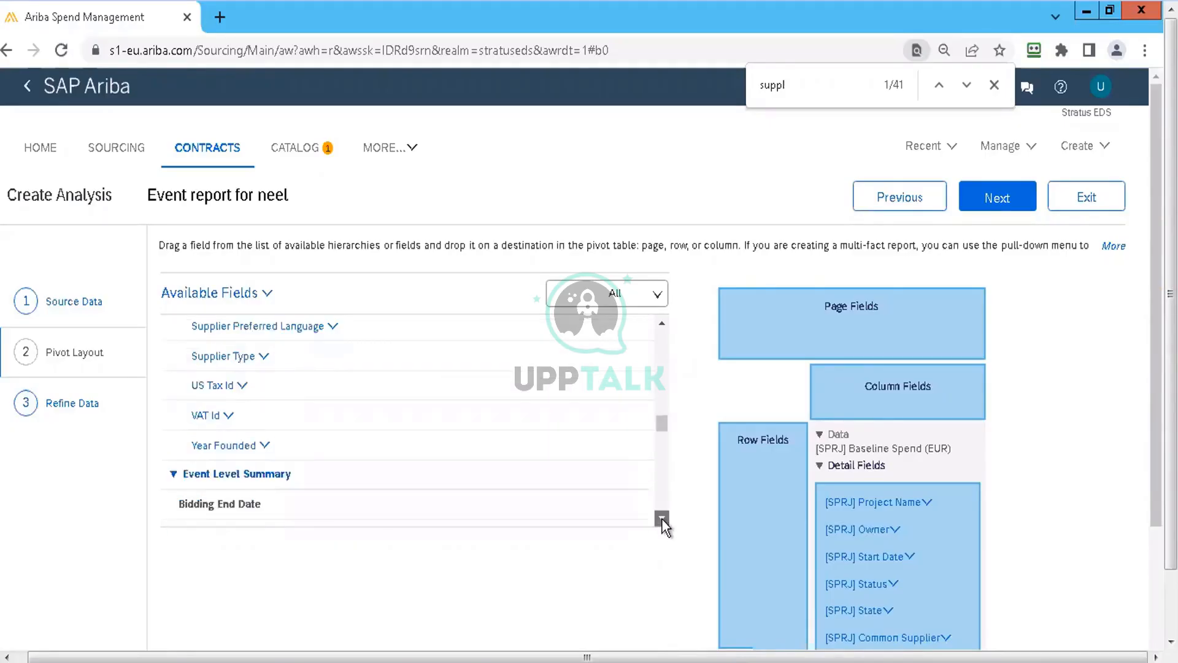
left_click(662, 519)
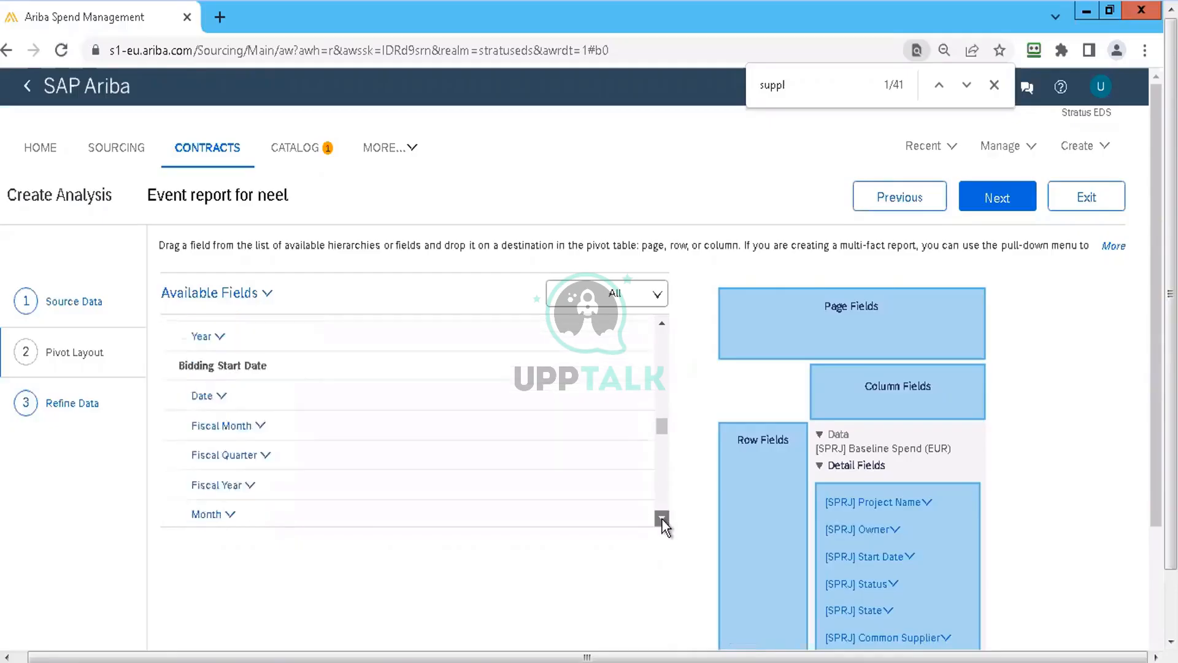
left_click(663, 520)
left_click(662, 519)
left_click(662, 520)
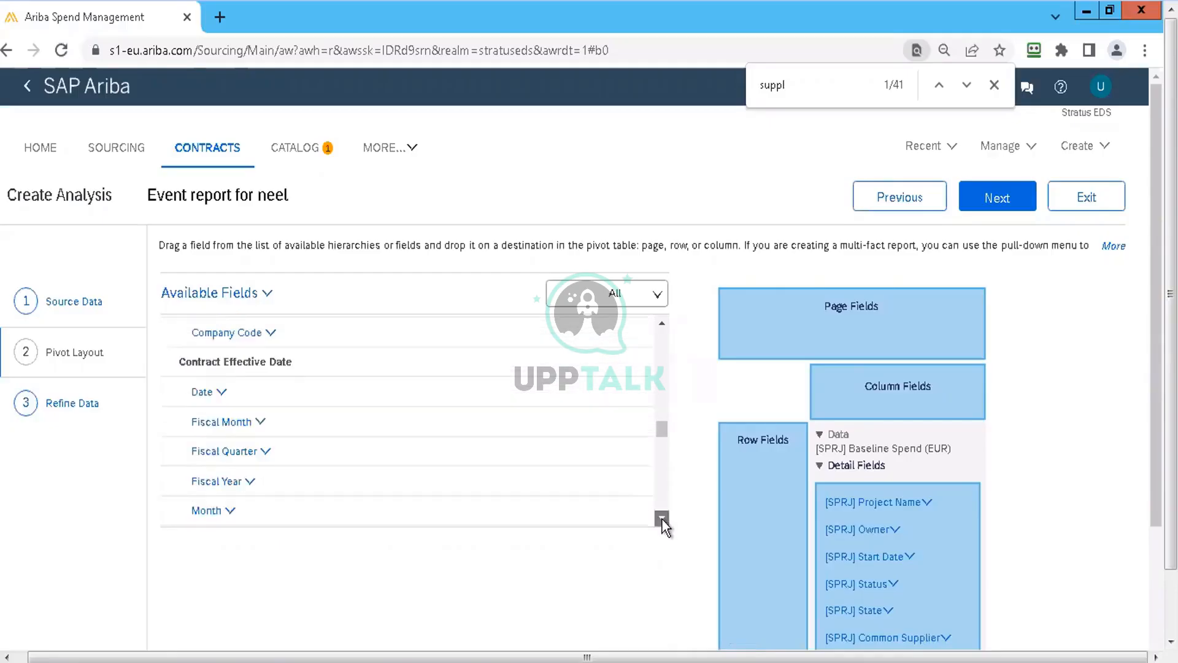
left_click(663, 520)
left_click(663, 520)
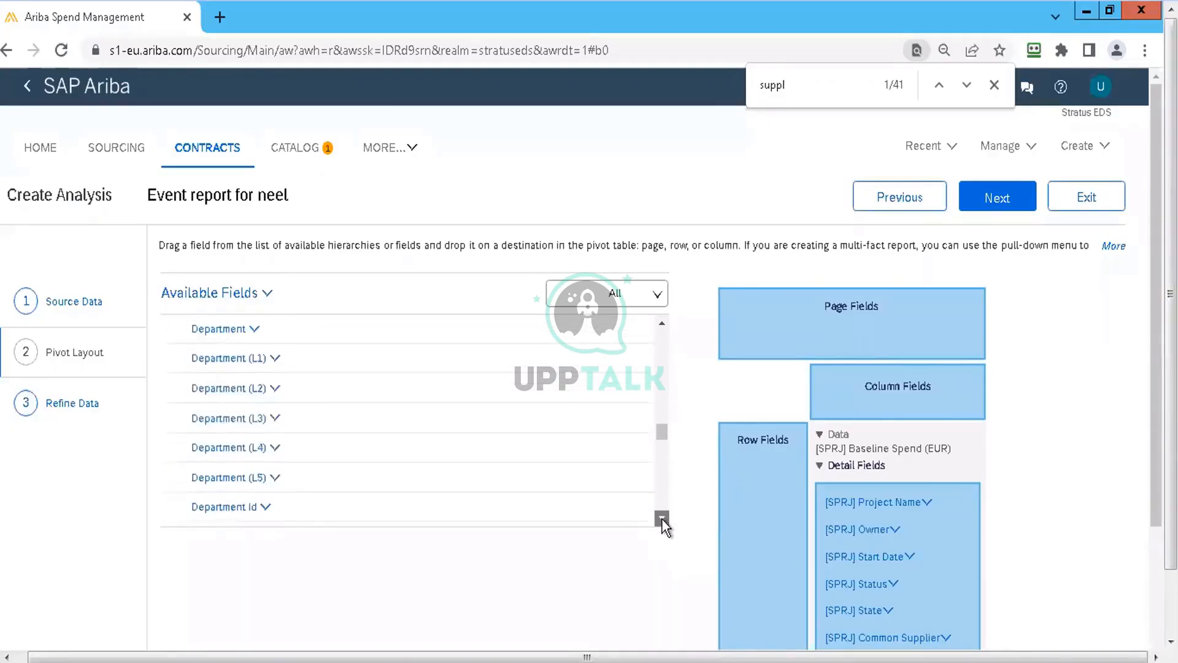
left_click(662, 519)
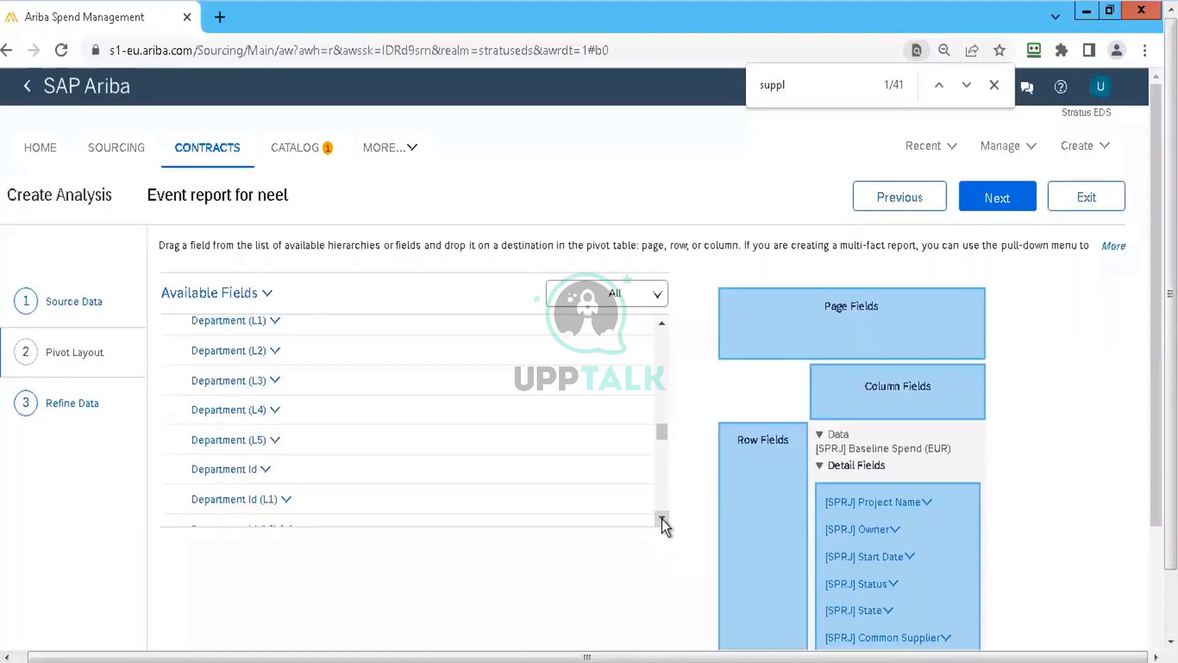
left_click(662, 519)
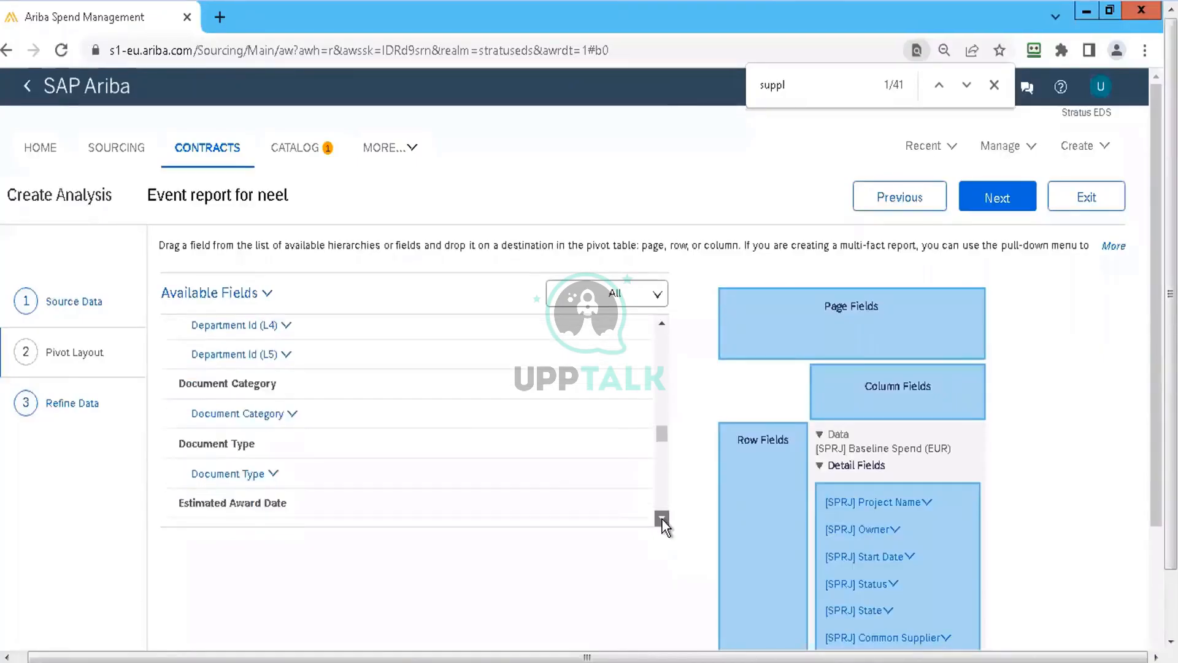
left_click(662, 519)
left_click(662, 519)
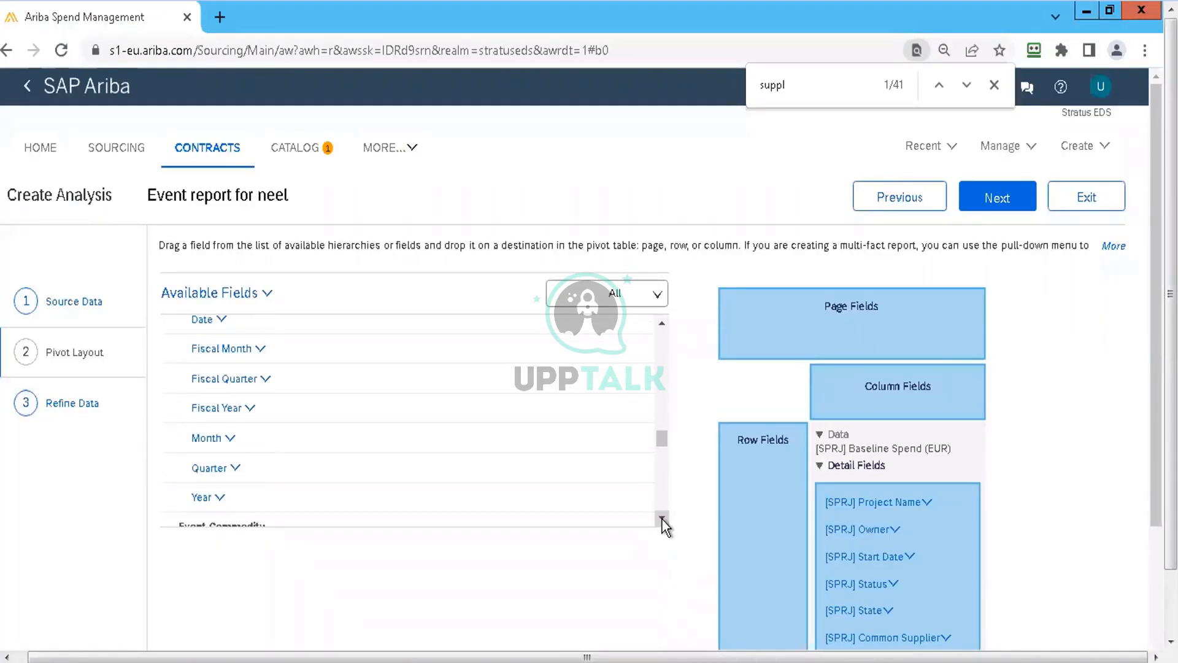
left_click(662, 519)
left_click(662, 519)
left_click(663, 520)
left_click(662, 519)
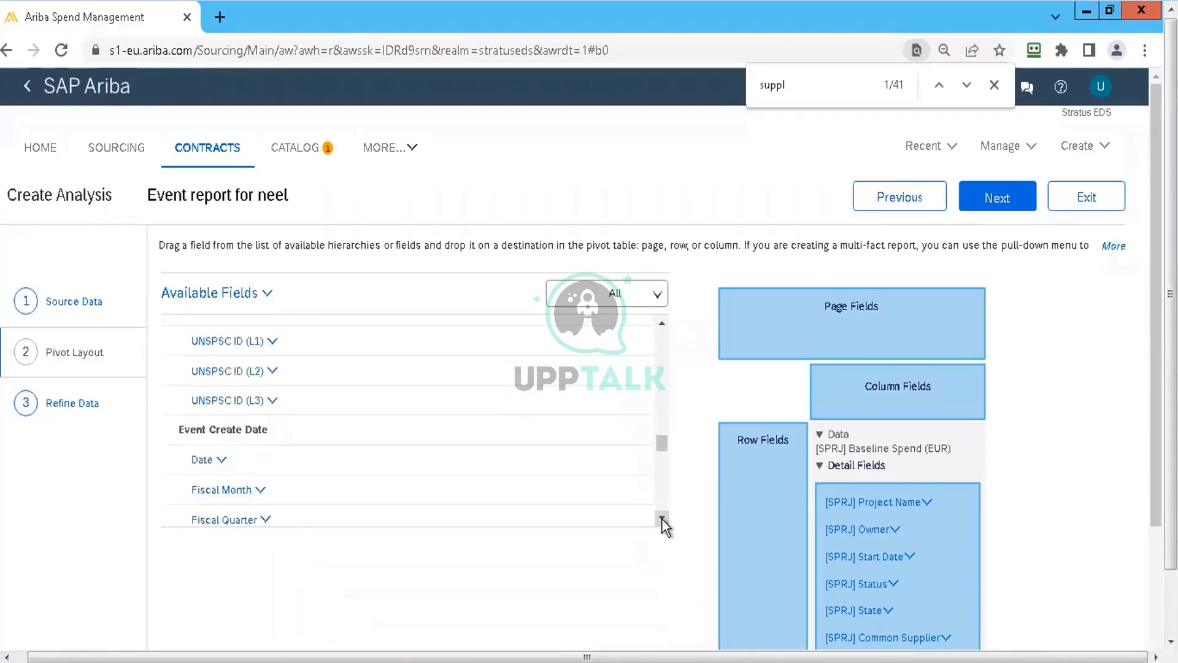
left_click(663, 519)
left_click(662, 519)
left_click(662, 519)
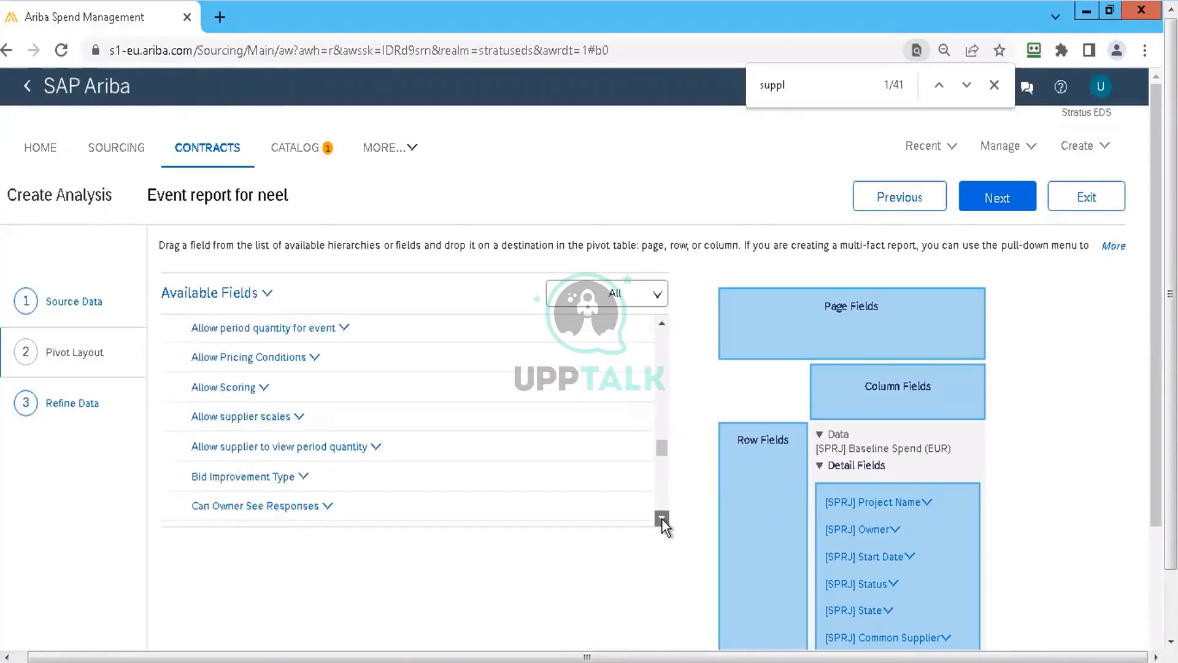
left_click(662, 519)
left_click(662, 519)
left_click(662, 519)
left_click(663, 519)
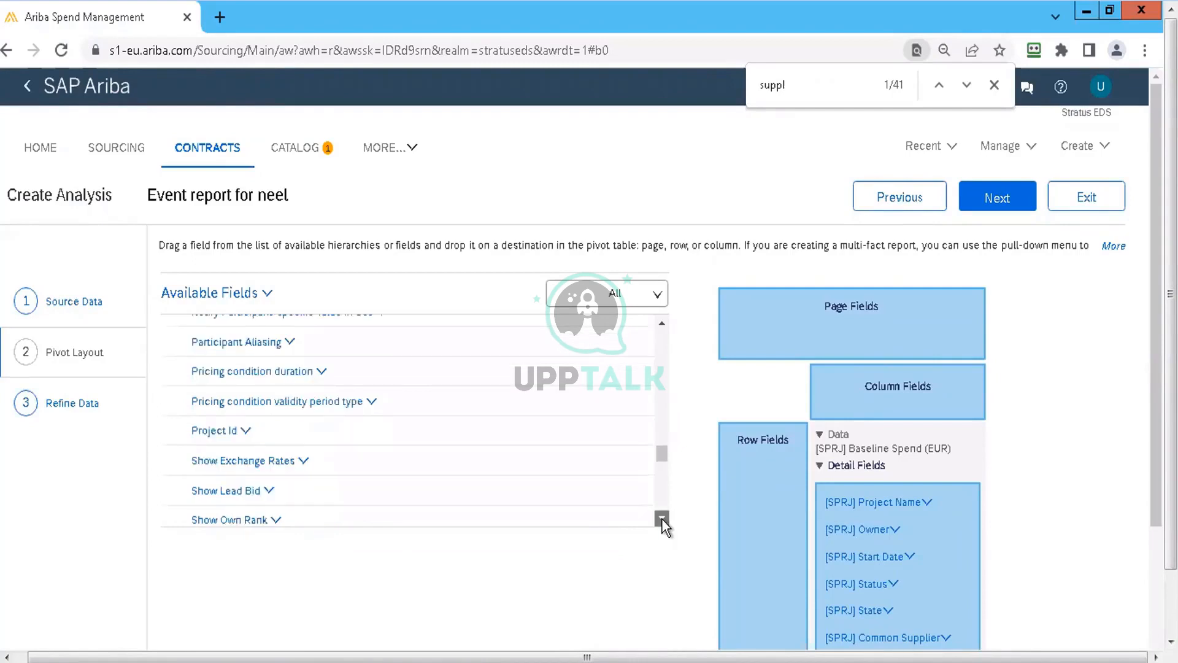
left_click(663, 520)
left_click(662, 519)
left_click(662, 519)
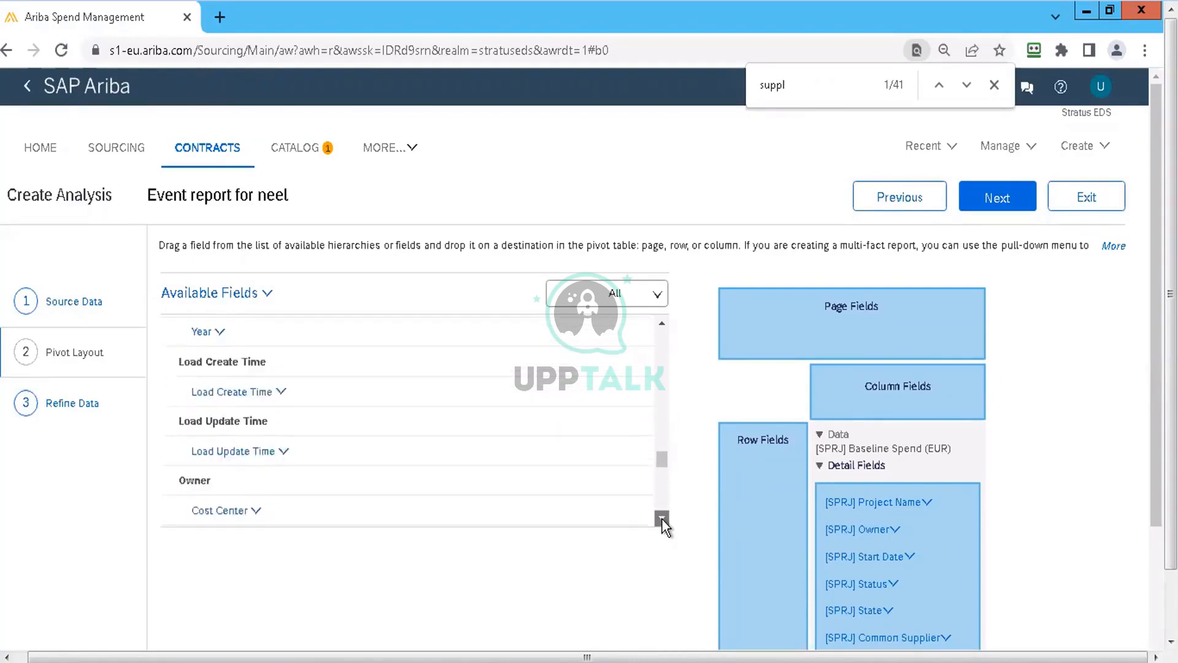
left_click(662, 519)
left_click(662, 519)
left_click(663, 519)
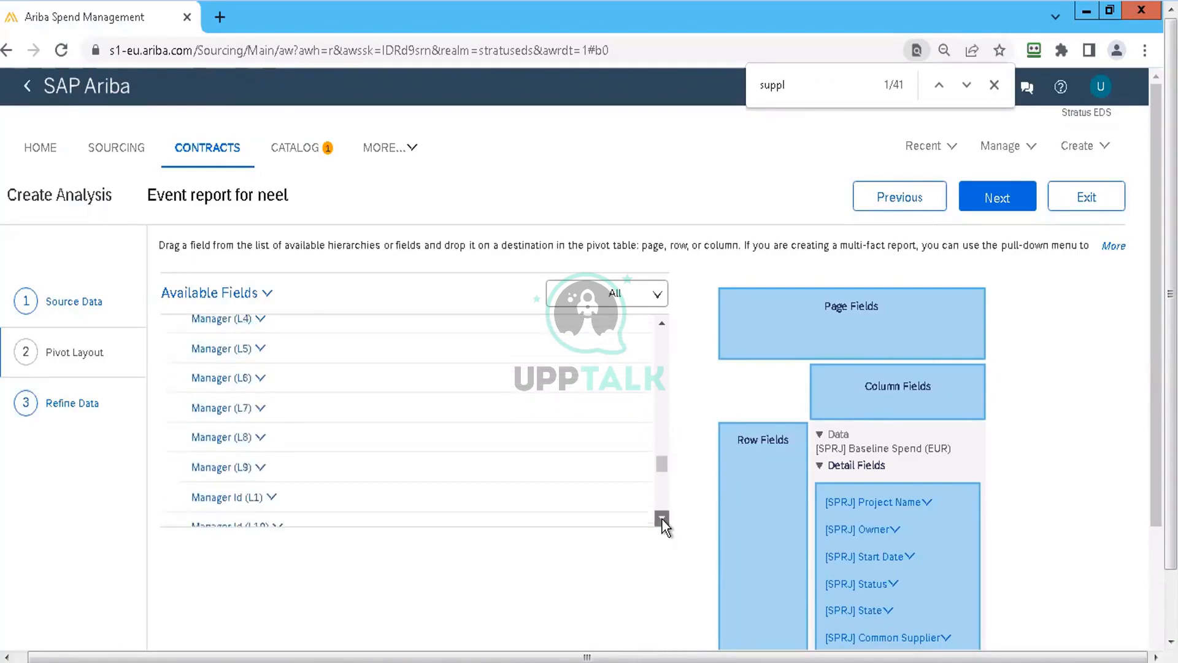
left_click(662, 520)
left_click(662, 520)
left_click(662, 518)
left_click(661, 519)
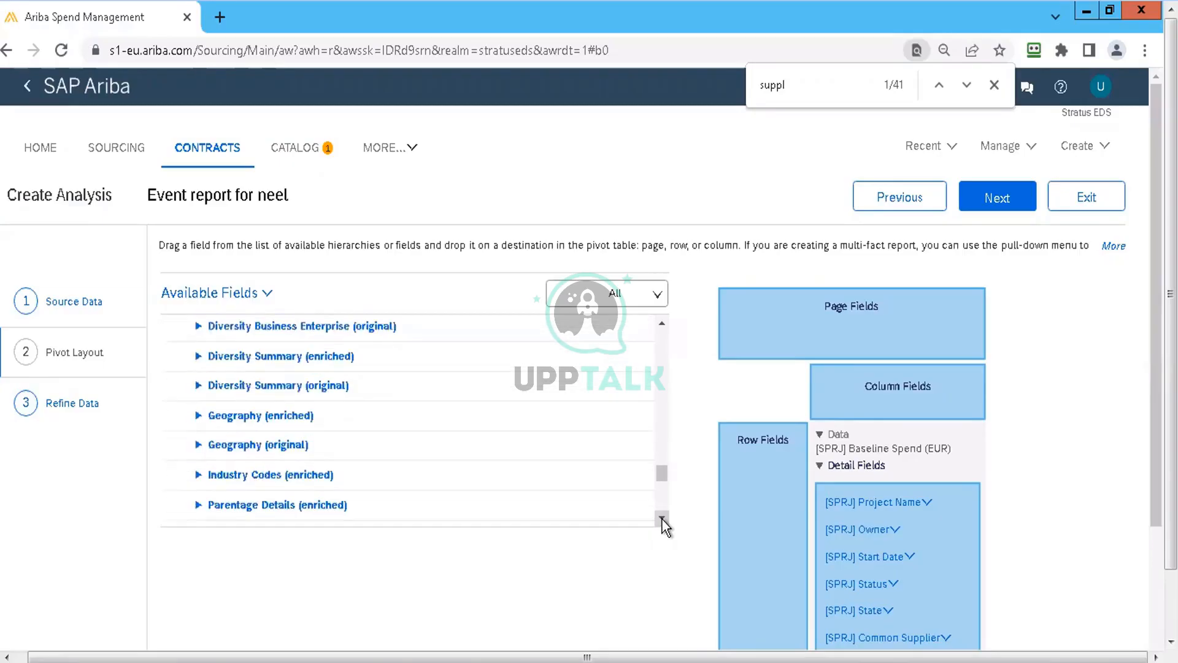
left_click(662, 518)
left_click(662, 518)
left_click(662, 518)
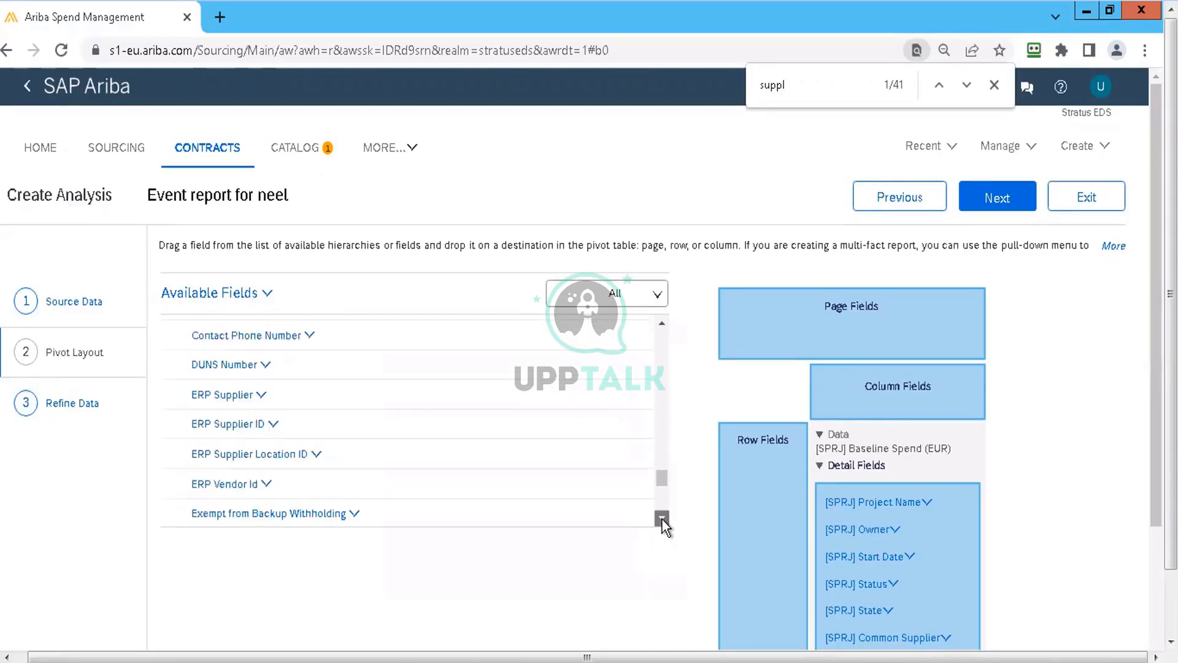
left_click(662, 518)
left_click(661, 518)
left_click(662, 518)
left_click(662, 518)
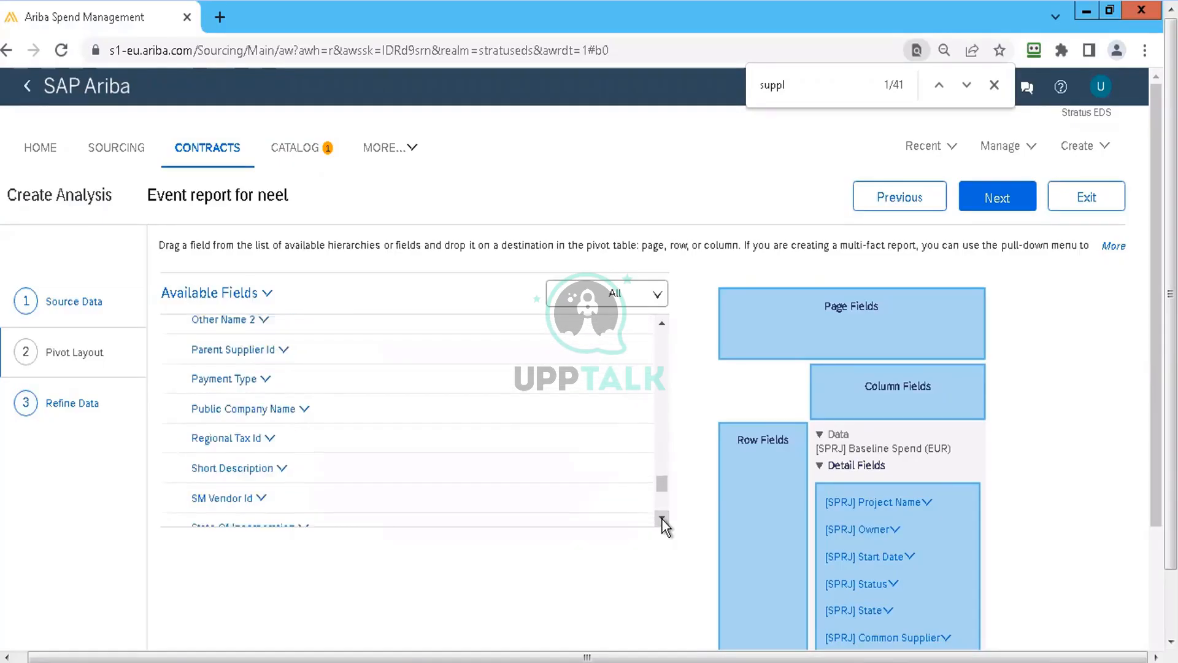
left_click(662, 518)
left_click(661, 518)
left_click(662, 518)
left_click(661, 518)
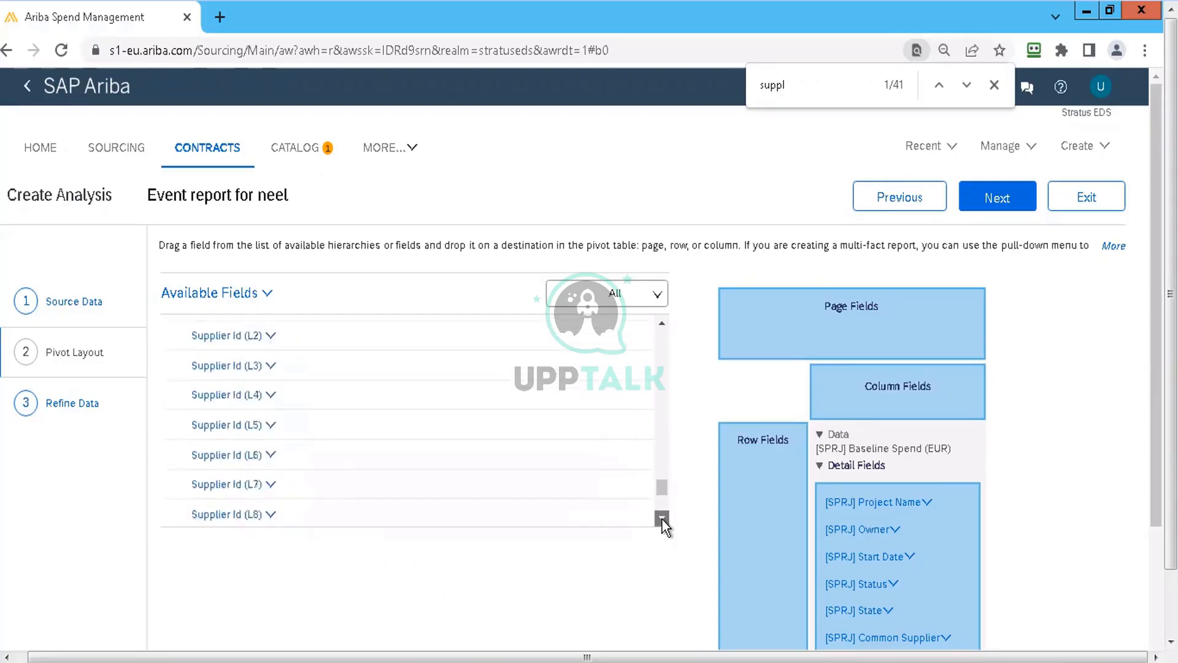
left_click(662, 518)
left_click(661, 518)
left_click(661, 518)
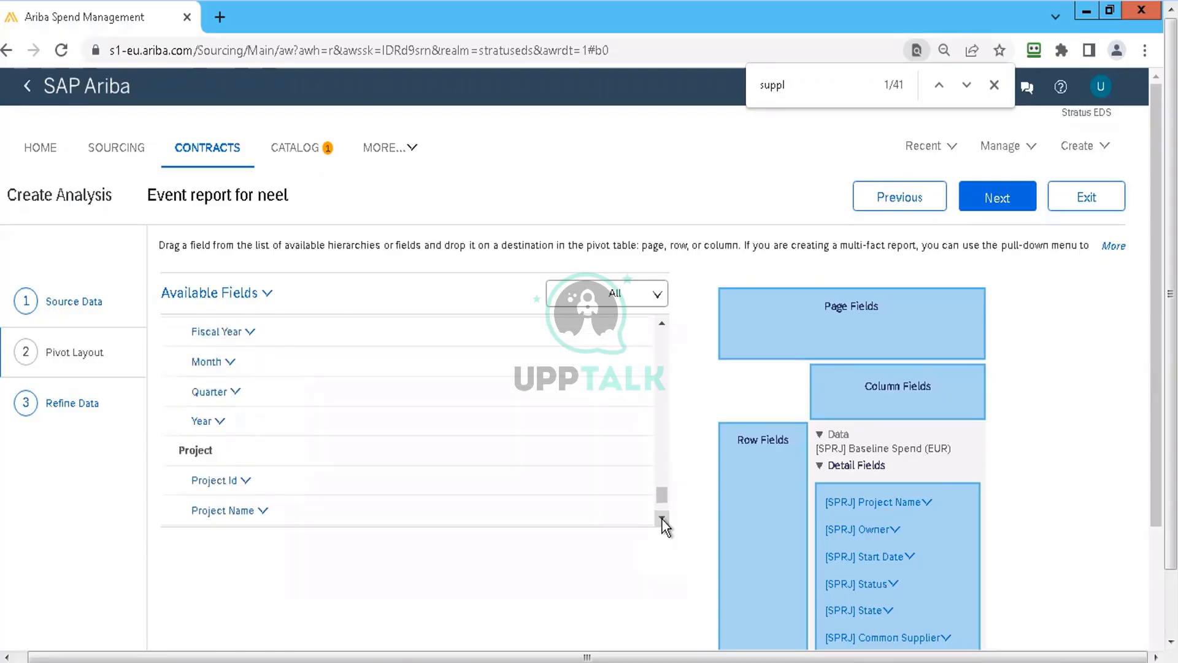
left_click(662, 518)
left_click(662, 518)
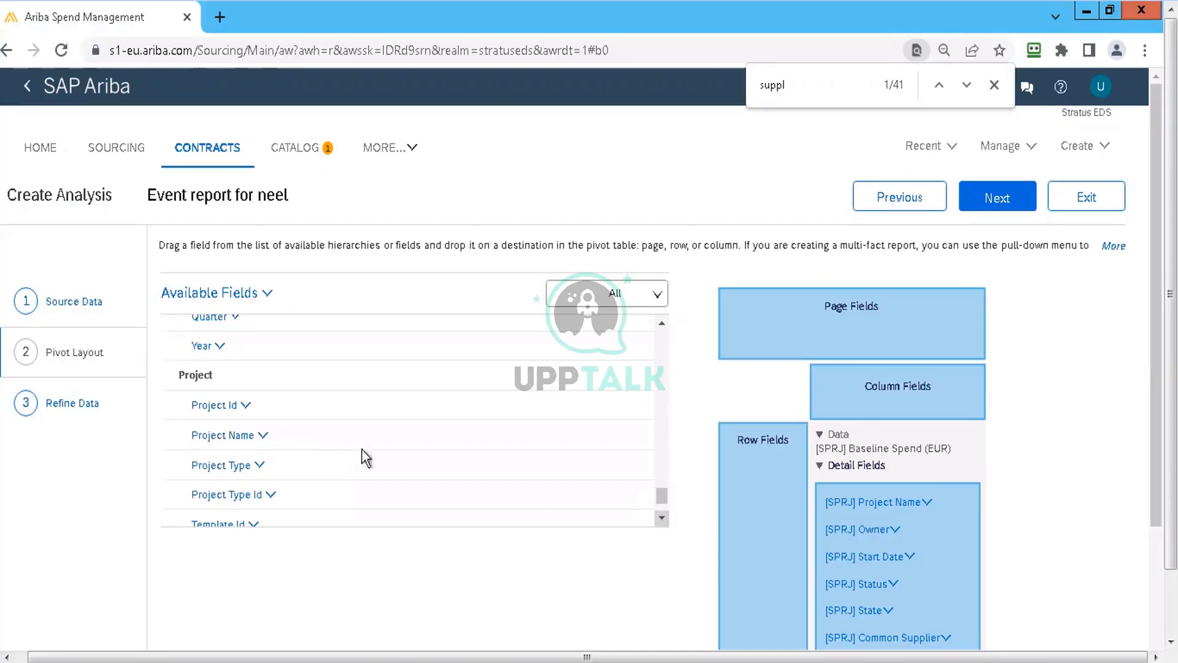
left_click(246, 405)
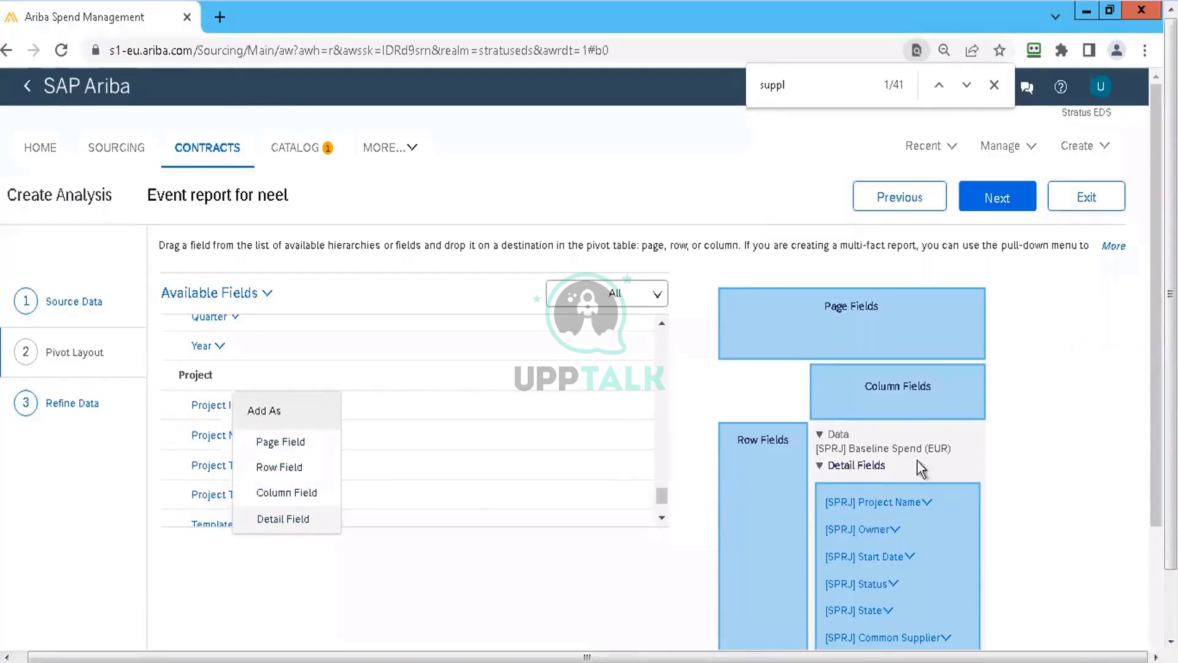
- Accept the default date filter, close the page search, run the event report and switch it to the detail view
left_click(994, 209)
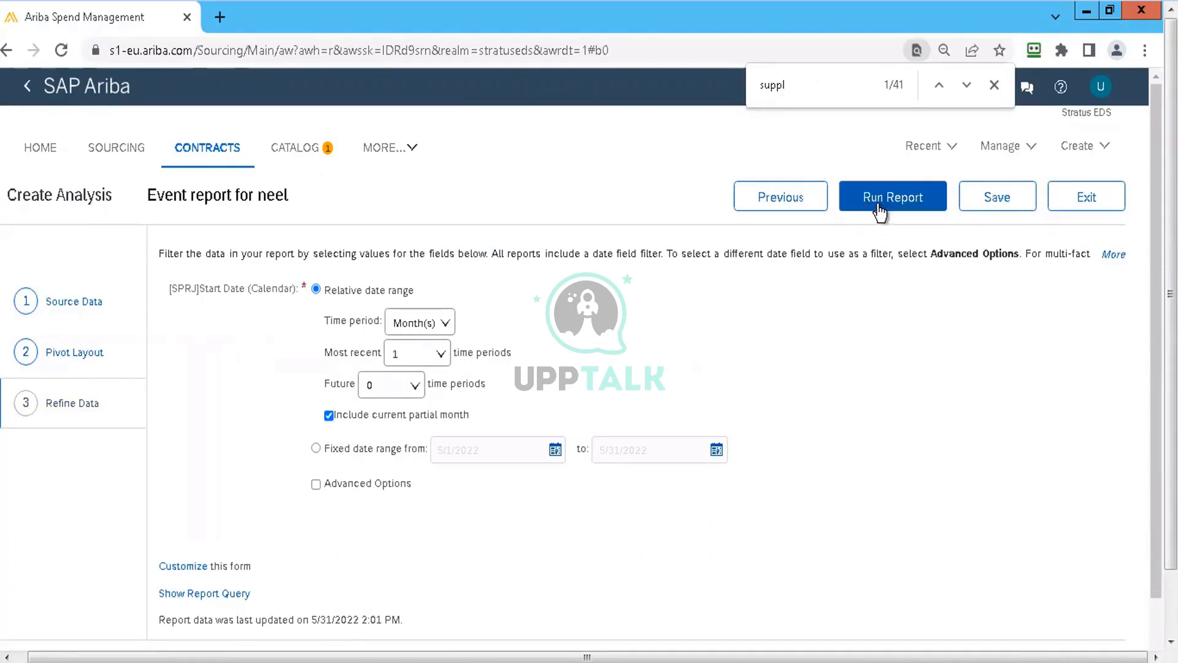
left_click(995, 85)
left_click(898, 200)
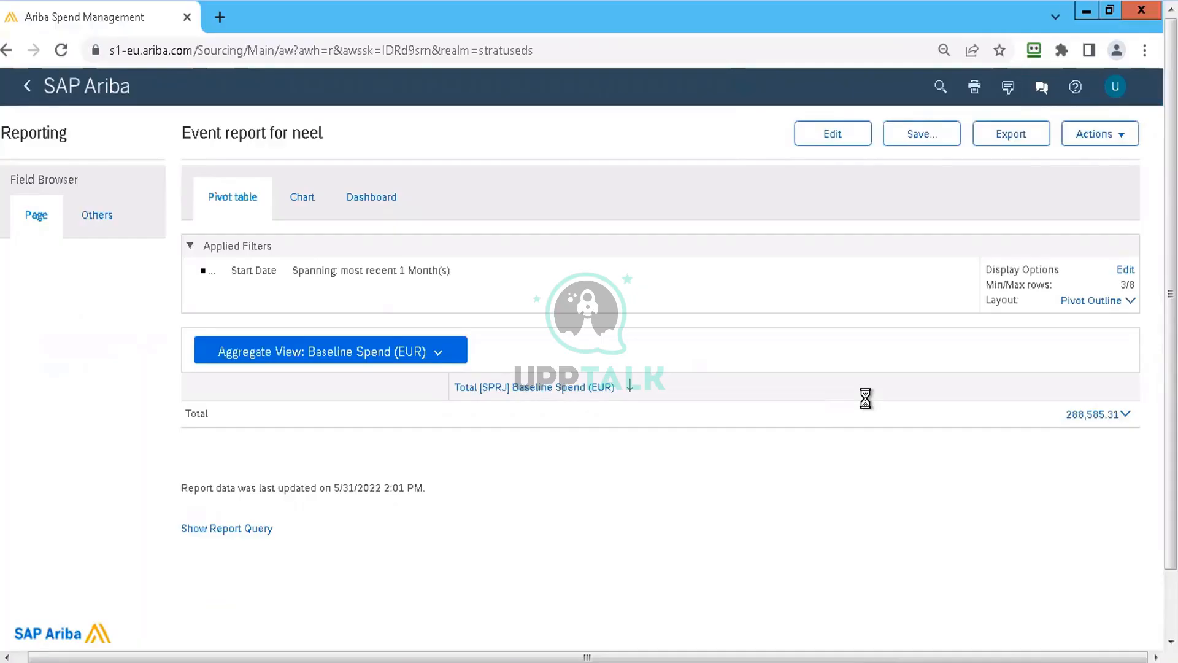
left_click(437, 356)
left_click(243, 486)
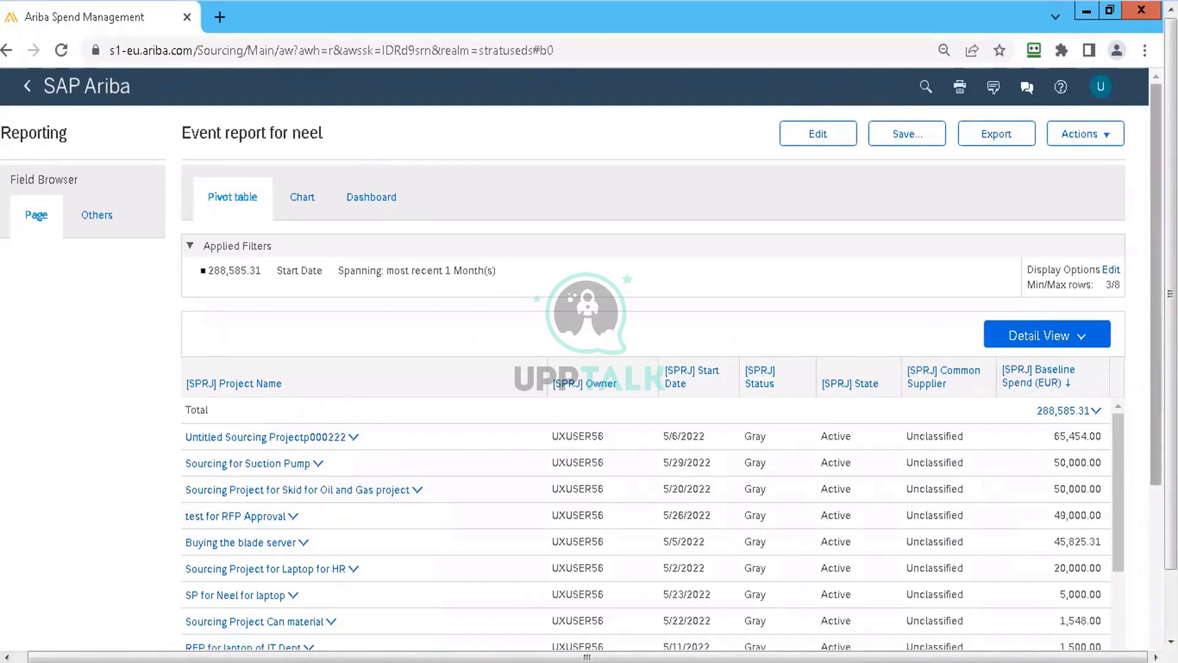
- Review the listed sourcing projects in the detail table and move the Status column directly after Project Name
left_click_drag(1157, 344, 1156, 463)
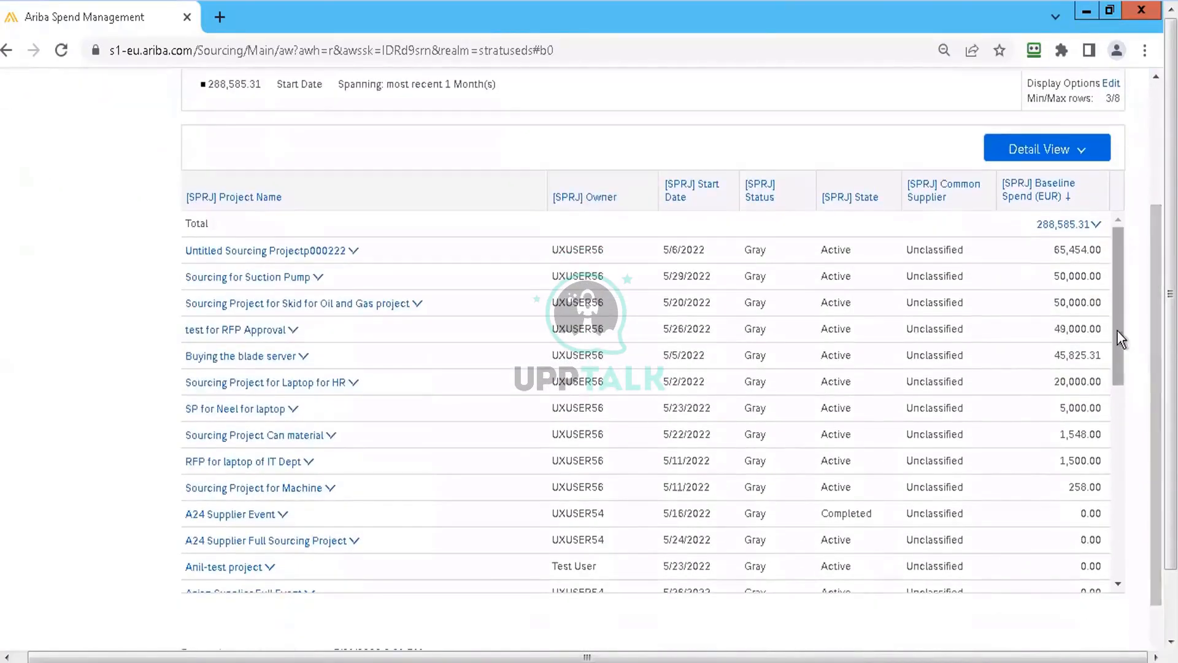
left_click_drag(1117, 326, 1115, 533)
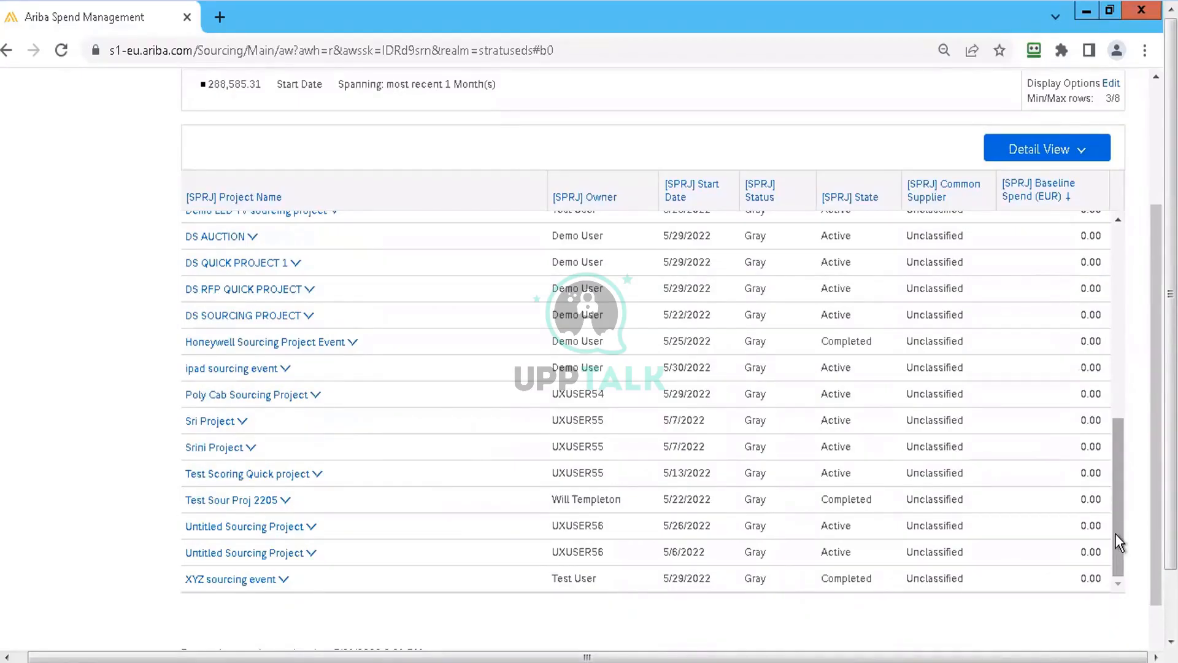
left_click_drag(1116, 534, 1115, 320)
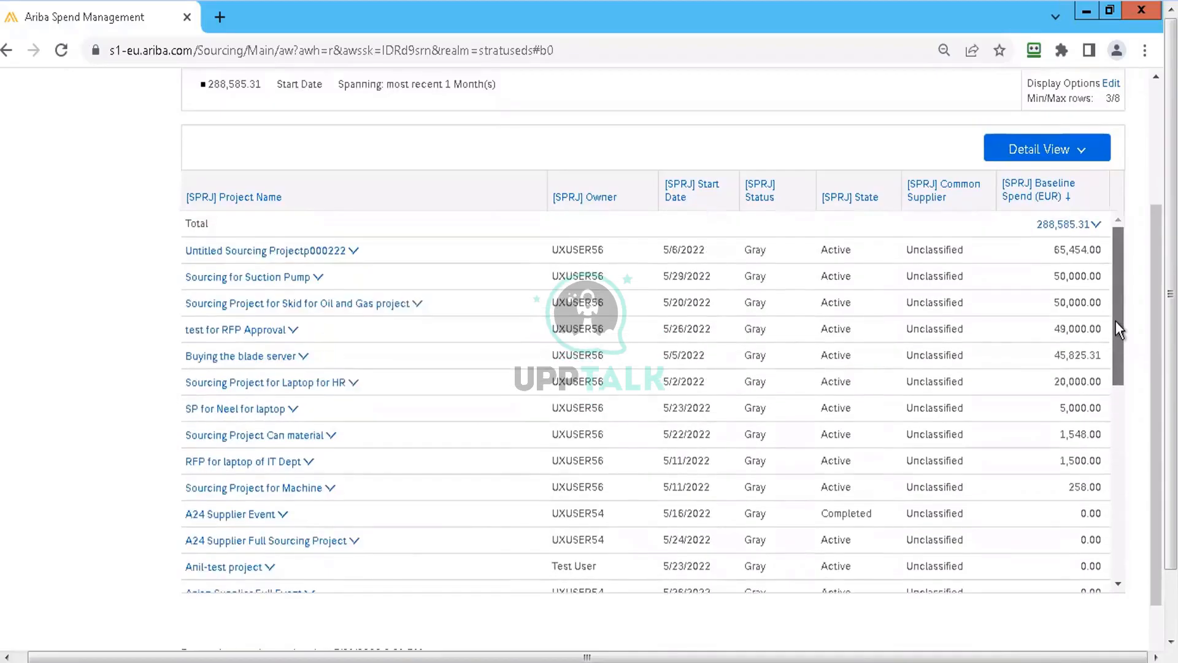
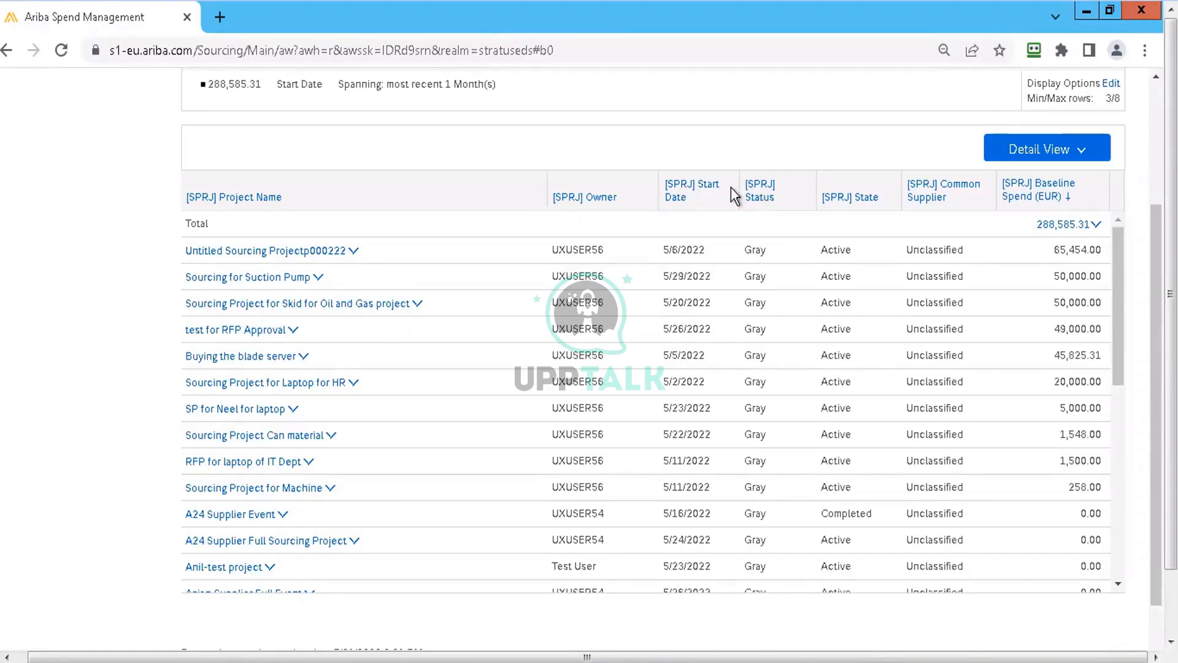
mouse_move(763, 195)
left_mouse_down()
mouse_move(588, 207)
mouse_move(548, 196)
left_mouse_up()
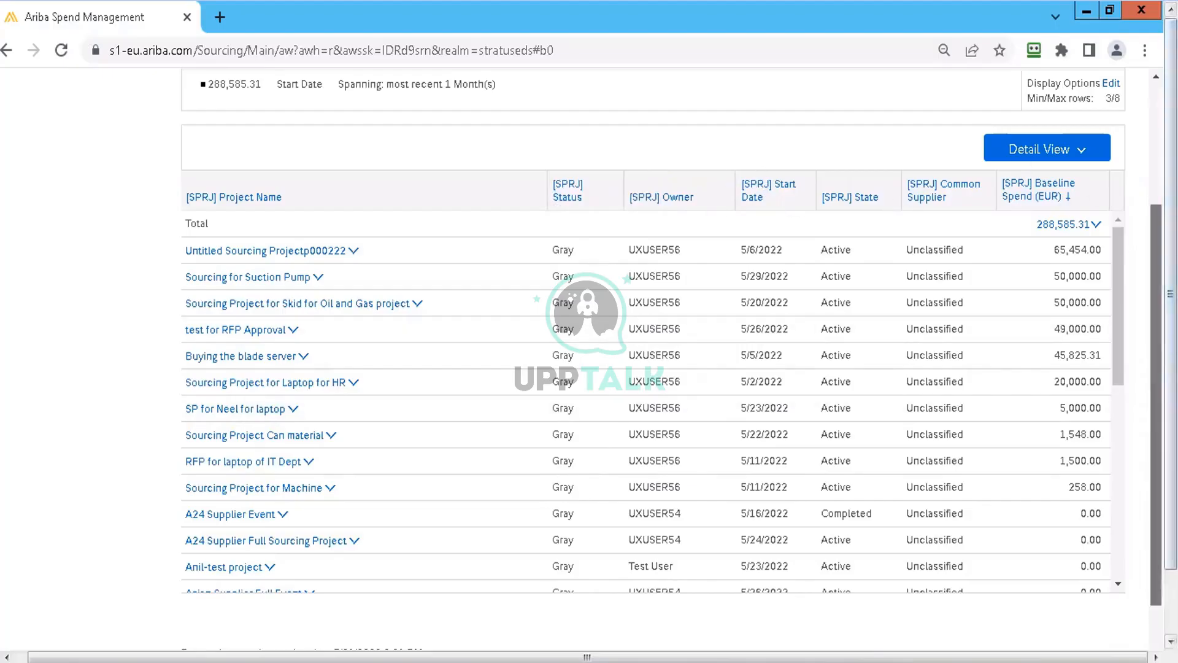
- Reopen the event report's pivot layout for editing and add the Sourcing Project's Event Type hierarchy as a detail field
scroll(1156, 344, "up", 3)
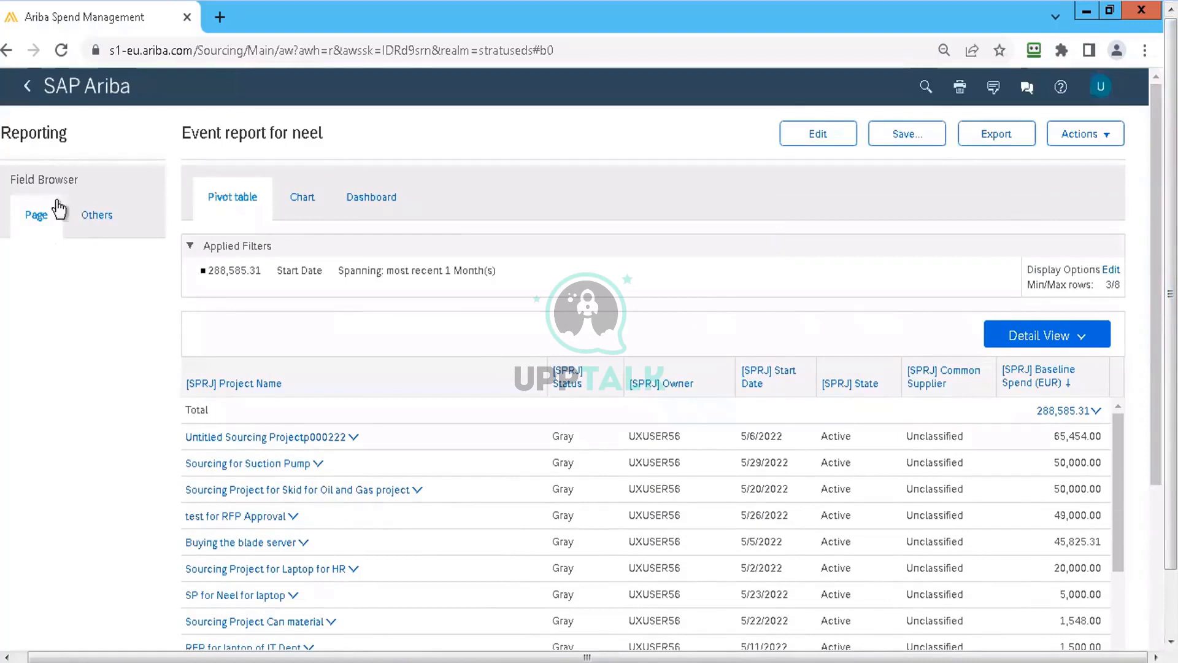
left_click(821, 138)
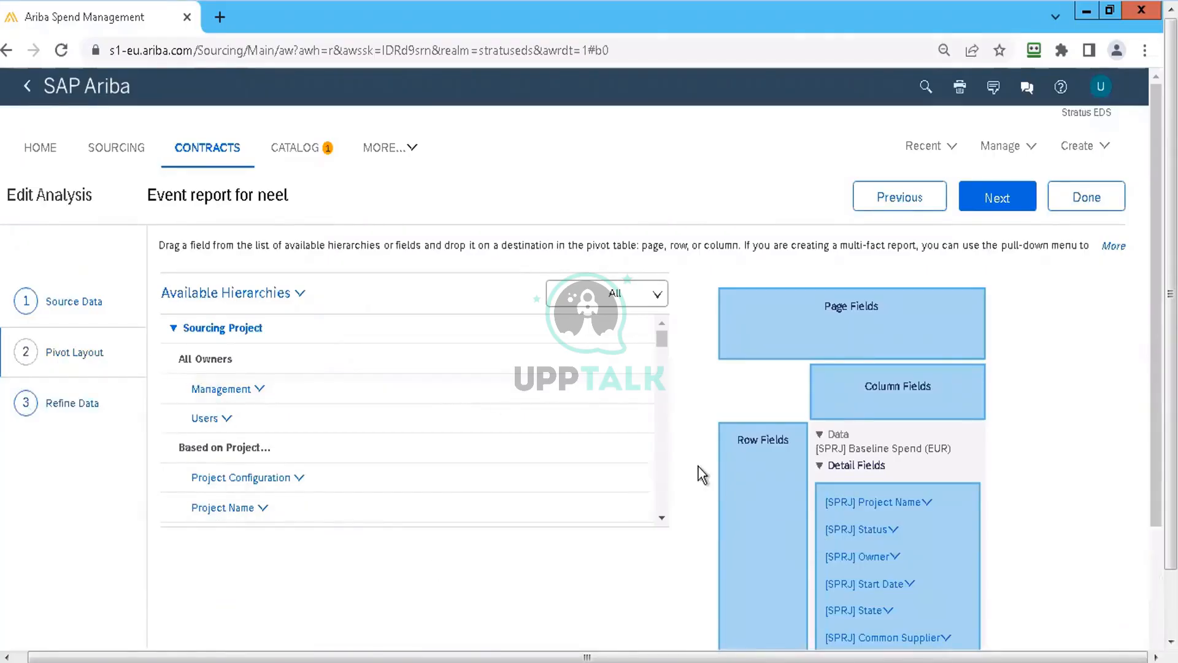
scroll(663, 433, "down", 5)
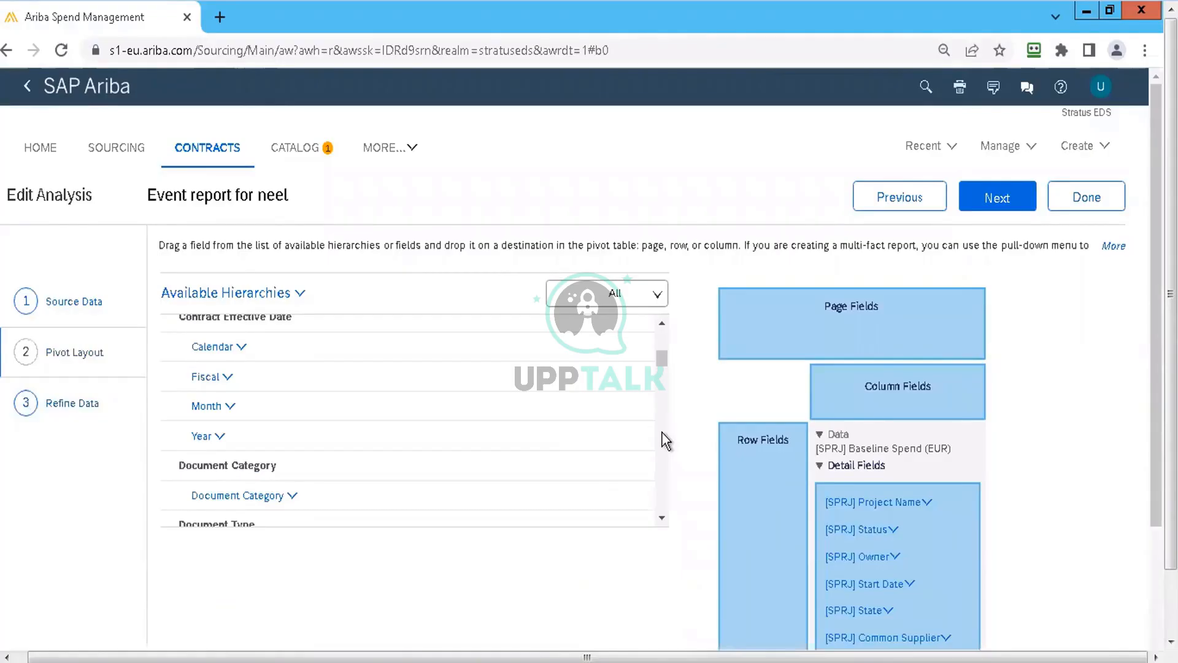
scroll(661, 432, "down", 5)
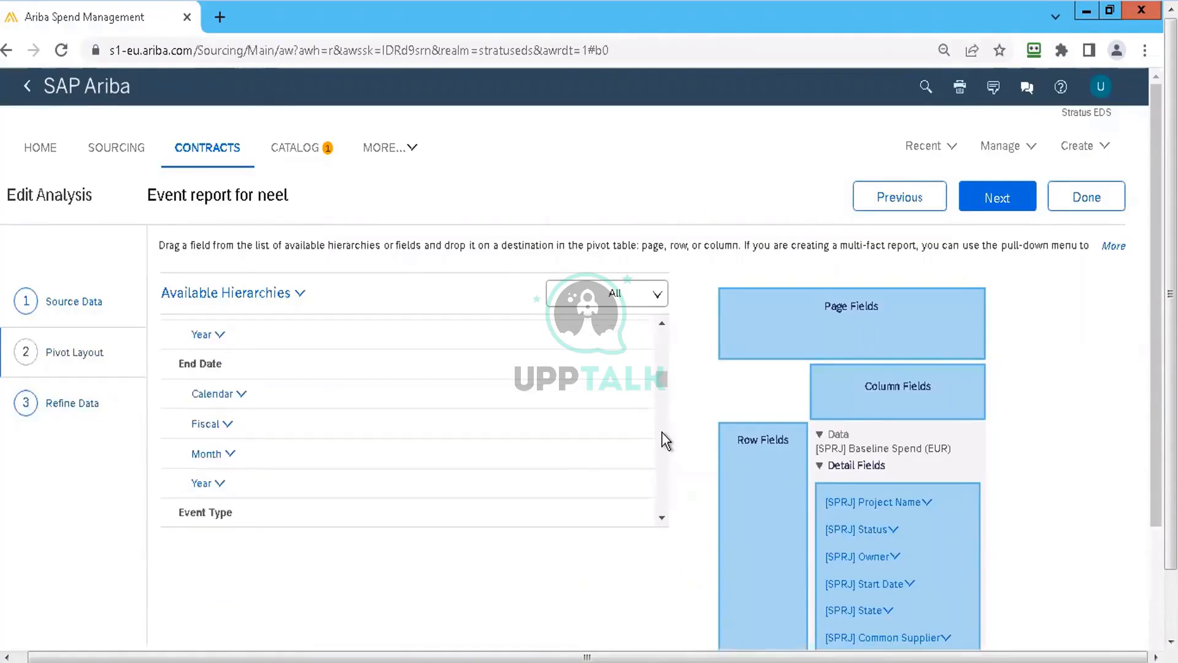
left_click(661, 517)
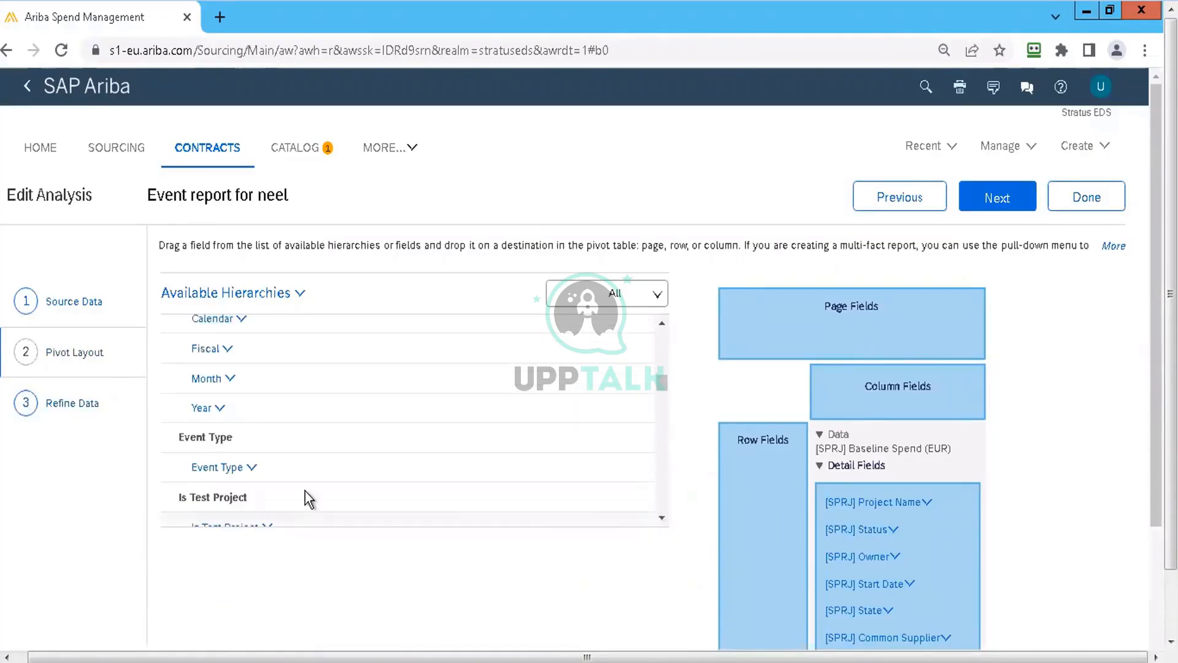
left_click(251, 467)
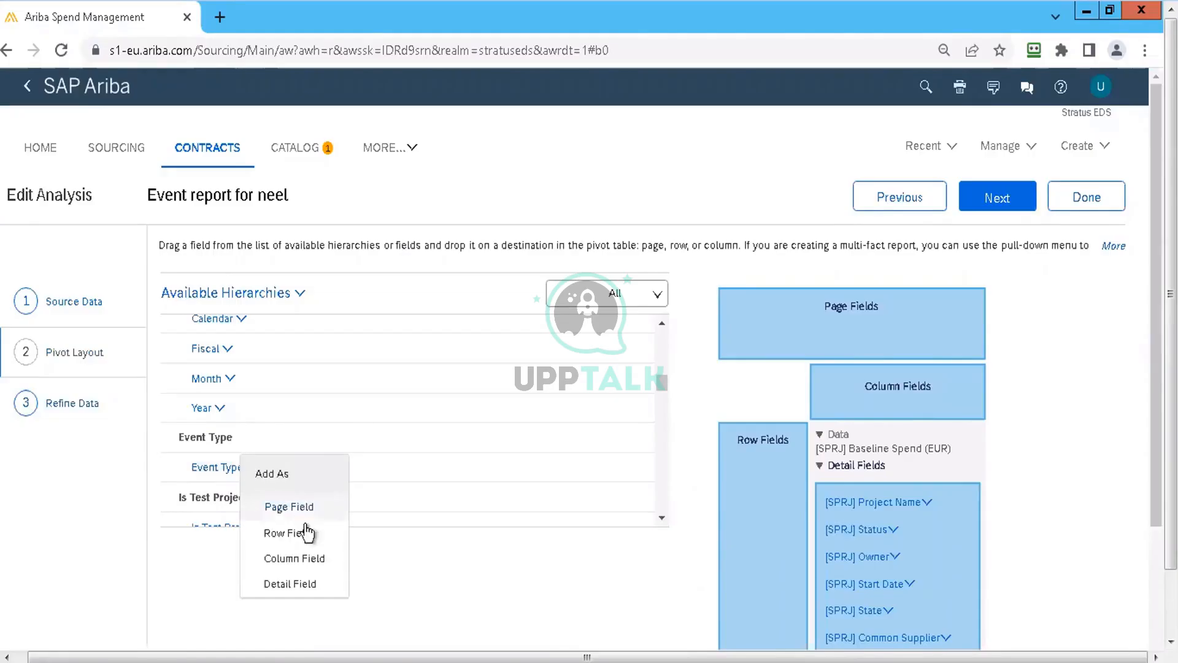
left_click(294, 584)
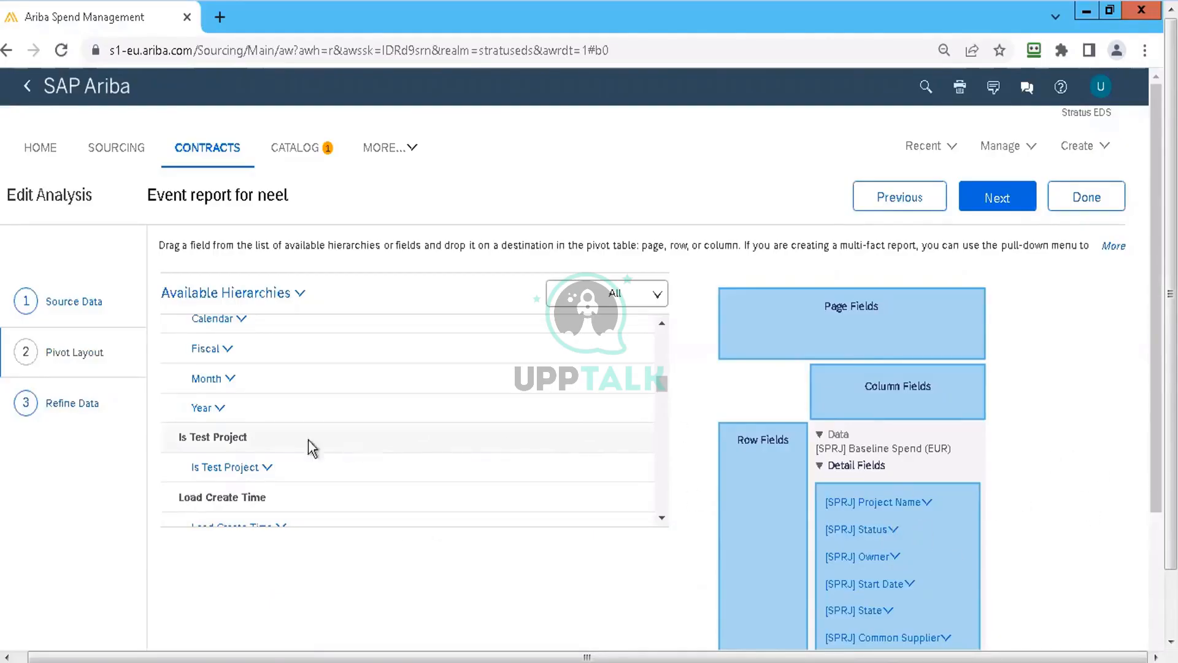
- Add the Sourcing Project's Is Test Project hierarchy as a page field and rerun the report with the default date filter
left_click(267, 467)
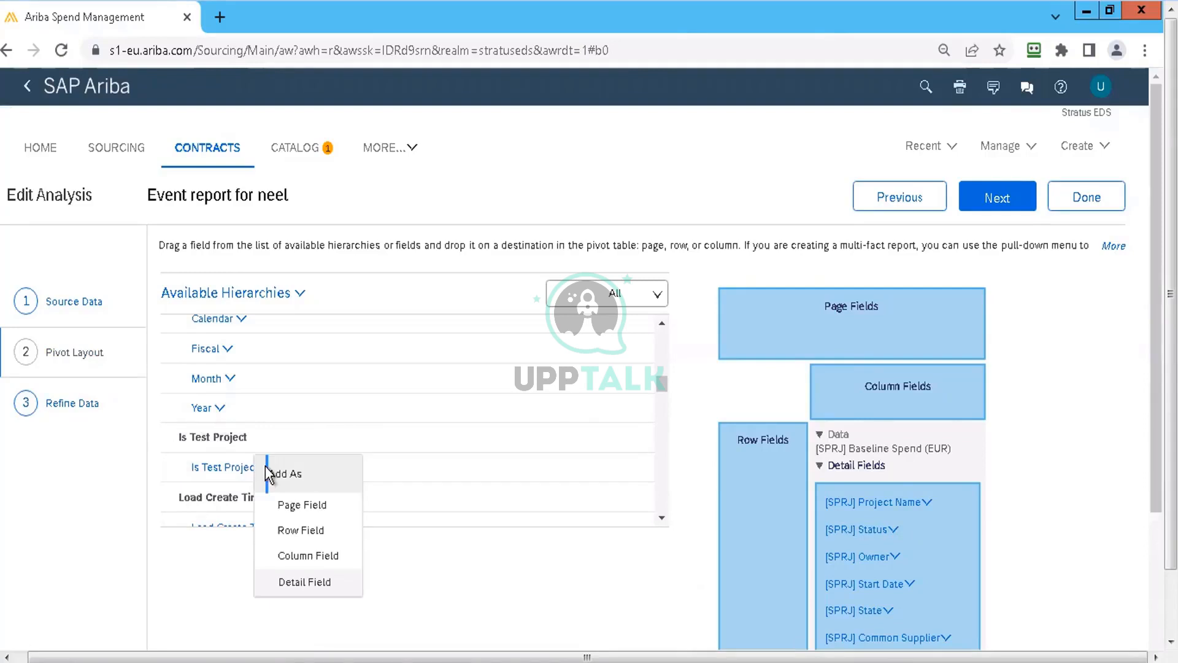
left_click(313, 507)
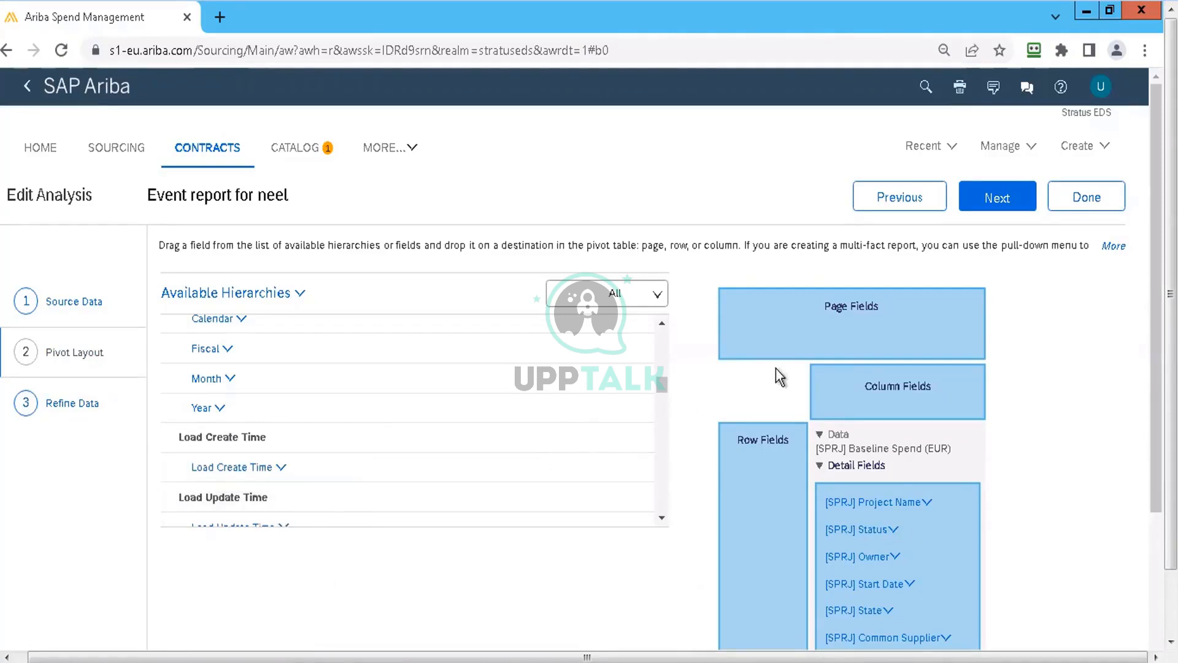
left_click(997, 197)
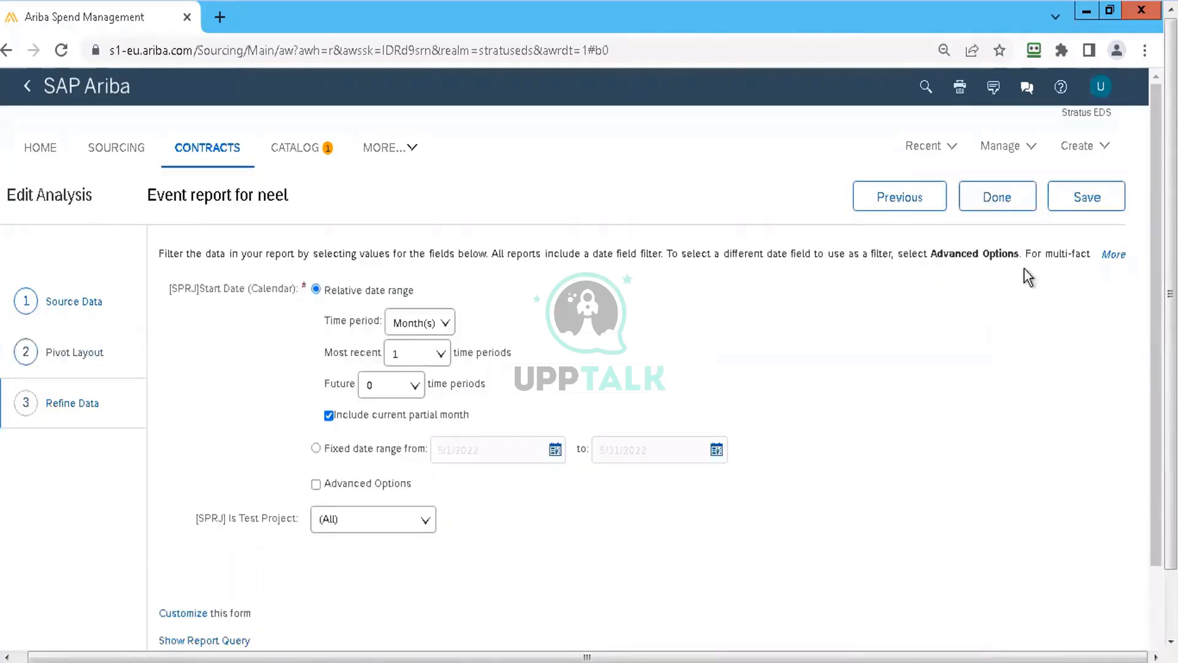
left_click(997, 197)
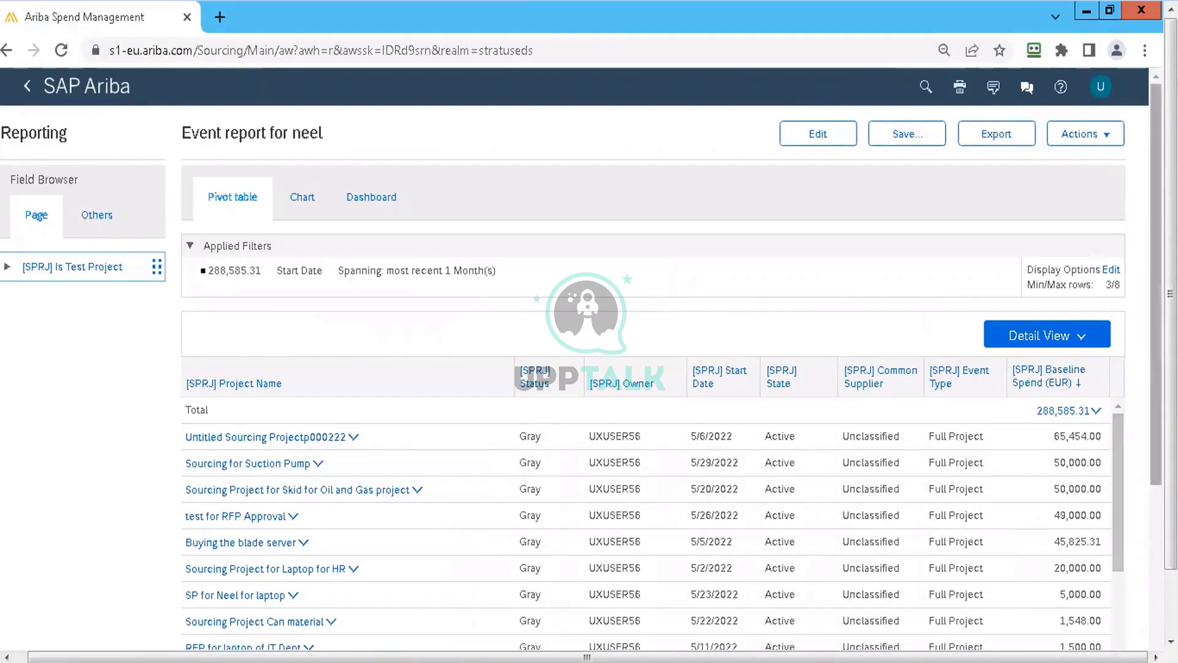
- Review the event types in the detail table, filter the Event Type column to Auction and reset it to all
scroll(967, 436, "down", 4)
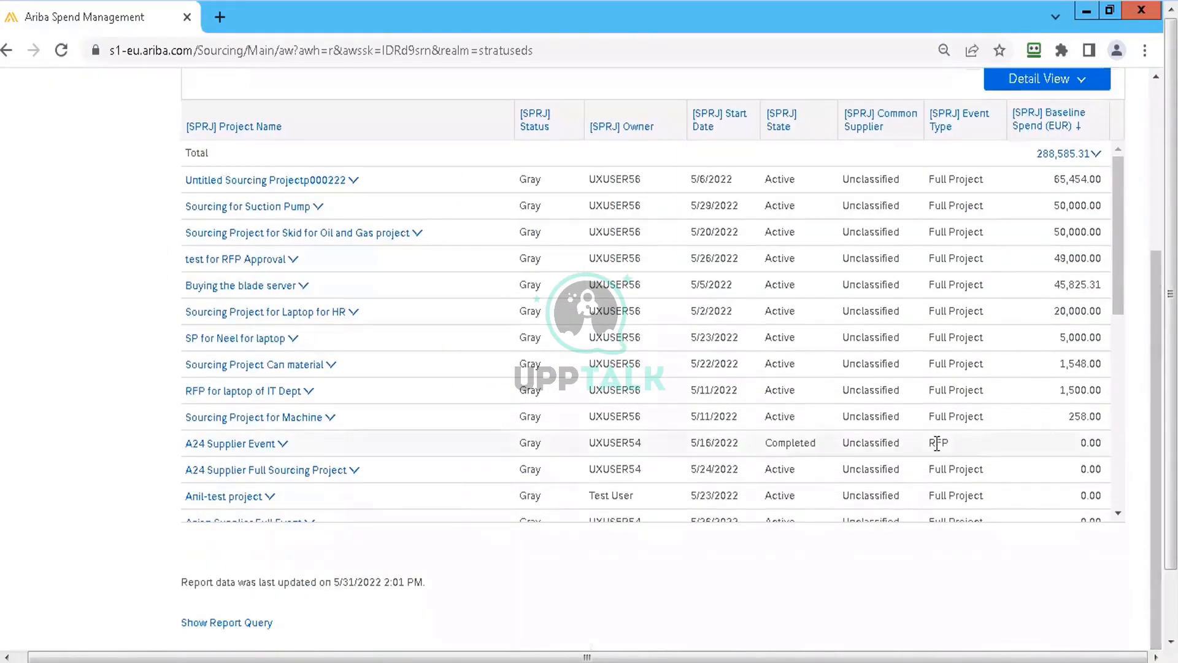
scroll(1117, 258, "down", 1)
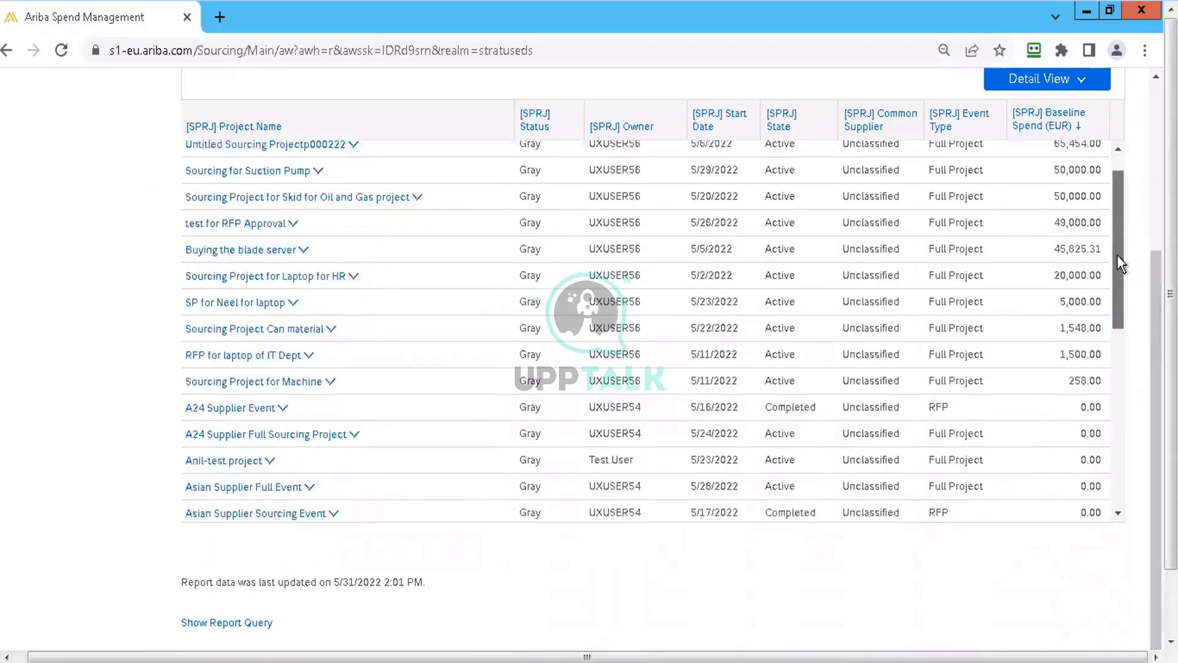
scroll(1117, 255, "down", 8)
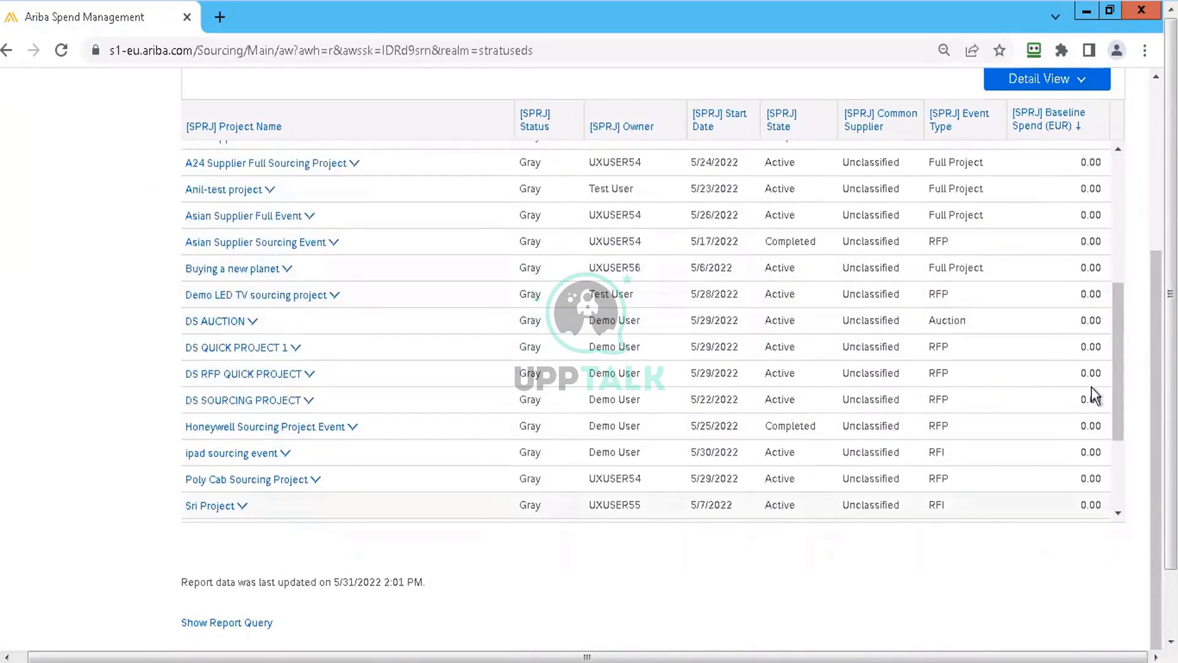
left_click_drag(1120, 356, 1122, 169)
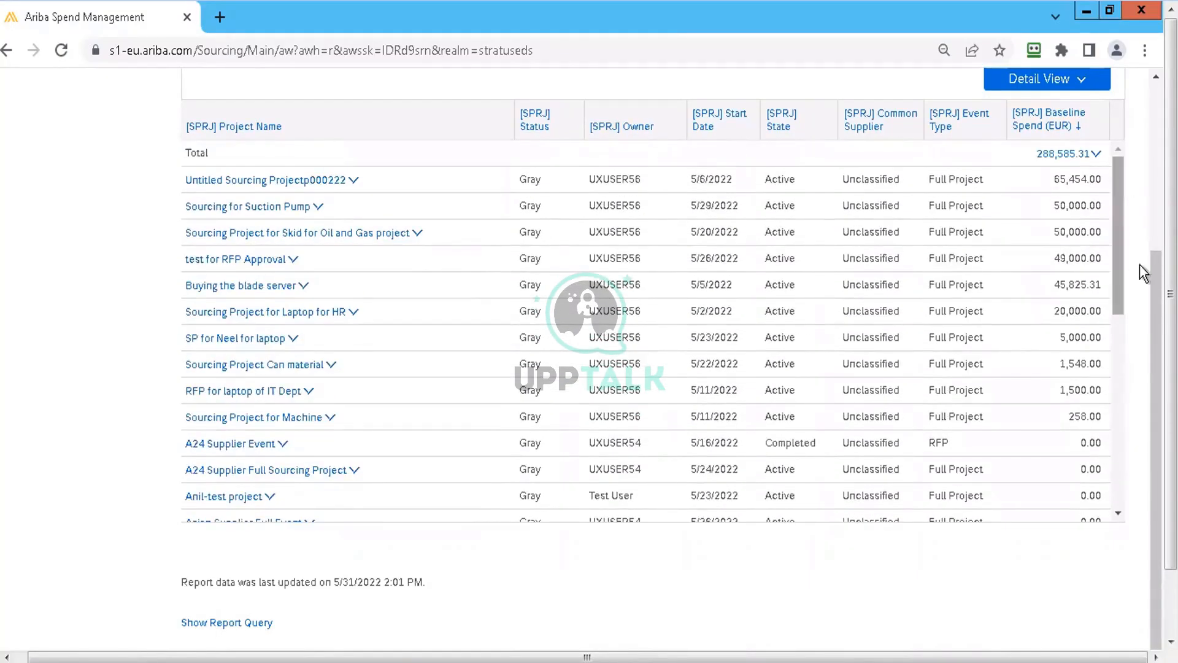
left_click_drag(1156, 301, 1157, 178)
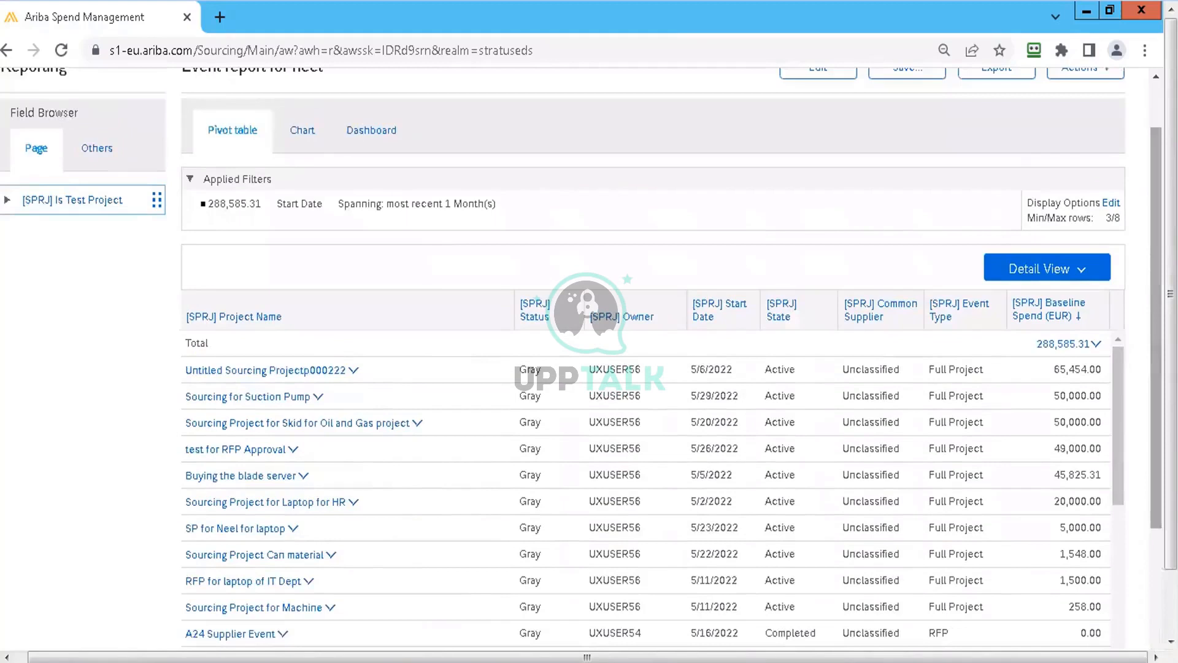
left_click(944, 318)
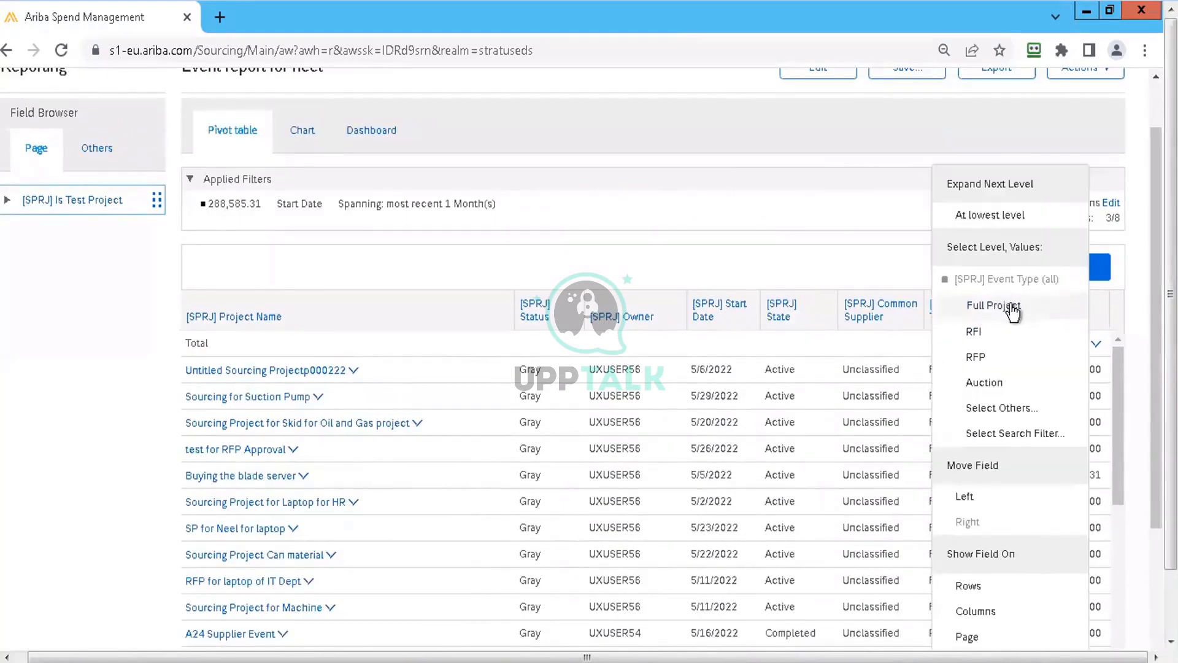
left_click(985, 381)
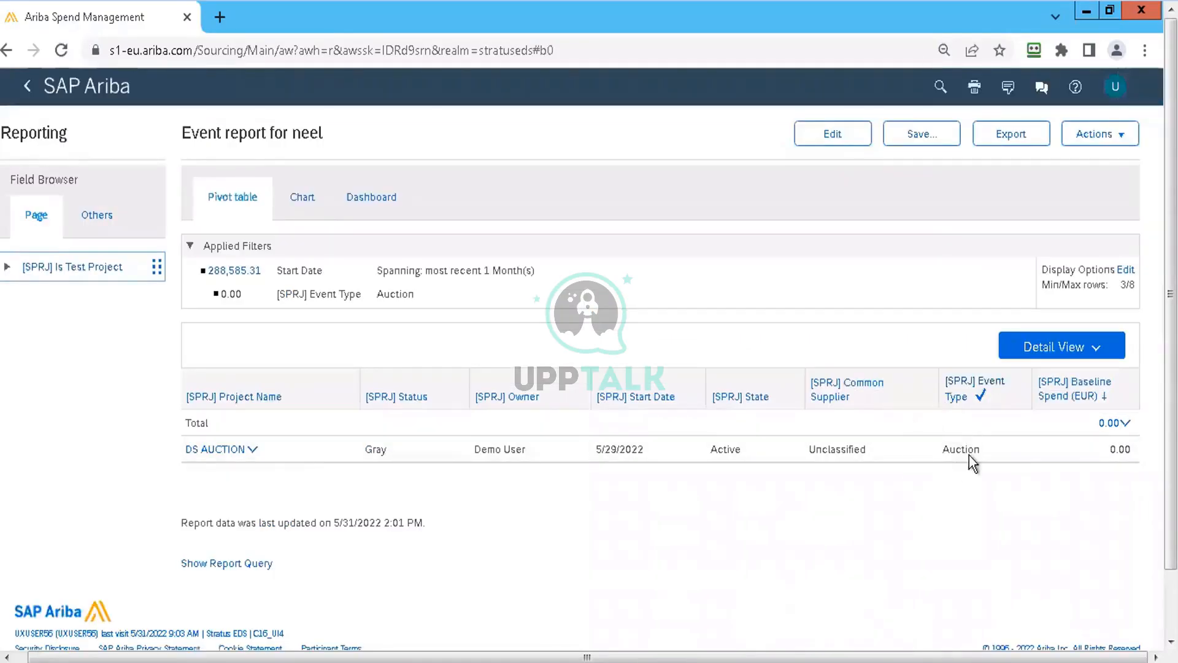
left_click(970, 385)
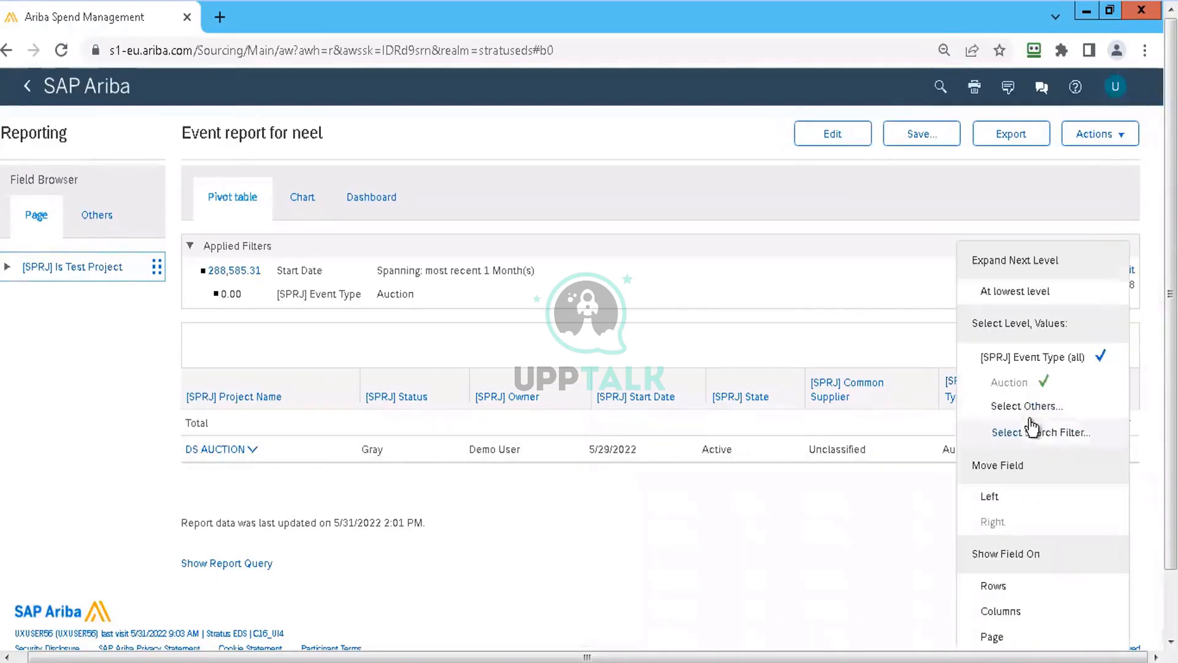
left_click(1020, 357)
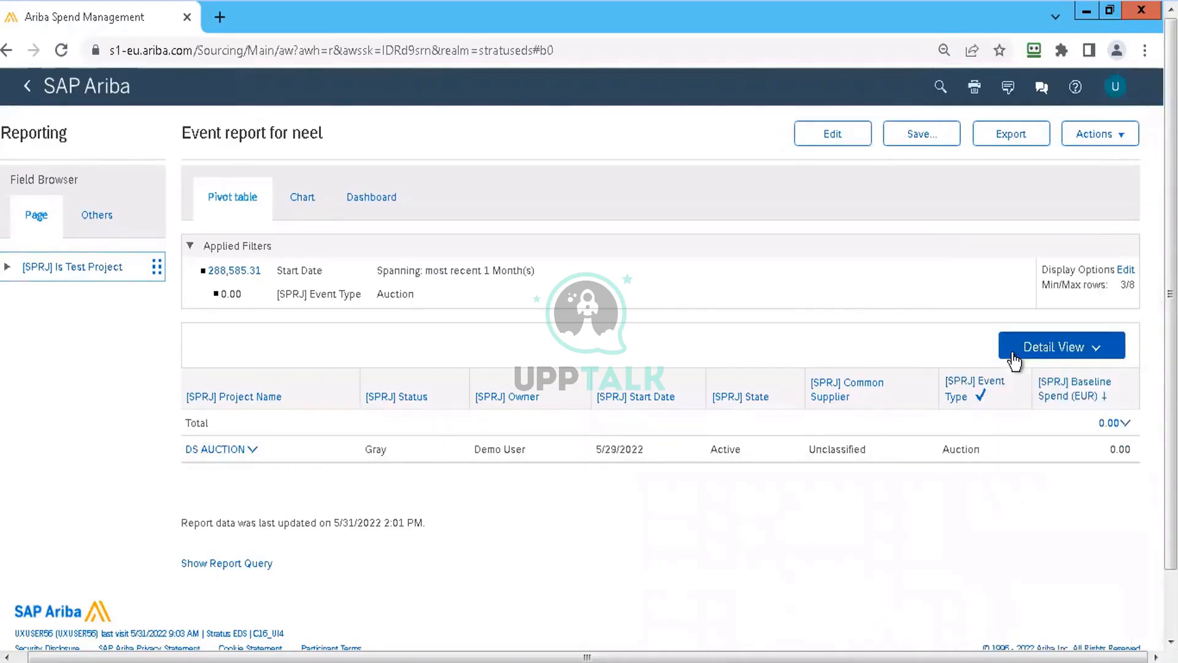
- Filter the Event Type column to RFP, review the matching projects and restore all event types
left_click(957, 380)
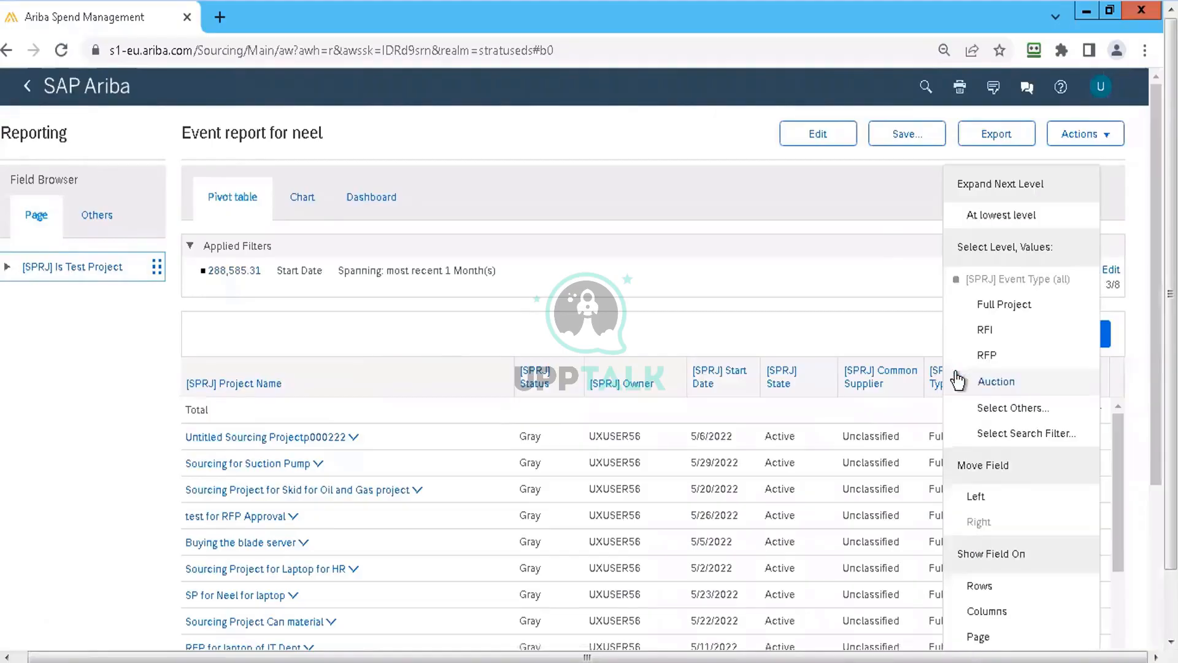
left_click(982, 356)
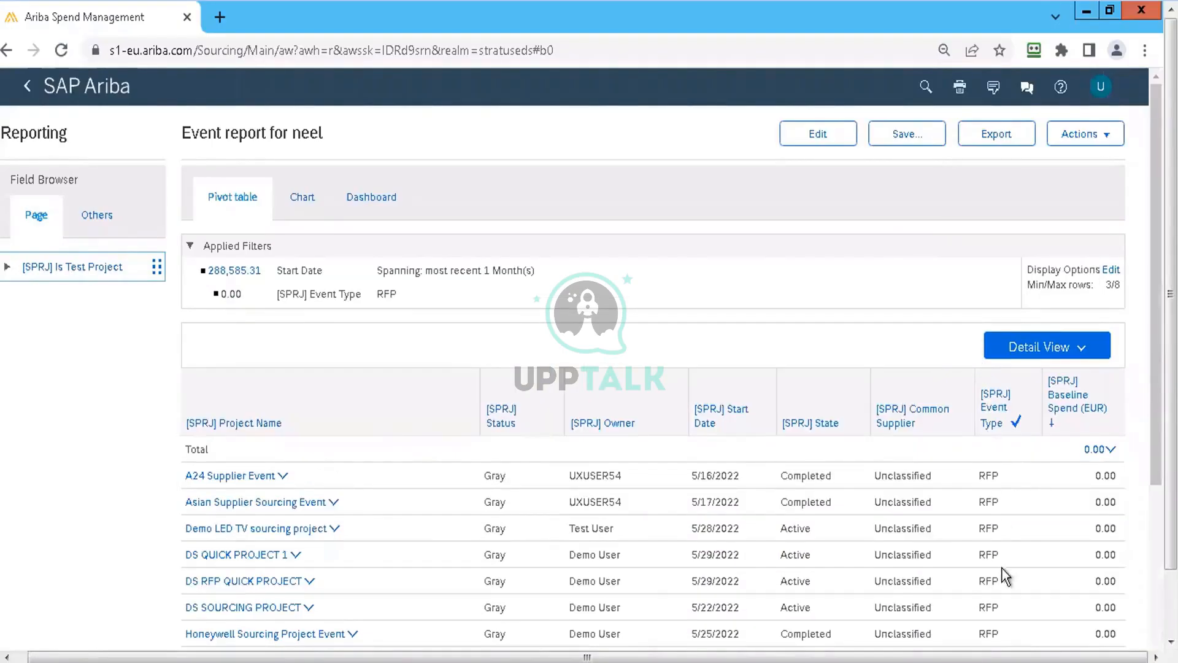
scroll(1001, 452, "down", 3)
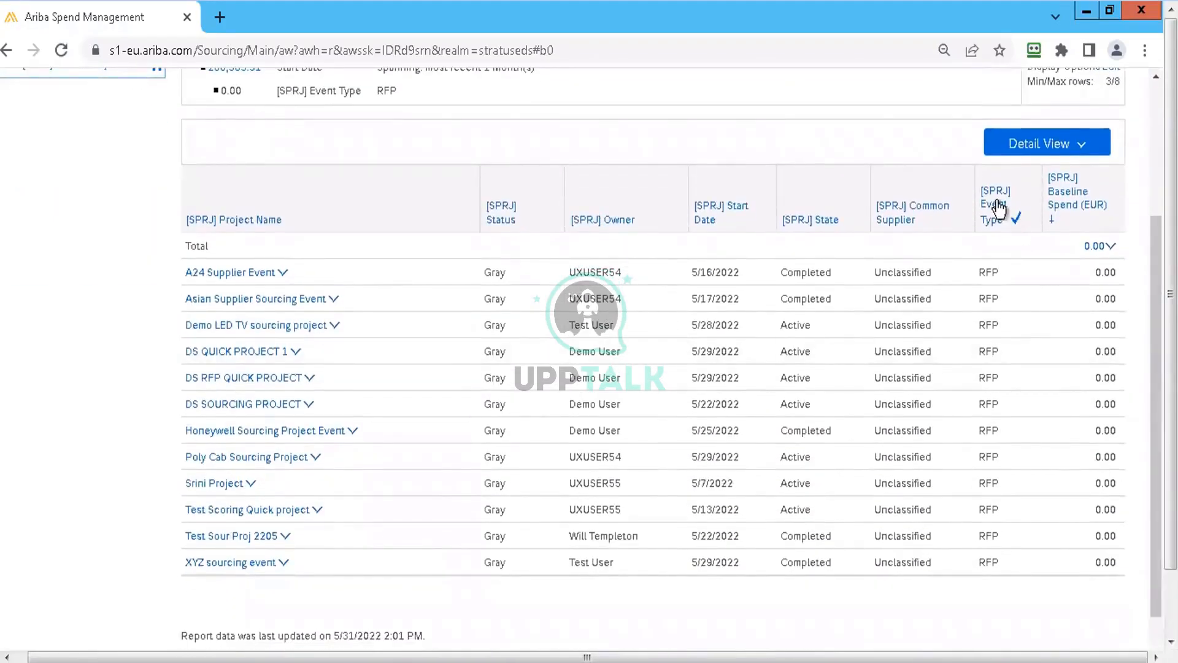
left_click(996, 202)
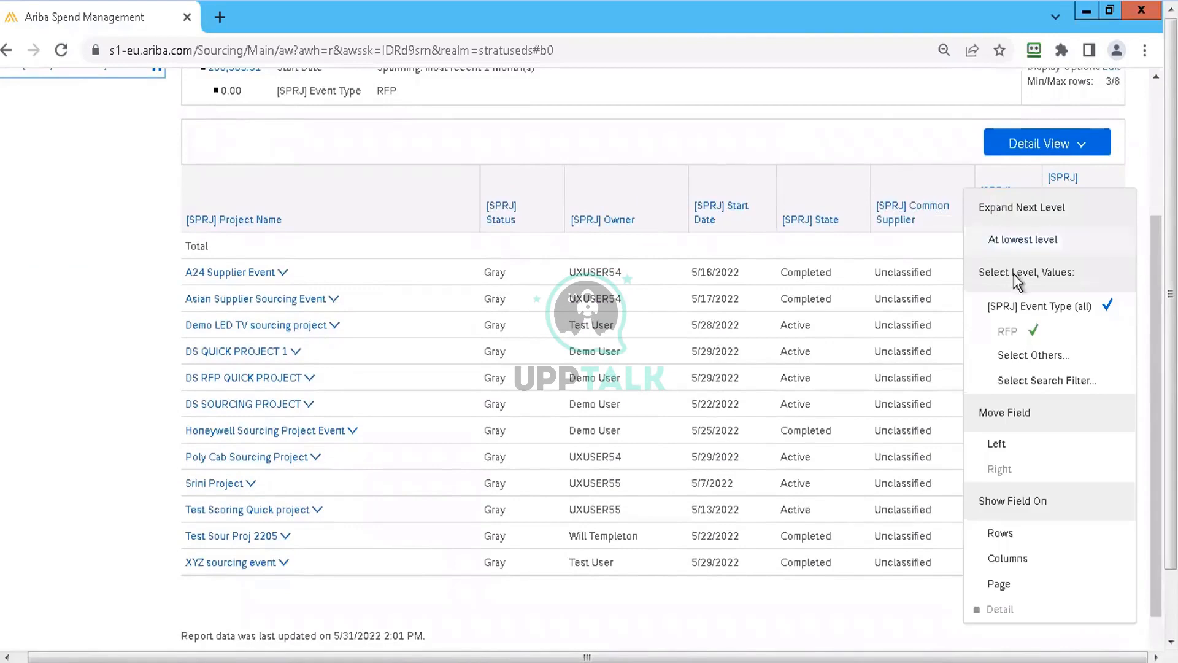
left_click(1028, 307)
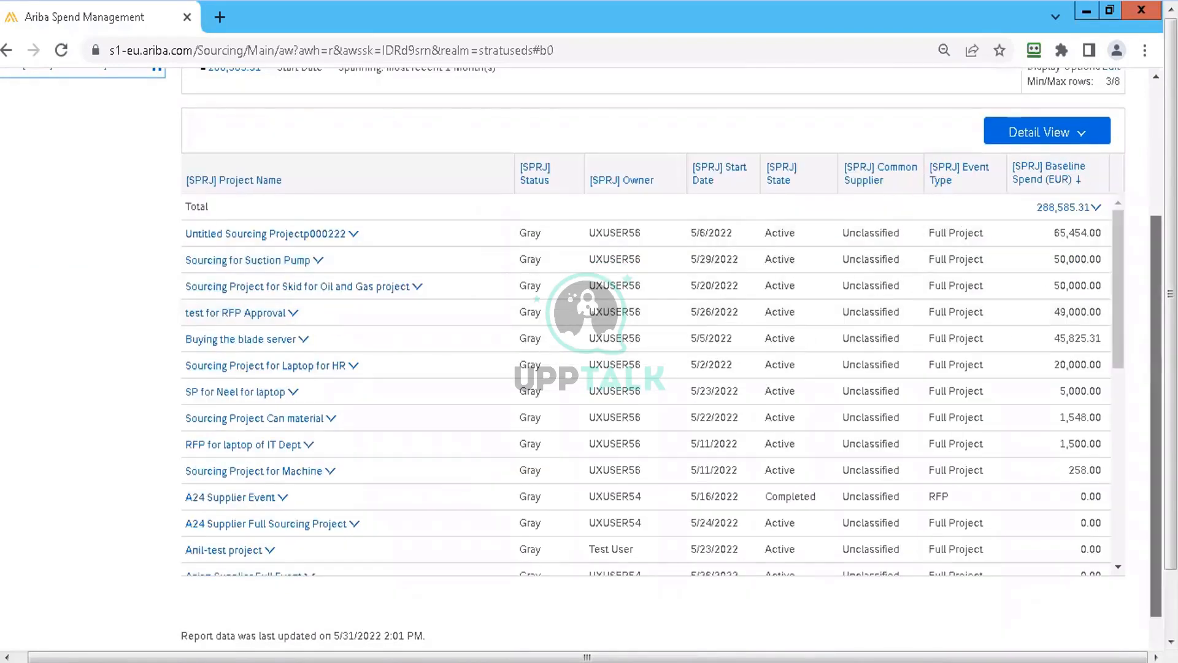
- Move the Event Type field from the detail columns to the page fields and expand the values of both page fields
scroll(740, 372, "up", 3)
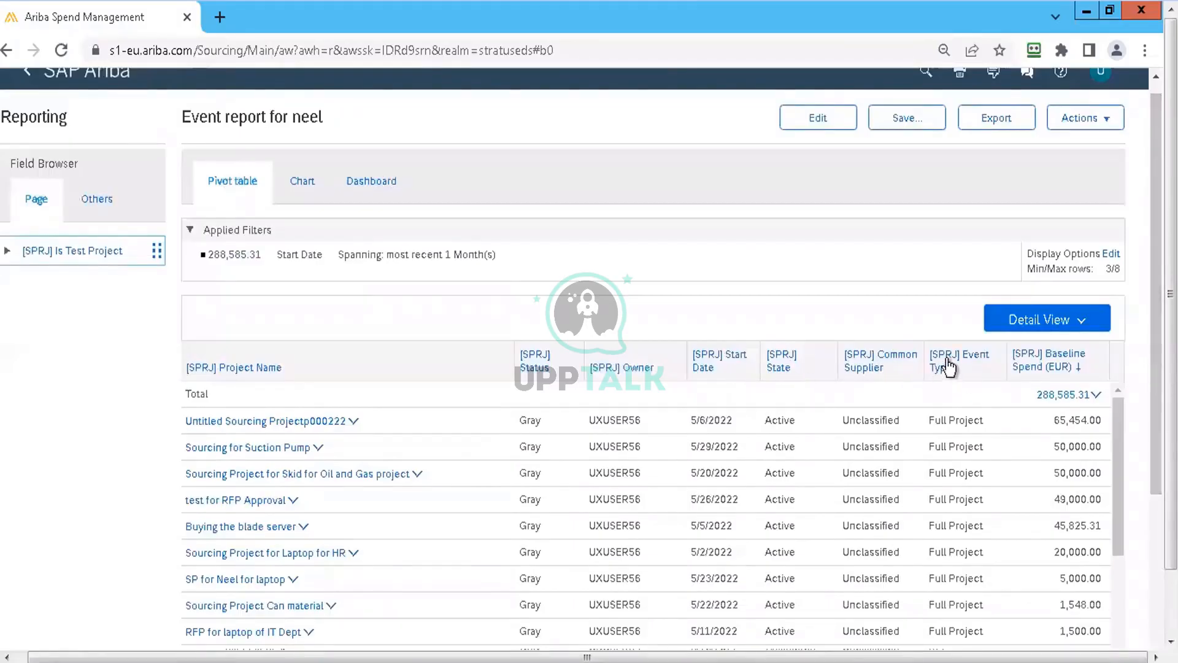
left_click_drag(947, 364, 61, 240)
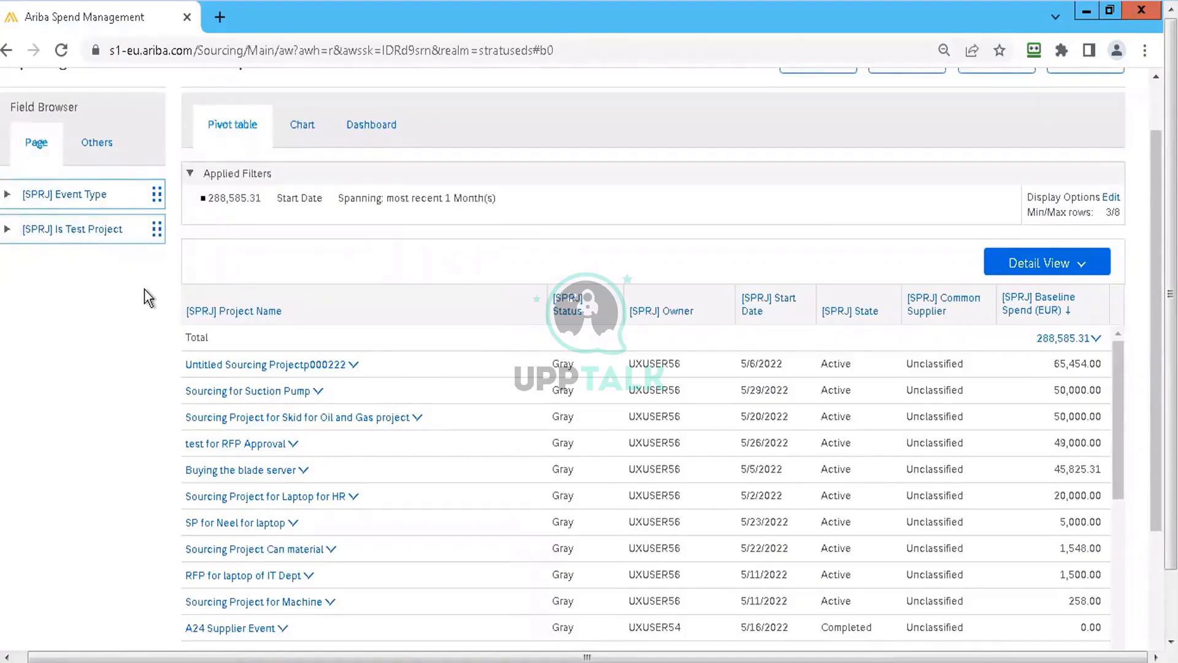
left_click(11, 194)
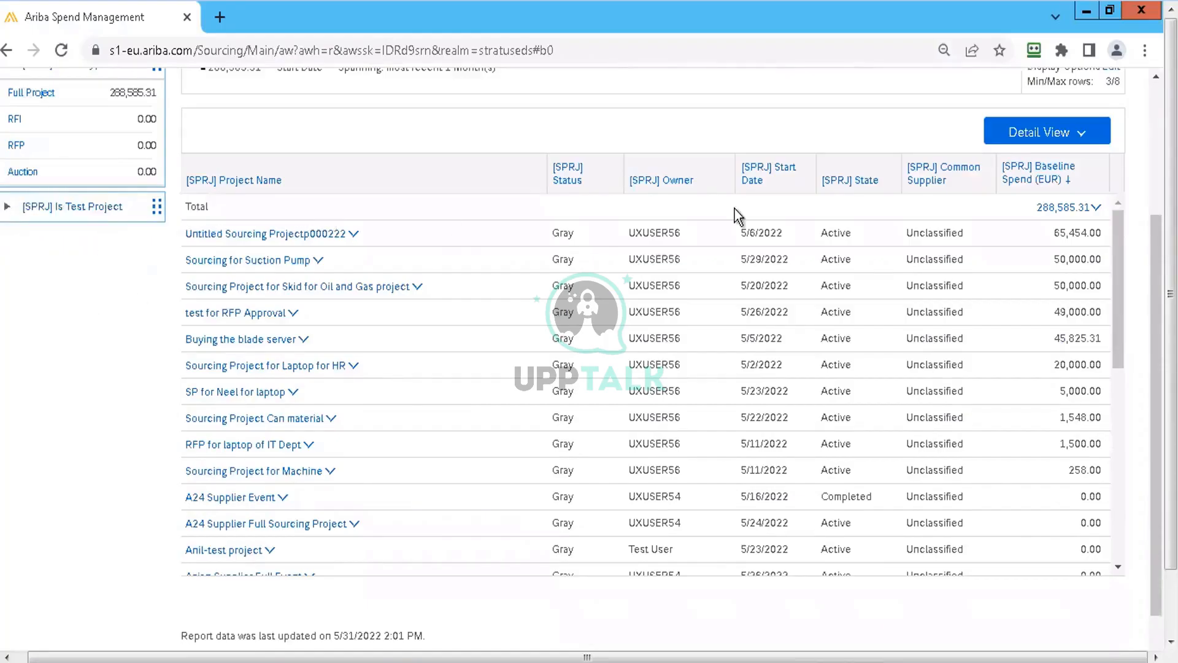
scroll(257, 303, "up", 3)
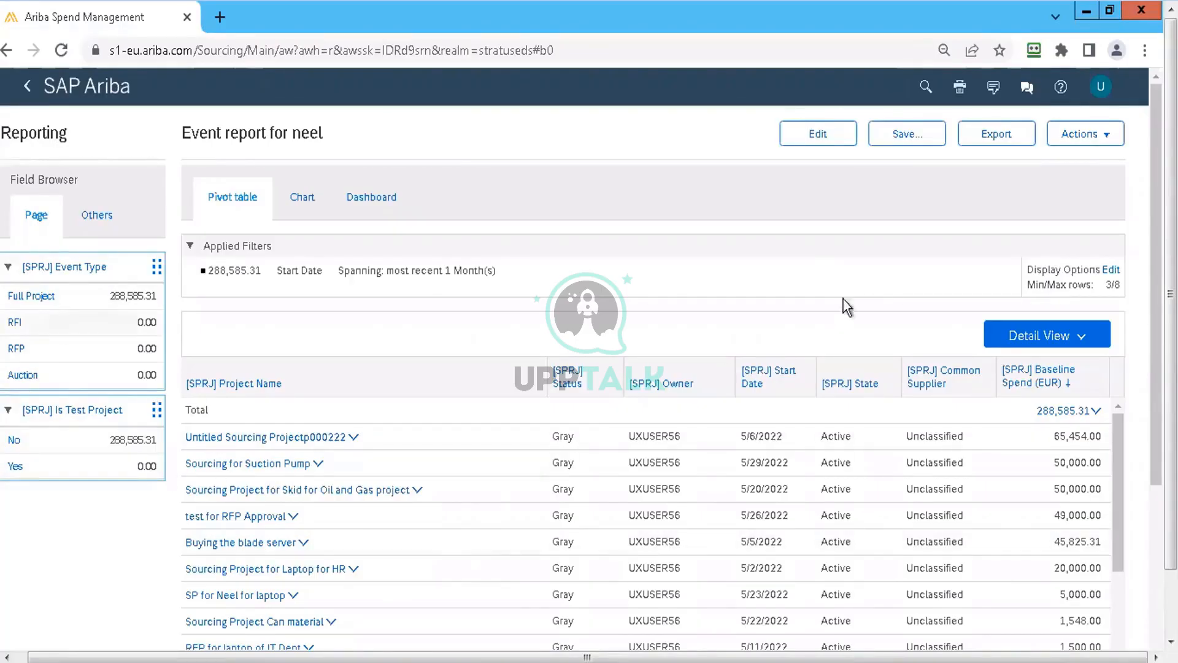
- Check the page fields in the report's pivot layout and return to the report results
left_click(818, 142)
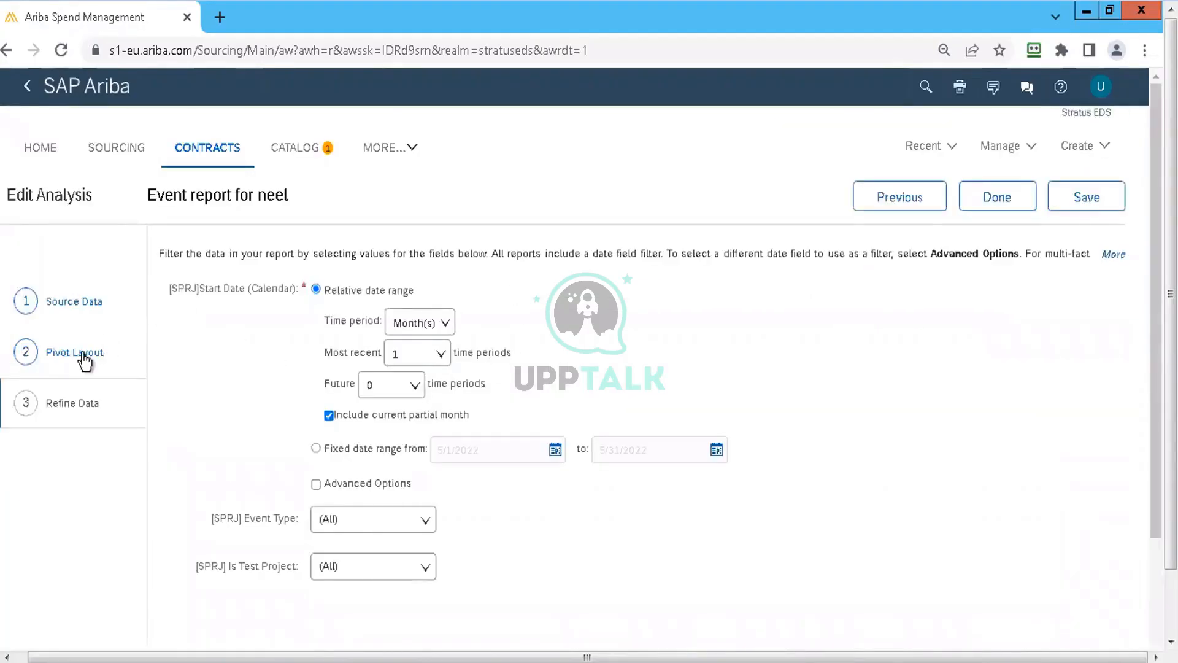
left_click(79, 352)
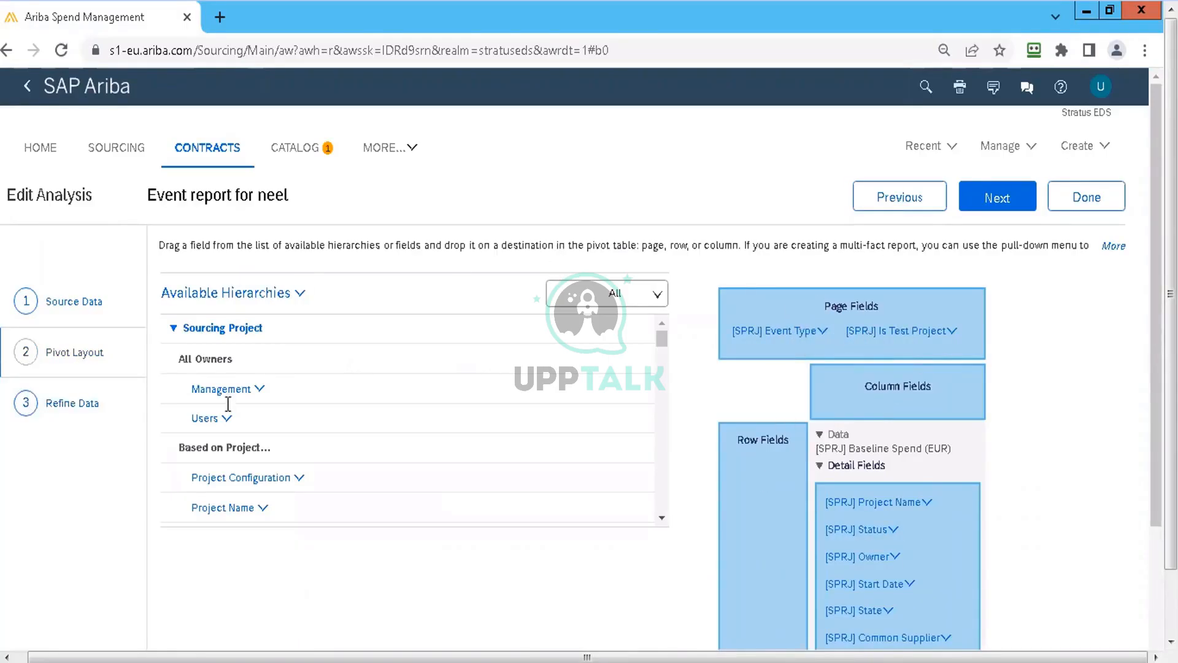
left_click(1068, 208)
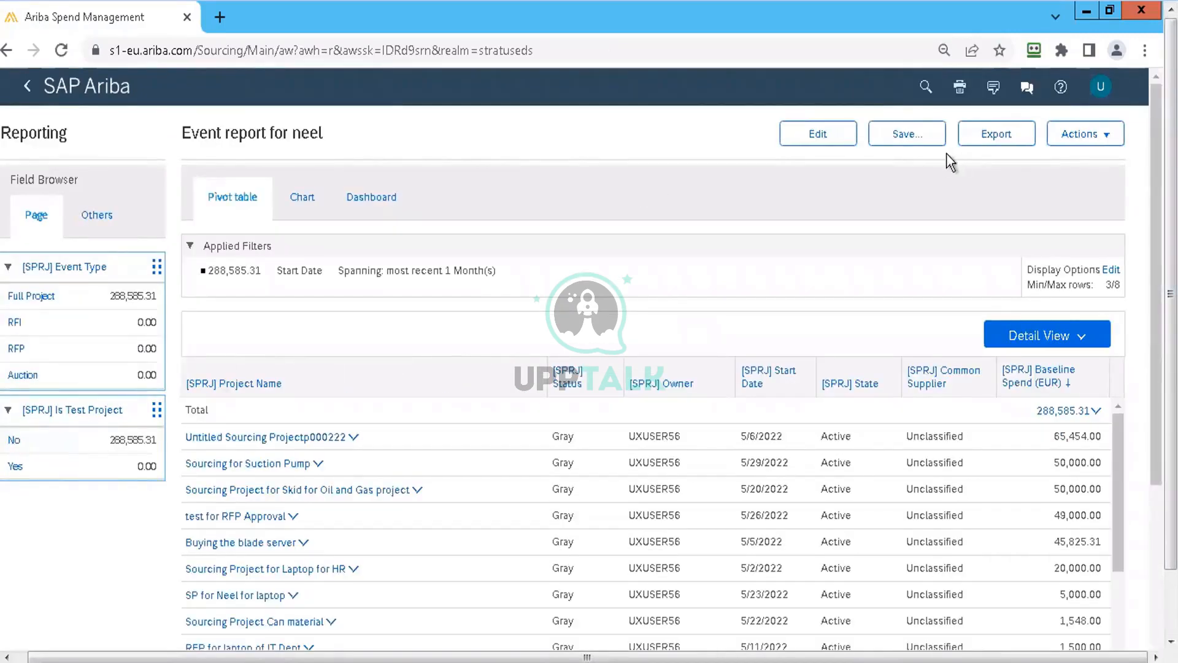
- Save a copy of the event report under its existing name in the Public Reports folder
left_click(901, 141)
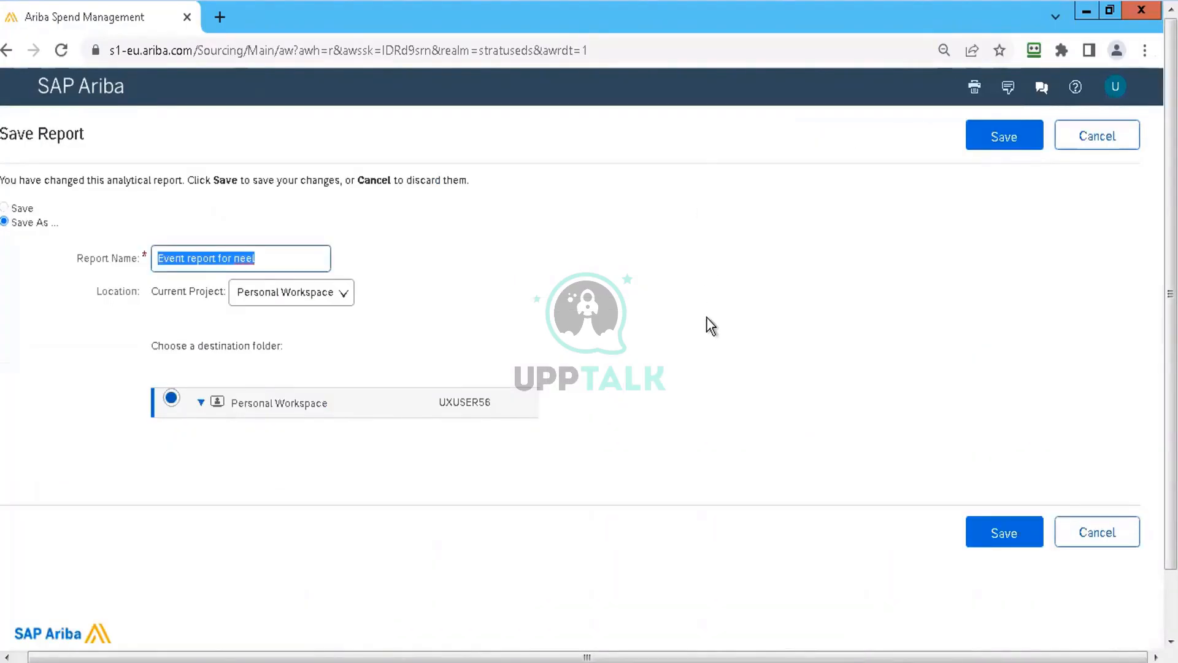
left_click(323, 292)
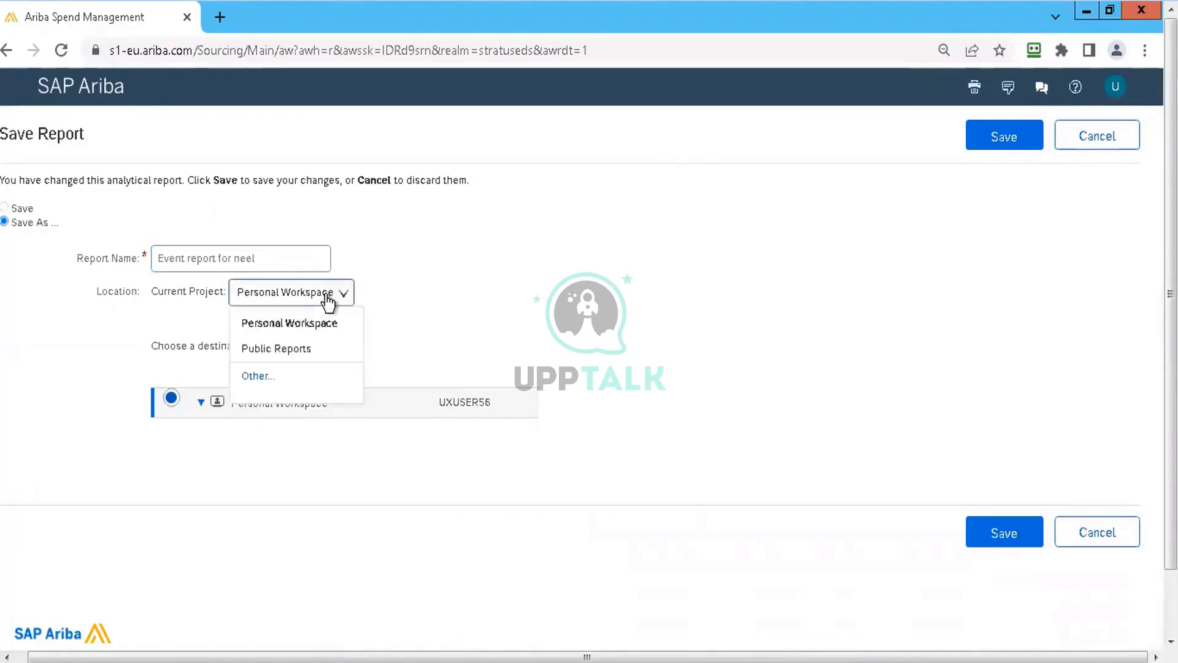
left_click(310, 349)
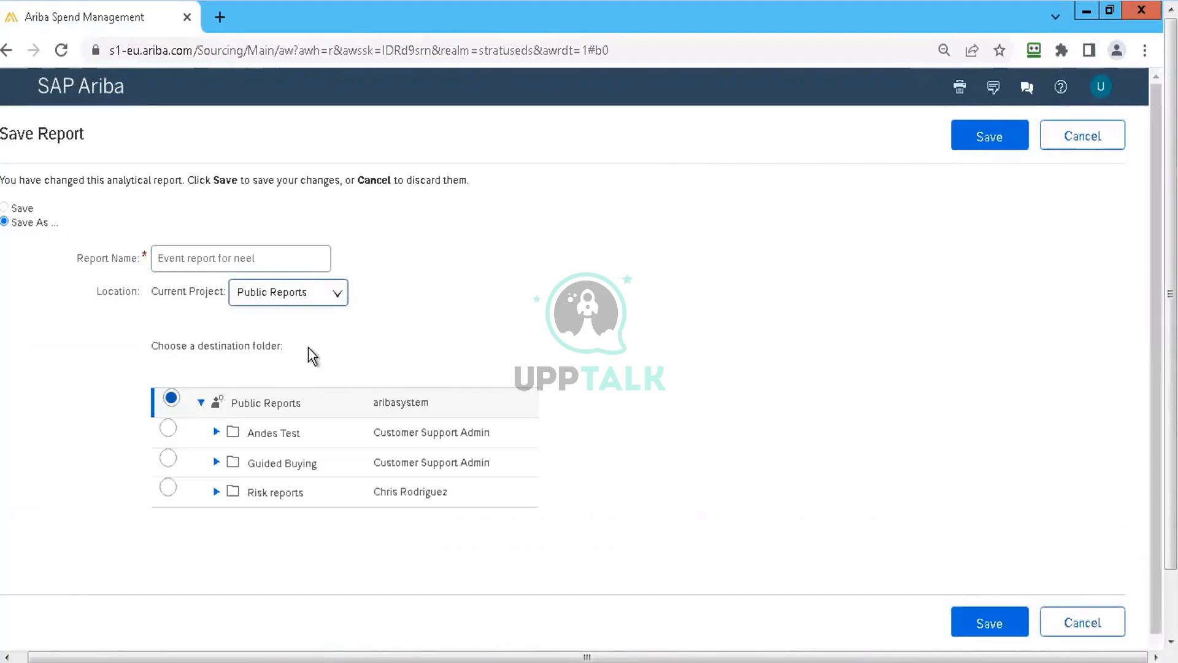
left_click(302, 265)
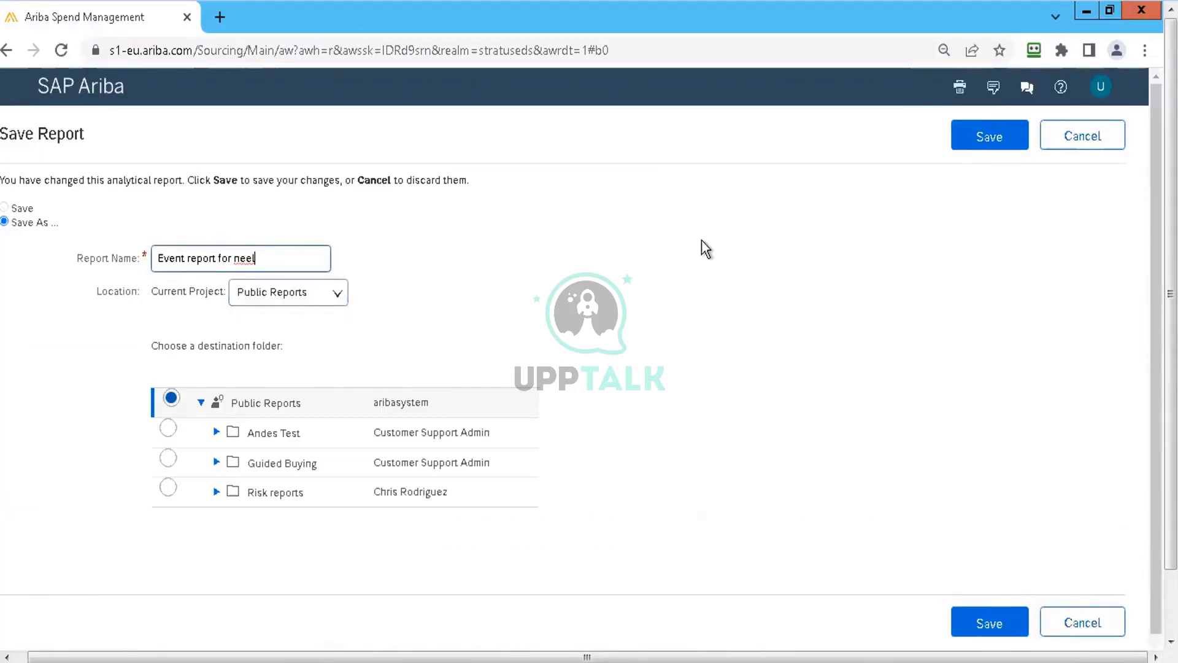
left_click(988, 136)
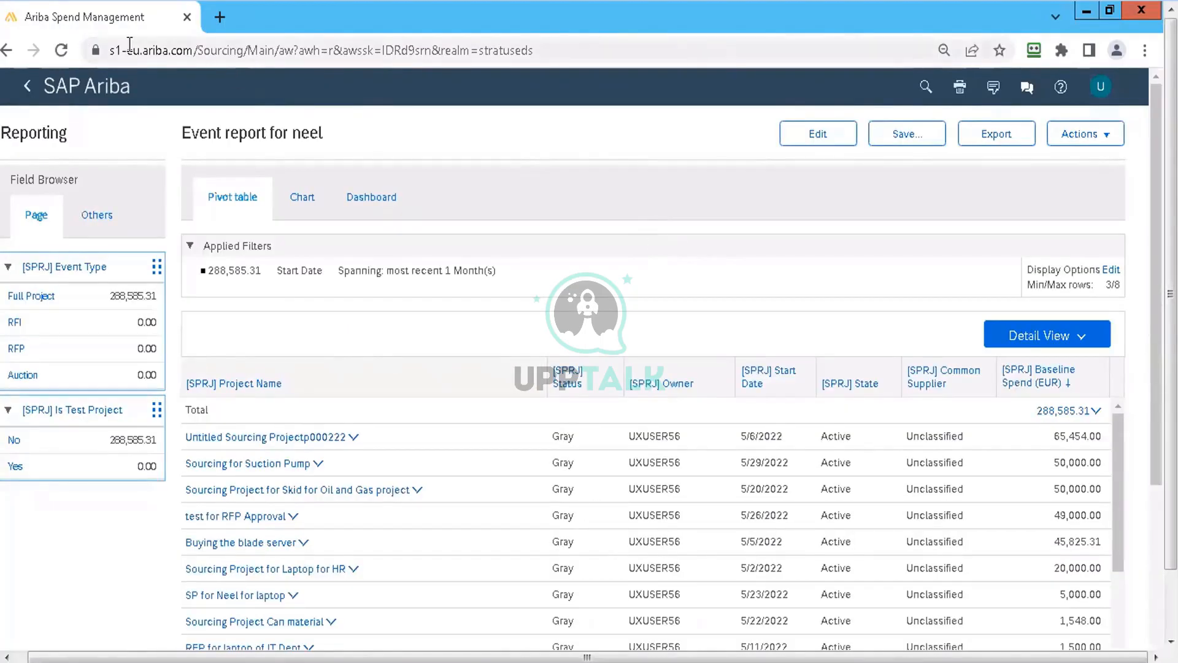
- Return to the dashboard, go to Public Reports and open the background run schedule for the saved event report
left_click(110, 89)
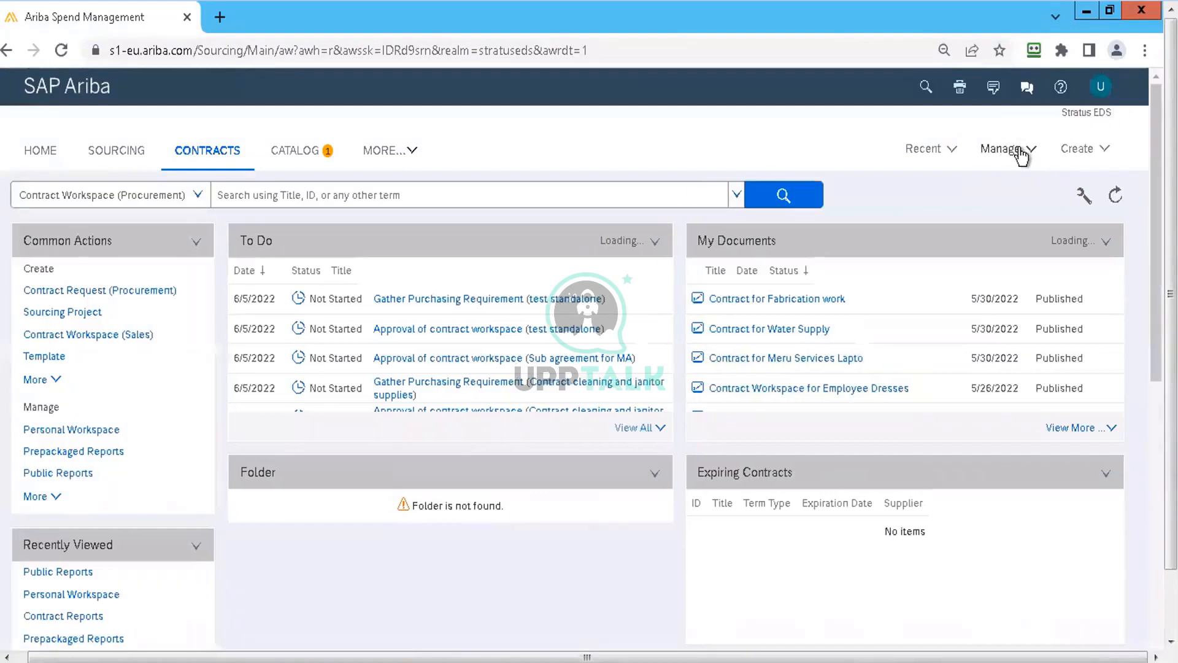
left_click(1031, 149)
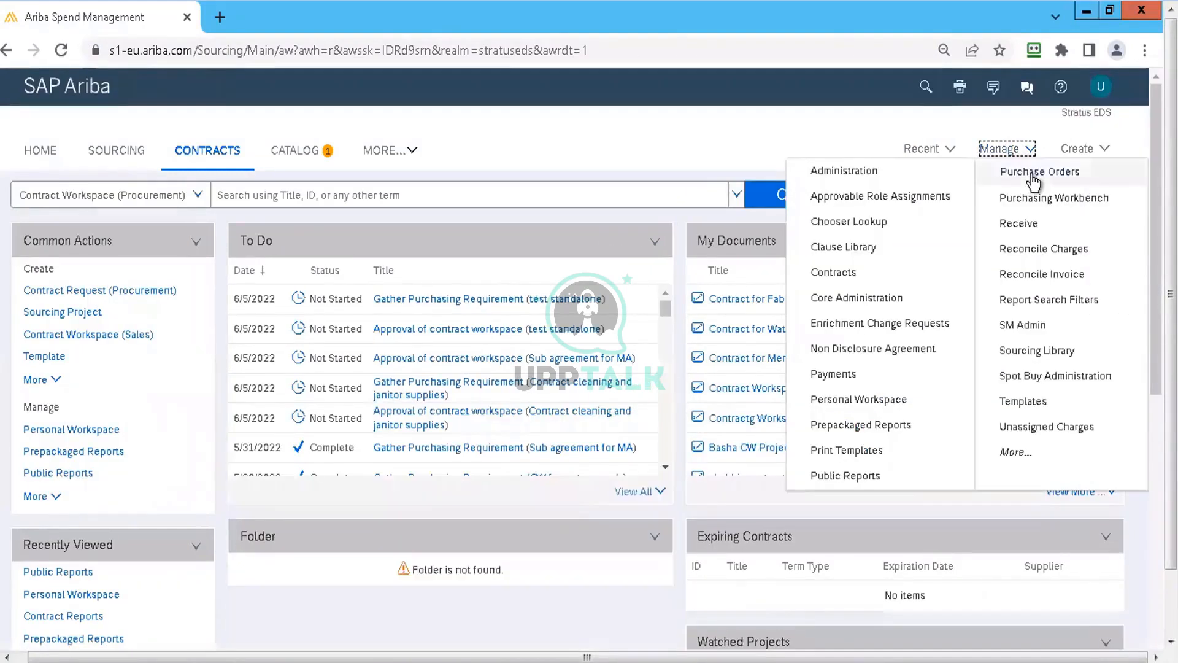
left_click(855, 477)
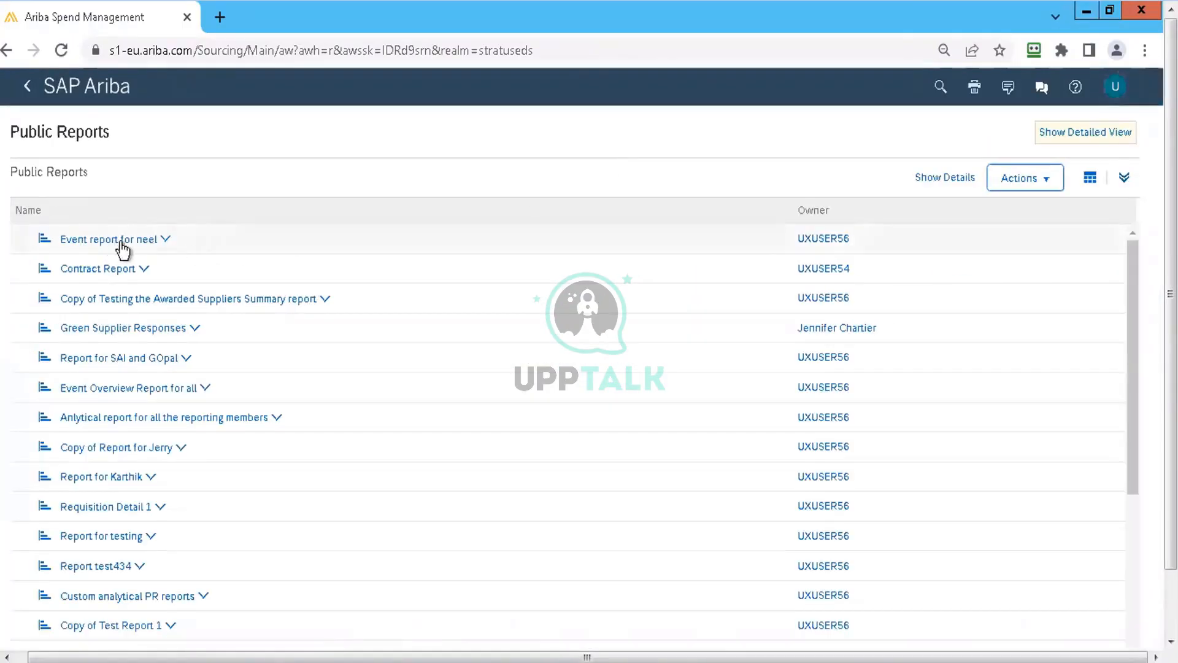
left_click(167, 240)
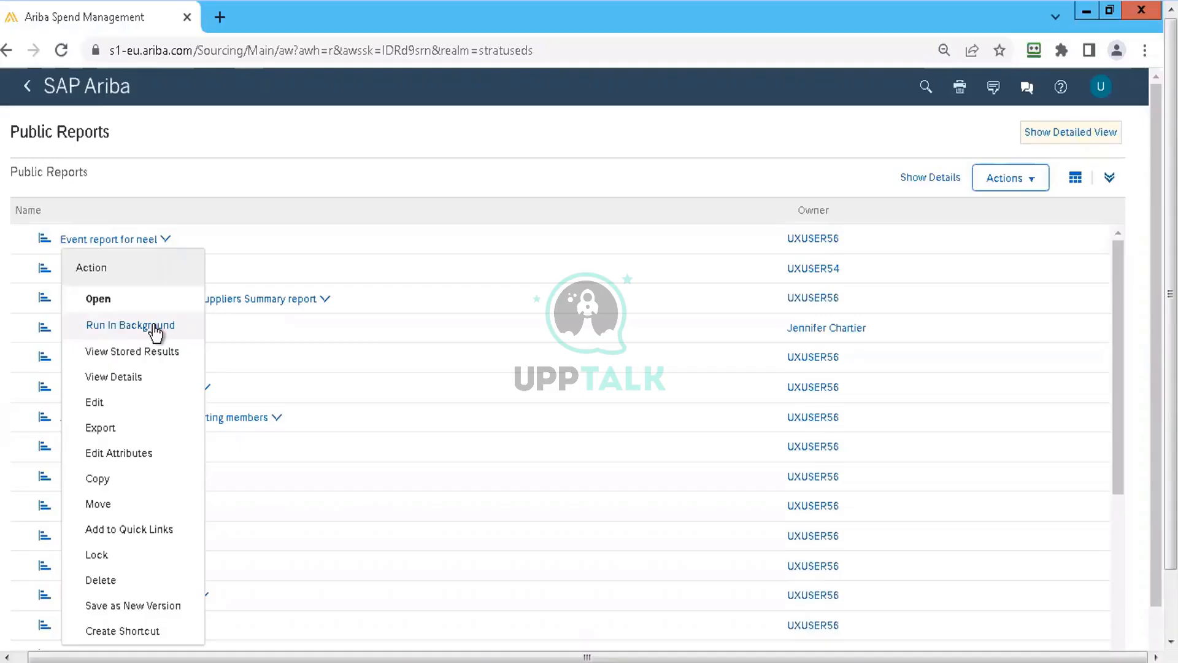
left_click(154, 326)
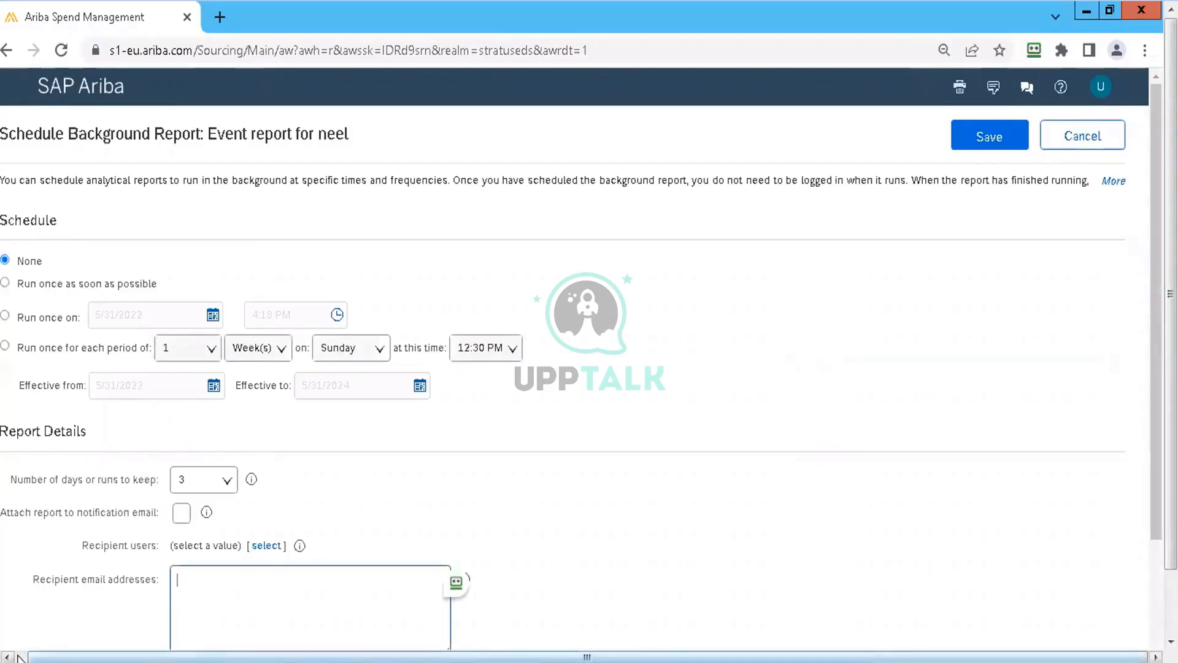
left_click_drag(30, 656, 17, 656)
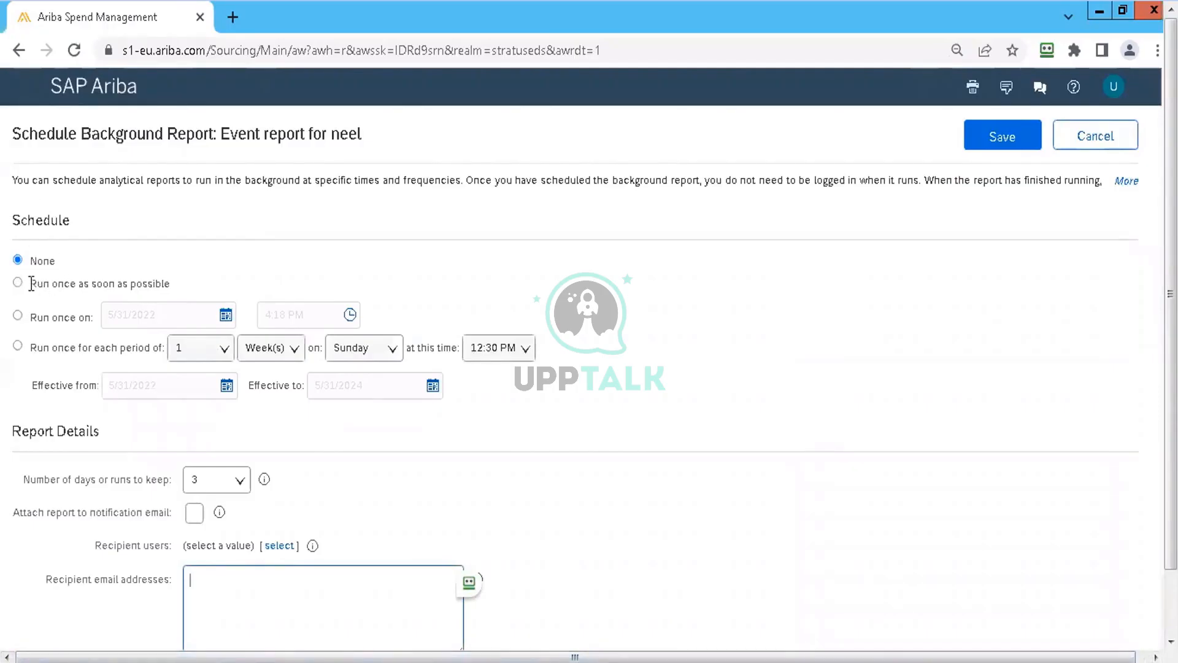
left_click(17, 315)
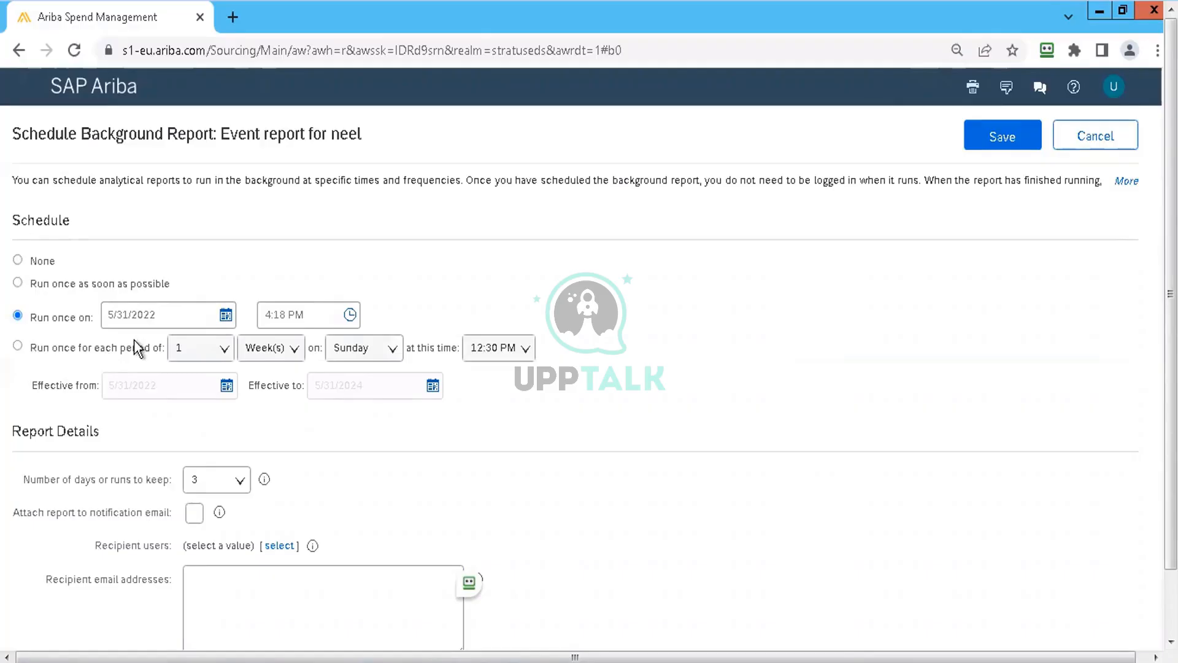
left_click(18, 260)
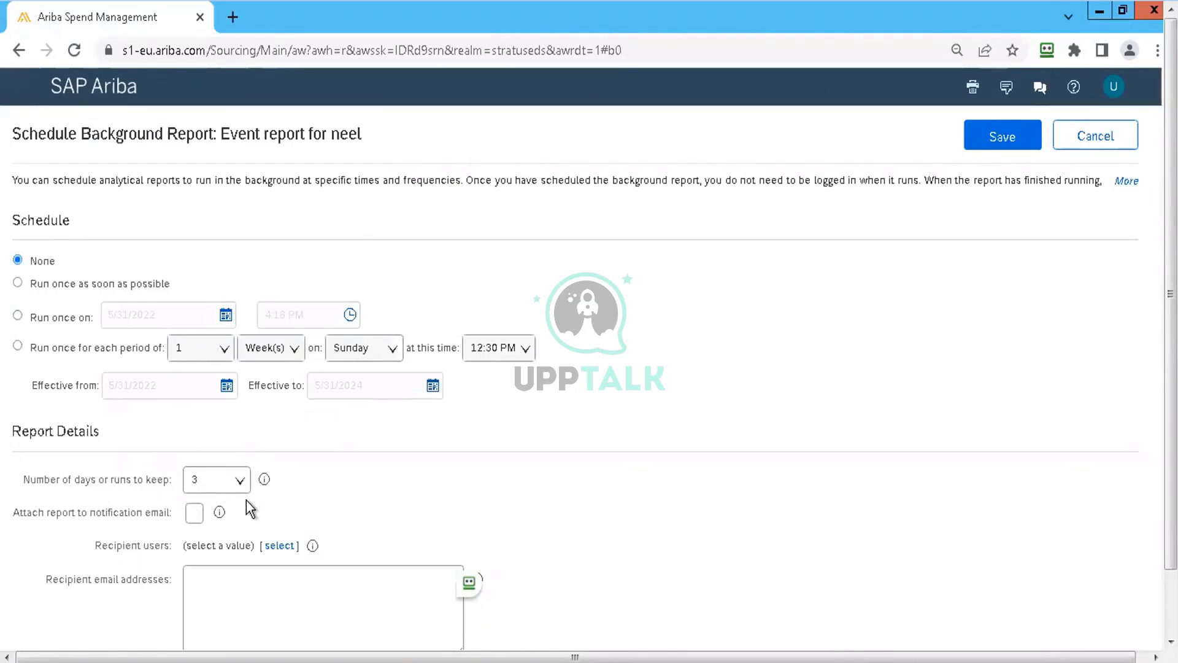
- Set the number of days or runs to keep to 1 and attach the report to the notification email
left_click(237, 486)
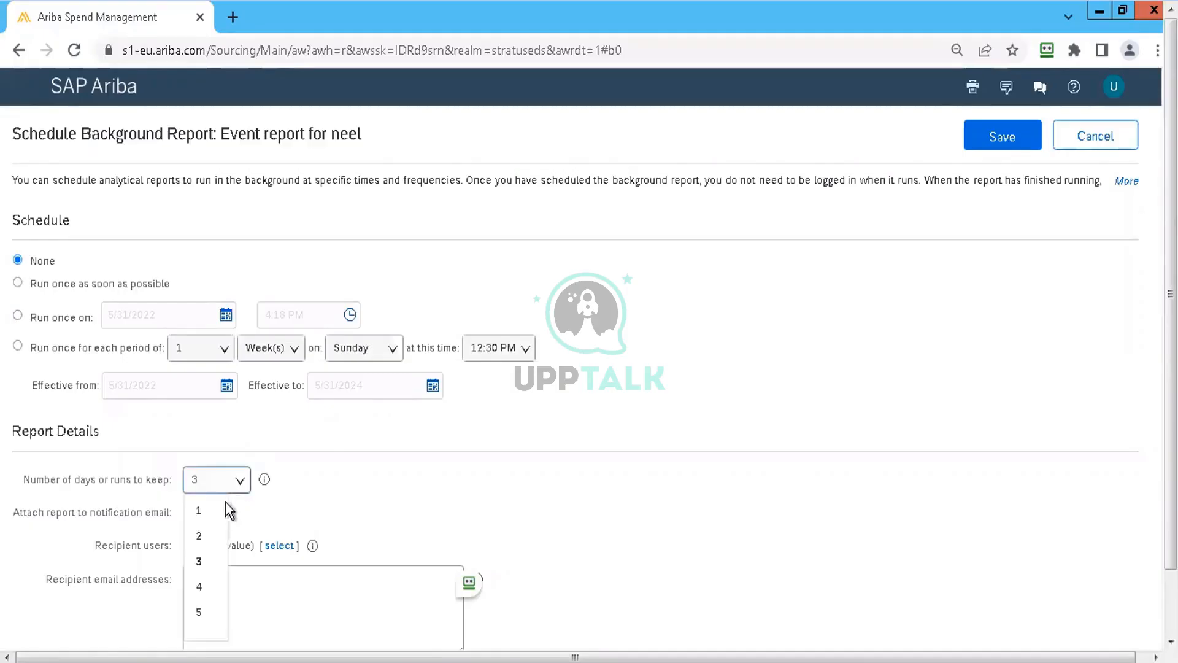
left_click(219, 510)
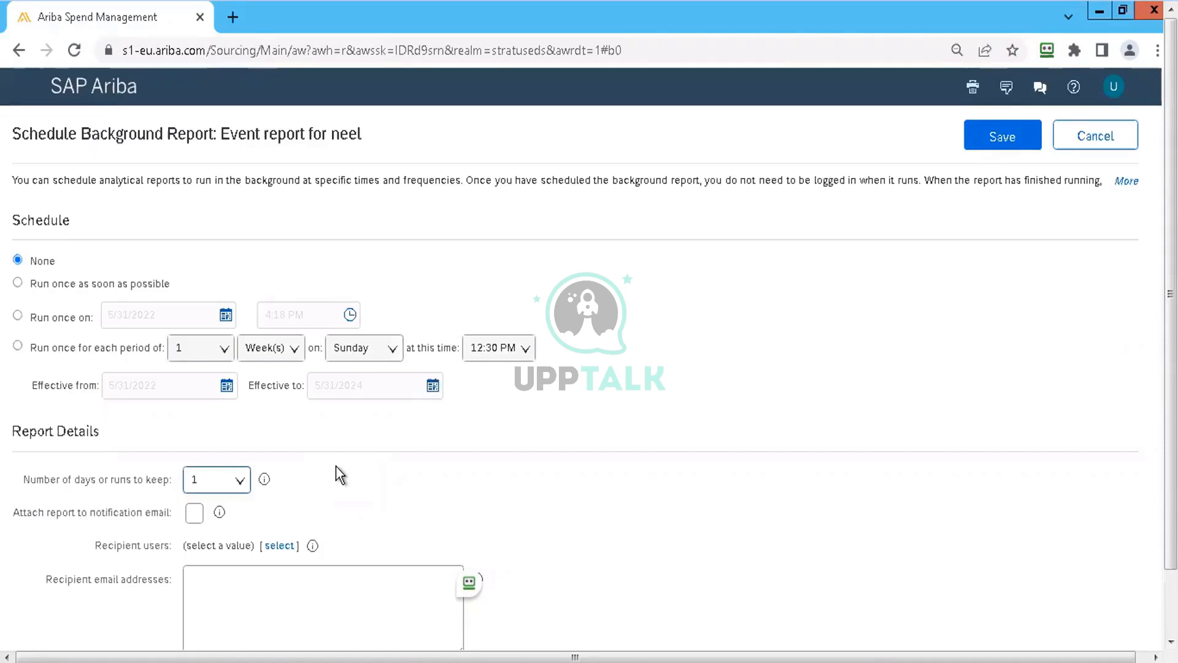
left_click(195, 515)
- Search the recipient users by name for "uxuser" and add UXUSER56 as the recipient of the background report
left_click(278, 548)
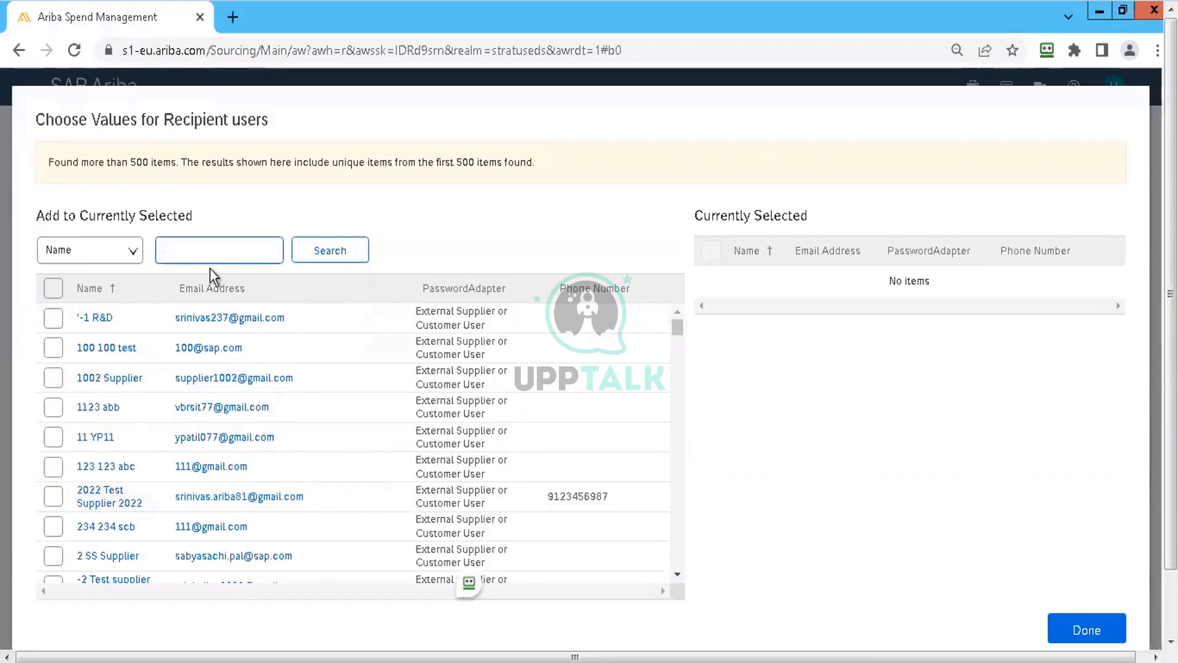
type("uxuser")
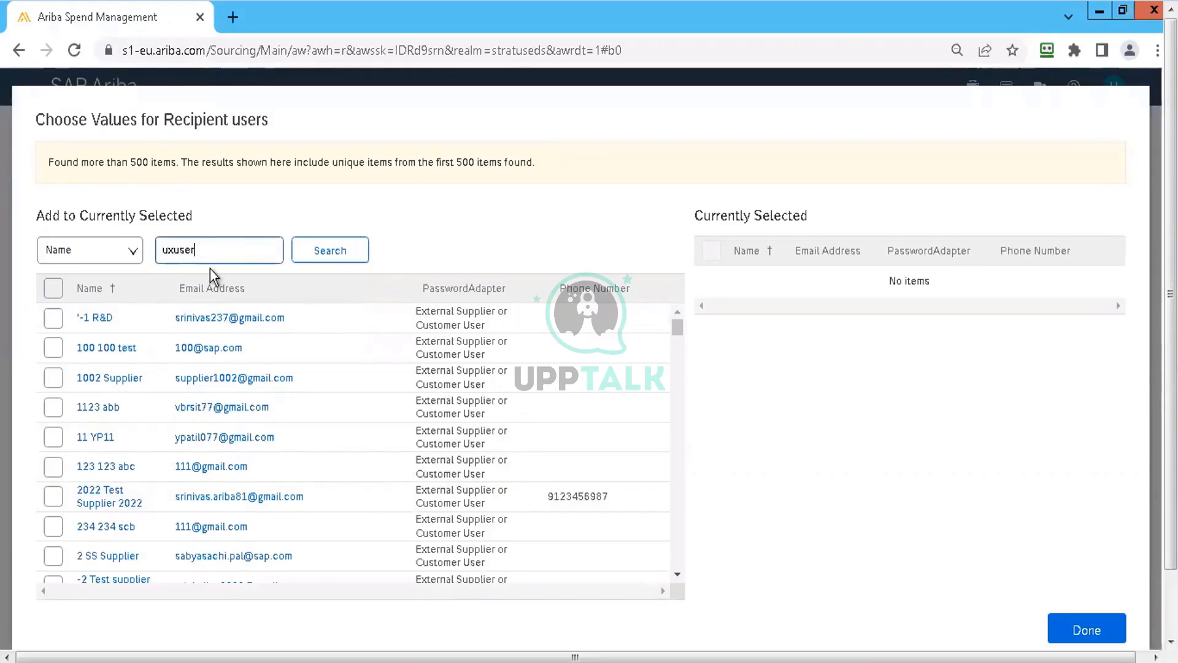
key("Return")
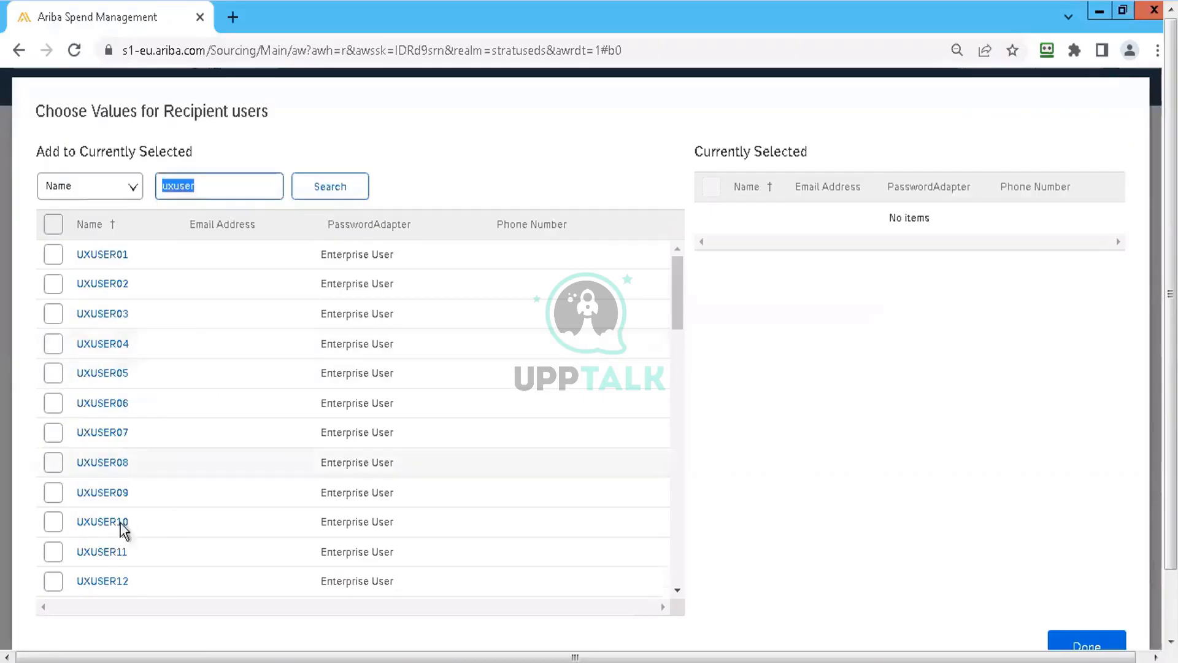
left_click_drag(678, 291, 679, 499)
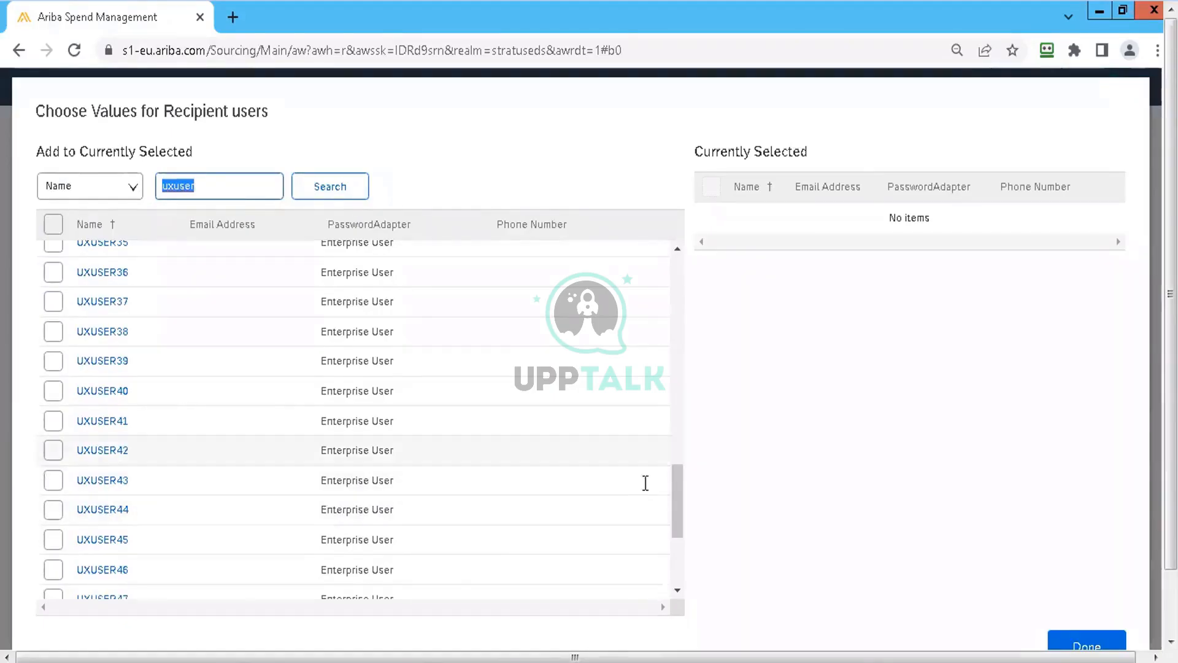
scroll(677, 521, "down", 1)
scroll(675, 520, "down", 2)
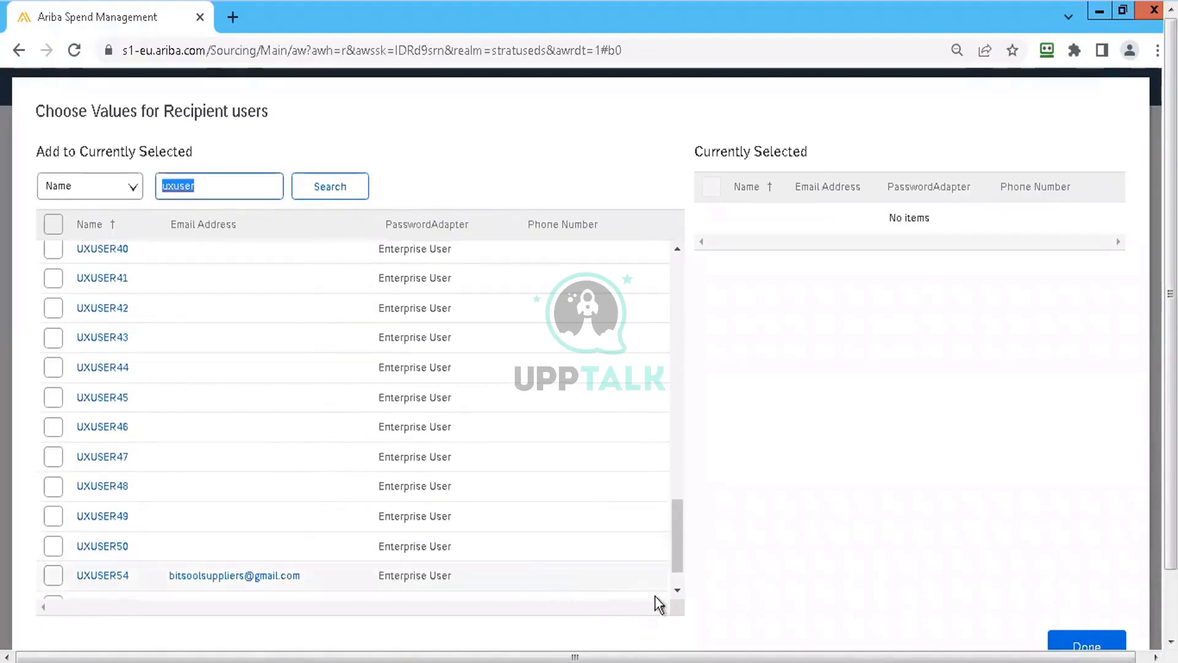
left_click(677, 591)
left_click(678, 593)
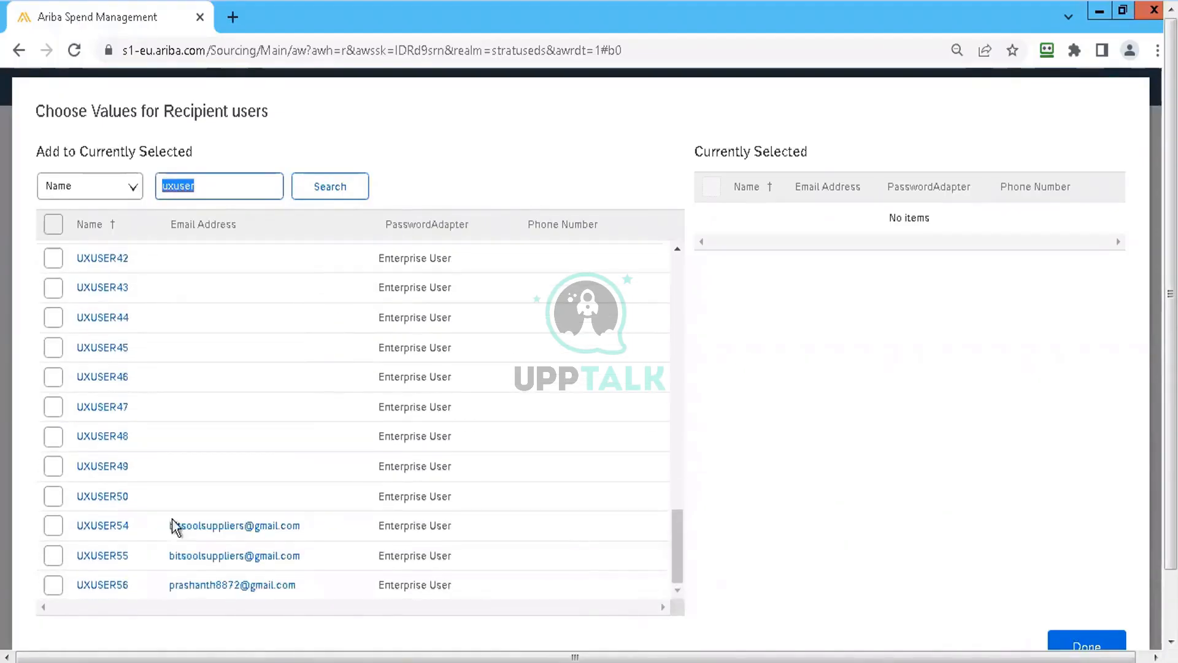
left_click(53, 585)
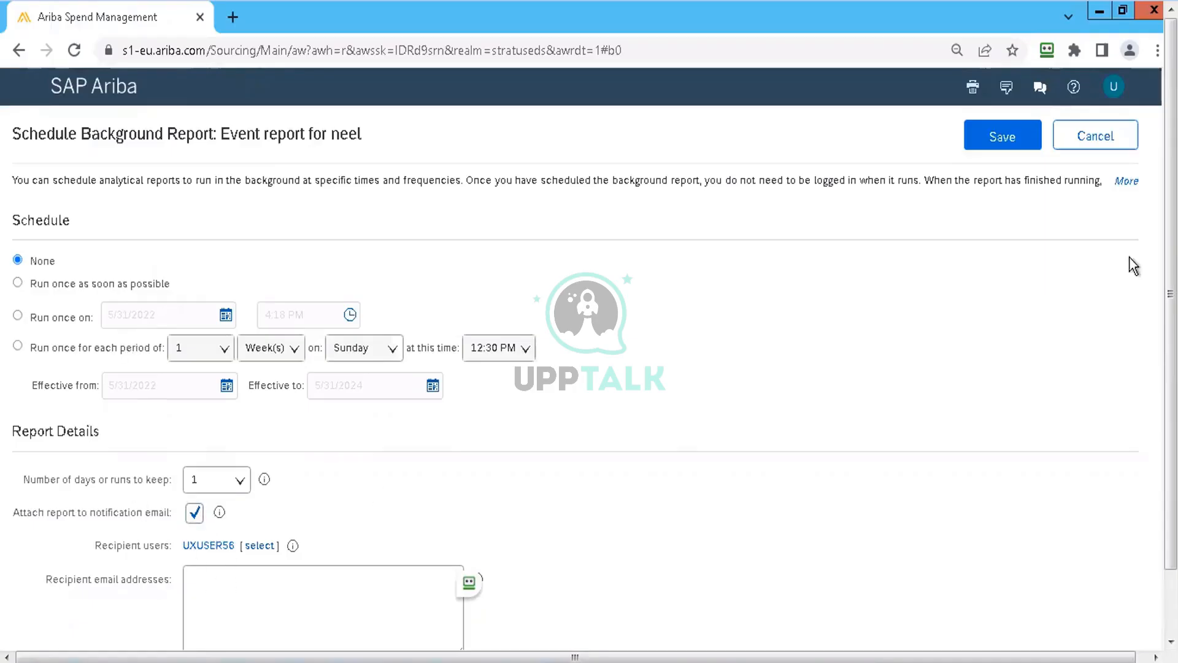
- Begin an entry in the recipient email addresses of the background report's details
left_click(1157, 657)
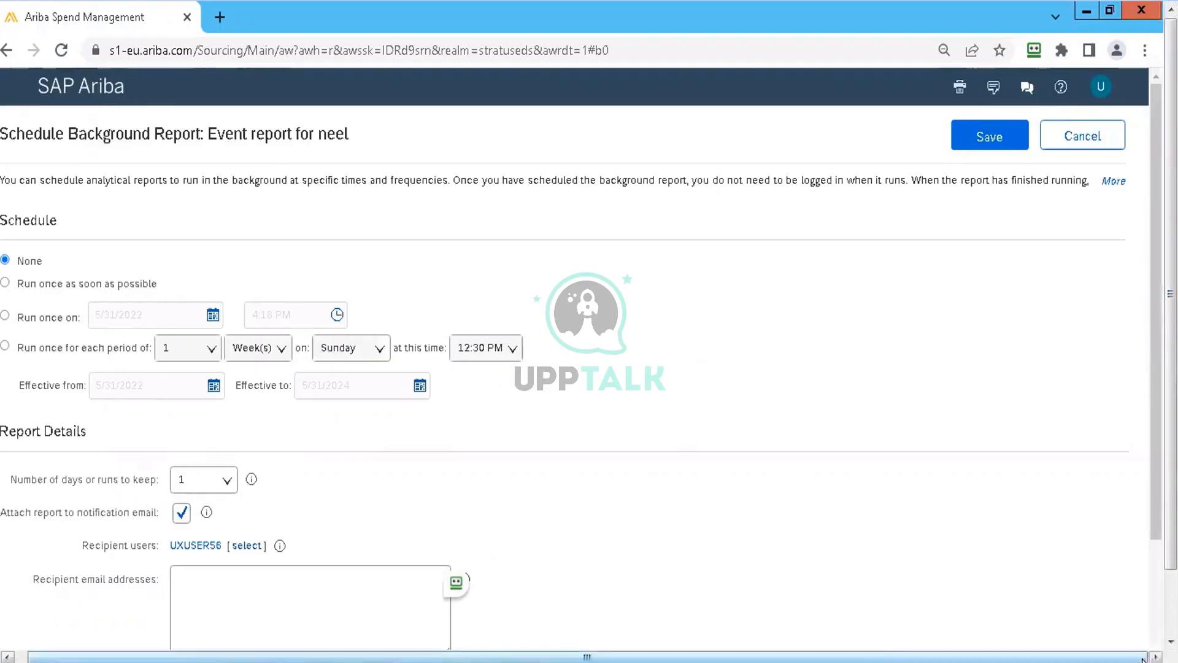
scroll(574, 368, "down", 3)
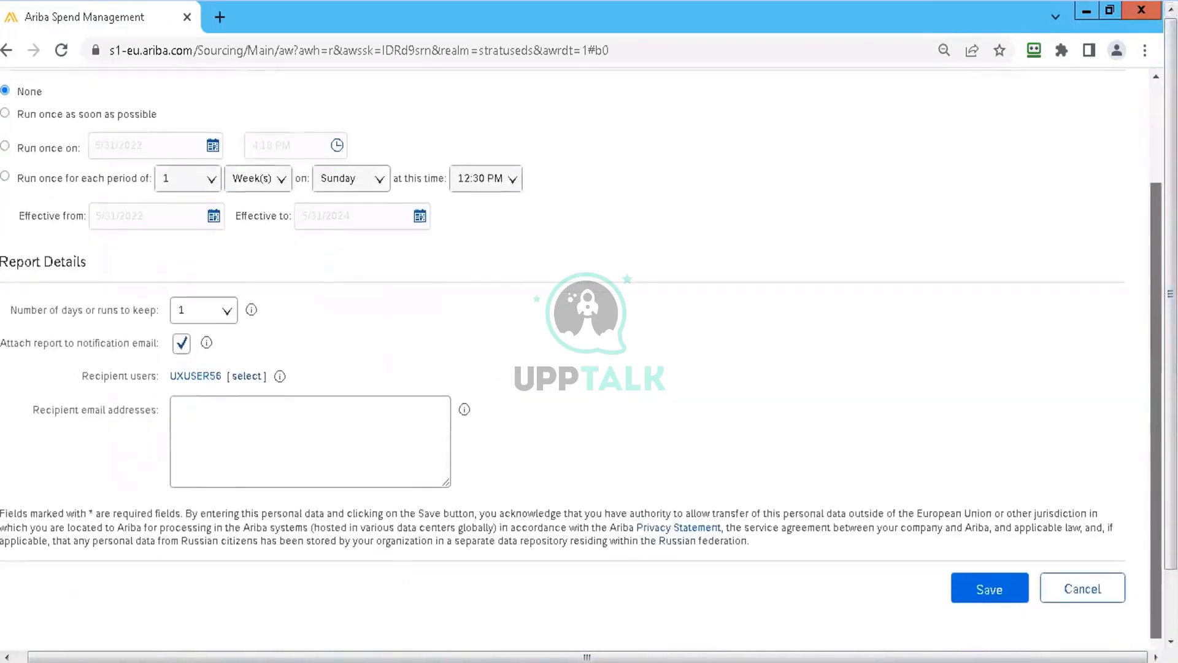
left_click_drag(1156, 392, 1156, 426)
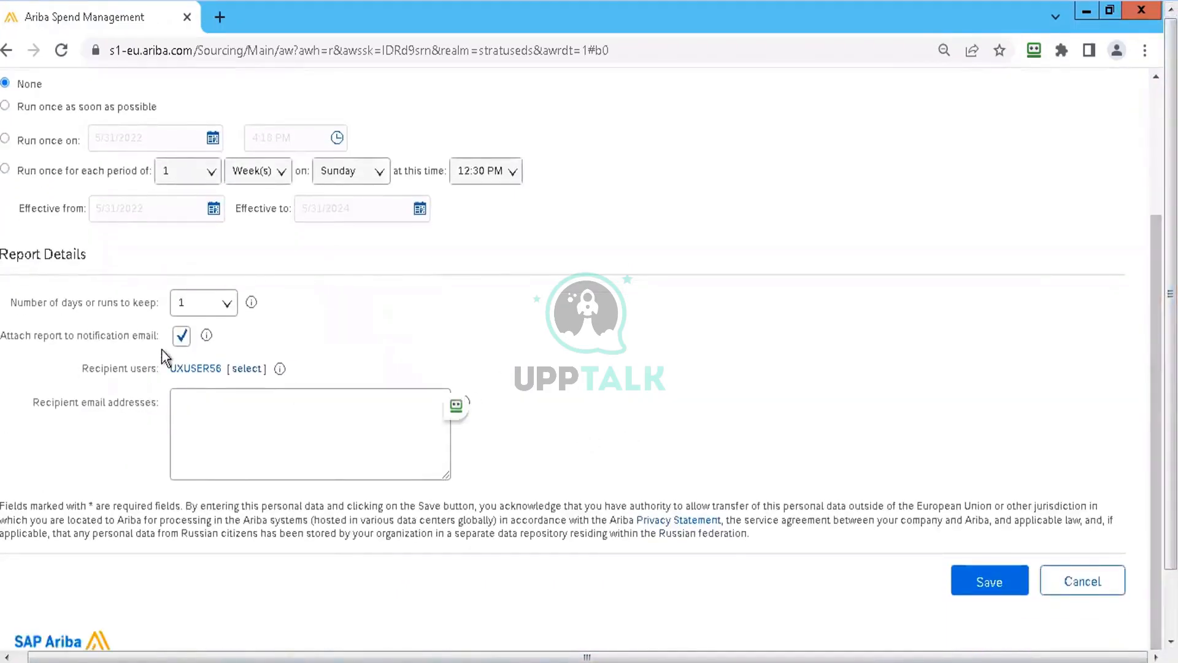
left_click(192, 411)
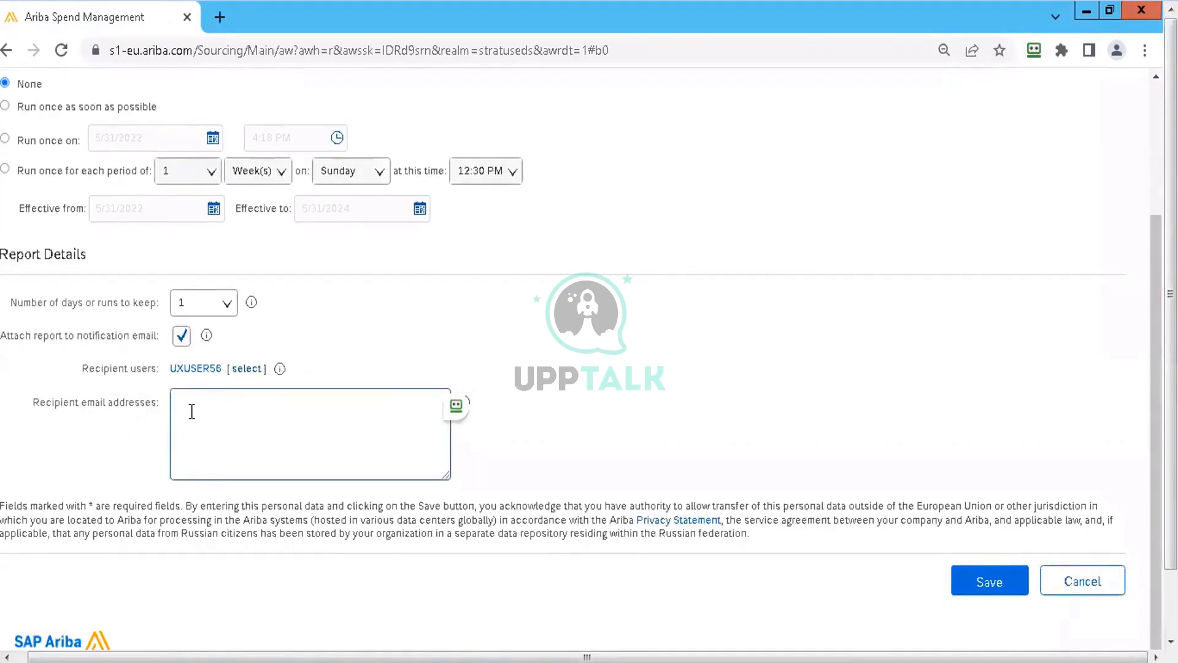